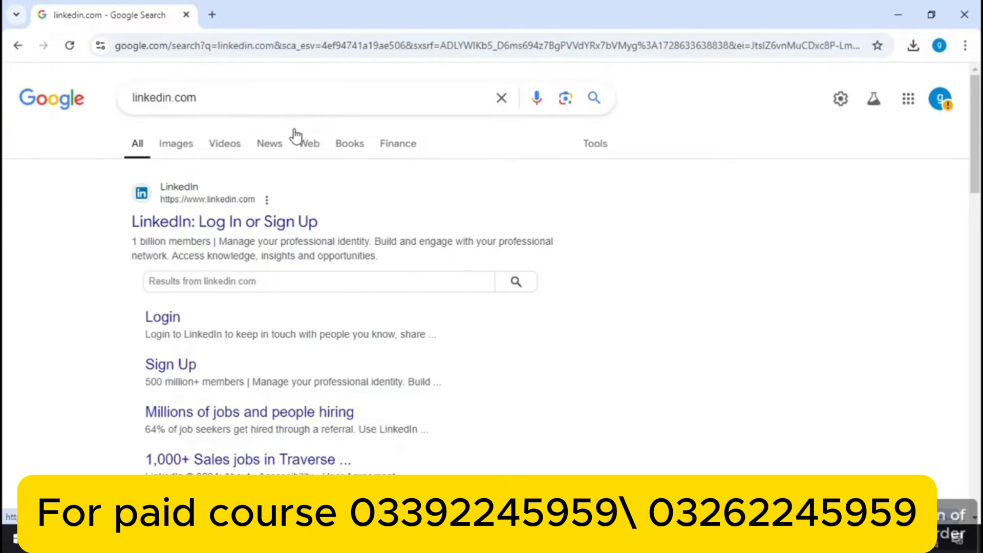
Open LinkedIn from the Google results and go to its Join now sign-up page
{"action": "left_click", "coordinate": [246, 220]}
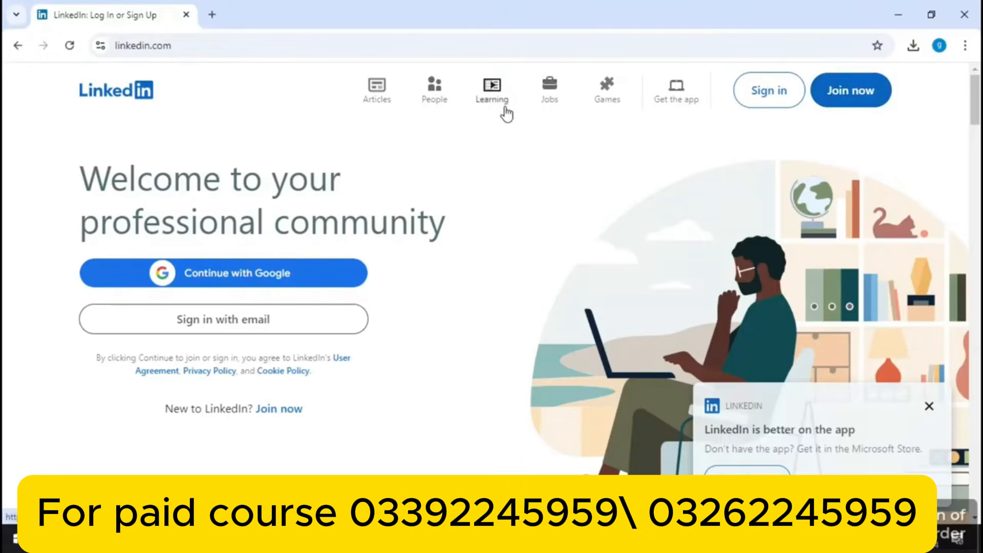
{"action": "left_click", "coordinate": [840, 90]}
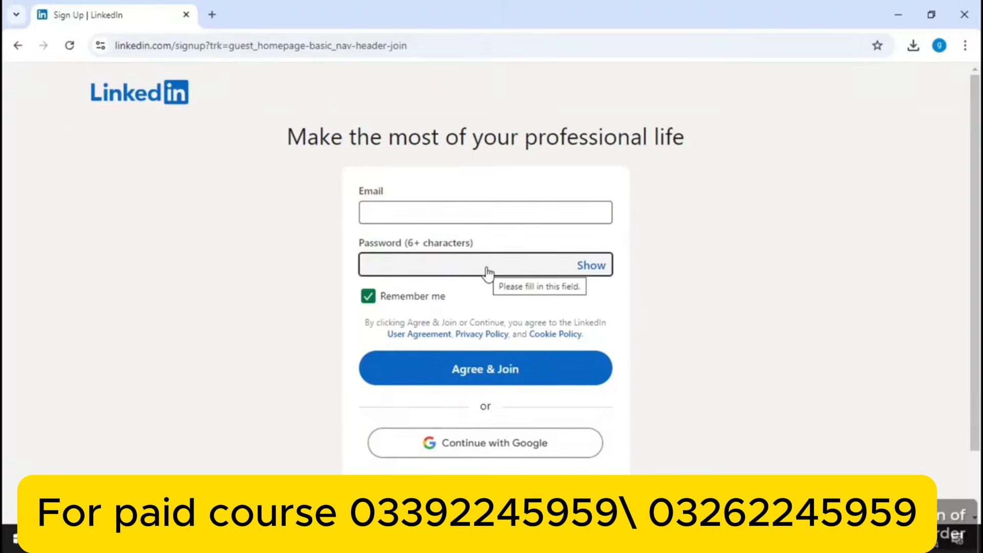
Sign up with the chosen Google account, agree to LinkedIn's terms, and dismiss the Google prompt
{"action": "left_click", "coordinate": [457, 444]}
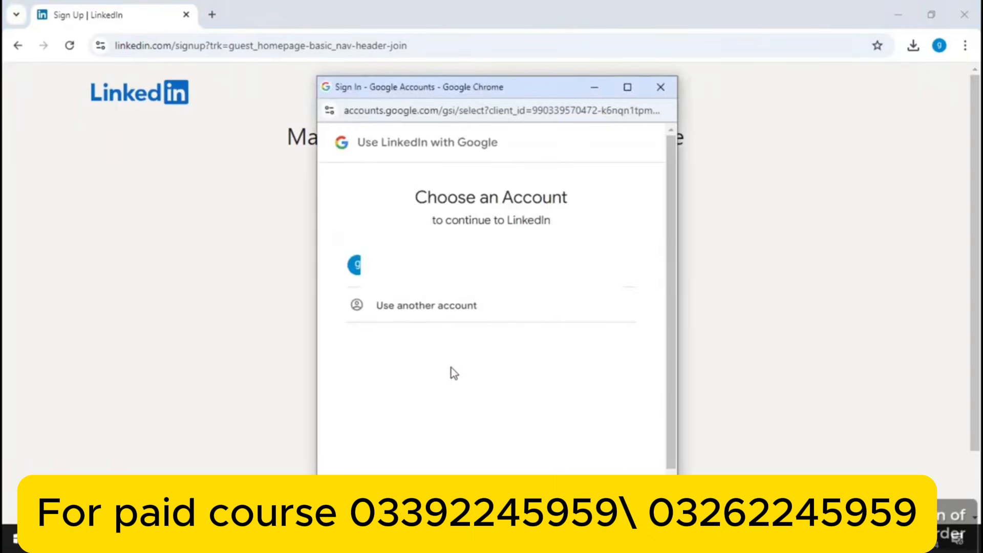
{"action": "left_click", "coordinate": [482, 266]}
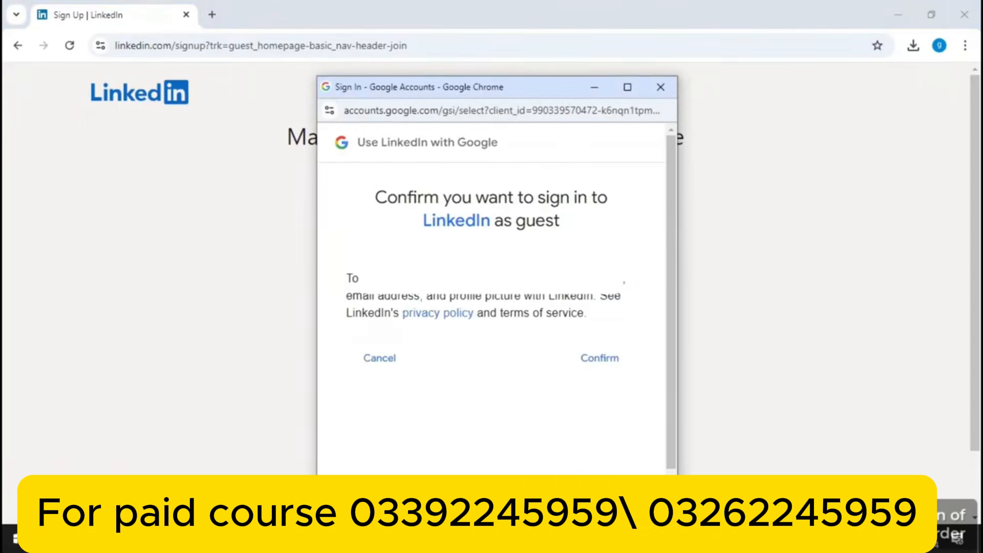
{"action": "left_click", "coordinate": [603, 361]}
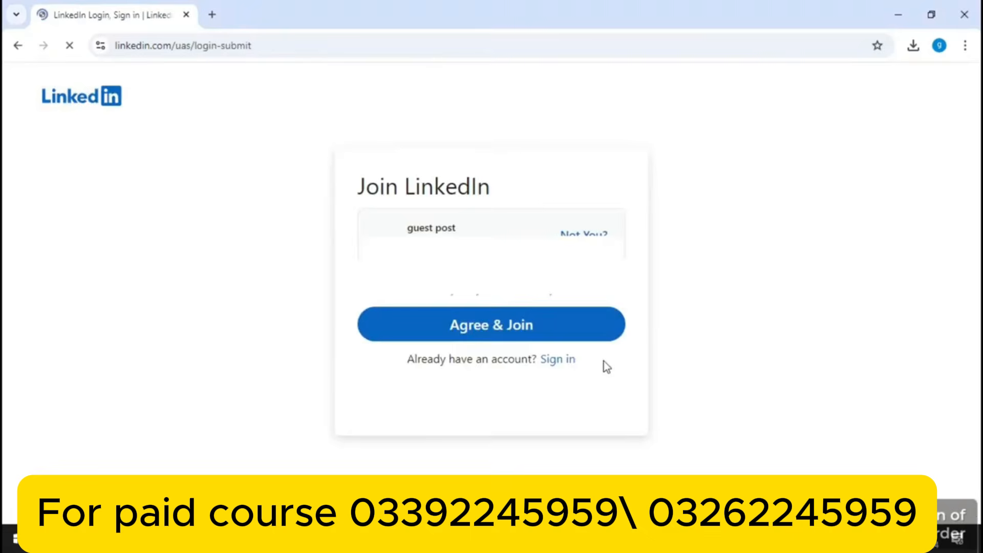
{"action": "left_click", "coordinate": [498, 334]}
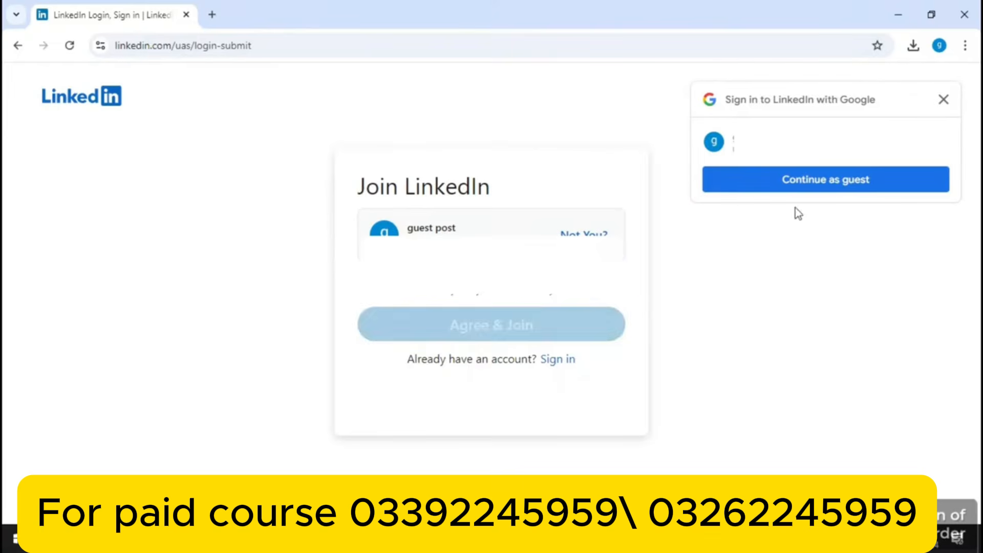
{"action": "left_click", "coordinate": [944, 102]}
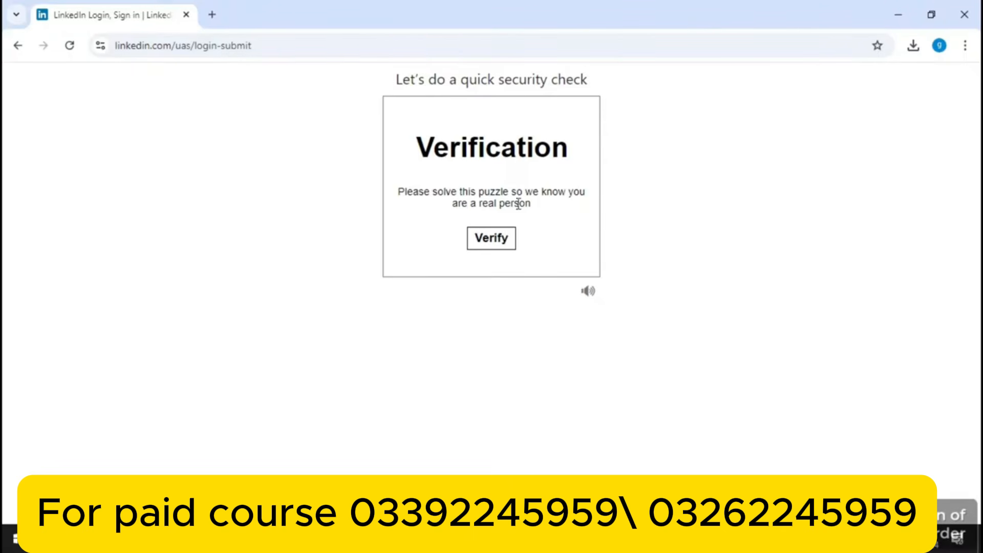
Solve the verification puzzle by picking the image that is the correct way up
{"action": "left_click", "coordinate": [494, 246]}
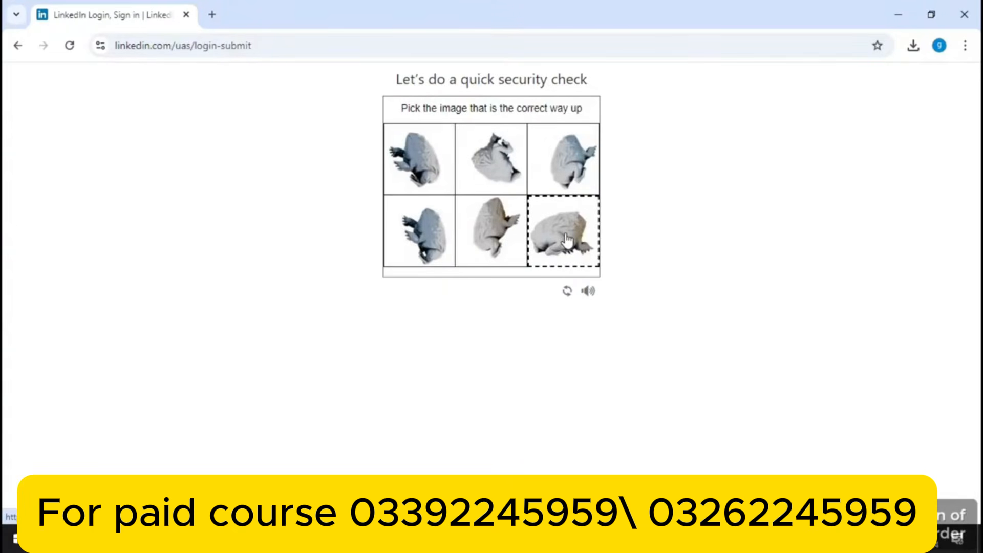
{"action": "left_click", "coordinate": [567, 239]}
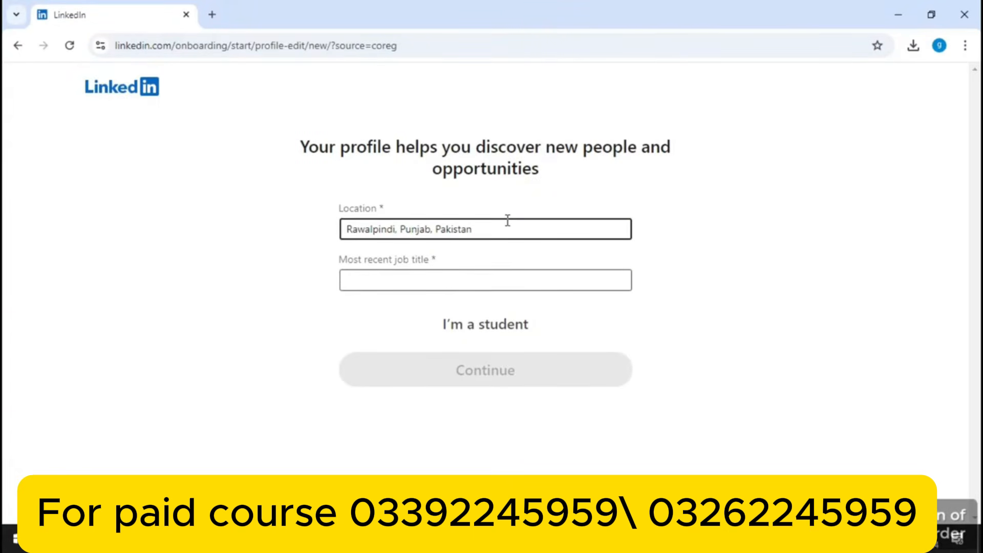
Set the most recent job title to Search Engine Optimization Specialist
{"action": "left_click", "coordinate": [468, 277]}
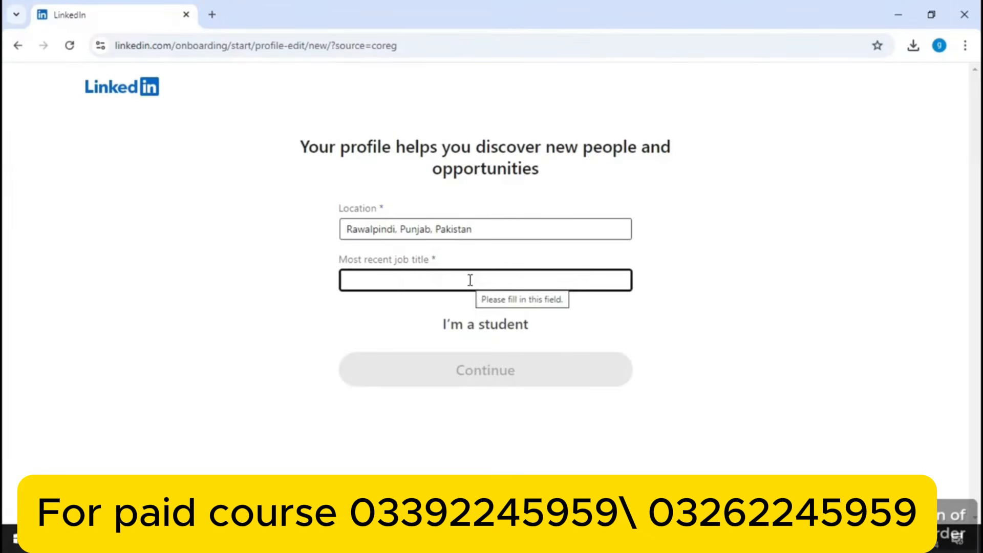
{"action": "type", "text": "seo"}
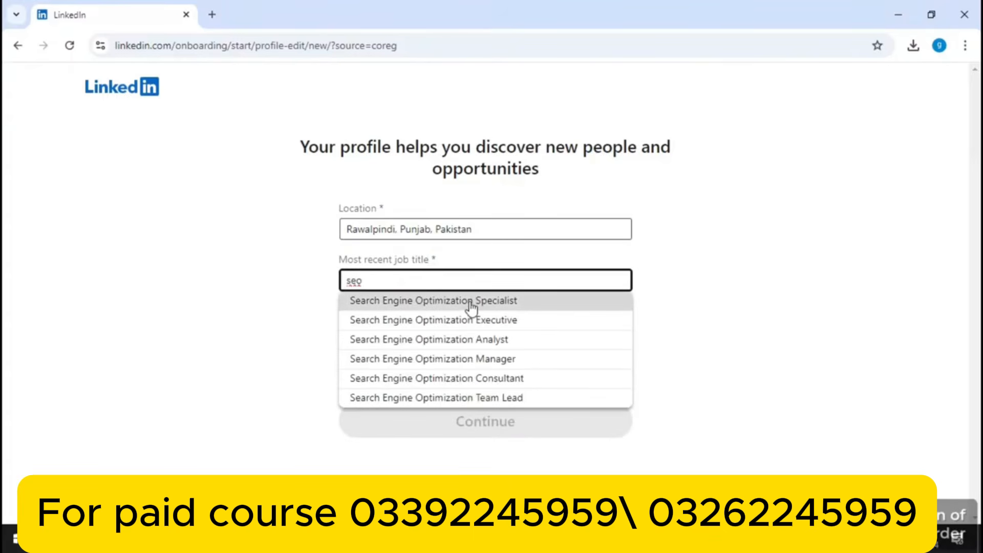
{"action": "left_click", "coordinate": [470, 303]}
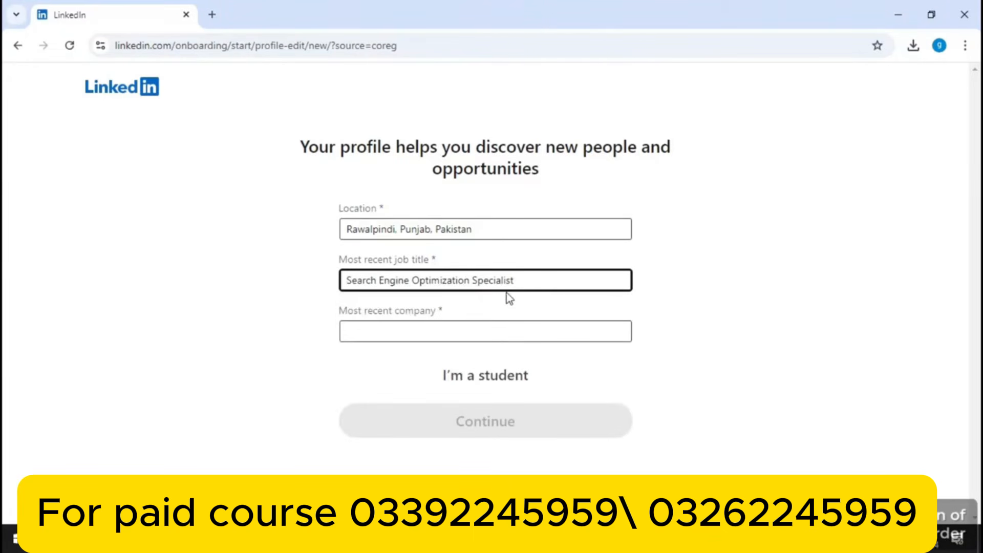
Set the most recent company to SEO and submit the profile details
{"action": "left_click", "coordinate": [449, 326]}
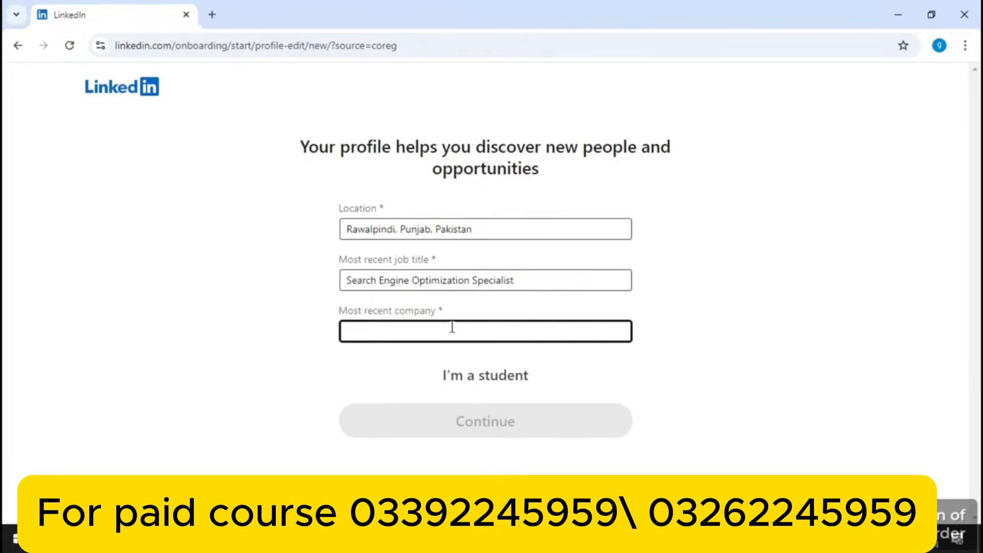
{"action": "type", "text": "seo"}
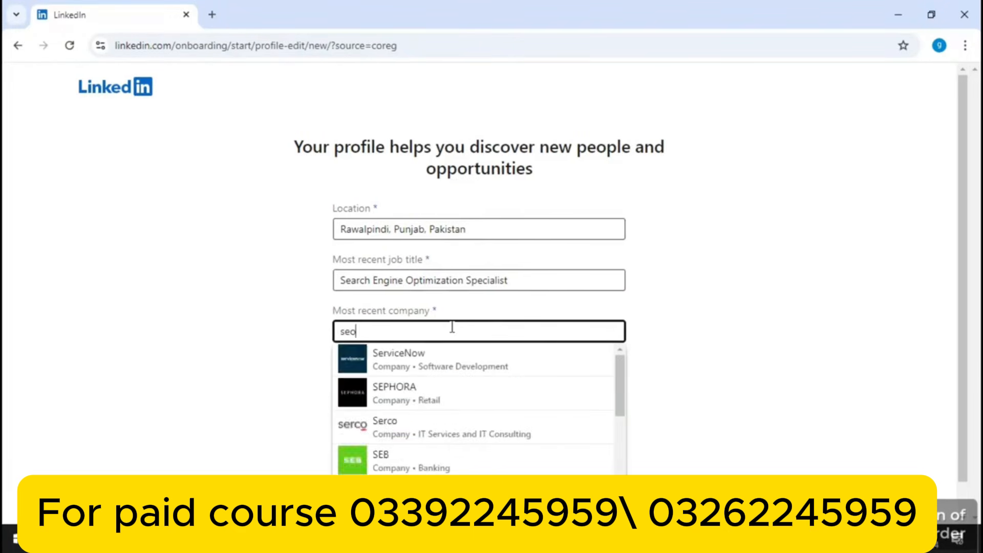
{"action": "left_click", "coordinate": [465, 358]}
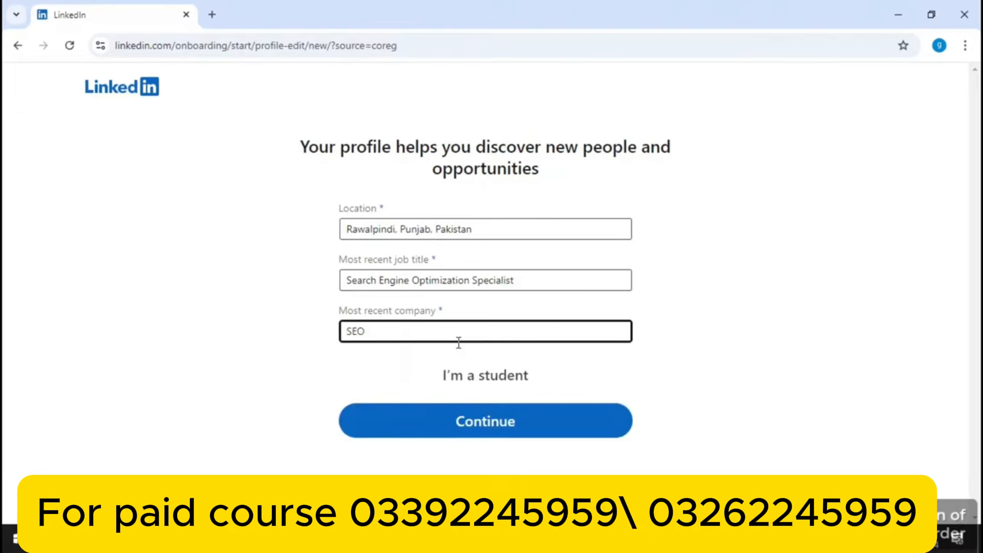
{"action": "left_click", "coordinate": [480, 421]}
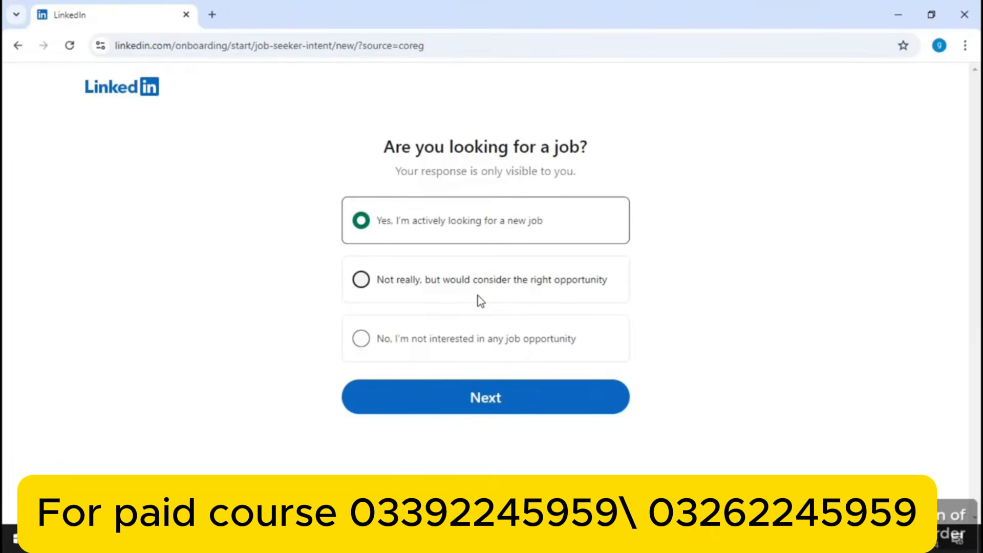
Answer that you're open to opportunities, then add Search Engine Optimization Specialist as a job title
{"action": "left_click", "coordinate": [361, 280]}
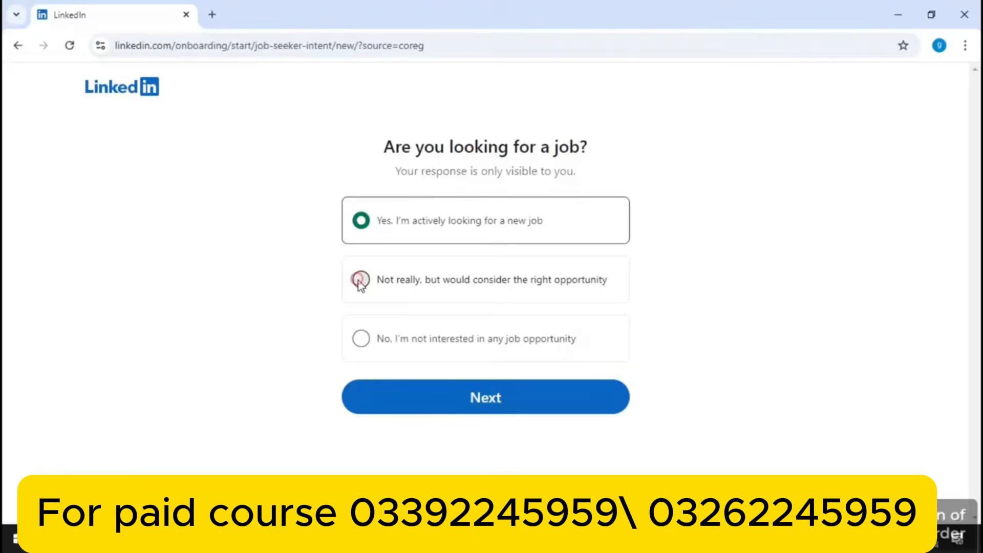
{"action": "left_click", "coordinate": [515, 409]}
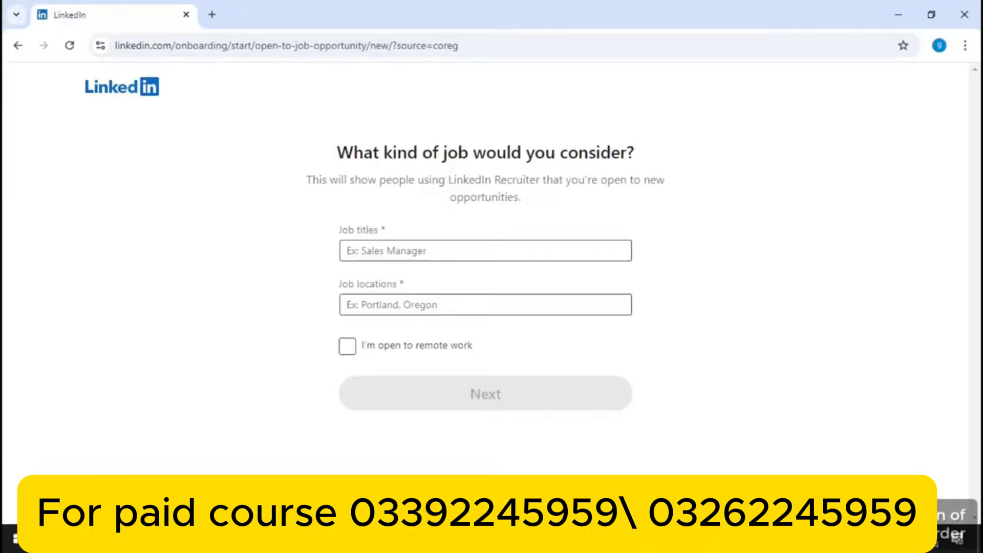
{"action": "left_click", "coordinate": [423, 251]}
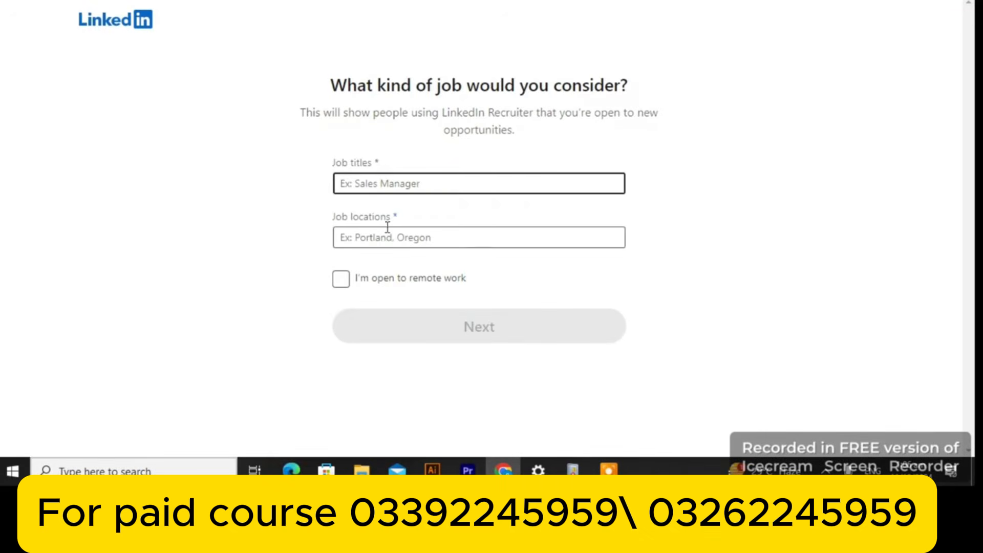
{"action": "left_click", "coordinate": [388, 227]}
{"action": "left_click", "coordinate": [401, 175]}
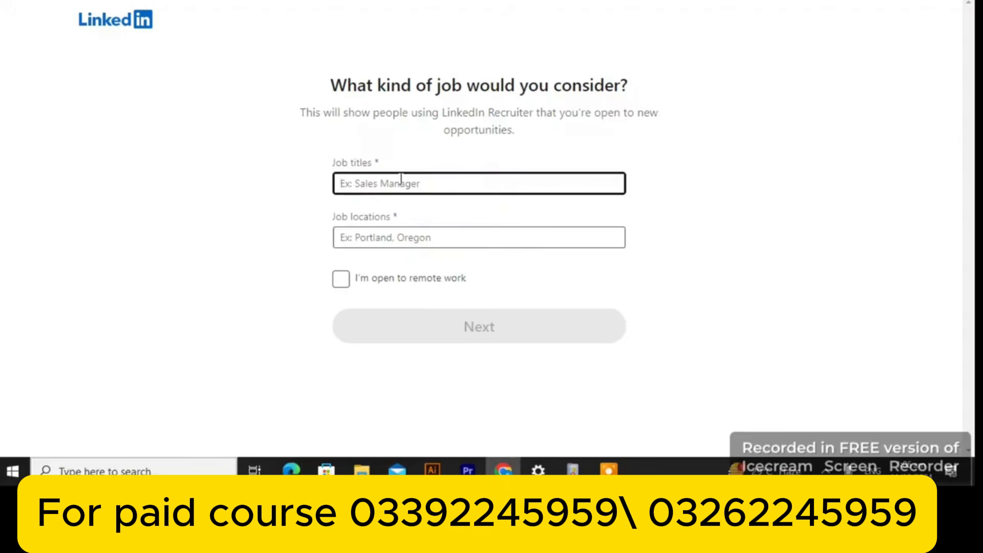
{"action": "type", "text": "seo"}
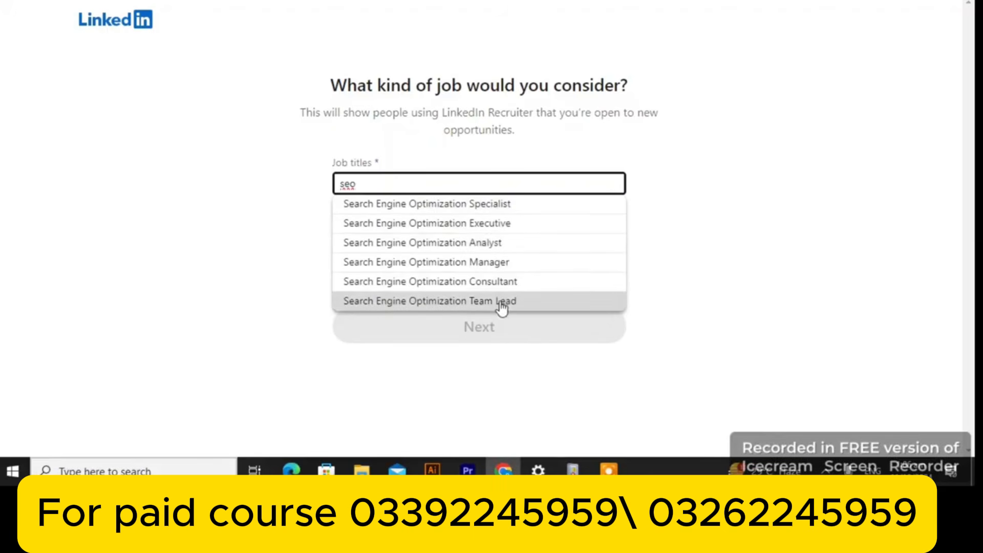
{"action": "left_click", "coordinate": [495, 206]}
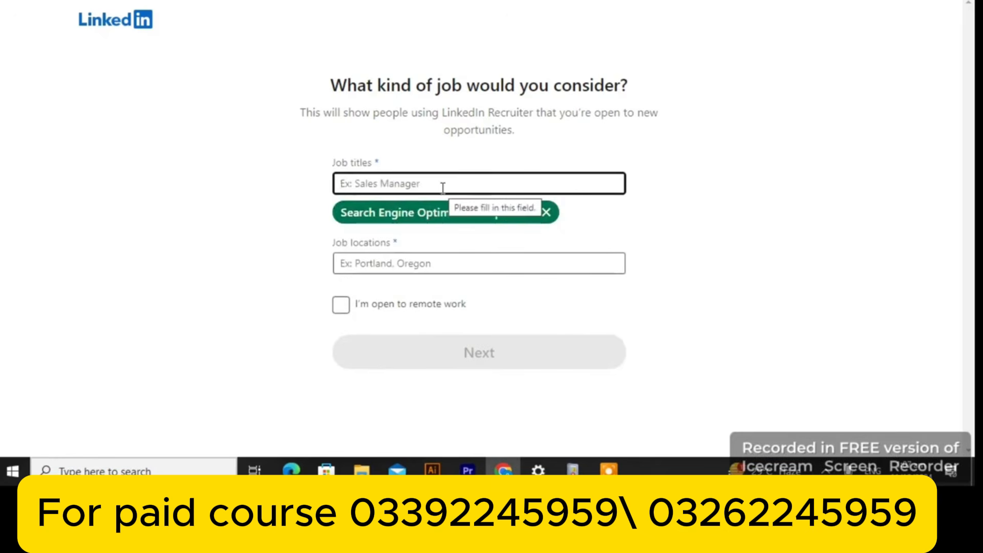
Add Blogger and Content Writer as further preferred job titles
{"action": "type", "text": "blogg"}
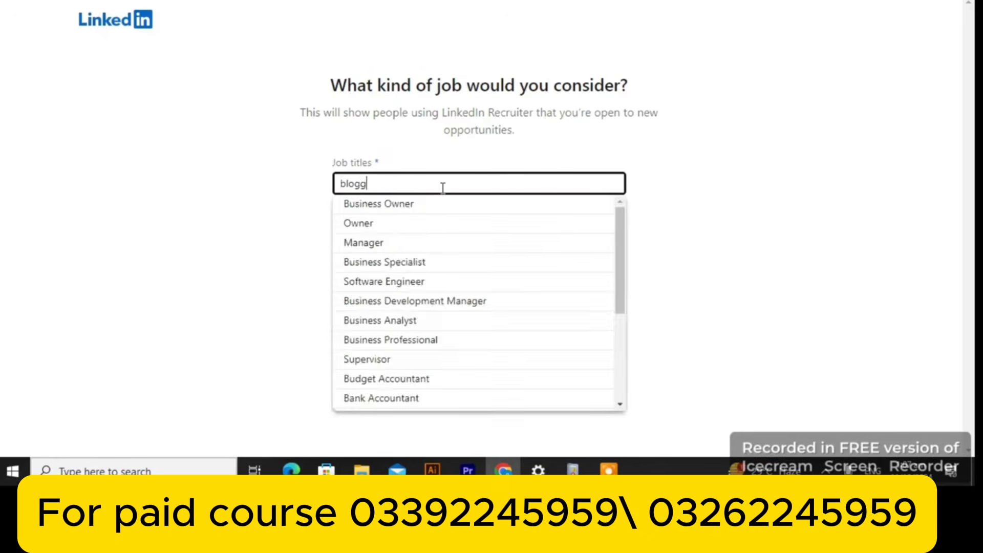
{"action": "left_click", "coordinate": [425, 208]}
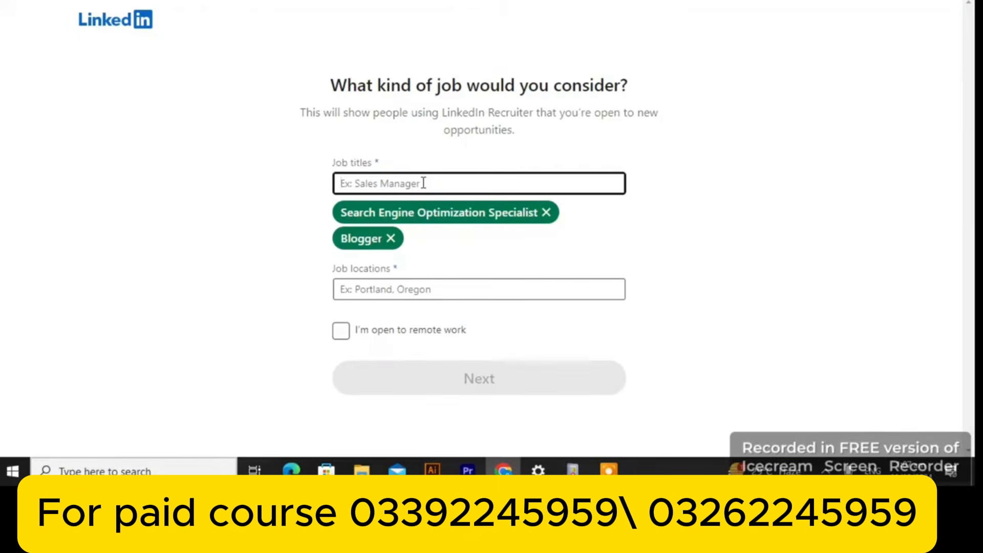
{"action": "type", "text": "conte"}
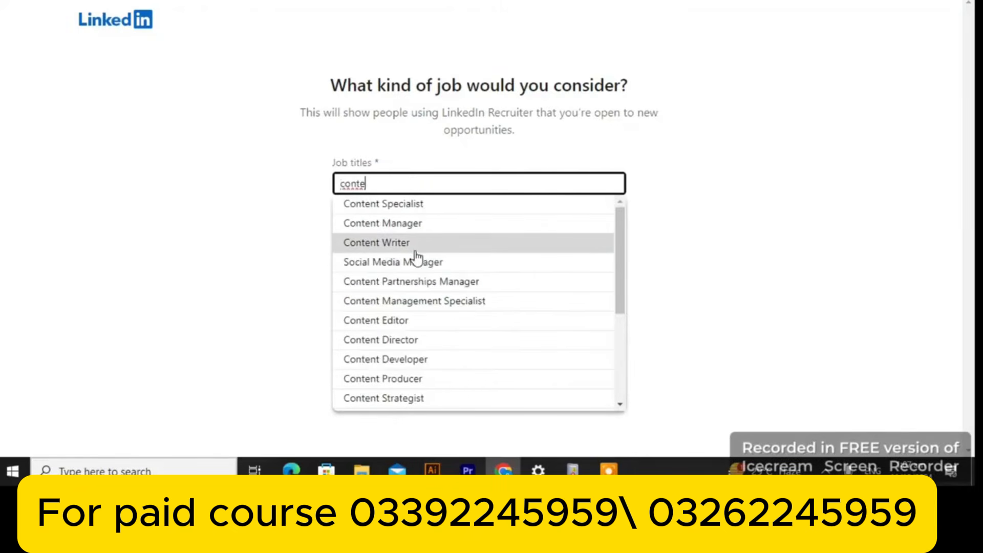
{"action": "left_click", "coordinate": [414, 249]}
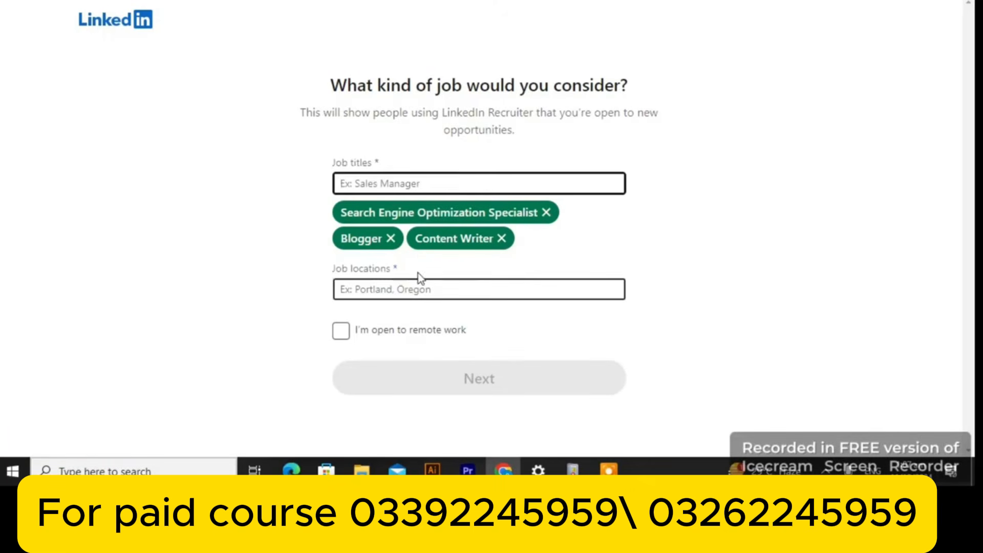
{"action": "left_click", "coordinate": [408, 285]}
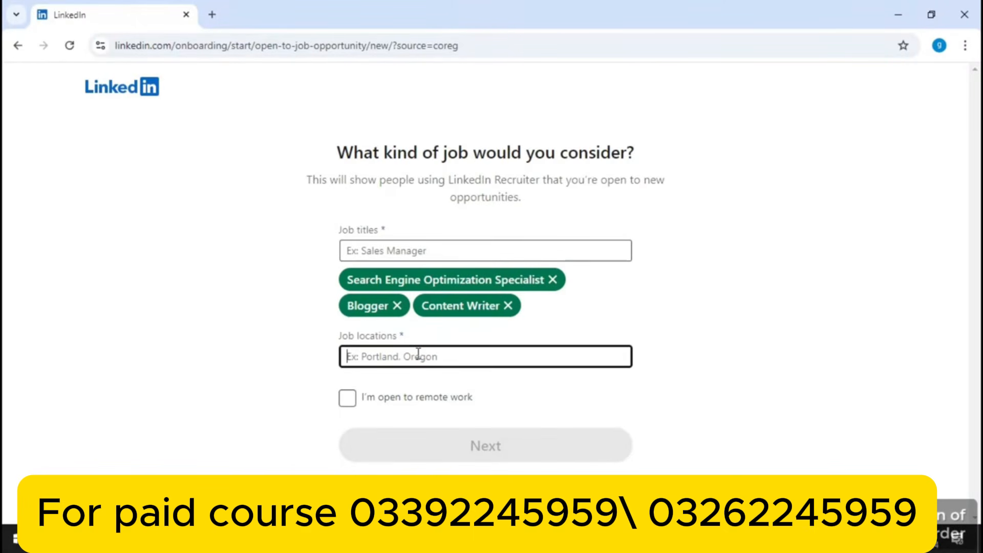
Add Pakistan, United States and United Kingdom as job locations and mark open to remote work
{"action": "type", "text": "pakistan"}
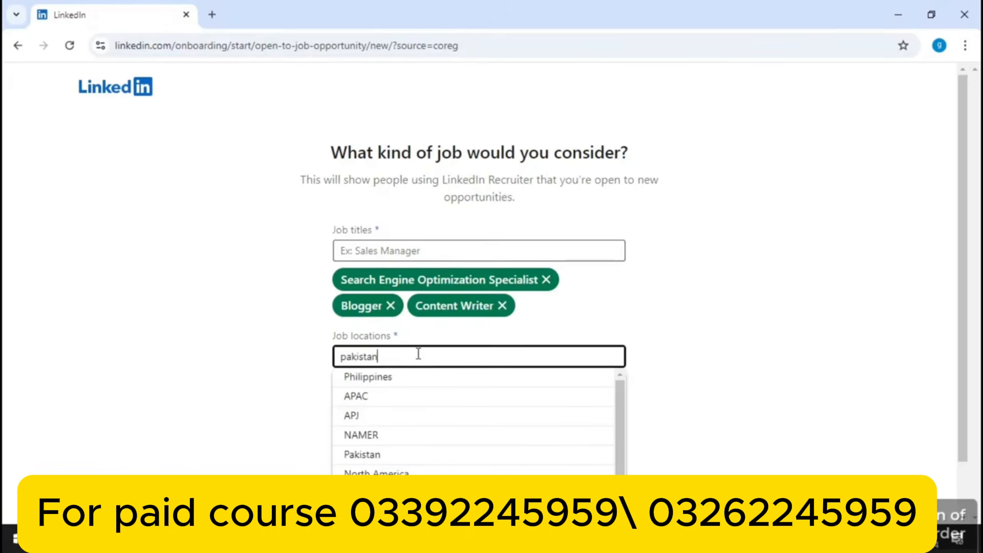
{"action": "left_click", "coordinate": [389, 377]}
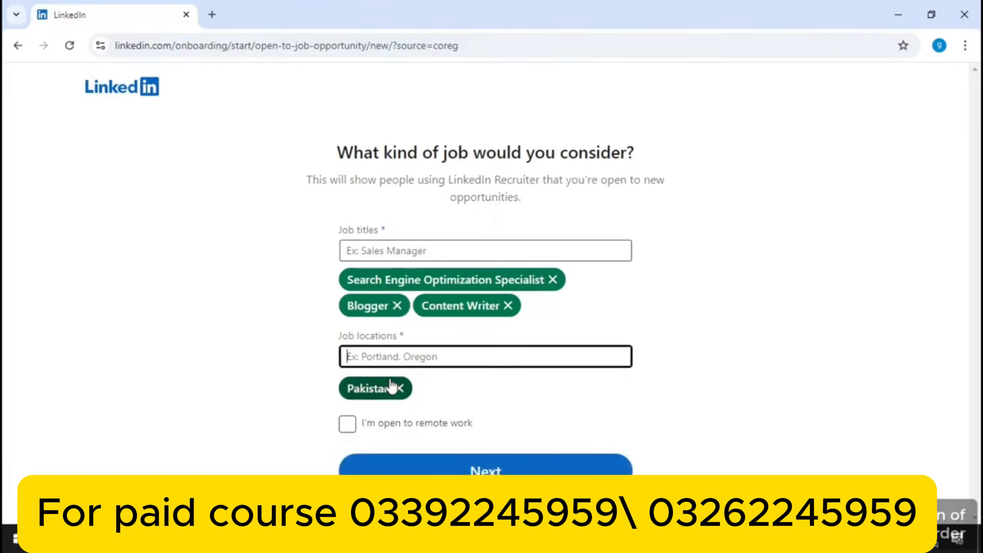
{"action": "type", "text": "usa"}
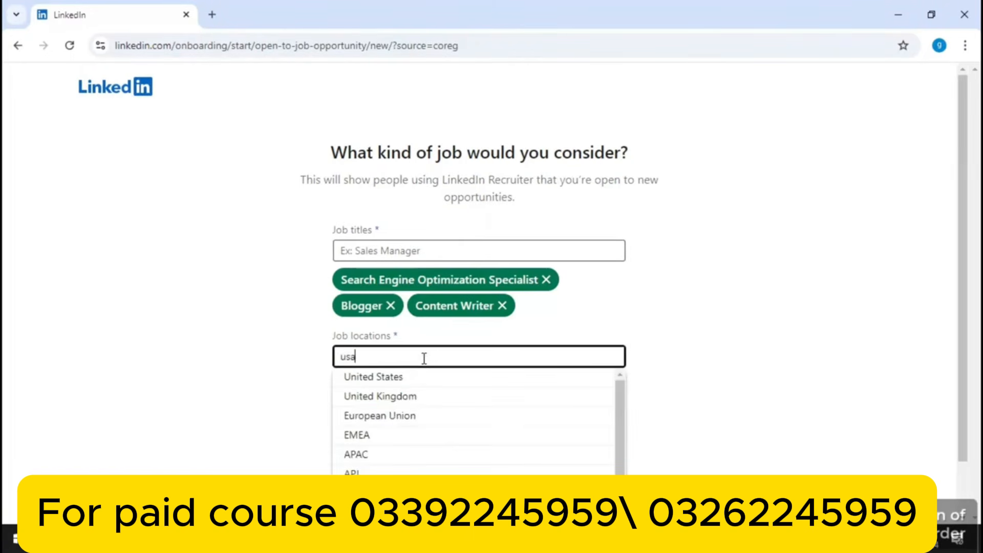
{"action": "left_click", "coordinate": [410, 379]}
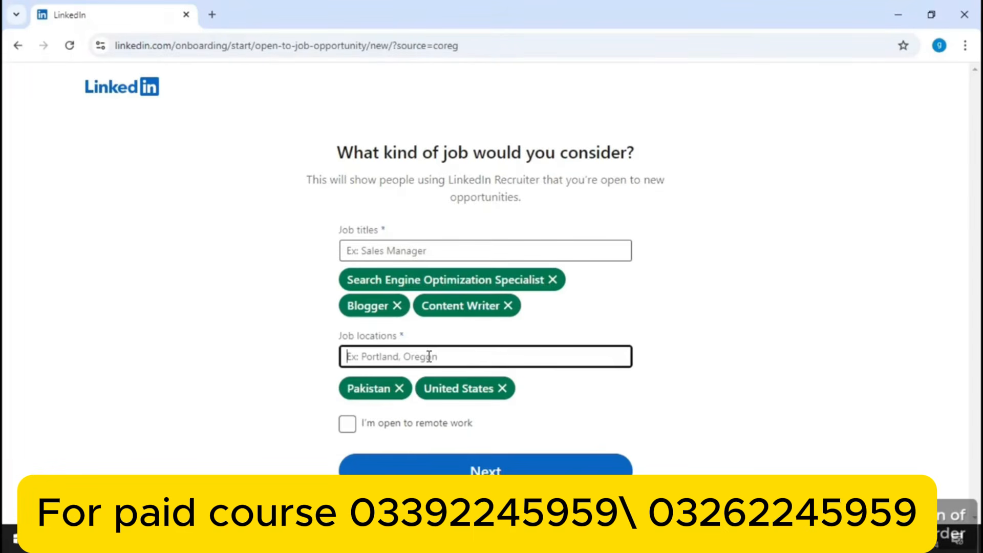
{"action": "type", "text": "uk"}
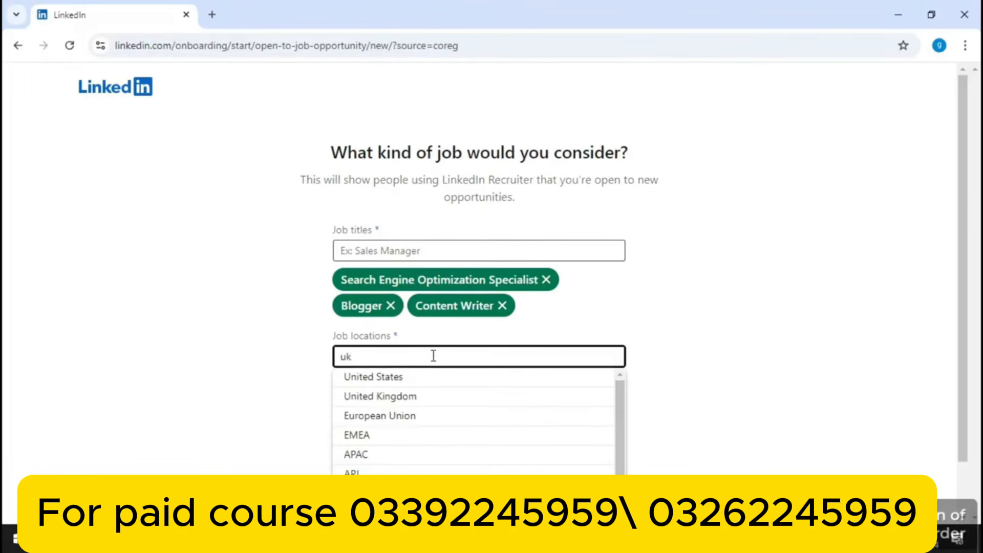
{"action": "key", "text": "BackSpace"}
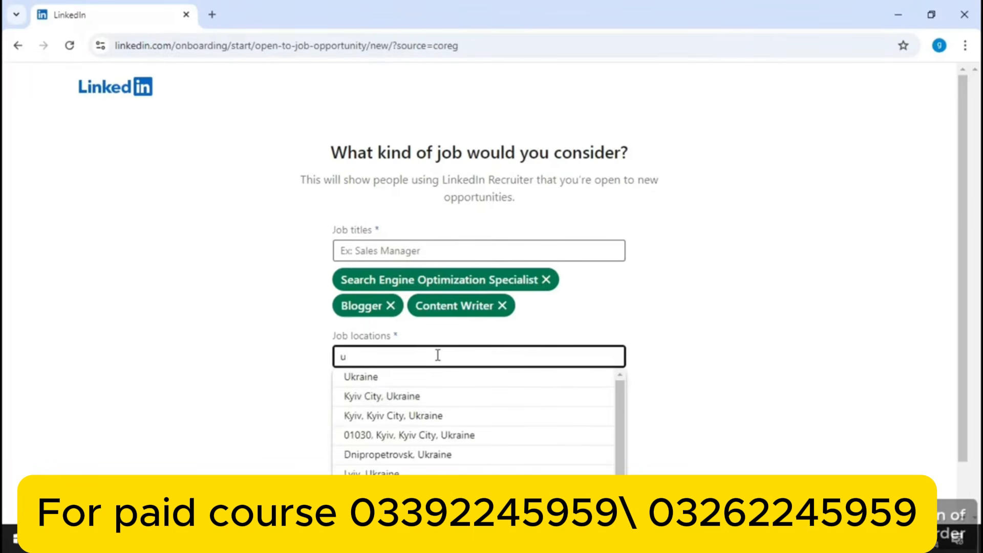
{"action": "left_click", "coordinate": [412, 396]}
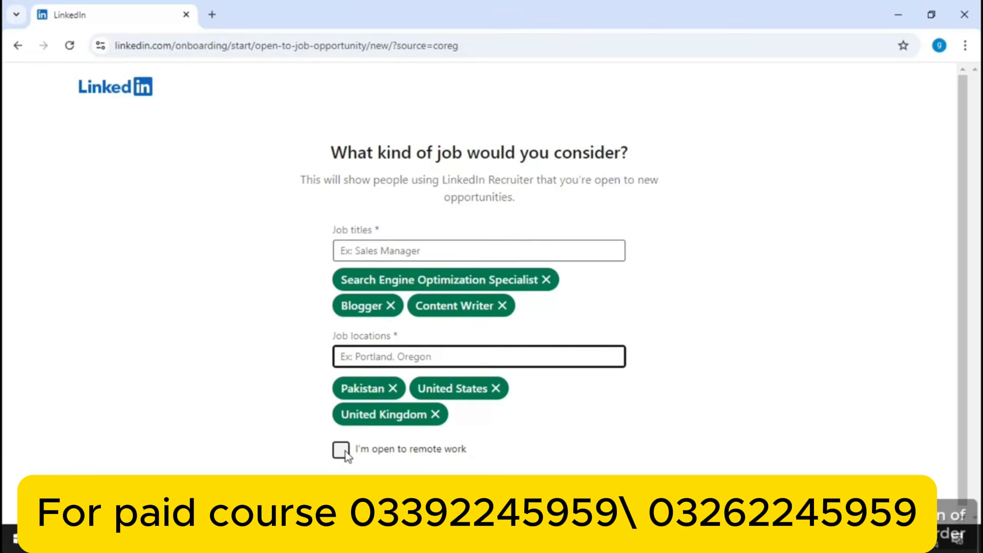
{"action": "left_click", "coordinate": [342, 450]}
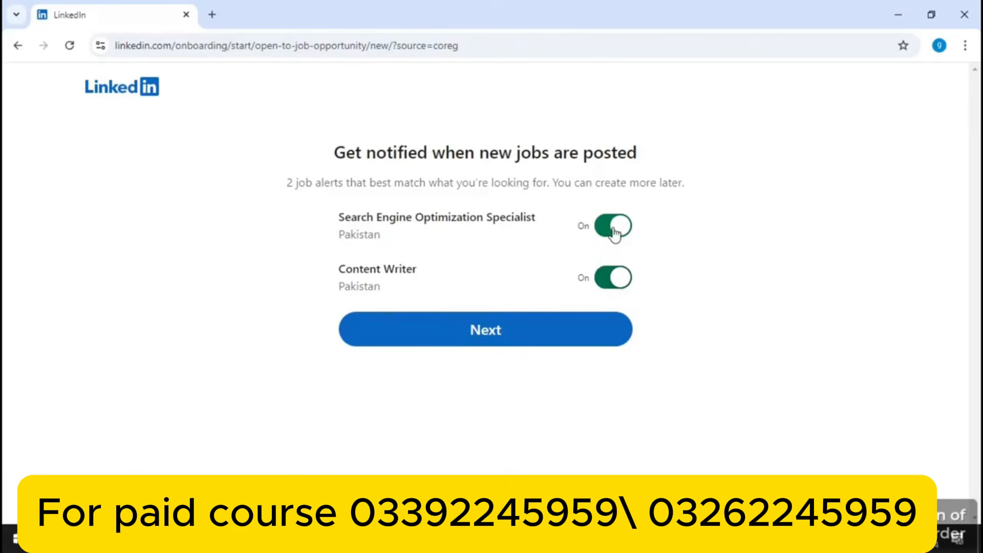
Keep job alerts and recruiter sharing on, then scroll down the Get the app page
{"action": "left_click", "coordinate": [561, 332]}
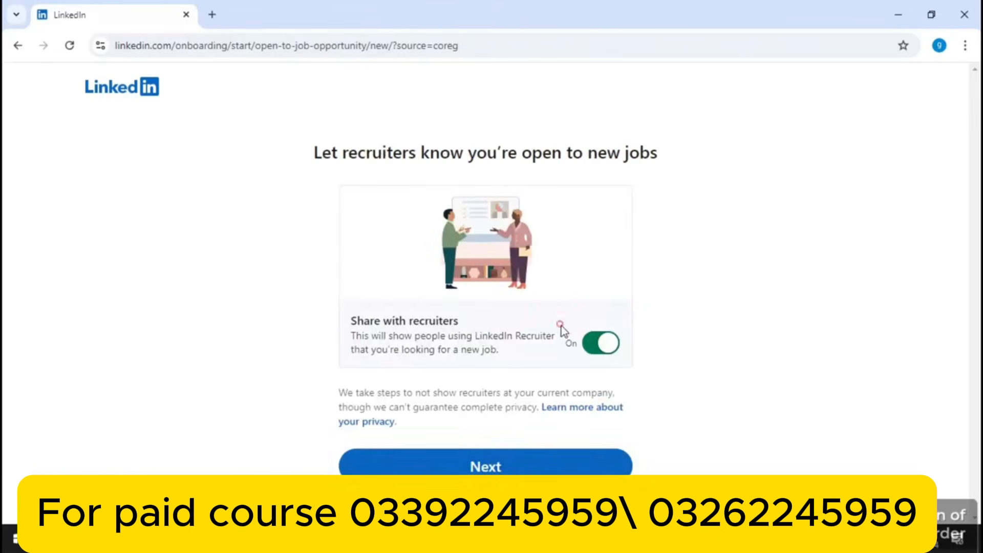
{"action": "left_click", "coordinate": [523, 463]}
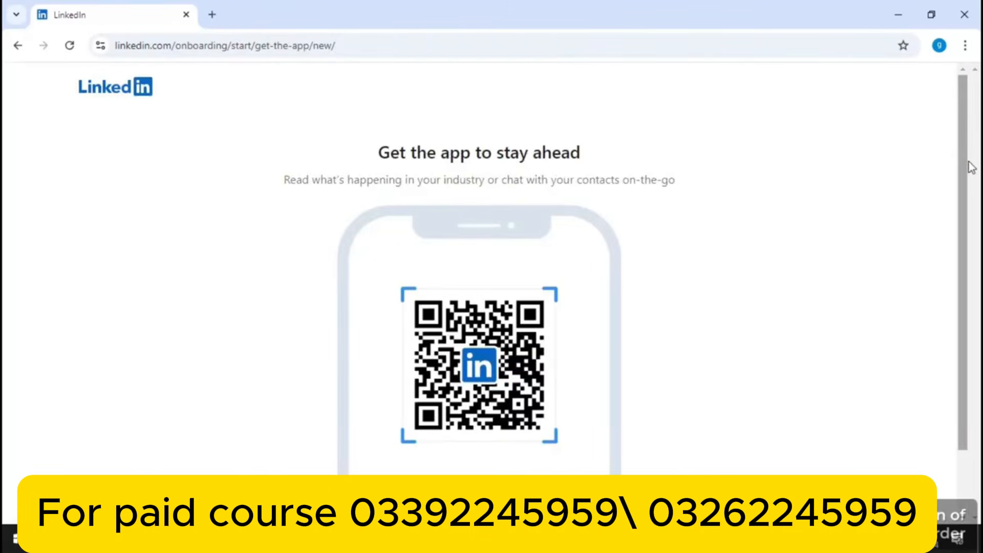
{"action": "left_click_drag", "start_coordinate": [963, 164], "coordinate": [950, 292]}
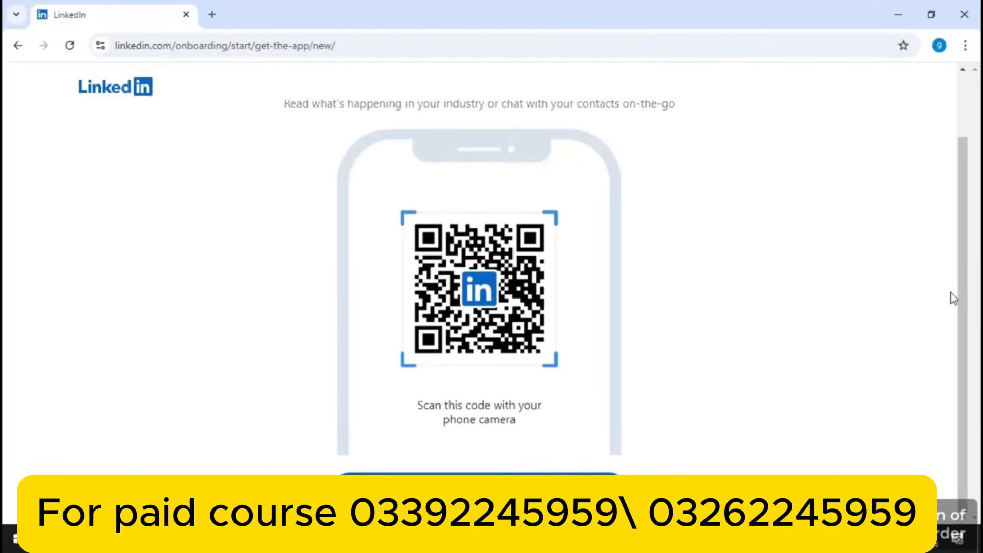
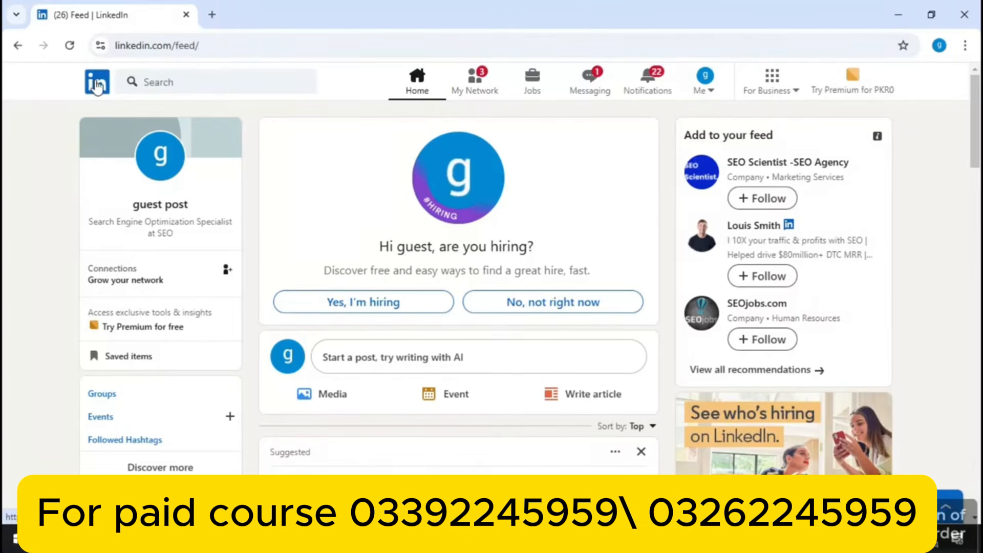
Search LinkedIn for a member's full name and view the two matching people
{"action": "left_click", "coordinate": [97, 86]}
{"action": "left_click", "coordinate": [177, 86]}
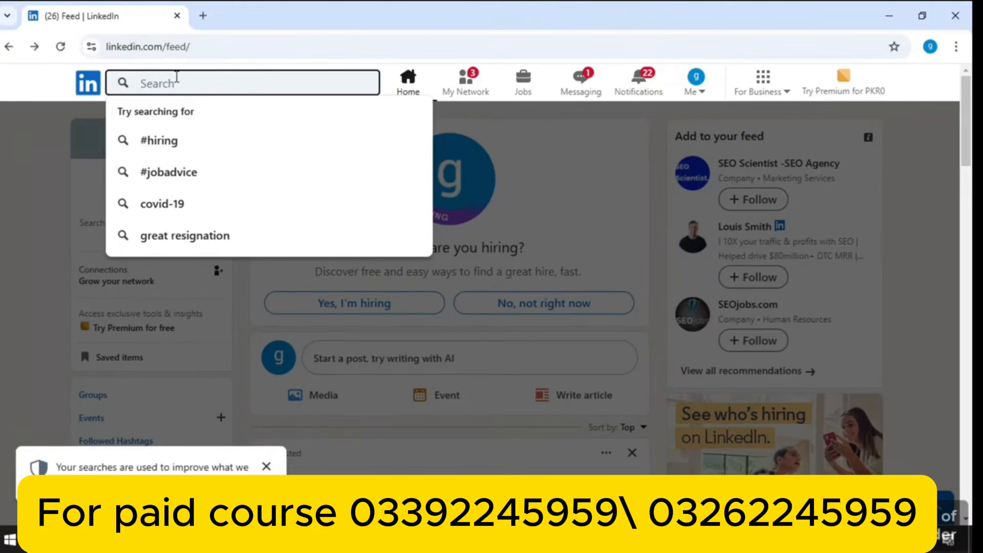
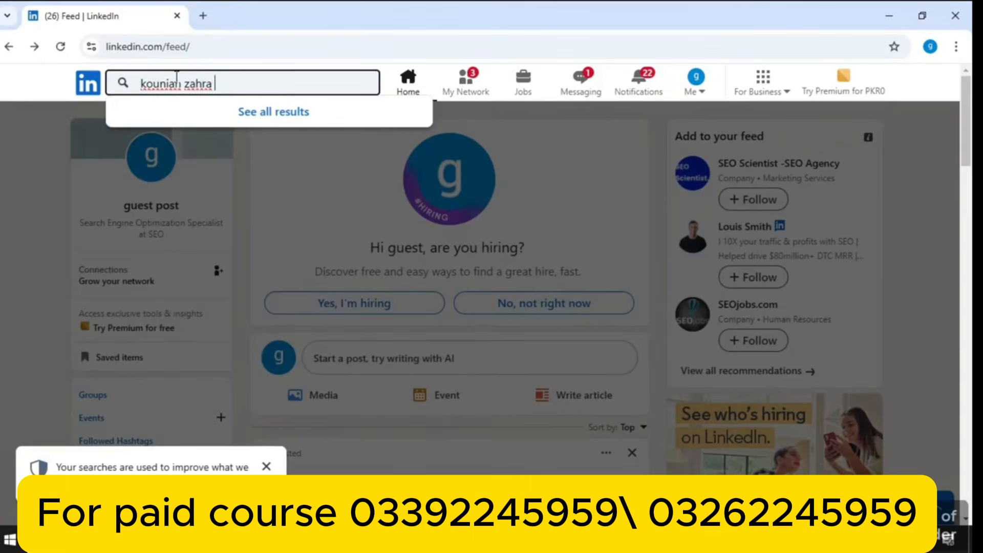
{"action": "key", "text": "Return"}
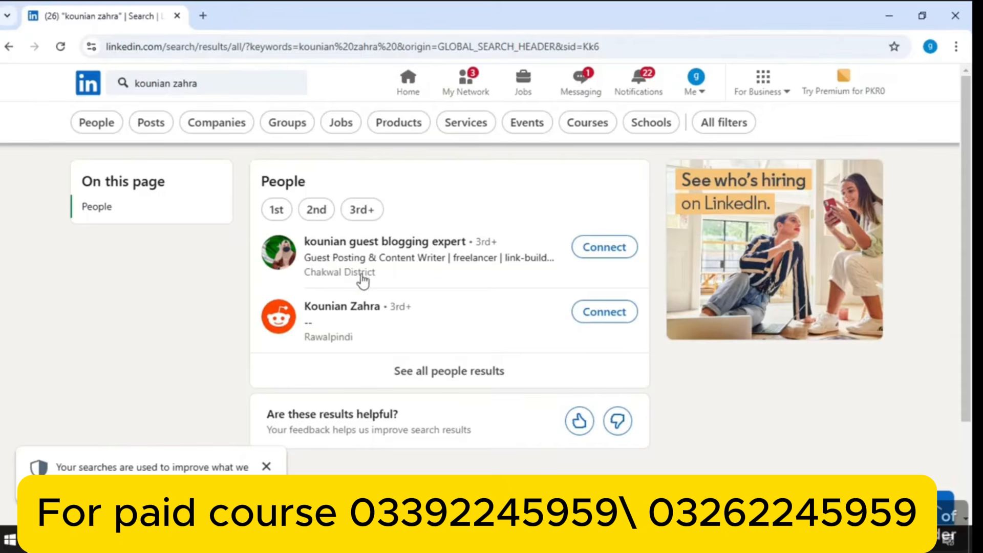
{"action": "left_click", "coordinate": [215, 75]}
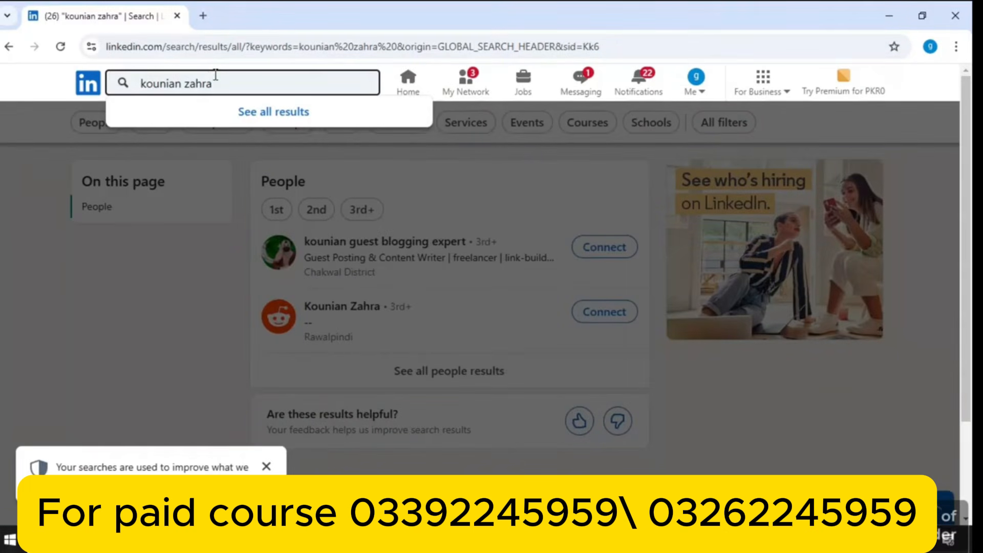
{"action": "left_click", "coordinate": [167, 242]}
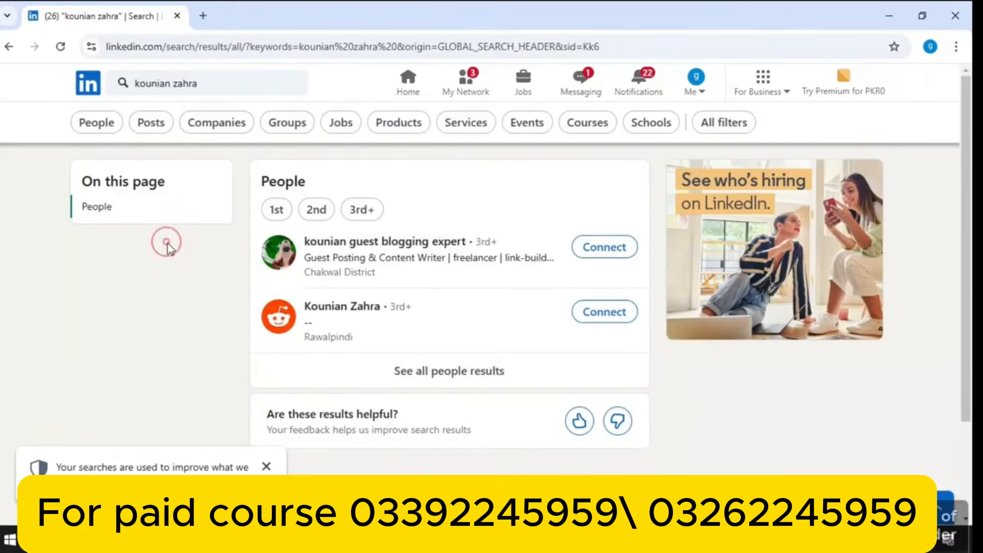
Return to the home feed, scroll through the posts, then go back to the top
{"action": "left_click", "coordinate": [409, 85]}
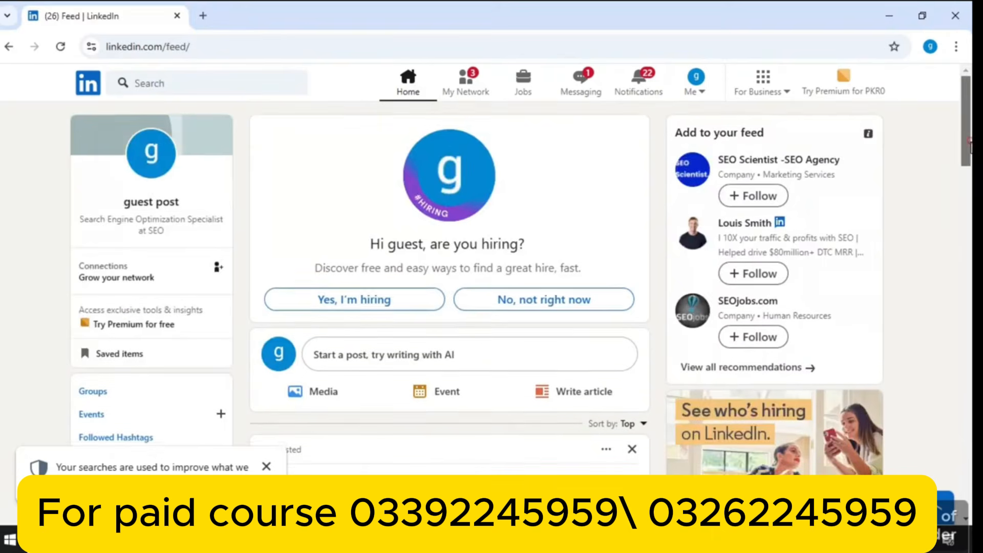
{"action": "scroll", "coordinate": [425, 166], "scroll_direction": "down", "scroll_amount": 5}
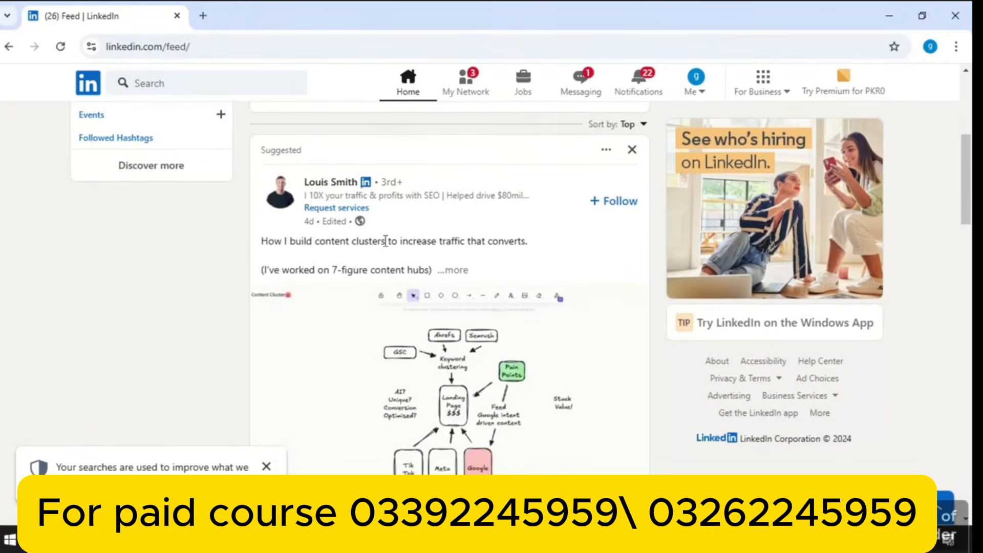
{"action": "left_click_drag", "start_coordinate": [970, 215], "coordinate": [969, 255]}
{"action": "scroll", "coordinate": [954, 337], "scroll_direction": "down", "scroll_amount": 10}
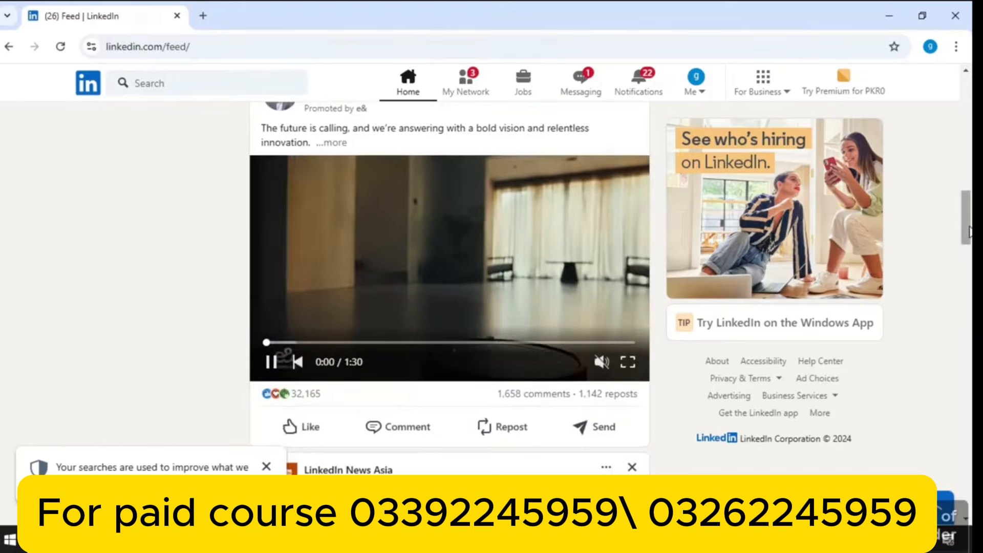
{"action": "left_click_drag", "start_coordinate": [965, 235], "coordinate": [886, 464]}
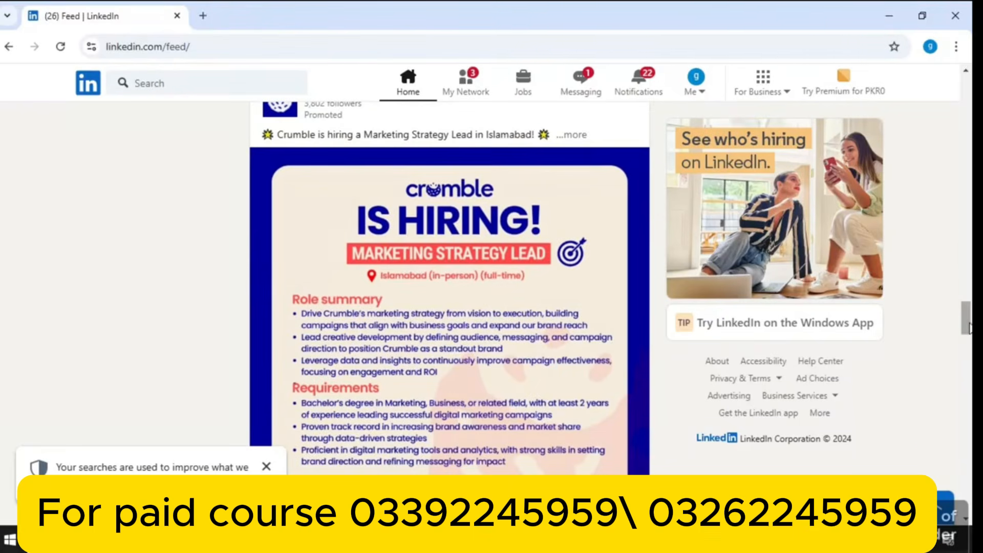
{"action": "left_click_drag", "start_coordinate": [967, 328], "coordinate": [968, 381]}
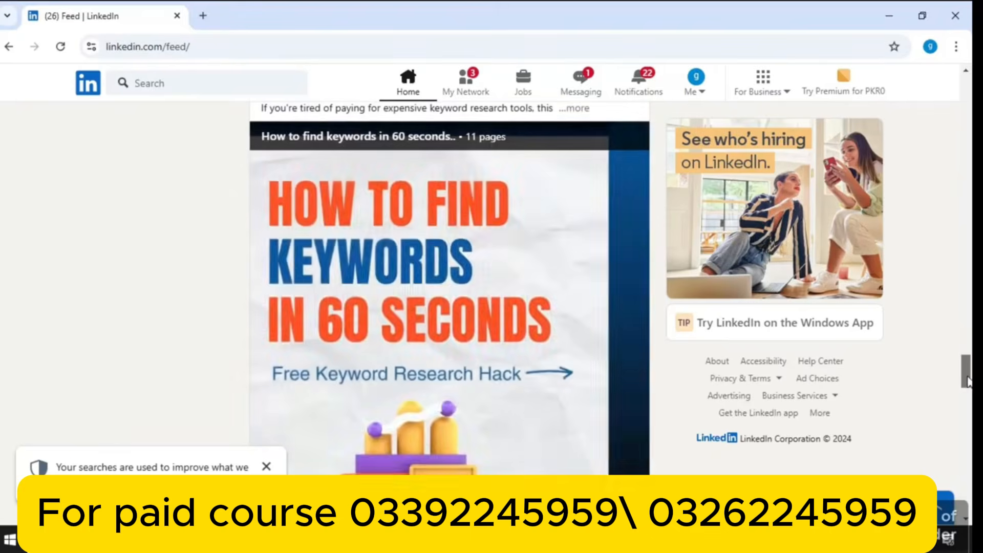
{"action": "scroll", "coordinate": [957, 410], "scroll_direction": "down", "scroll_amount": 5}
{"action": "scroll", "coordinate": [956, 407], "scroll_direction": "down", "scroll_amount": 10}
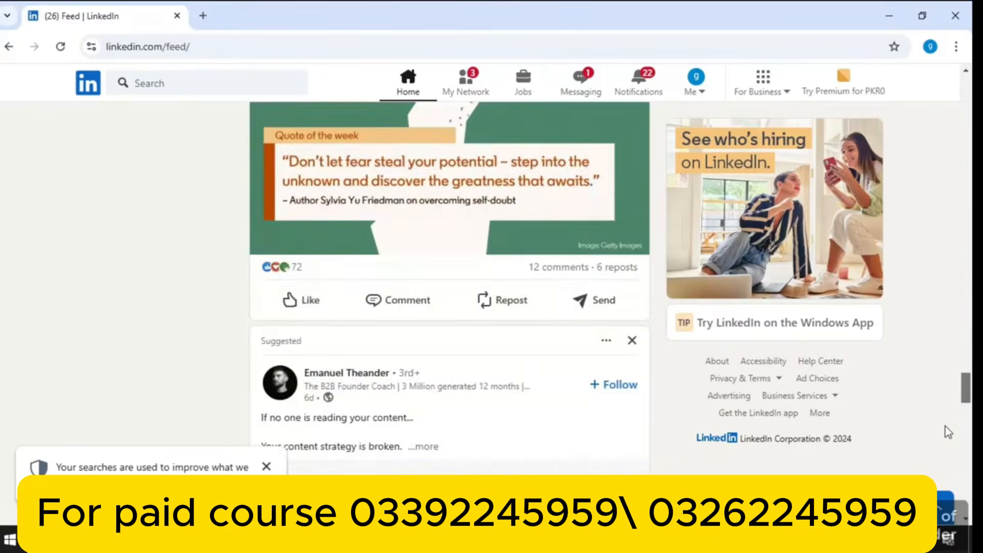
{"action": "left_click_drag", "start_coordinate": [966, 405], "coordinate": [950, 169]}
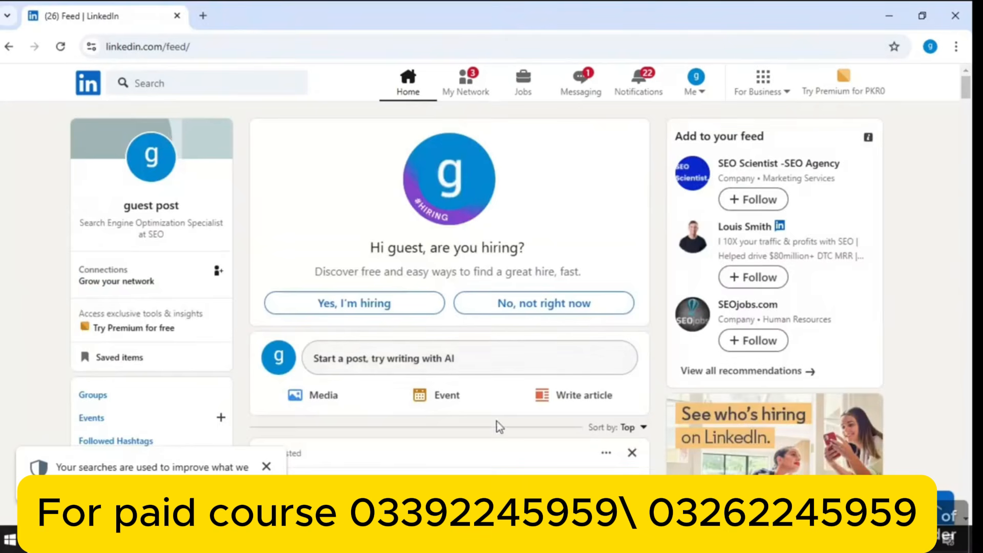
Accept both pending invitations in My Network, confirming past the safety warning, then view Catch up
{"action": "left_click", "coordinate": [466, 91]}
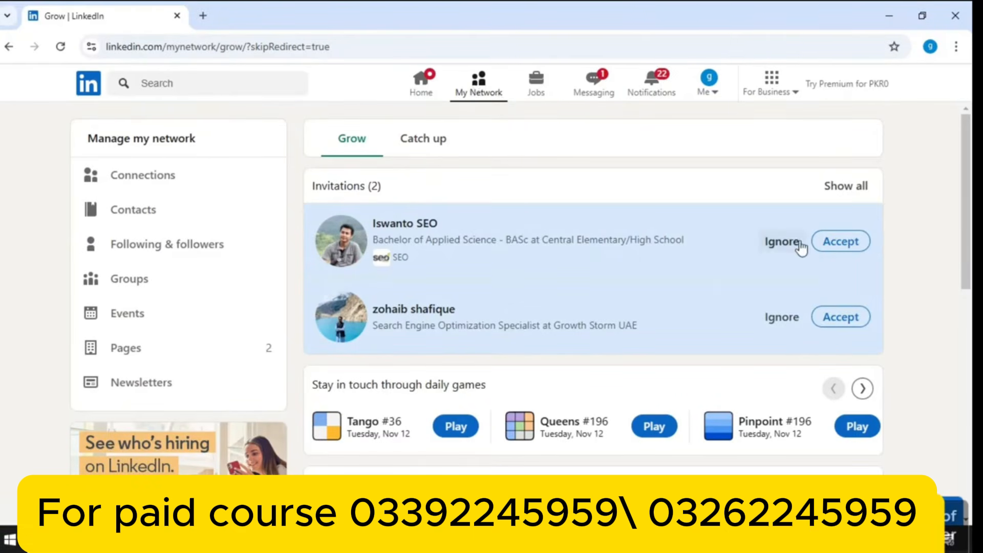
{"action": "left_click", "coordinate": [835, 251]}
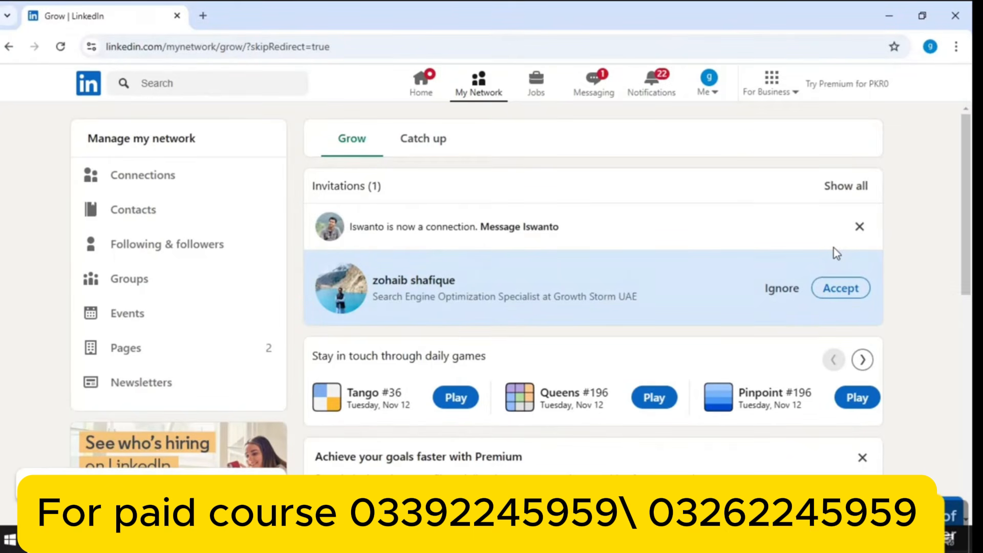
{"action": "left_click", "coordinate": [826, 289]}
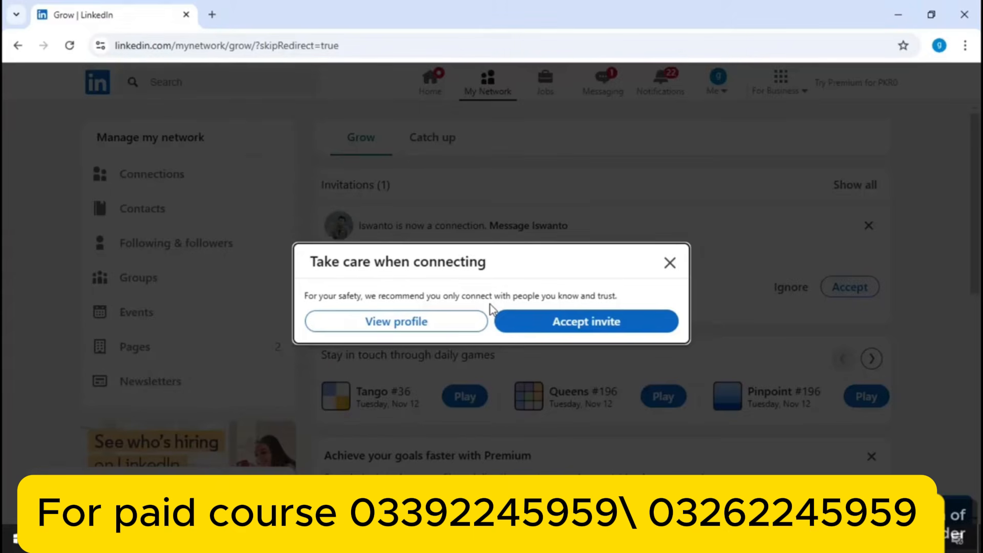
{"action": "left_click", "coordinate": [535, 327]}
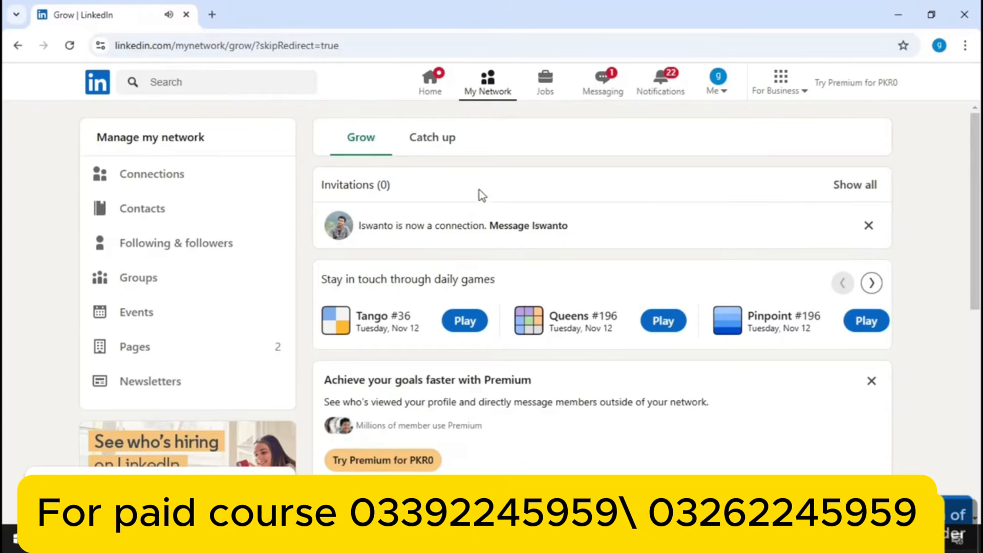
{"action": "left_click", "coordinate": [430, 140]}
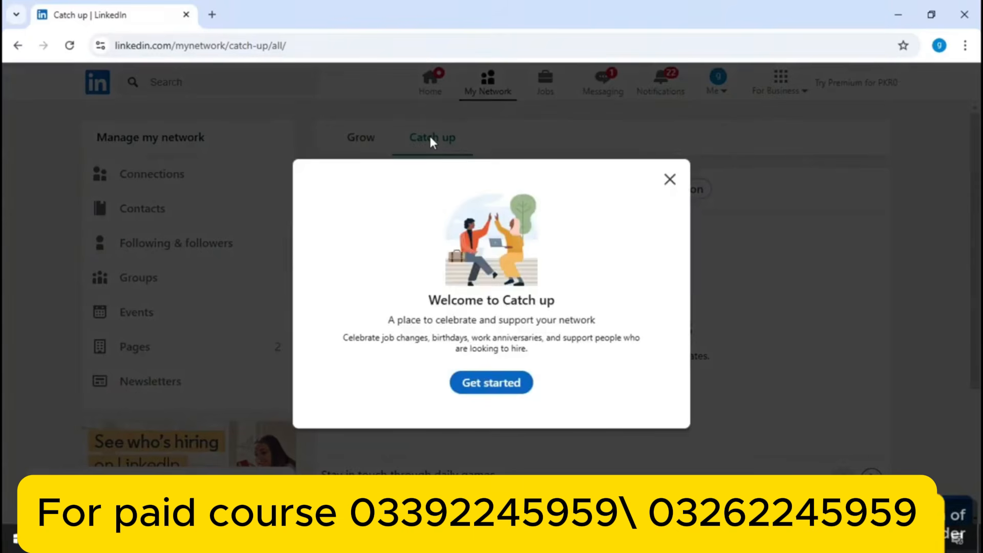
Dismiss the Catch up welcome message and go to the Jobs page
{"action": "left_click", "coordinate": [671, 180]}
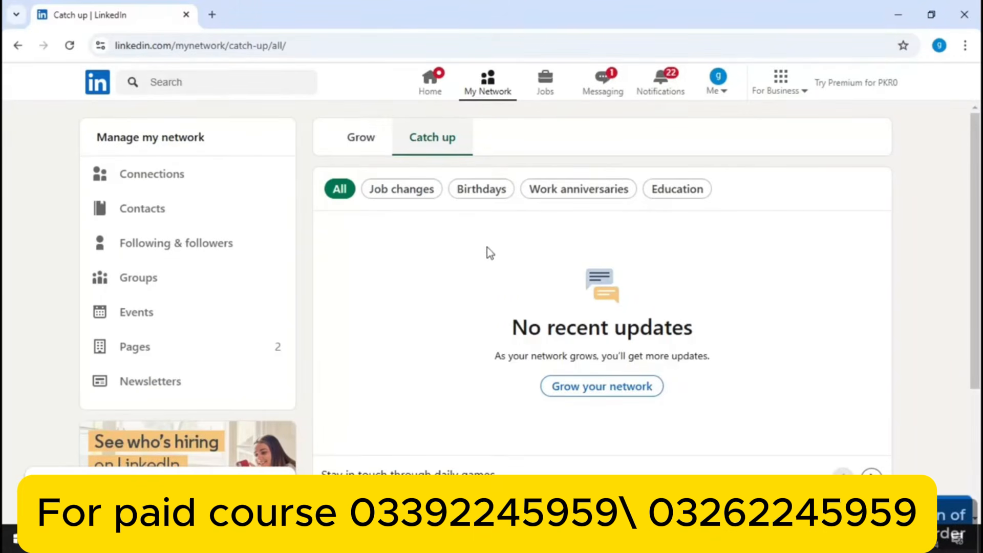
{"action": "left_click", "coordinate": [551, 80]}
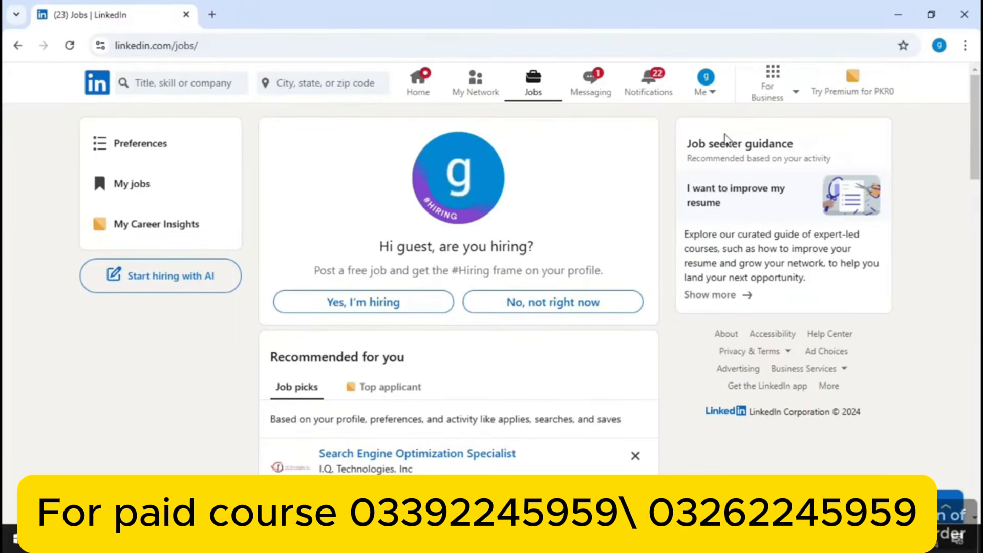
Browse all recommended jobs, view the SEO Specialist job details, then go to Messaging
{"action": "left_click_drag", "start_coordinate": [978, 155], "coordinate": [972, 240]}
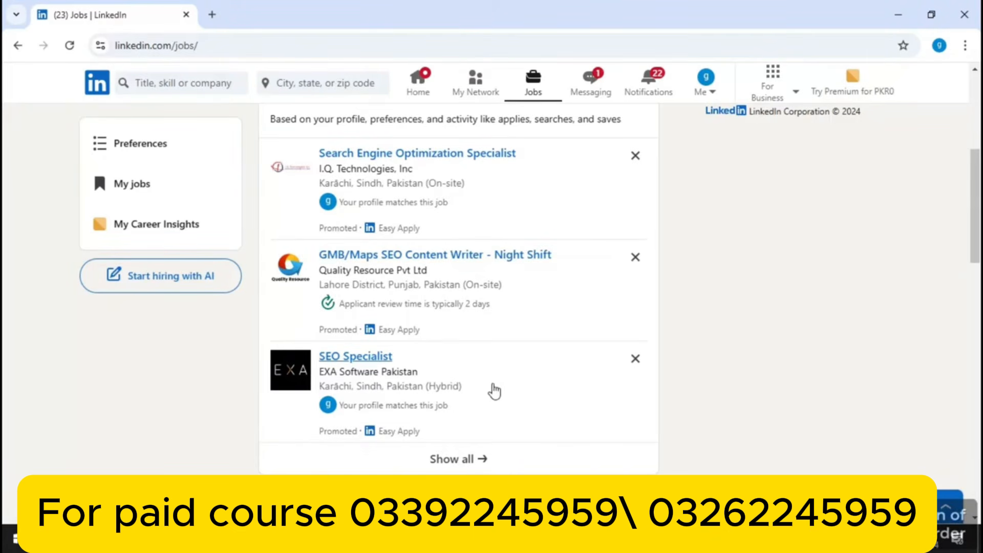
{"action": "left_click", "coordinate": [474, 459]}
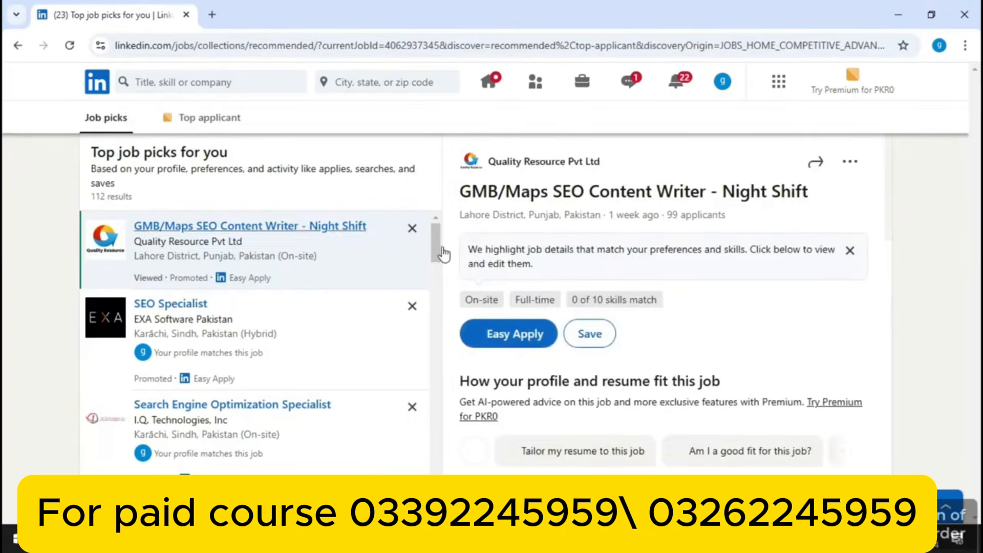
{"action": "left_click_drag", "start_coordinate": [437, 254], "coordinate": [425, 320]}
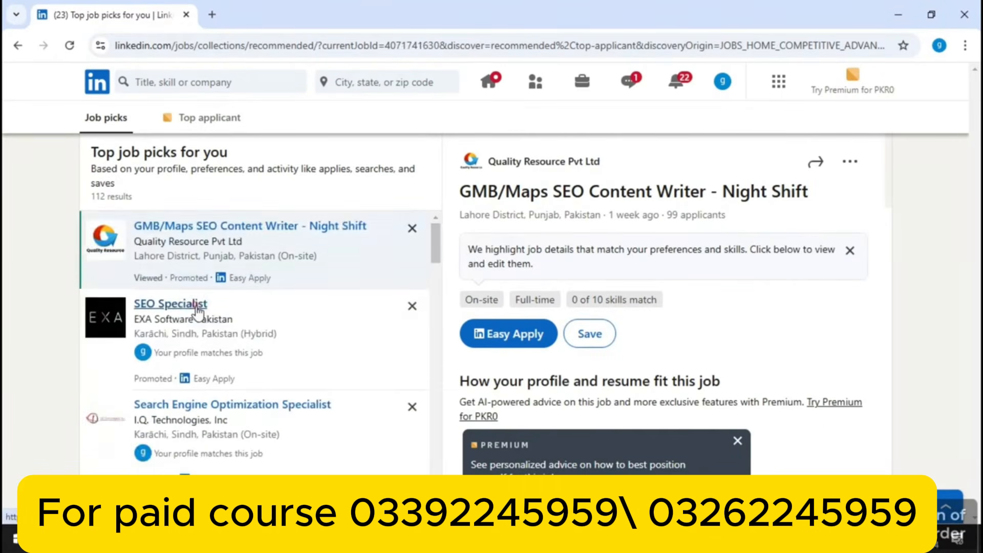
{"action": "left_click", "coordinate": [197, 309]}
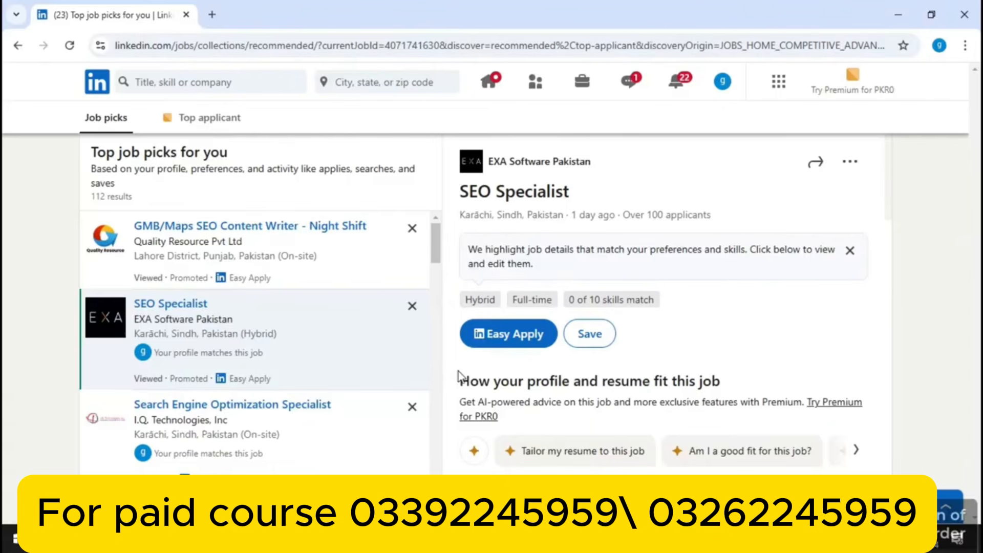
{"action": "left_click", "coordinate": [630, 86]}
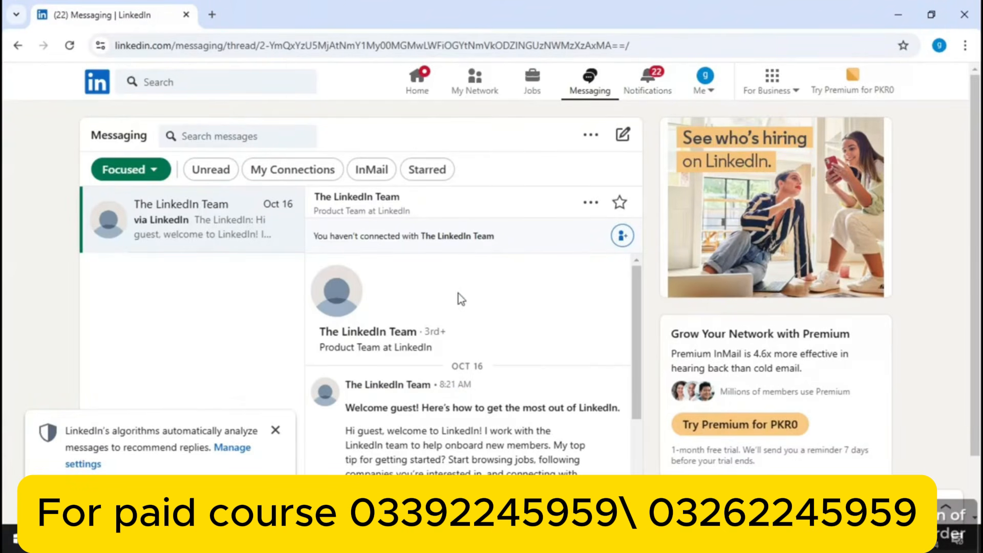
Dismiss the privacy notice and try the Unread, My Connections and InMail filters
{"action": "left_click", "coordinate": [273, 432]}
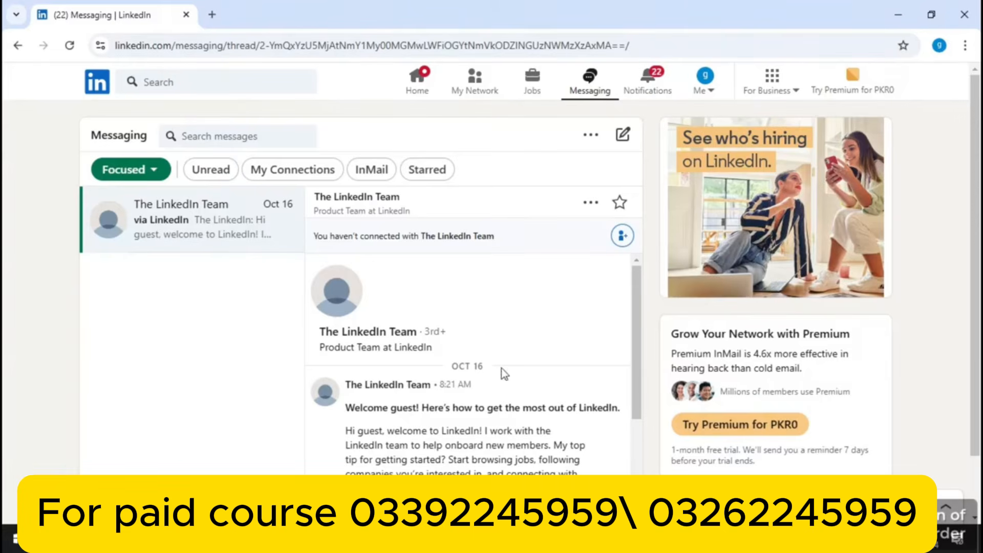
{"action": "left_click_drag", "start_coordinate": [634, 306], "coordinate": [624, 253]}
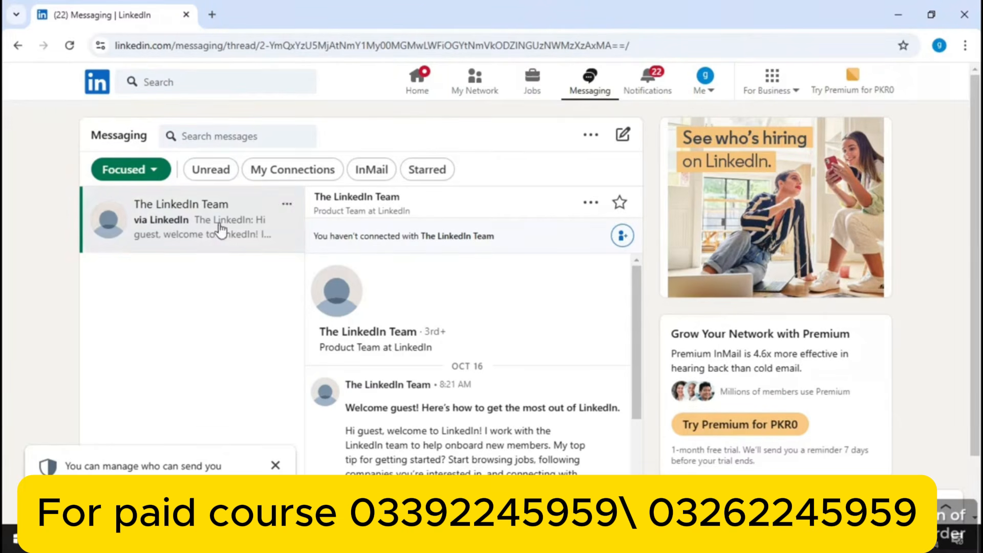
{"action": "left_click", "coordinate": [211, 169]}
{"action": "scroll", "coordinate": [218, 169], "scroll_direction": "down", "scroll_amount": 1}
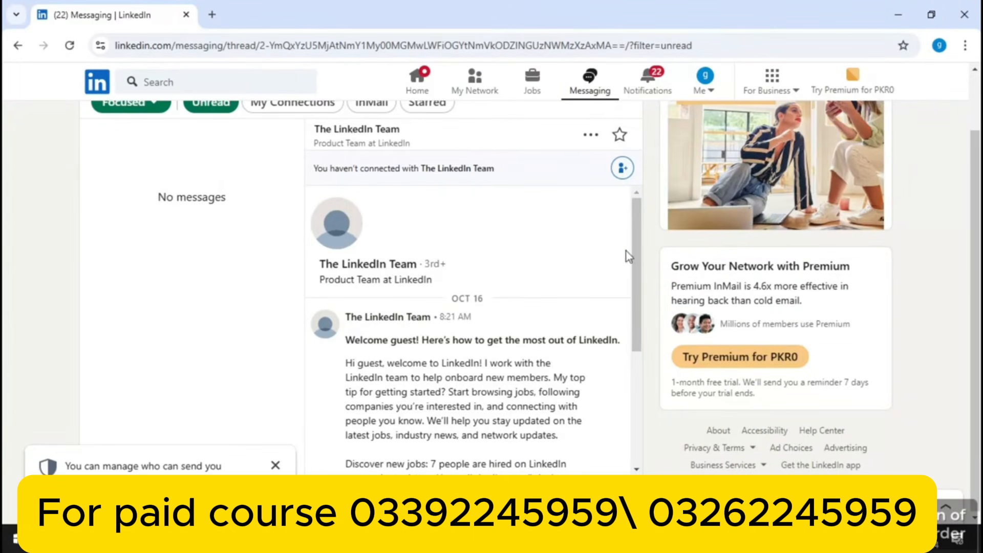
{"action": "scroll", "coordinate": [597, 187], "scroll_direction": "up", "scroll_amount": 1}
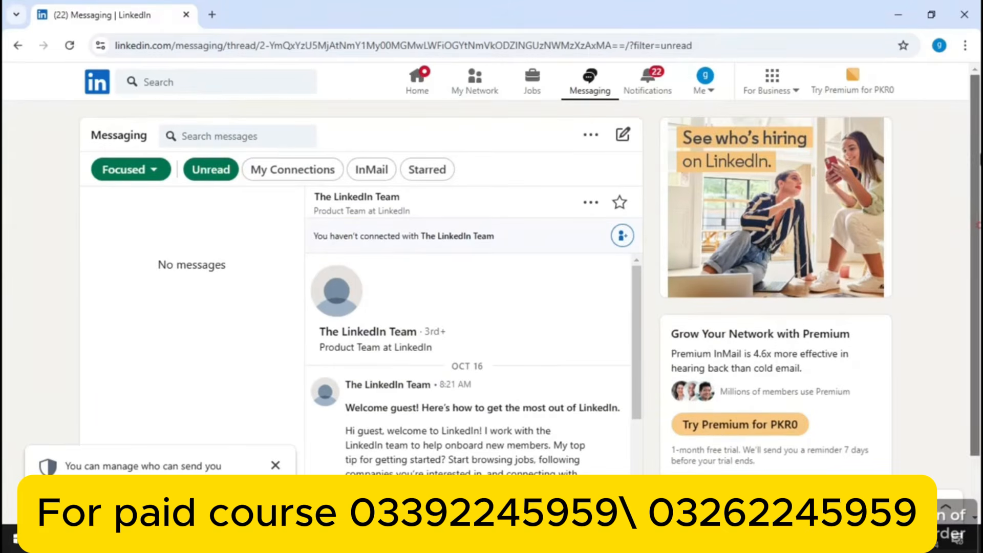
{"action": "left_click", "coordinate": [281, 173]}
{"action": "scroll", "coordinate": [282, 172], "scroll_direction": "down", "scroll_amount": 1}
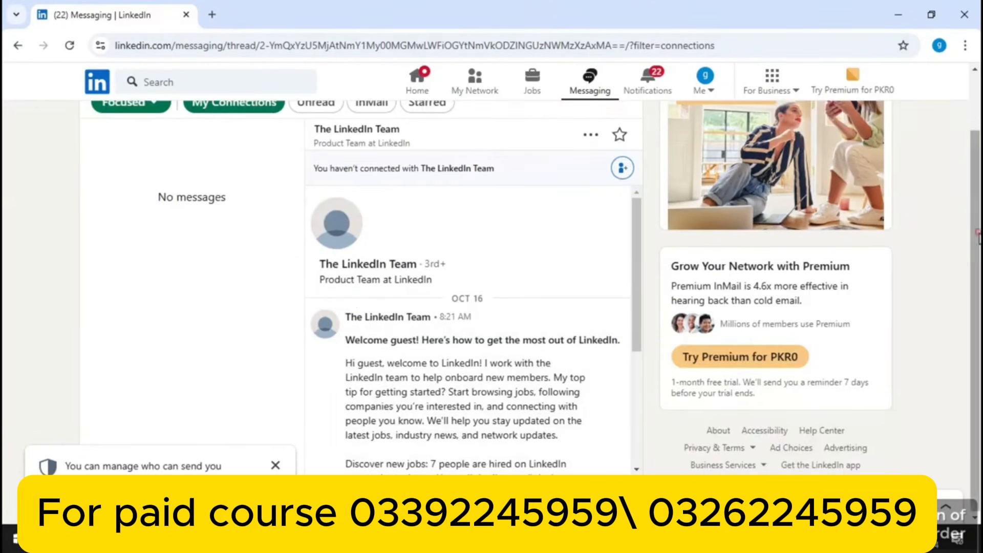
{"action": "scroll", "coordinate": [974, 232], "scroll_direction": "up", "scroll_amount": 1}
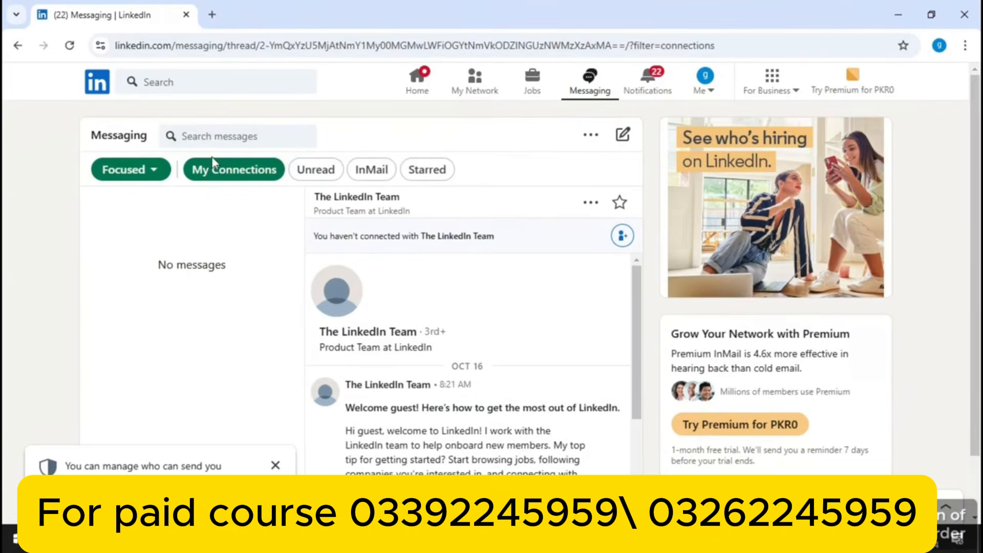
{"action": "left_click", "coordinate": [369, 169]}
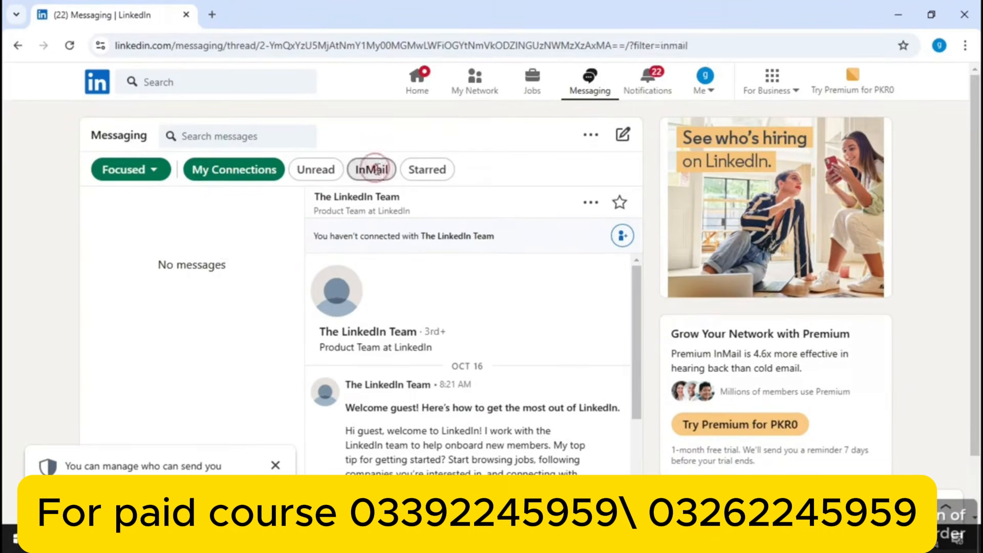
{"action": "scroll", "coordinate": [975, 251], "scroll_direction": "up", "scroll_amount": 1}
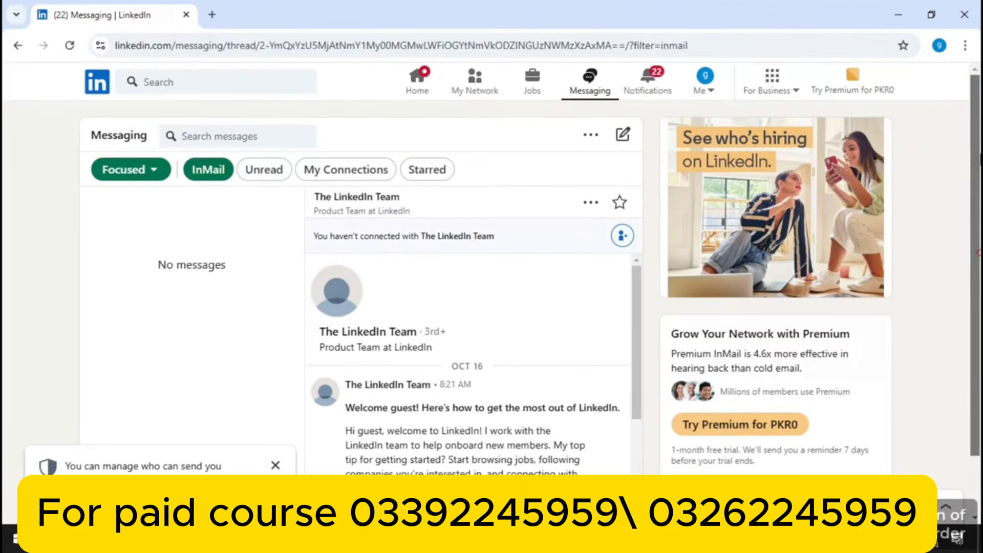
Star the LinkedIn Team conversation so it appears under the Starred filter
{"action": "left_click", "coordinate": [427, 170]}
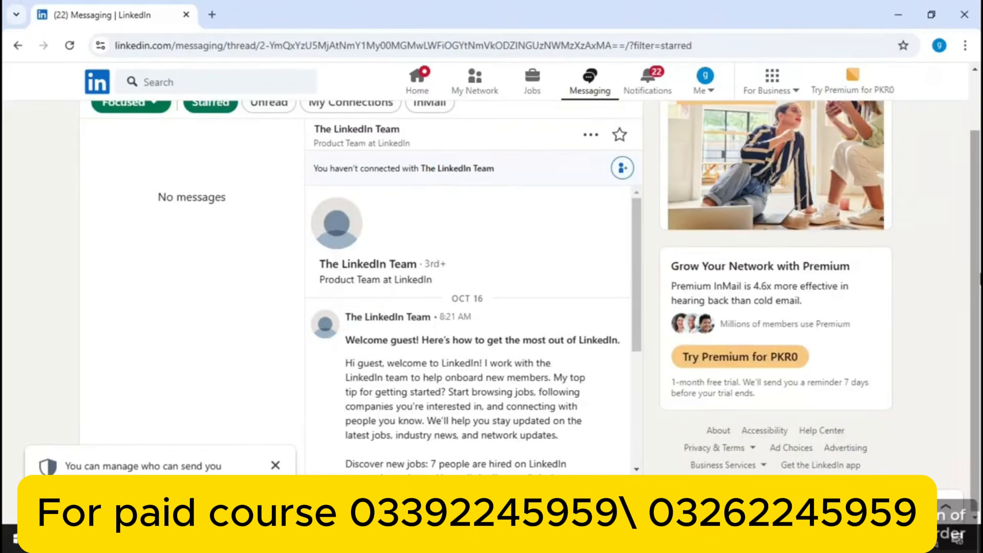
{"action": "scroll", "coordinate": [975, 271], "scroll_direction": "up", "scroll_amount": 1}
{"action": "scroll", "coordinate": [975, 272], "scroll_direction": "up", "scroll_amount": 1}
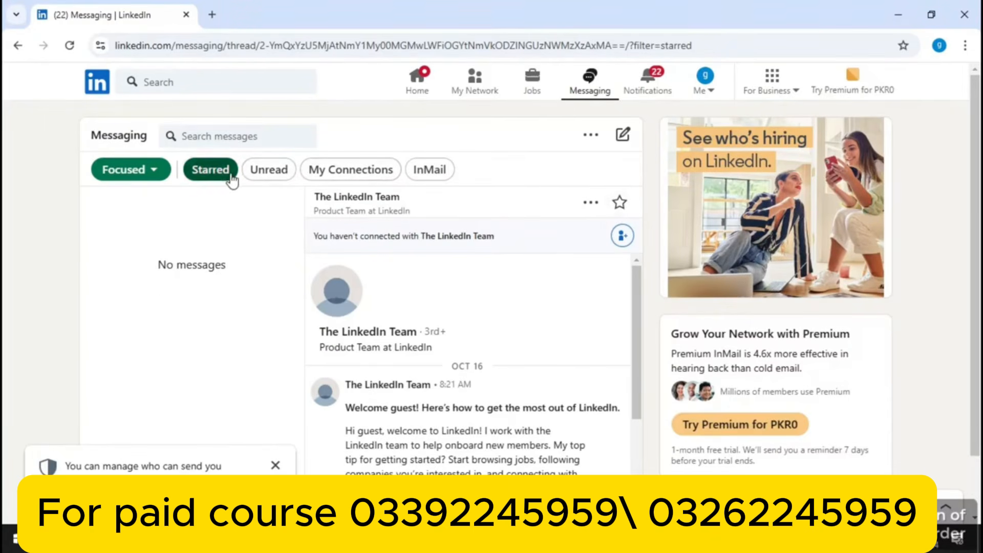
{"action": "left_click", "coordinate": [620, 202]}
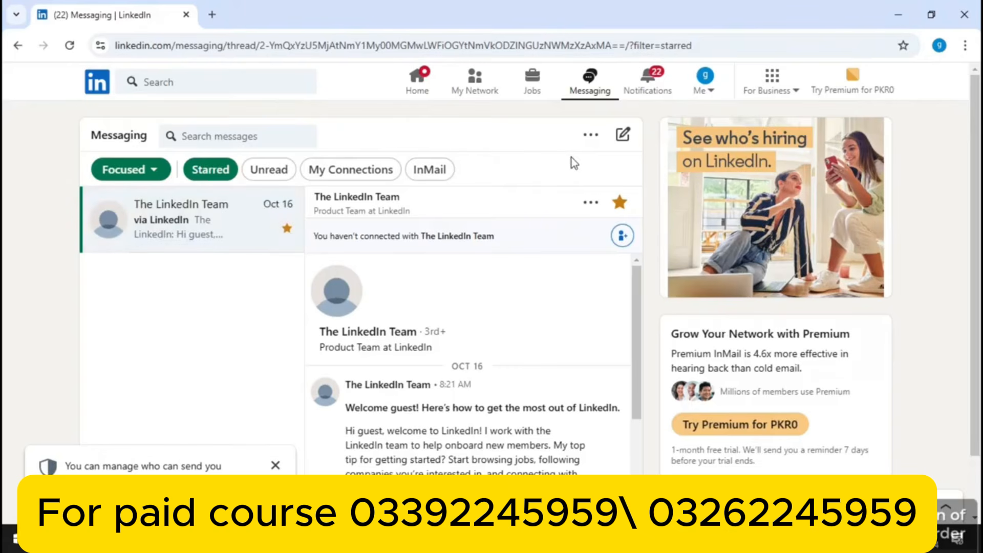
Start a new message, try and clear a recipient name, check the options menu, and search messages
{"action": "left_click", "coordinate": [618, 145]}
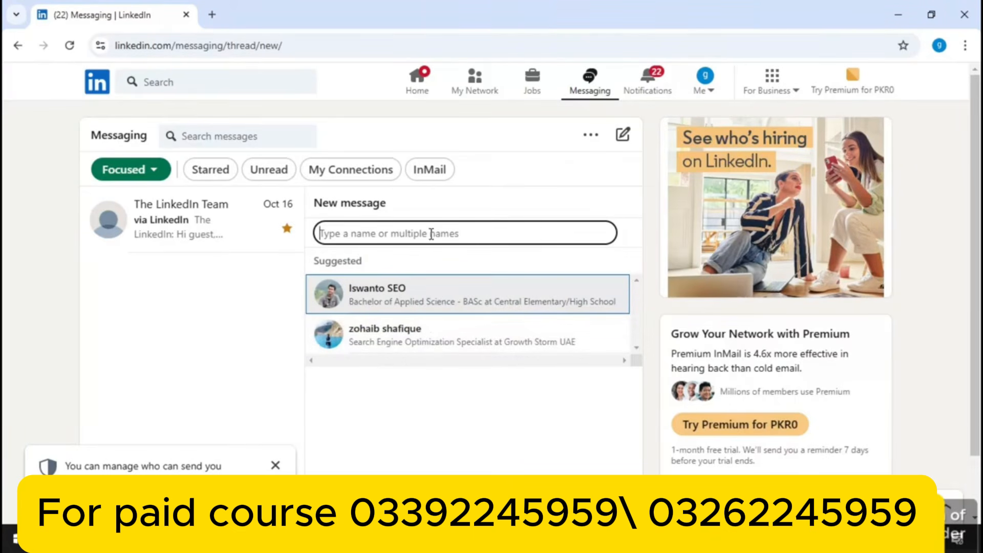
{"action": "type", "text": "zo"}
{"action": "type", "text": "h"}
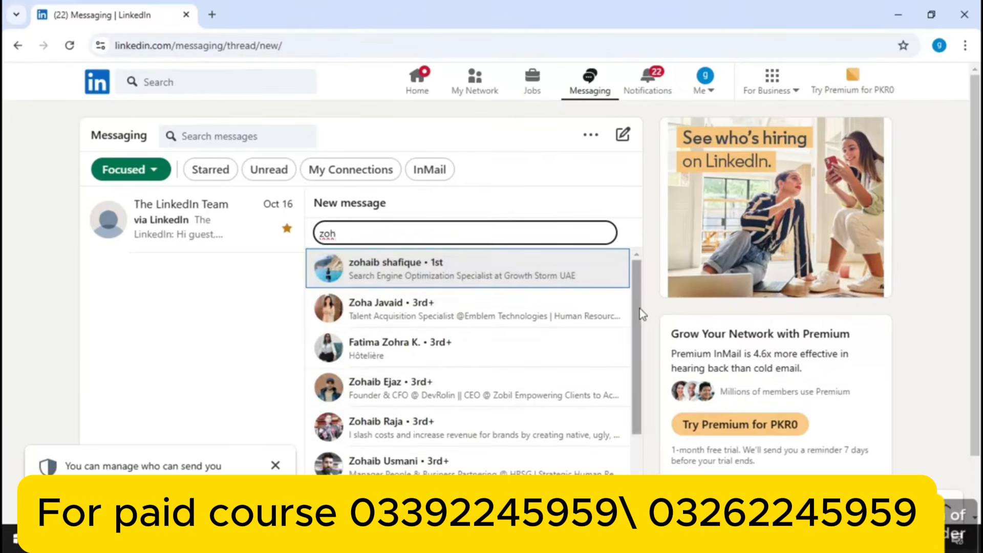
{"action": "scroll", "coordinate": [618, 410], "scroll_direction": "down", "scroll_amount": 3}
{"action": "scroll", "coordinate": [618, 265], "scroll_direction": "up", "scroll_amount": 3}
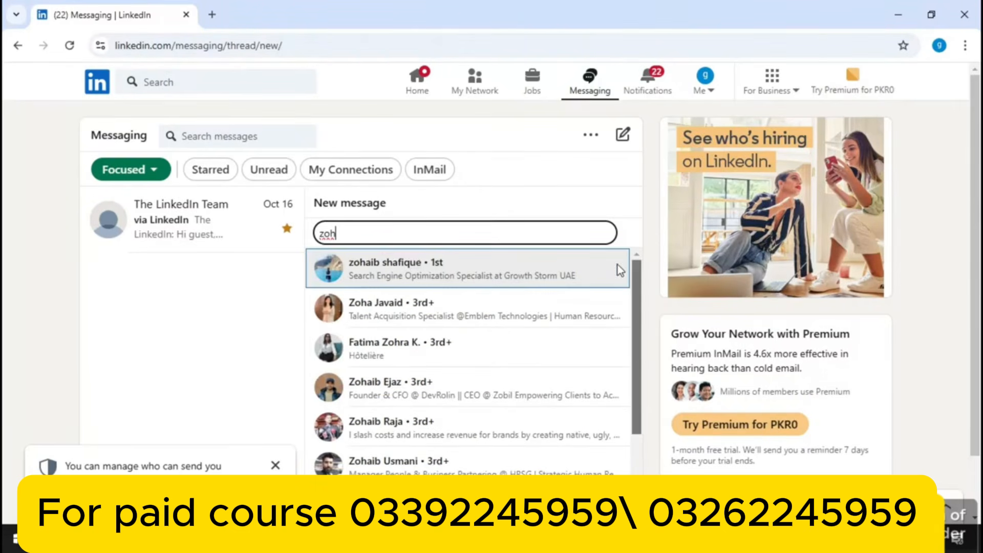
{"action": "key", "text": "BackSpace"}
{"action": "key", "text": "BackSpace"}
{"action": "key", "text": "BackSpace"}
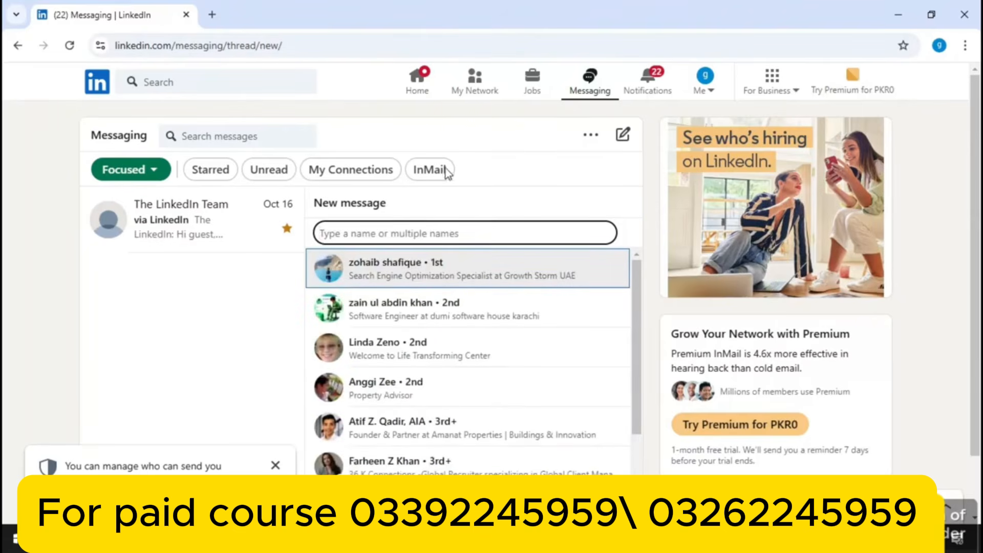
{"action": "left_click", "coordinate": [590, 136]}
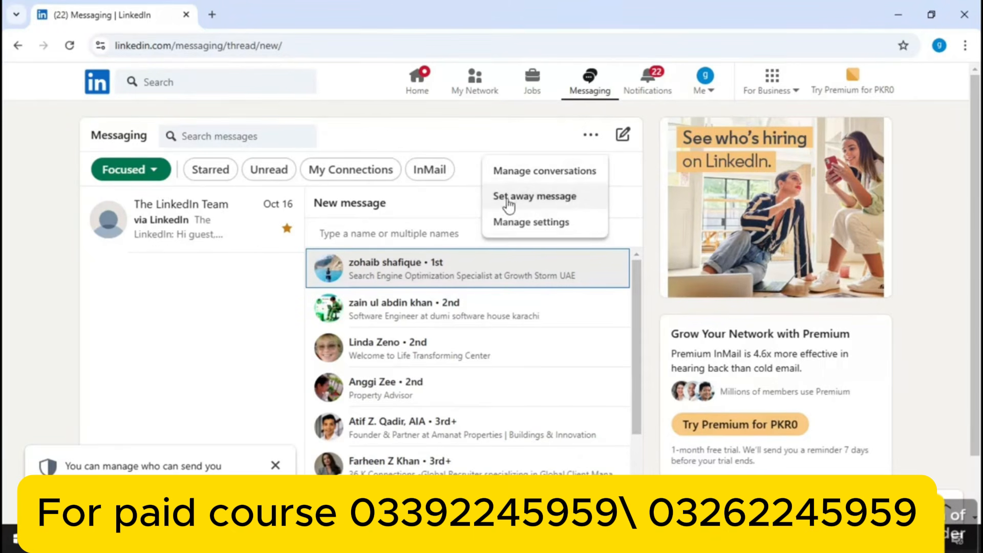
{"action": "left_click", "coordinate": [269, 131]}
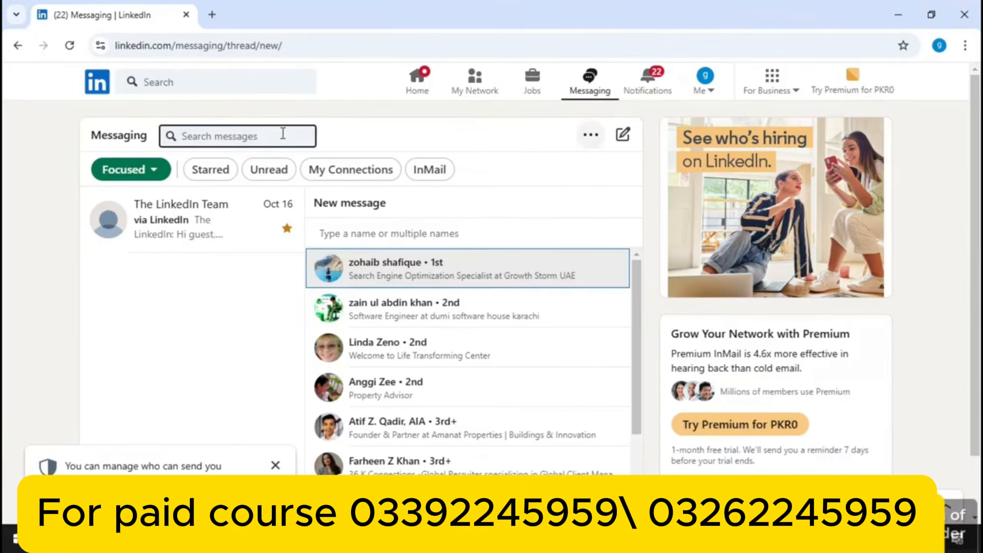
{"action": "left_click", "coordinate": [282, 134]}
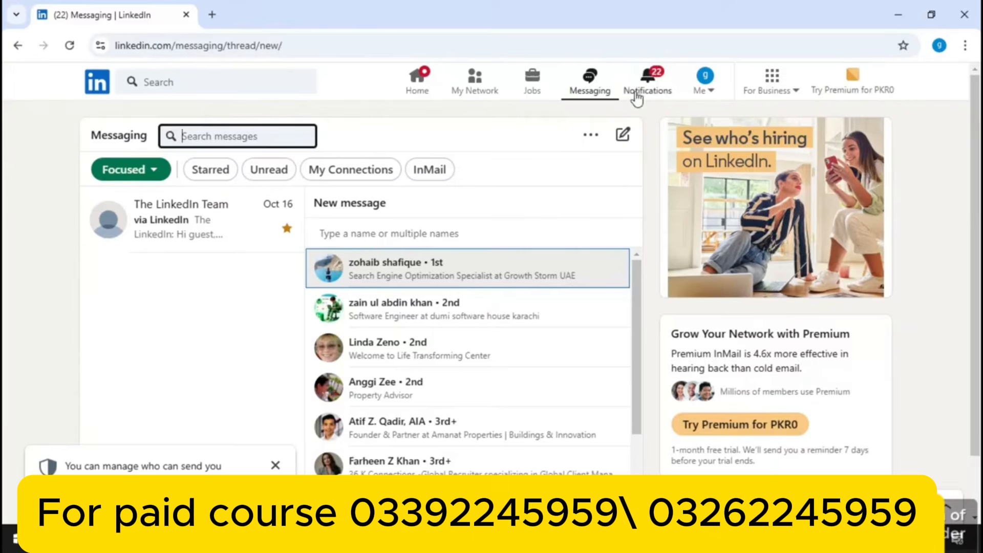
Go to Notifications and scroll through the recent LinkedIn News Asia alerts
{"action": "left_click", "coordinate": [647, 76]}
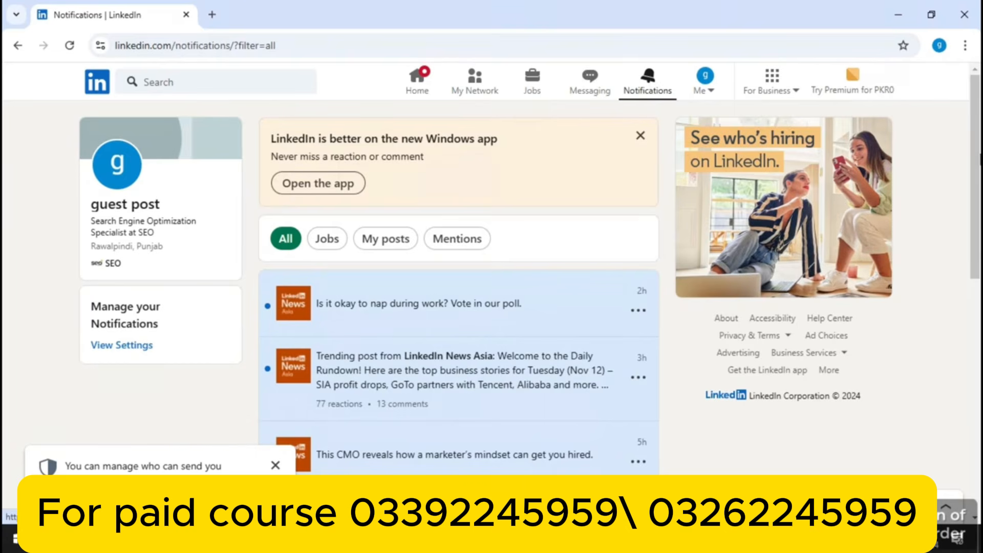
{"action": "left_click_drag", "start_coordinate": [971, 83], "coordinate": [976, 173]}
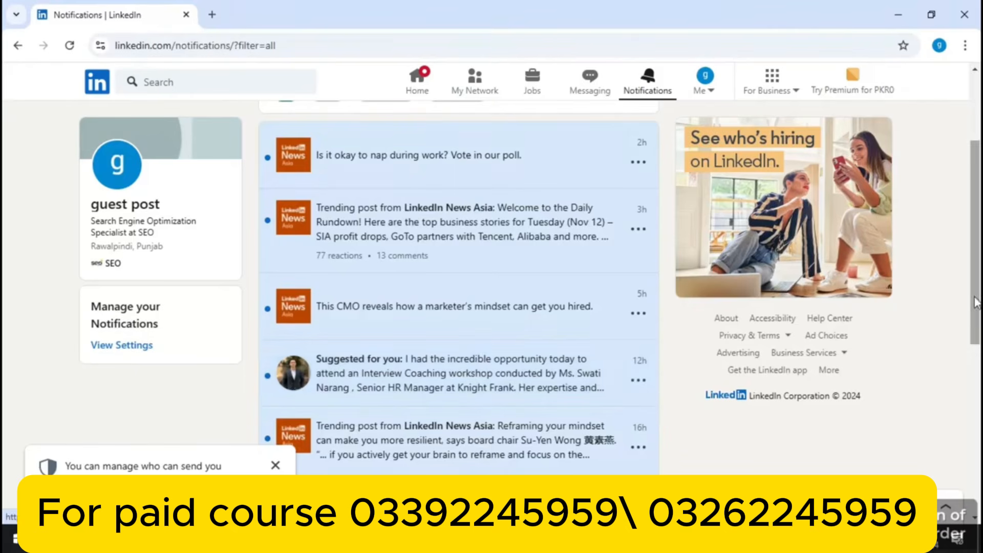
{"action": "left_click_drag", "start_coordinate": [977, 285], "coordinate": [953, 462]}
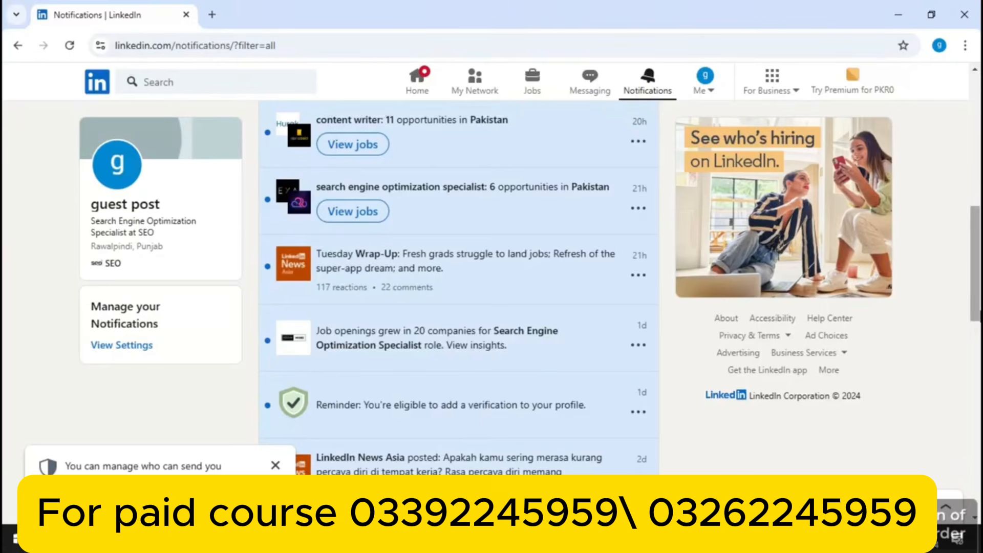
{"action": "left_click_drag", "start_coordinate": [979, 303], "coordinate": [922, 501]}
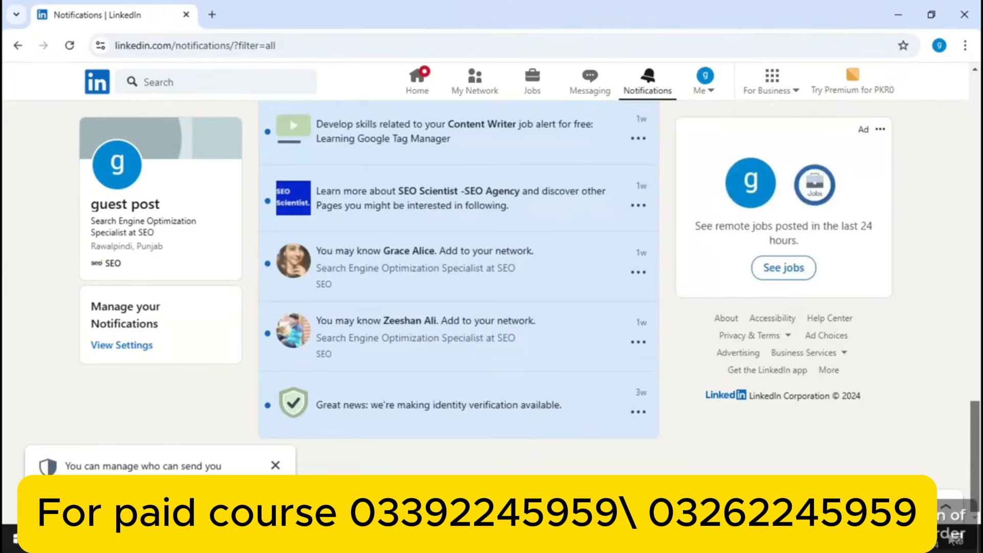
{"action": "left_click_drag", "start_coordinate": [953, 538], "coordinate": [980, 204]}
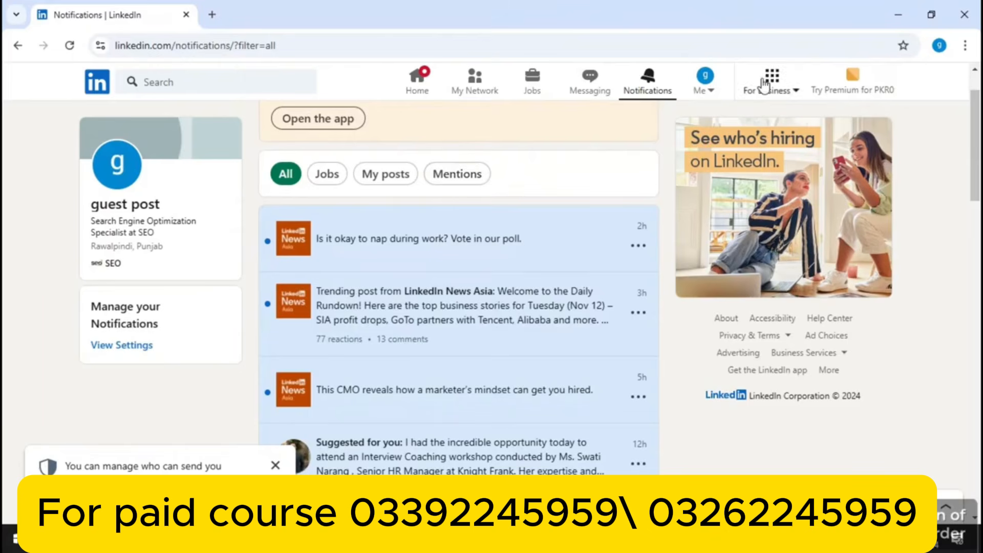
View your own profile from the Me menu, dismiss the message-settings notice, and reopen the menu
{"action": "left_click", "coordinate": [701, 92]}
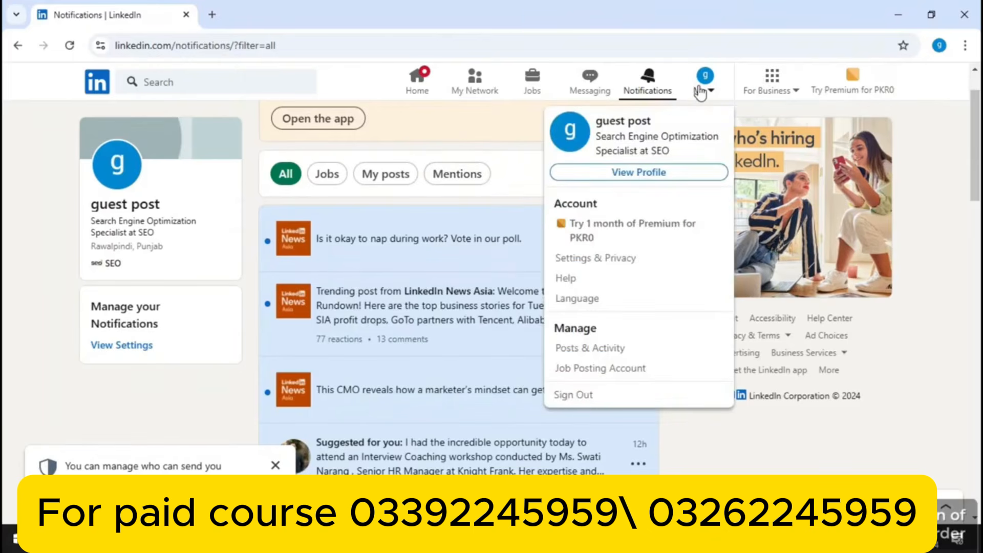
{"action": "left_click", "coordinate": [633, 174]}
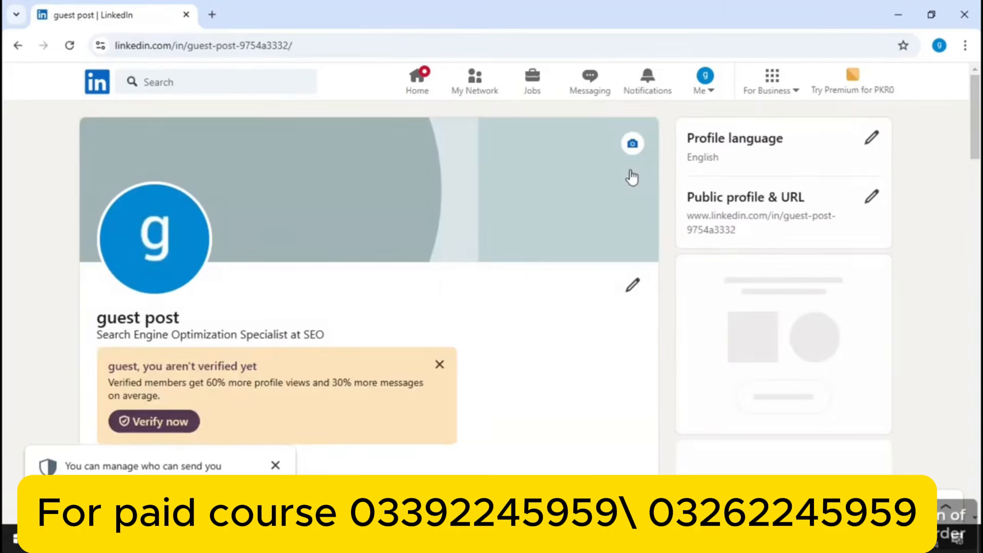
{"action": "left_click", "coordinate": [266, 466]}
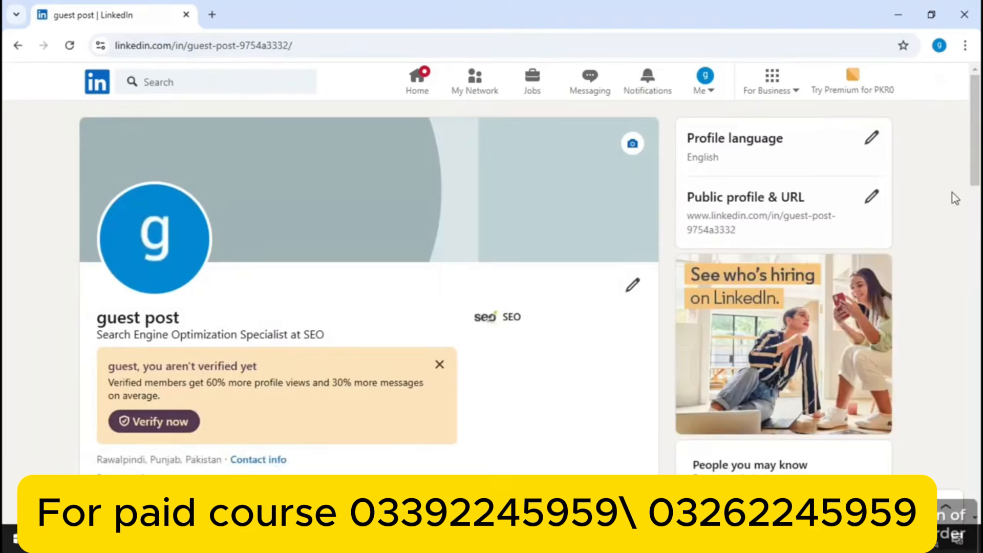
{"action": "mouse_move", "coordinate": [977, 152]}
{"action": "left_mouse_down"}
{"action": "mouse_move", "coordinate": [969, 492]}
{"action": "mouse_move", "coordinate": [974, 153]}
{"action": "left_mouse_up"}
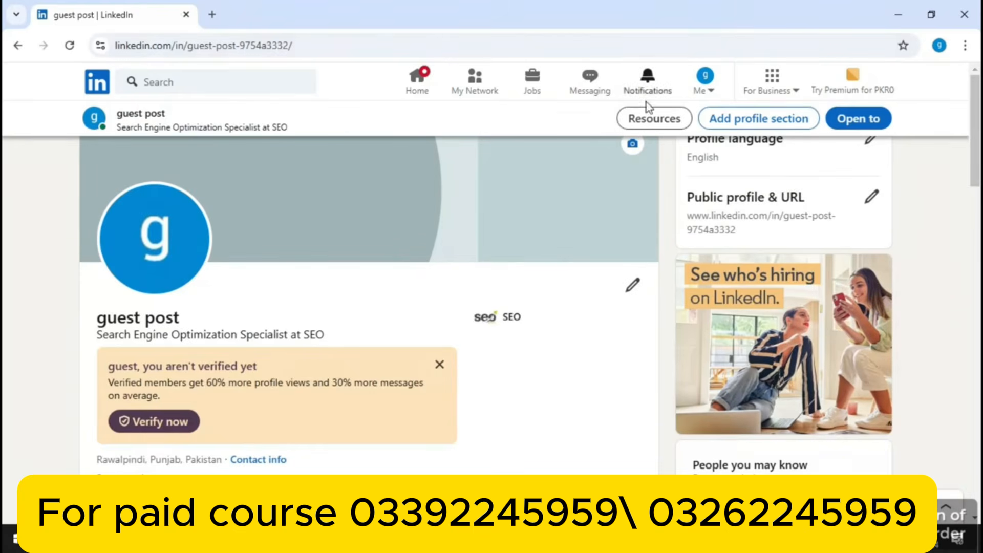
{"action": "left_click", "coordinate": [711, 83]}
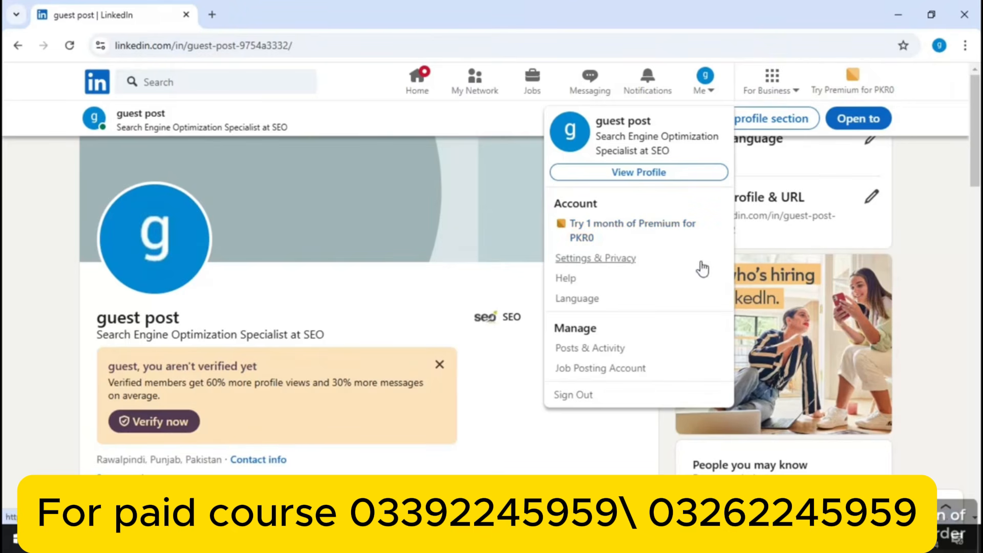
In Settings, switch group notifications off and back on, then return to the notification categories
{"action": "left_click", "coordinate": [618, 260]}
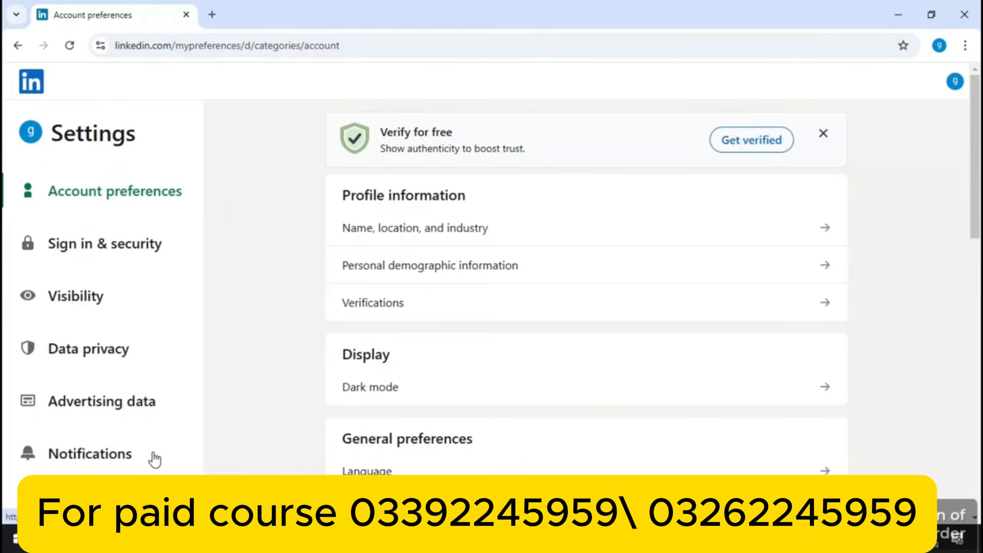
{"action": "left_click", "coordinate": [111, 459]}
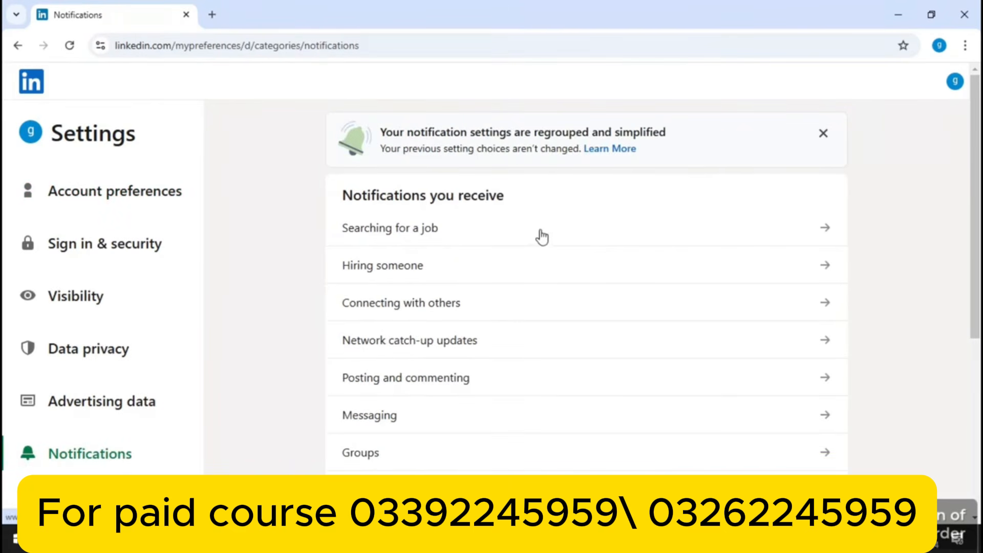
{"action": "left_click", "coordinate": [552, 453]}
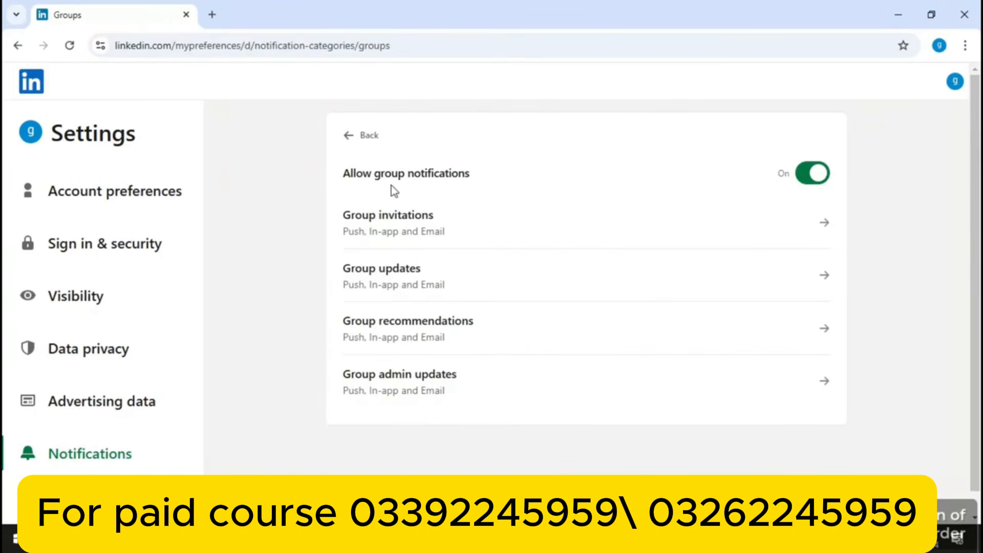
{"action": "left_click", "coordinate": [807, 175]}
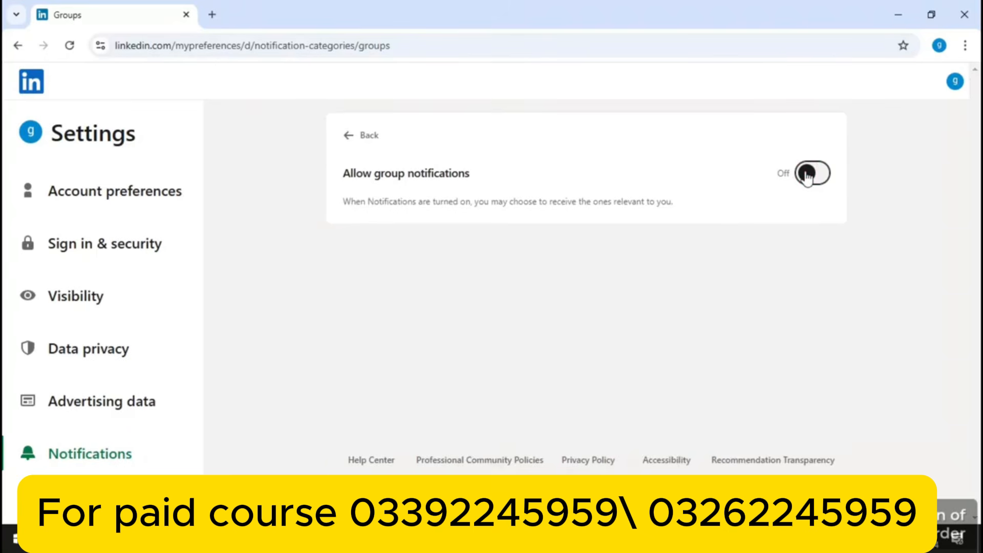
{"action": "left_click", "coordinate": [808, 175]}
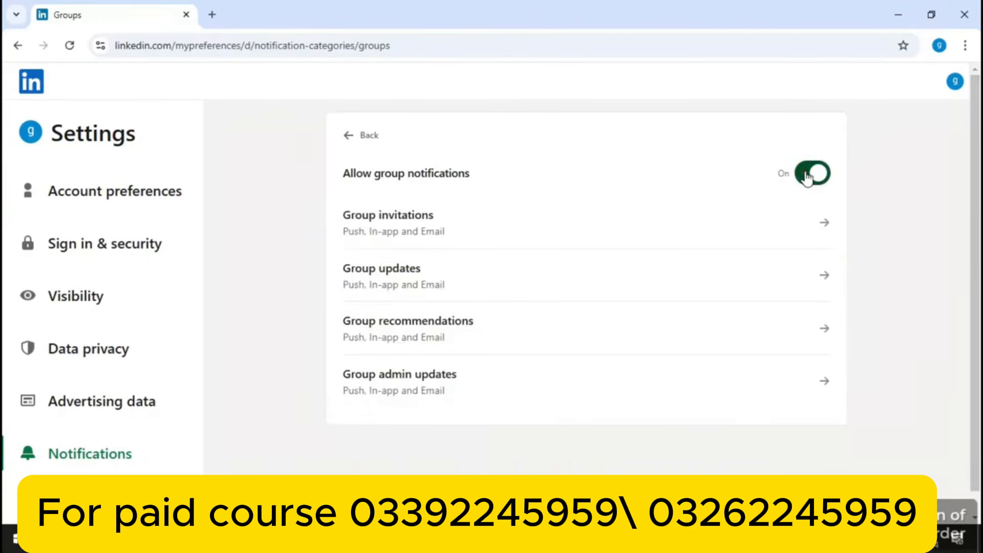
{"action": "left_click", "coordinate": [18, 45]}
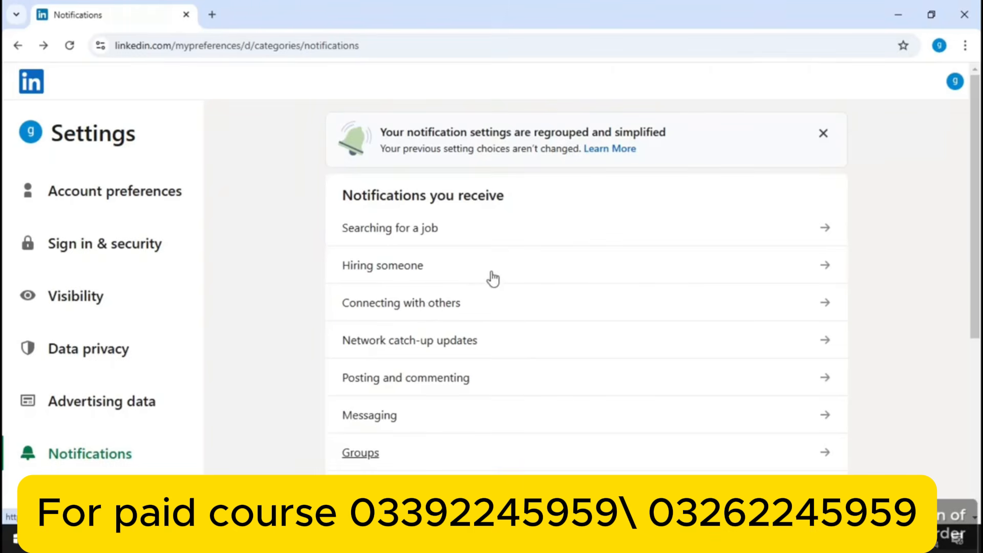
Review the two-step verification setup page under Sign in & security without turning it on
{"action": "left_click", "coordinate": [120, 246]}
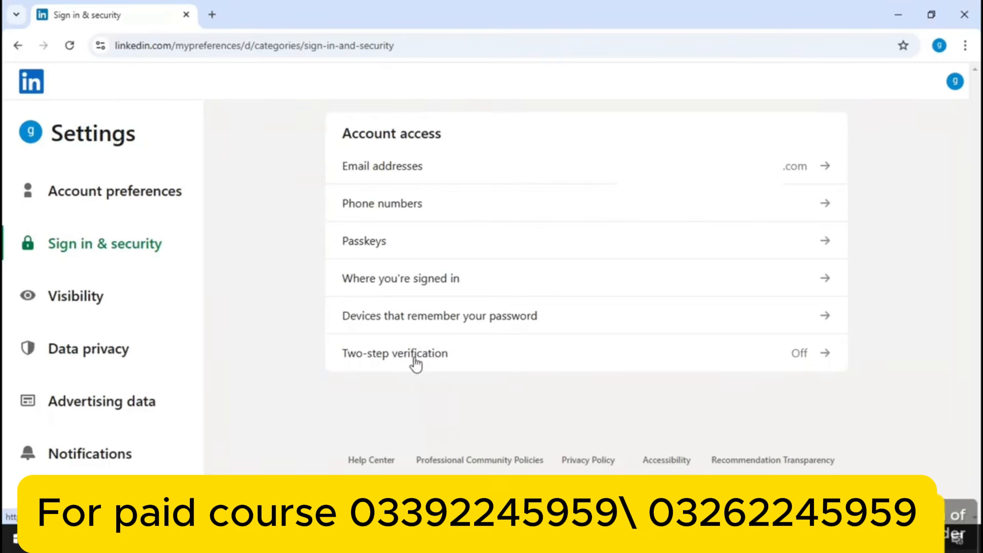
{"action": "left_click", "coordinate": [443, 356]}
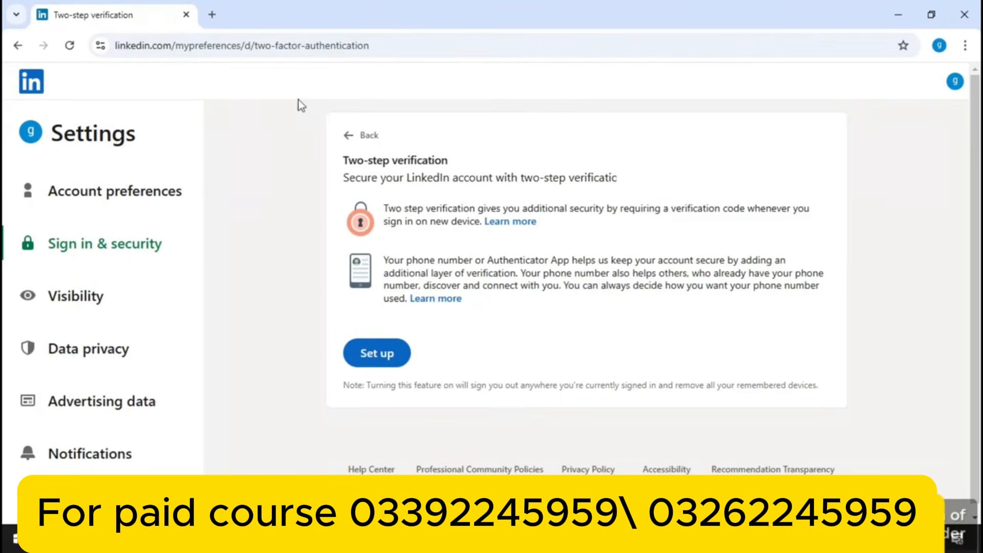
{"action": "left_click", "coordinate": [348, 134]}
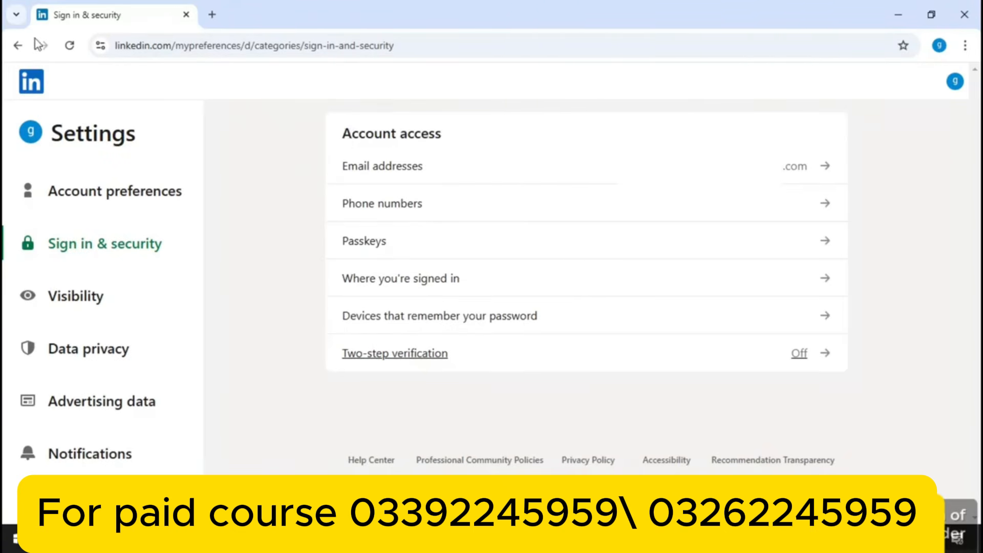
Return to the profile page and open the Help panel from the Me menu
{"action": "left_click", "coordinate": [19, 46]}
{"action": "left_click", "coordinate": [19, 46]}
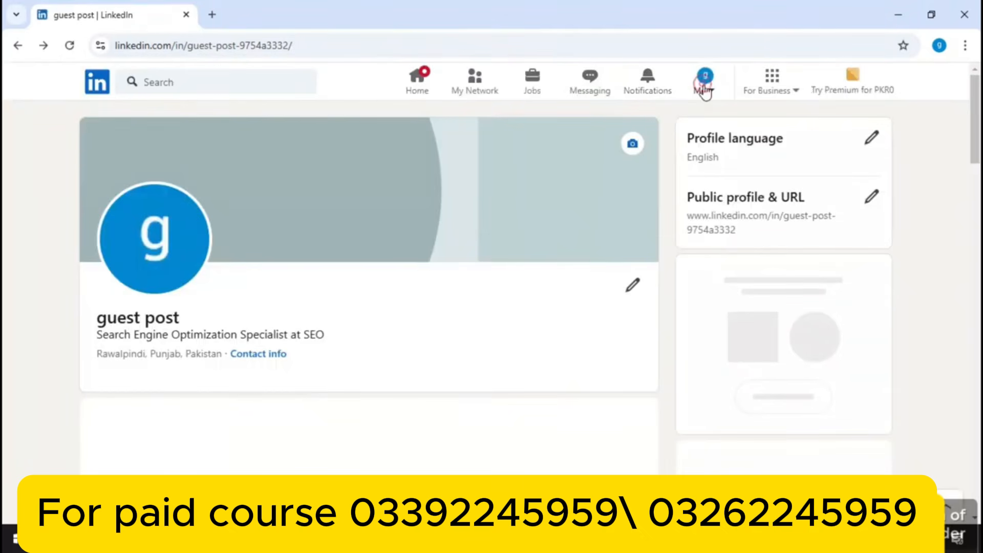
{"action": "left_click", "coordinate": [705, 84]}
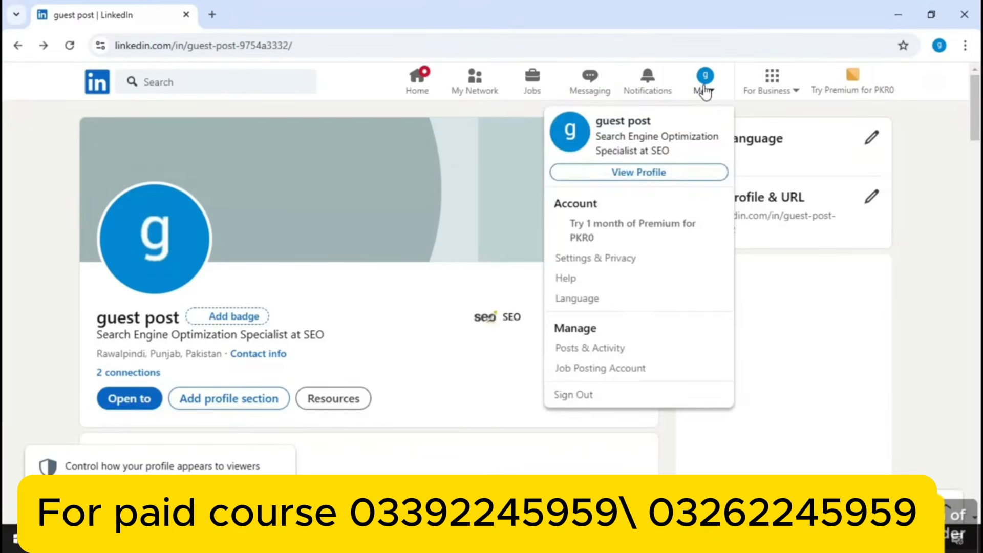
{"action": "left_click", "coordinate": [705, 84]}
{"action": "left_click", "coordinate": [705, 88]}
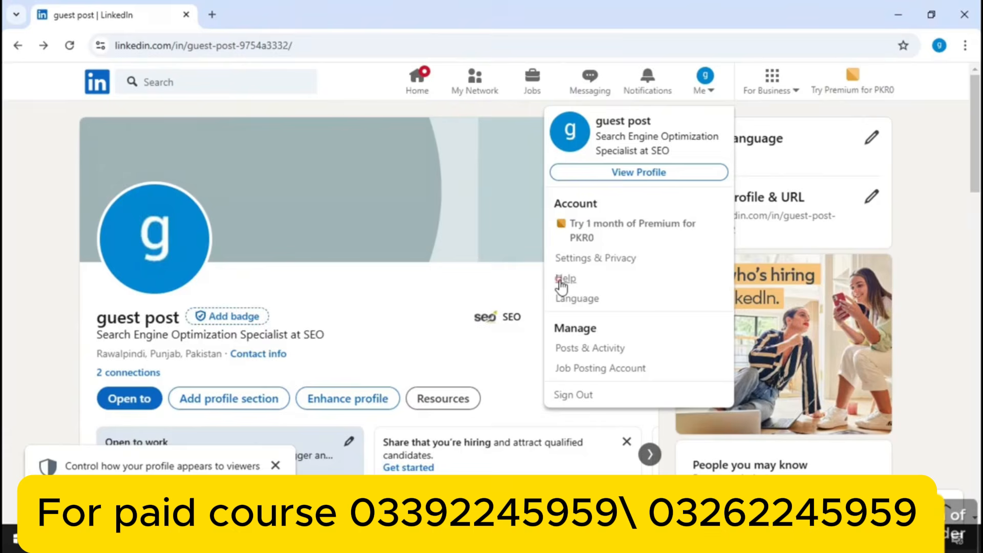
{"action": "left_click", "coordinate": [562, 281]}
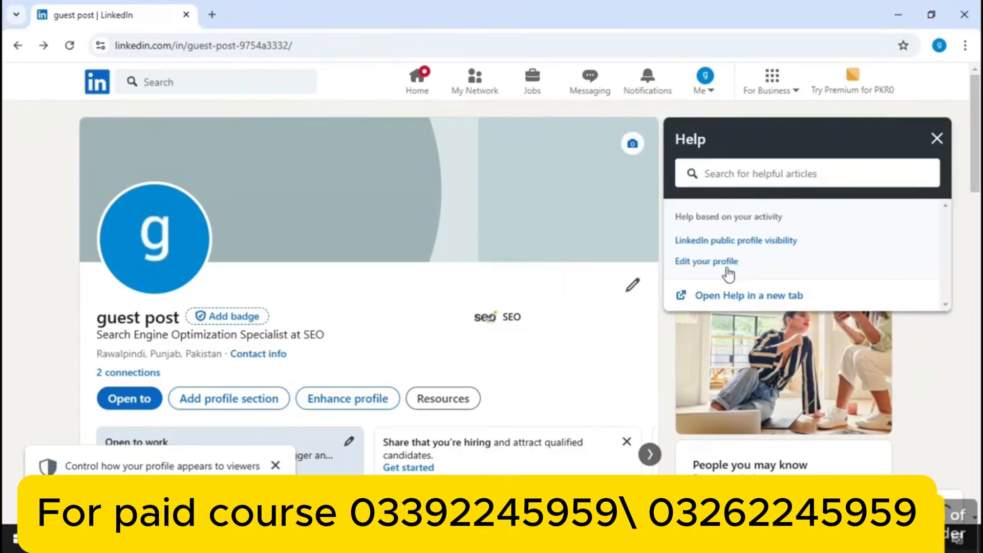
Search Help for 'how to use linkedin', load more results and open 'Use LinkedIn Plugins'
{"action": "left_click", "coordinate": [782, 173]}
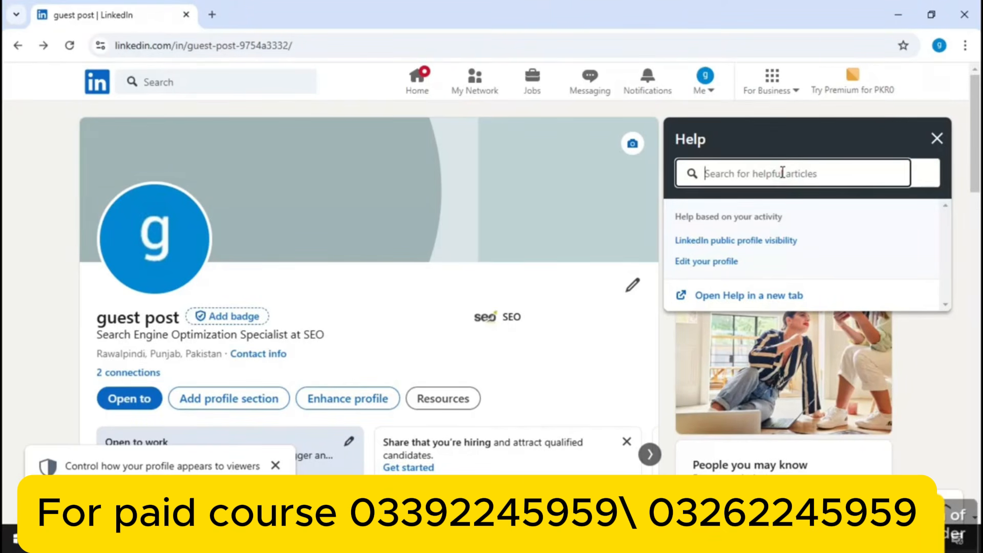
{"action": "type", "text": "how to "}
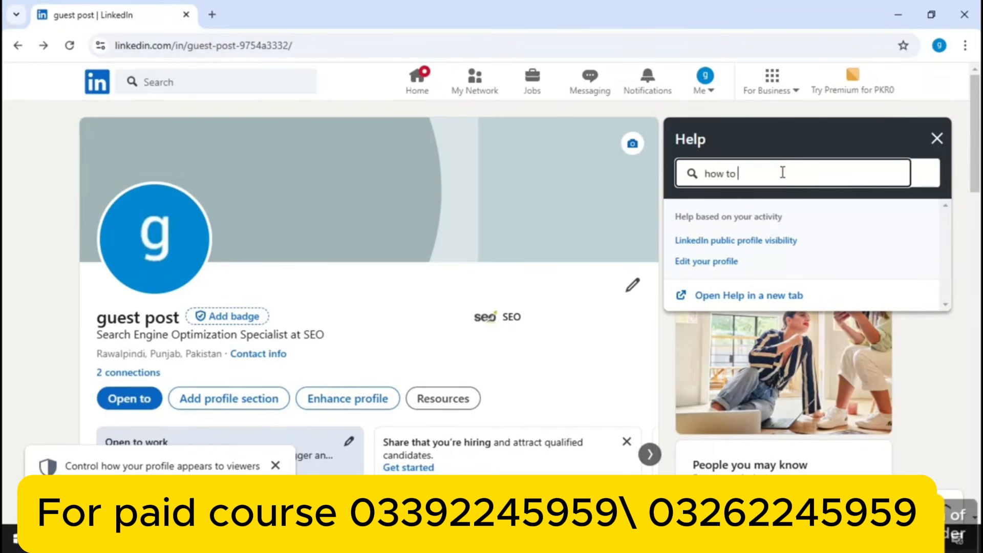
{"action": "type", "text": "use linkedin"}
{"action": "key", "text": "Return"}
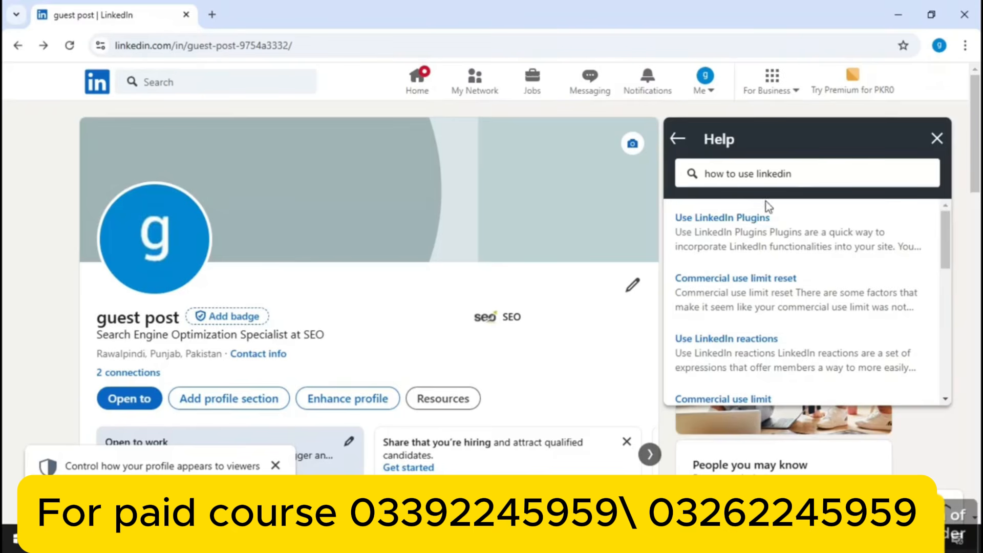
{"action": "left_click_drag", "start_coordinate": [945, 220], "coordinate": [932, 375]}
{"action": "left_click", "coordinate": [801, 382]}
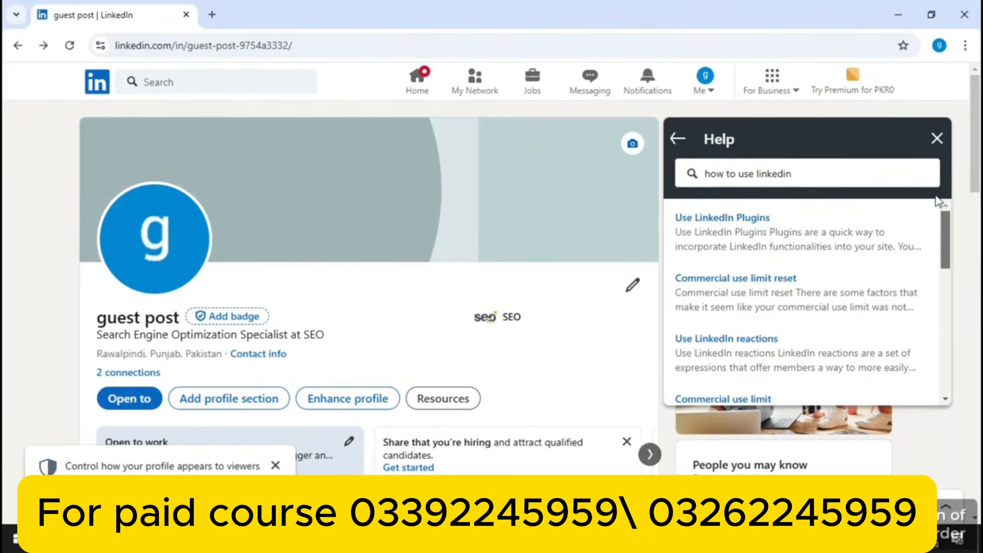
{"action": "left_click", "coordinate": [734, 218]}
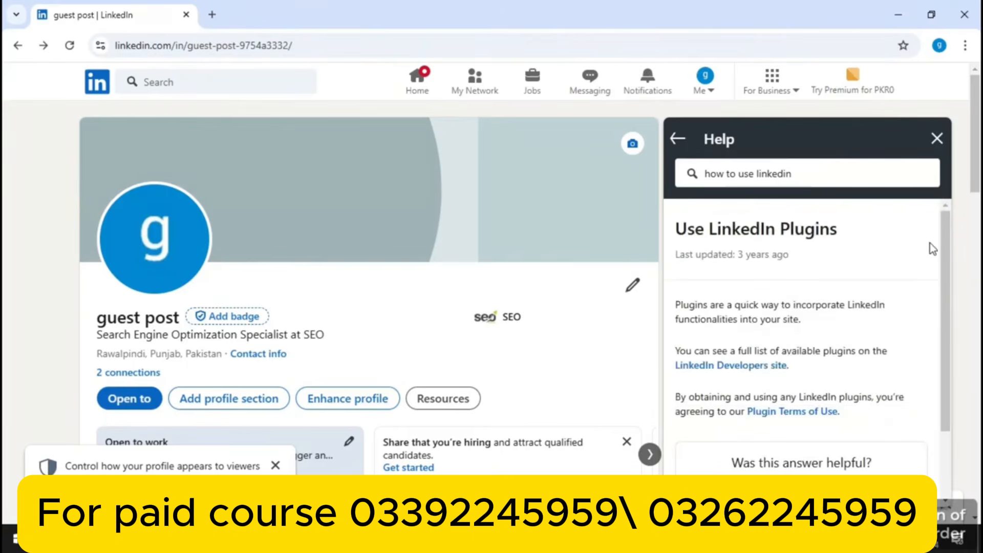
{"action": "scroll", "coordinate": [945, 256], "scroll_direction": "down", "scroll_amount": 2}
{"action": "scroll", "coordinate": [944, 249], "scroll_direction": "up", "scroll_amount": 2}
Keep English (English) as the site language in Language settings, then return to the profile
{"action": "left_click", "coordinate": [701, 94]}
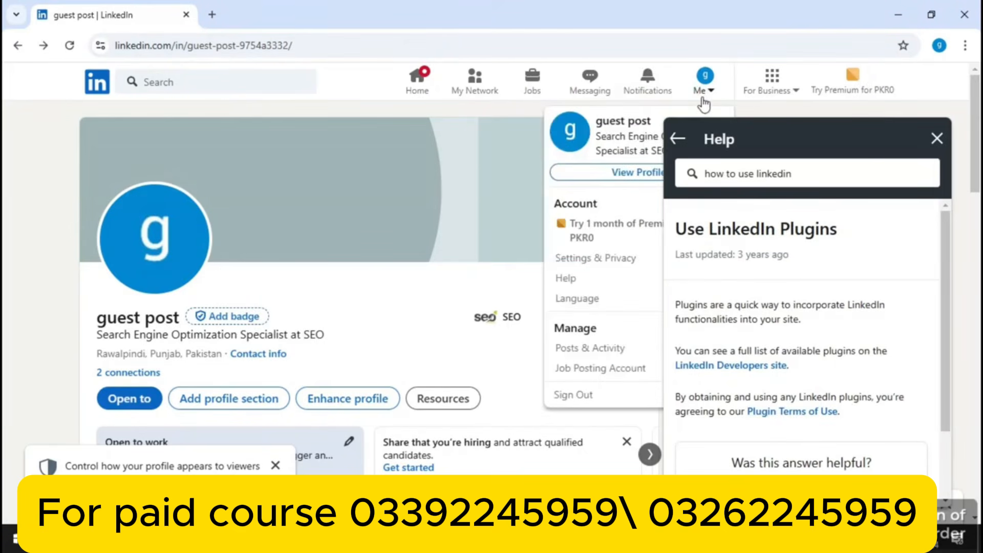
{"action": "left_click", "coordinate": [815, 185]}
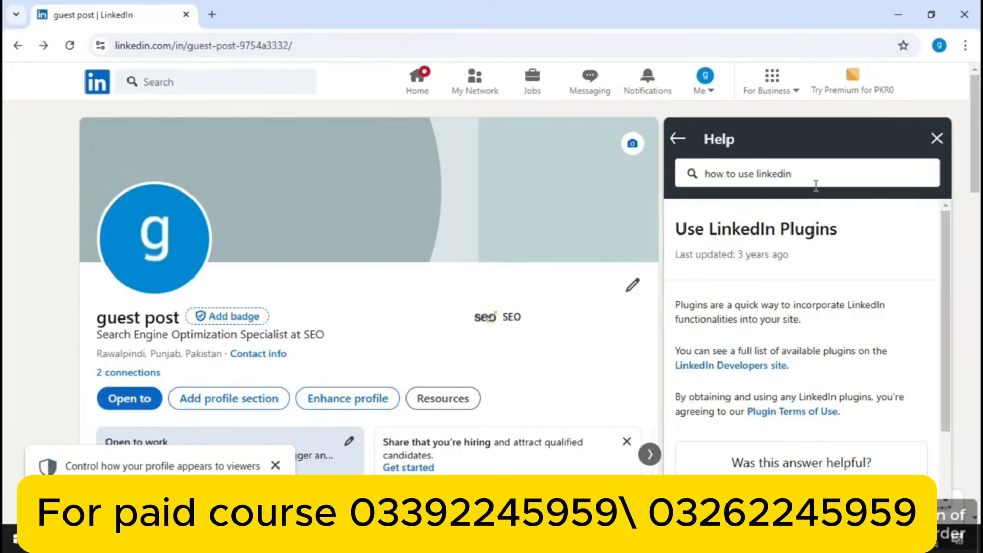
{"action": "left_click", "coordinate": [707, 82]}
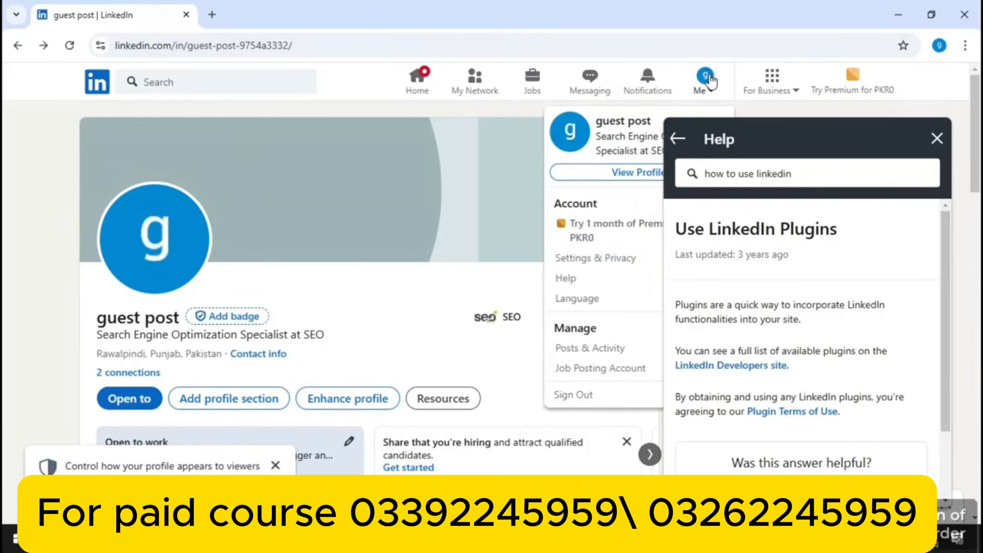
{"action": "left_click", "coordinate": [570, 301]}
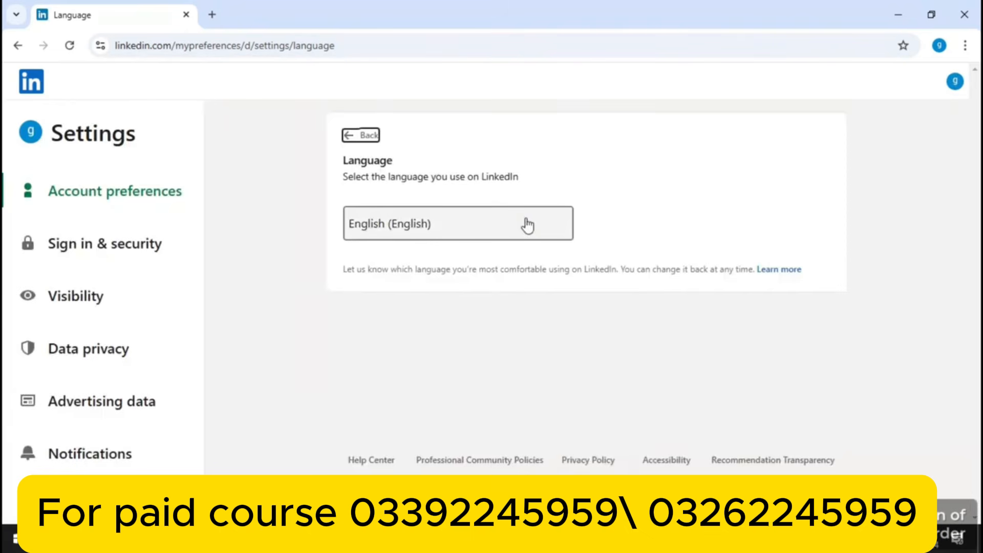
{"action": "left_click", "coordinate": [390, 233]}
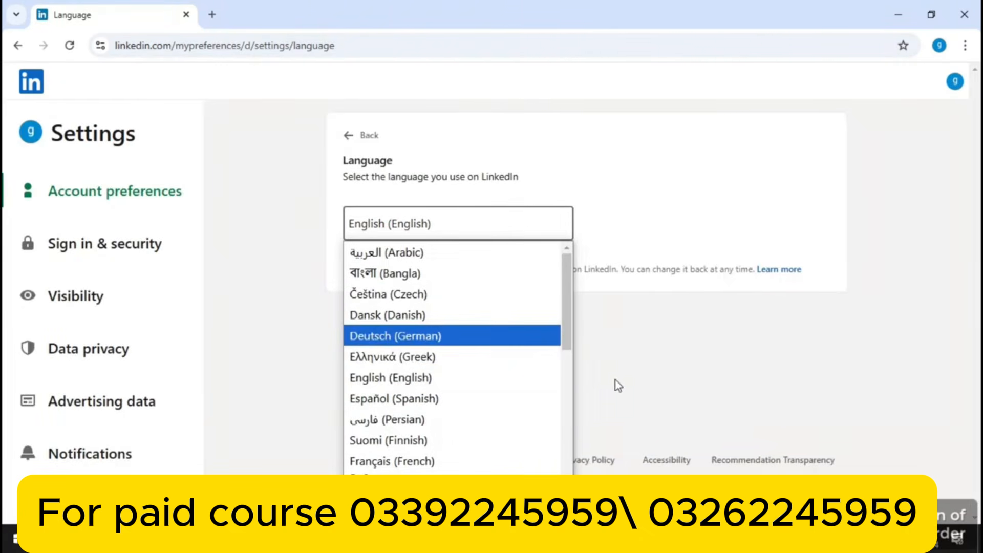
{"action": "left_click", "coordinate": [478, 379]}
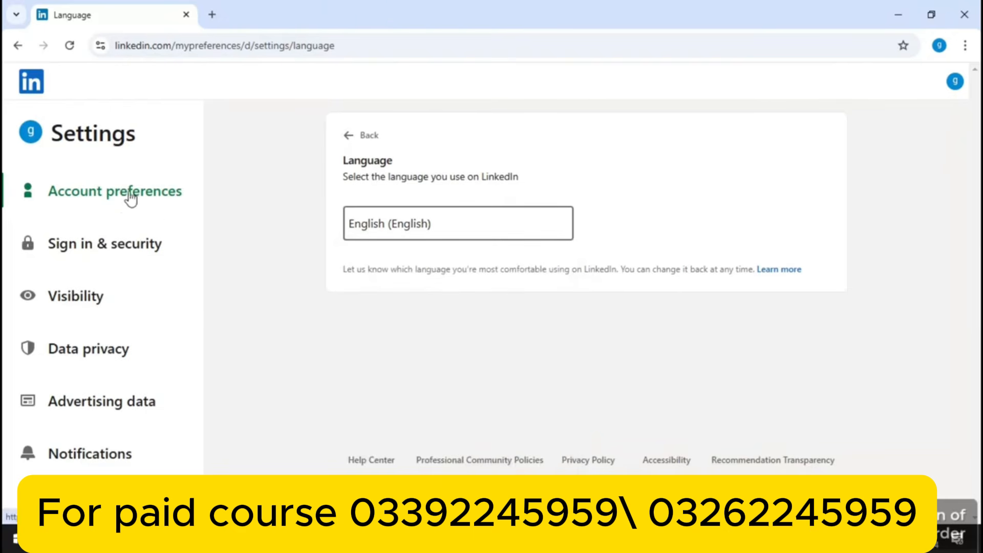
{"action": "left_click", "coordinate": [21, 49]}
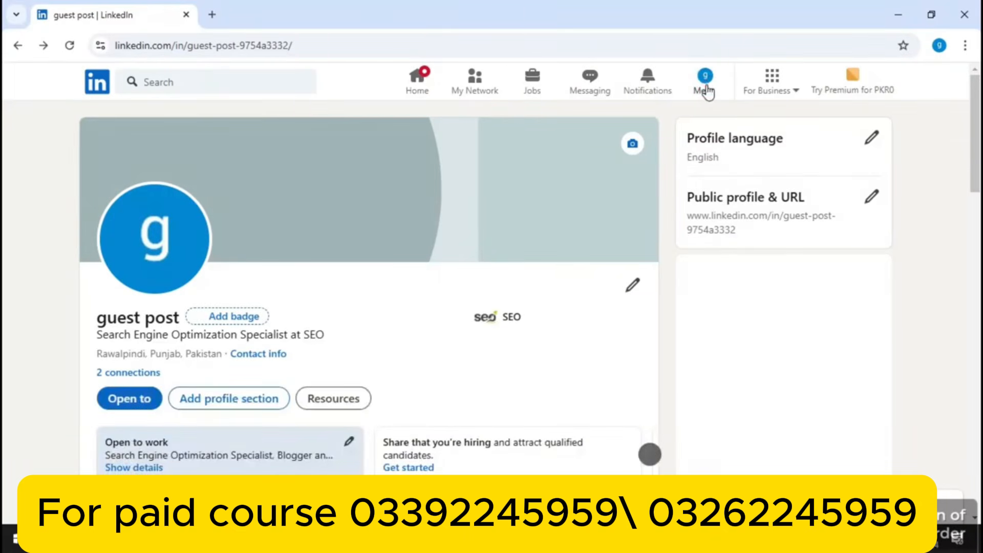
Open the Me dropdown to show View Profile, Settings & Privacy, Help, Language and Sign Out
{"action": "left_click", "coordinate": [705, 91]}
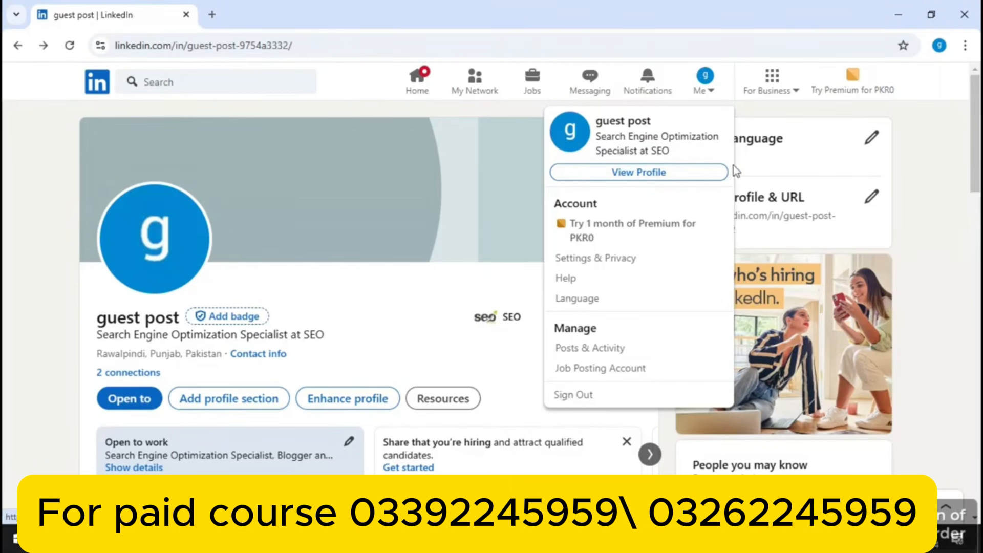
Open the For Business panel listing My Apps such as Sell, Groups and Talent Insights
{"action": "left_click", "coordinate": [795, 85]}
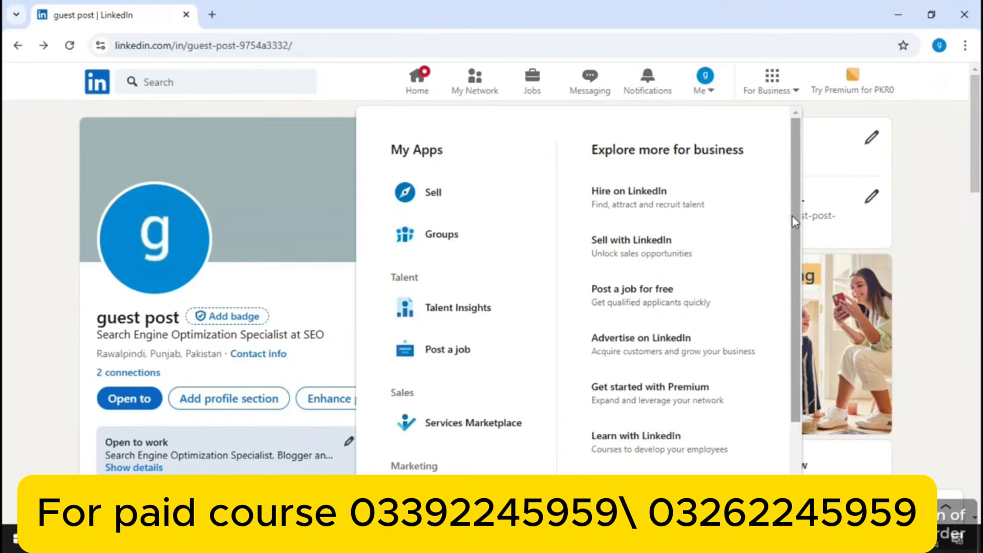
Scroll the For Business panel, then dismiss it and the Me menu to leave the plain profile
{"action": "left_click_drag", "start_coordinate": [791, 217], "coordinate": [791, 302]}
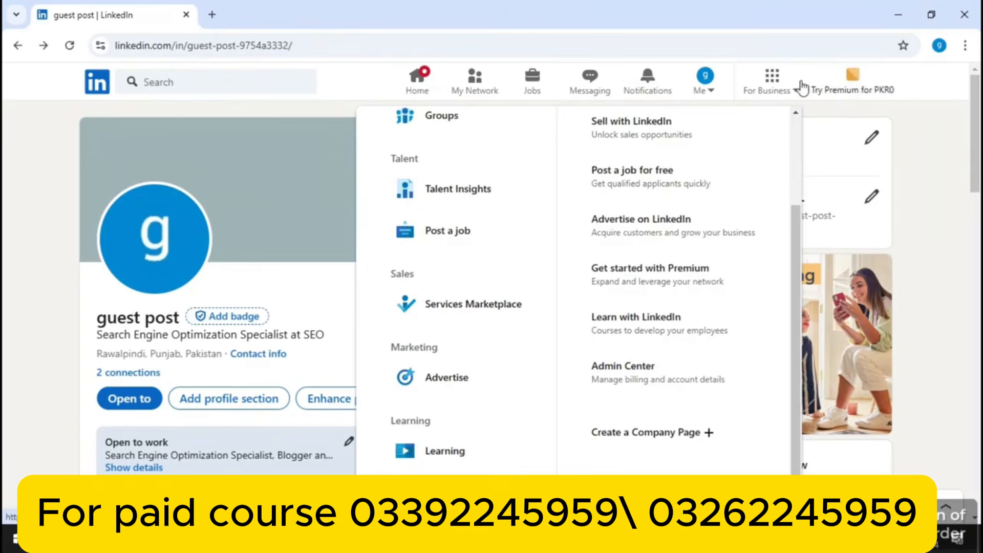
{"action": "left_click", "coordinate": [712, 91]}
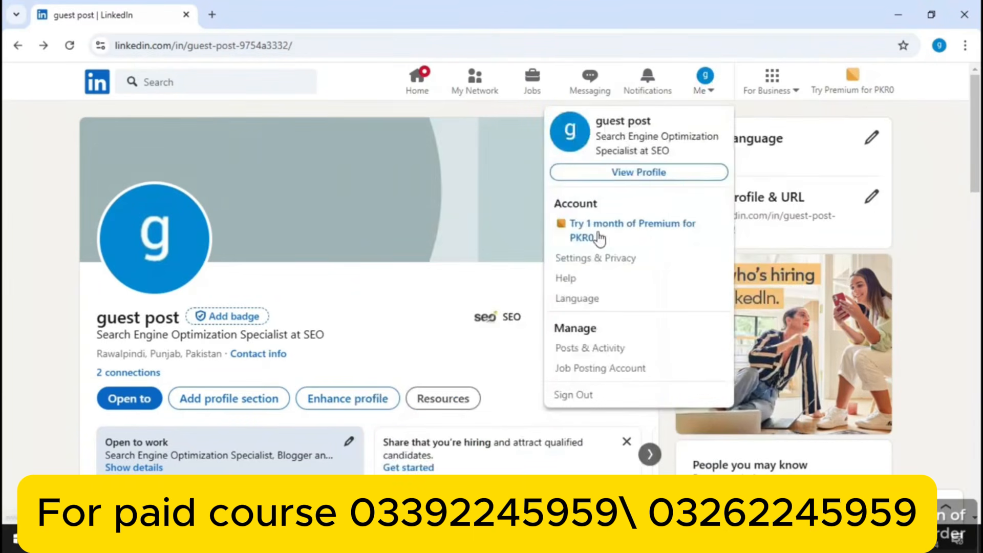
{"action": "left_click", "coordinate": [932, 144]}
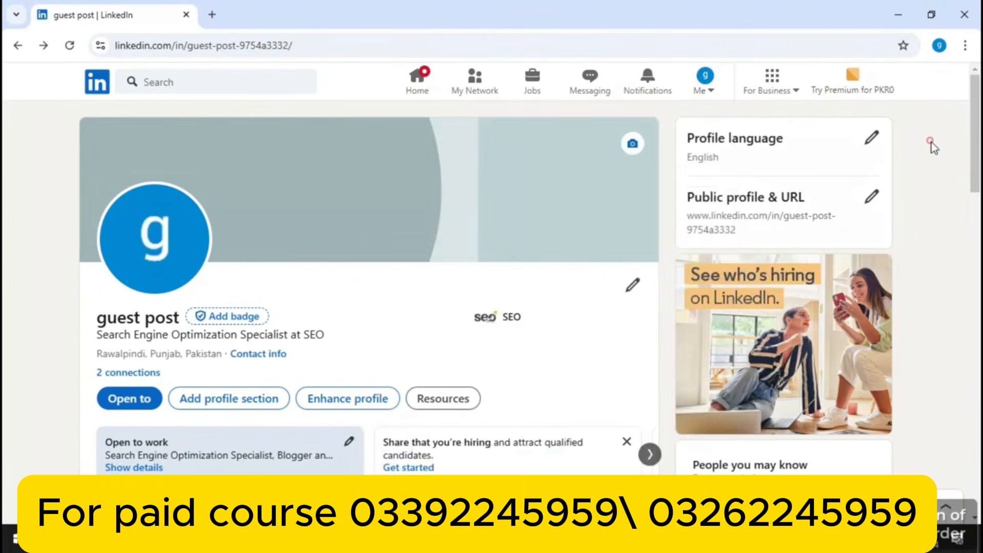
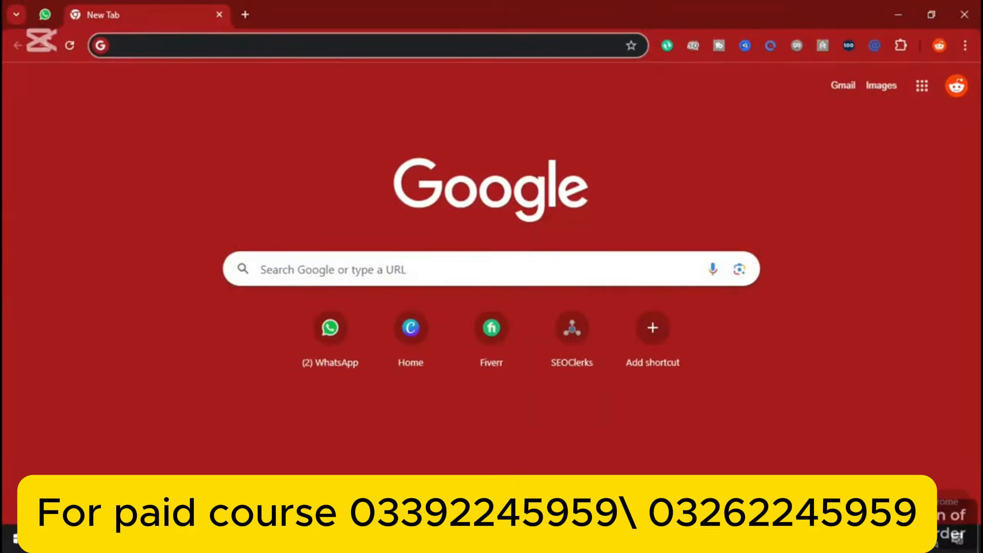
Go to Canva and search its designs and templates for 'linkedin banner'
{"action": "type", "text": "canva.com"}
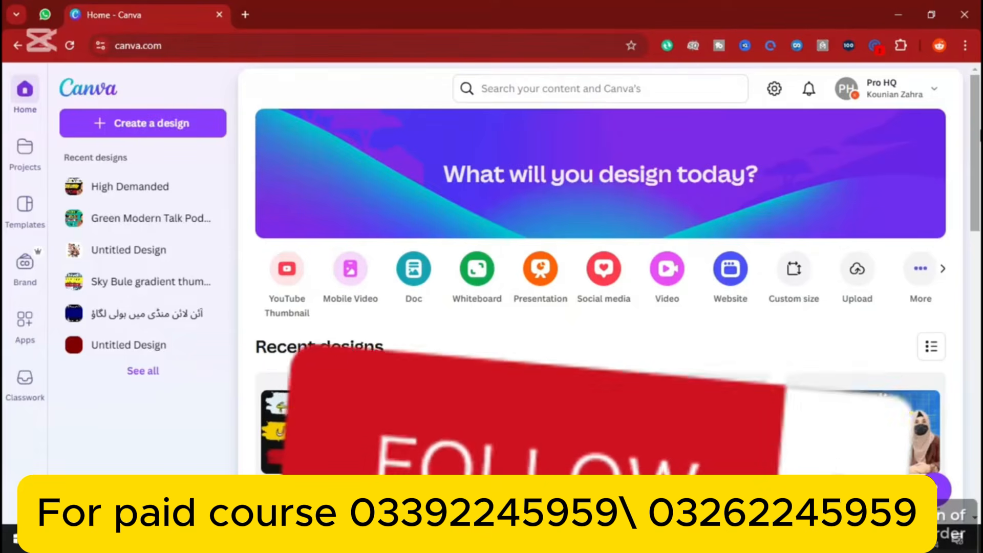
{"action": "left_click", "coordinate": [660, 84]}
{"action": "type", "text": "link"}
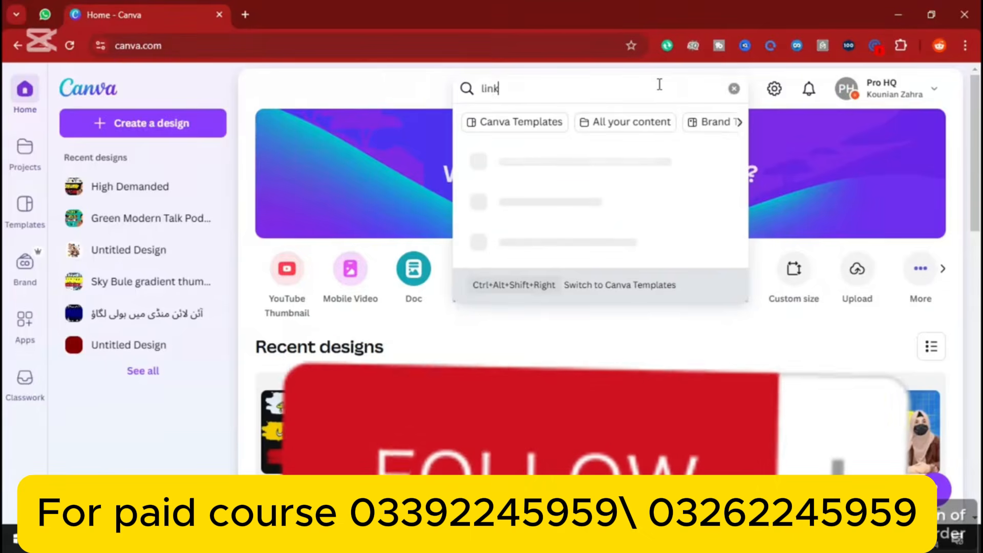
{"action": "type", "text": "edin bann"}
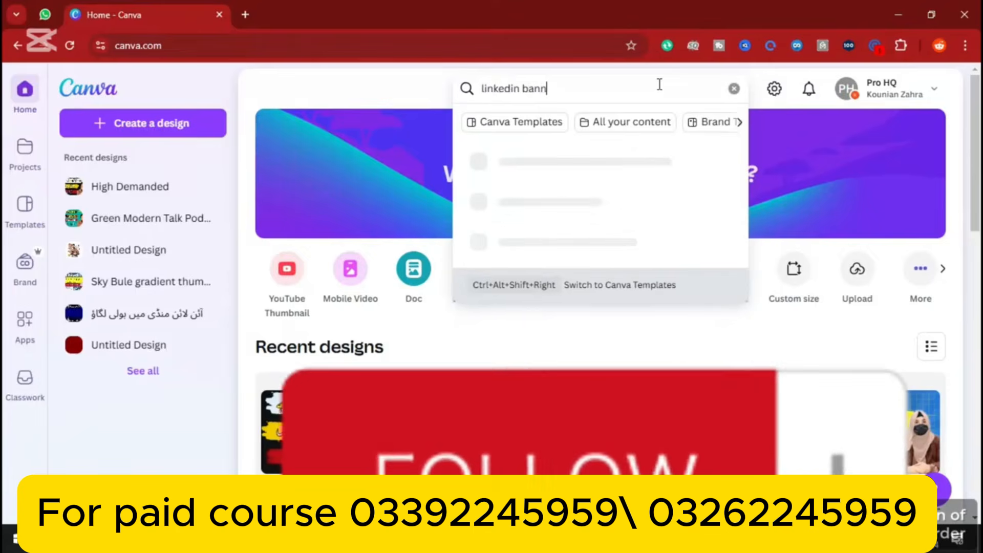
{"action": "type", "text": "er"}
{"action": "key", "text": "Return"}
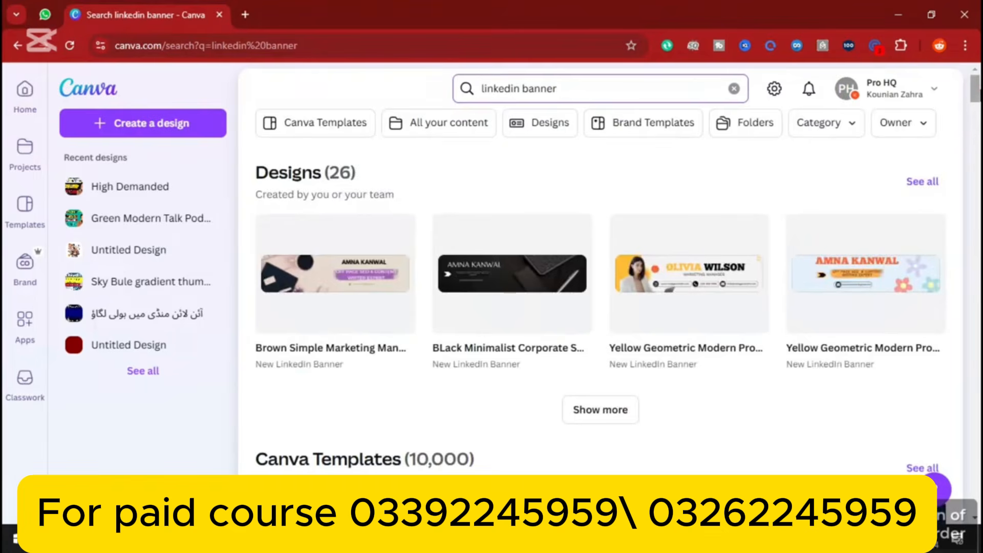
Browse the banner results and open the White Minimalist Profile LinkedIn Banner template preview
{"action": "left_click_drag", "start_coordinate": [977, 90], "coordinate": [923, 336]}
{"action": "scroll", "coordinate": [924, 336], "scroll_direction": "down", "scroll_amount": 4}
{"action": "scroll", "coordinate": [923, 349], "scroll_direction": "up", "scroll_amount": 3}
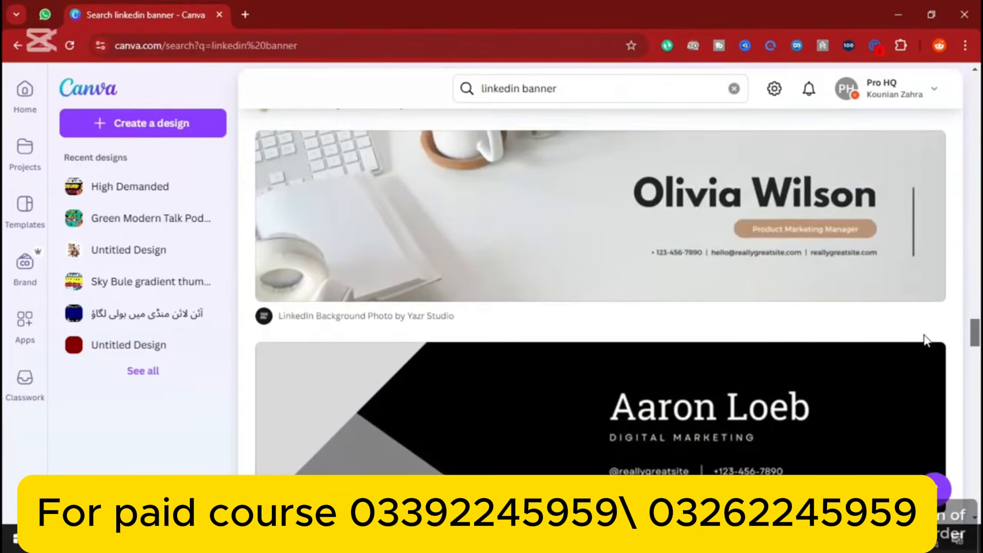
{"action": "scroll", "coordinate": [926, 339], "scroll_direction": "up", "scroll_amount": 10}
{"action": "scroll", "coordinate": [568, 374], "scroll_direction": "down", "scroll_amount": 3}
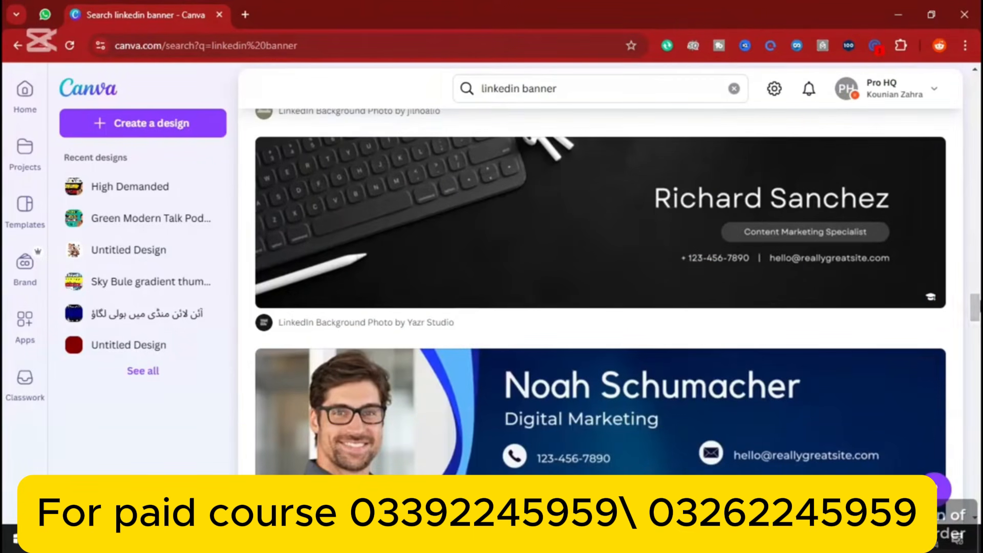
{"action": "left_click_drag", "start_coordinate": [975, 307], "coordinate": [977, 198]}
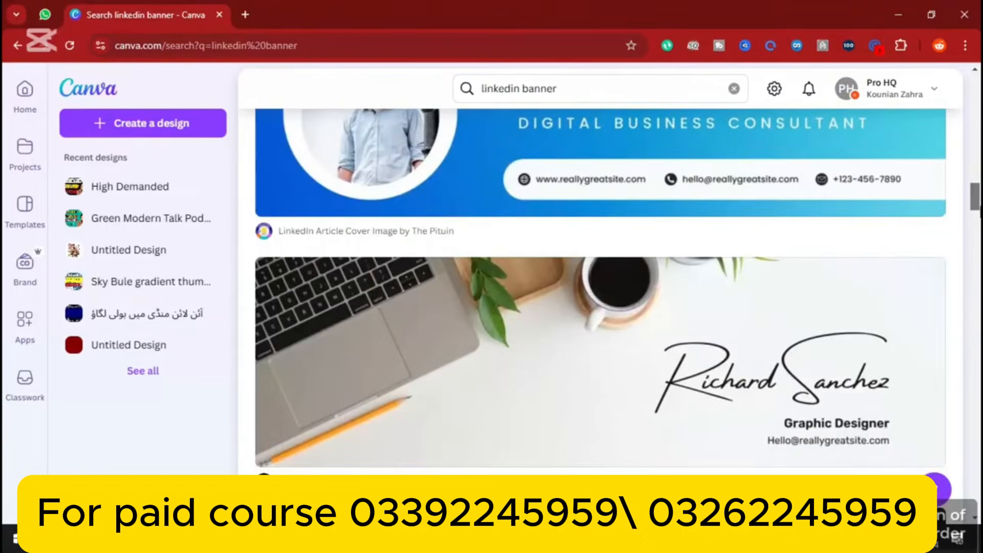
{"action": "left_click", "coordinate": [608, 327]}
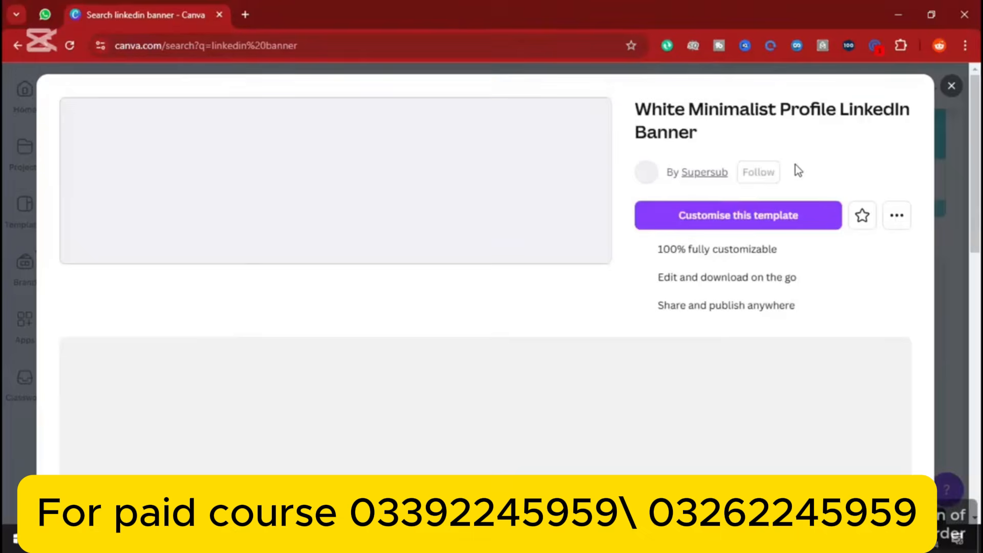
Customise the template and replace the sample headline name with your own name
{"action": "left_click", "coordinate": [742, 215]}
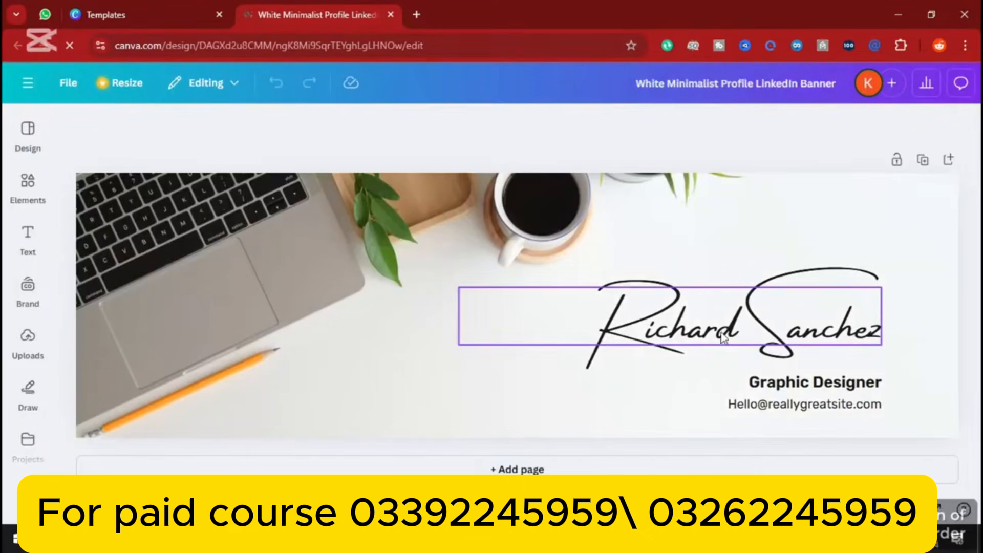
{"action": "left_click", "coordinate": [739, 302]}
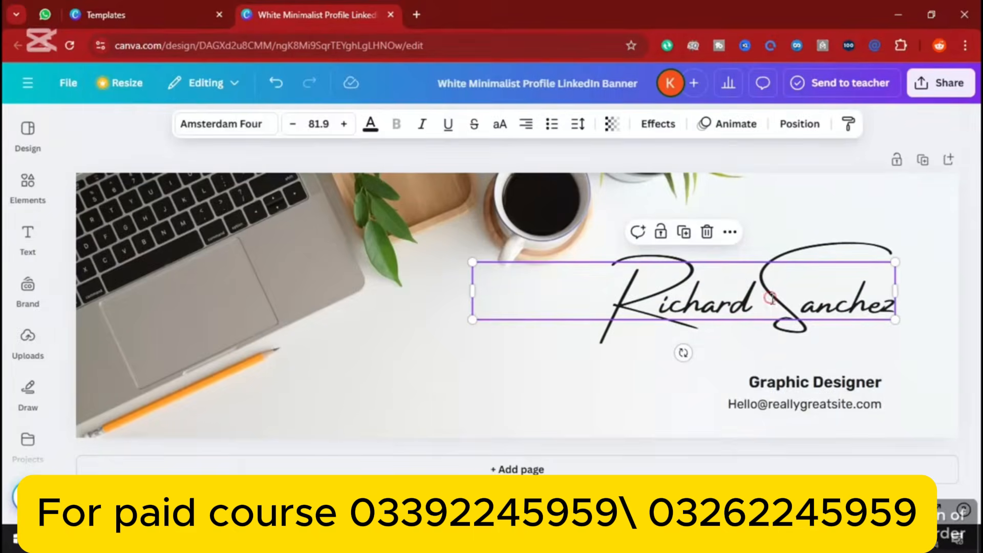
{"action": "double_click", "coordinate": [771, 298]}
{"action": "key", "text": "BackSpace"}
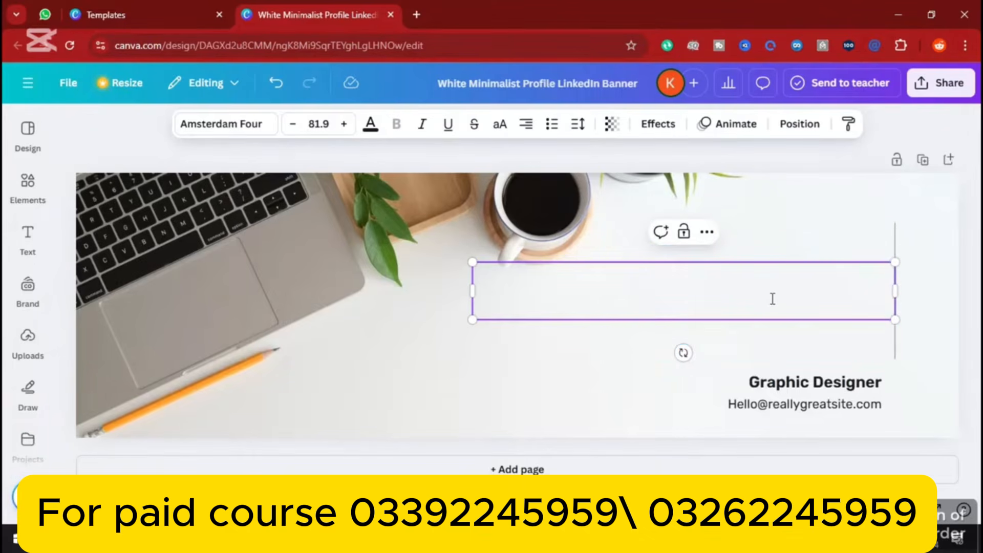
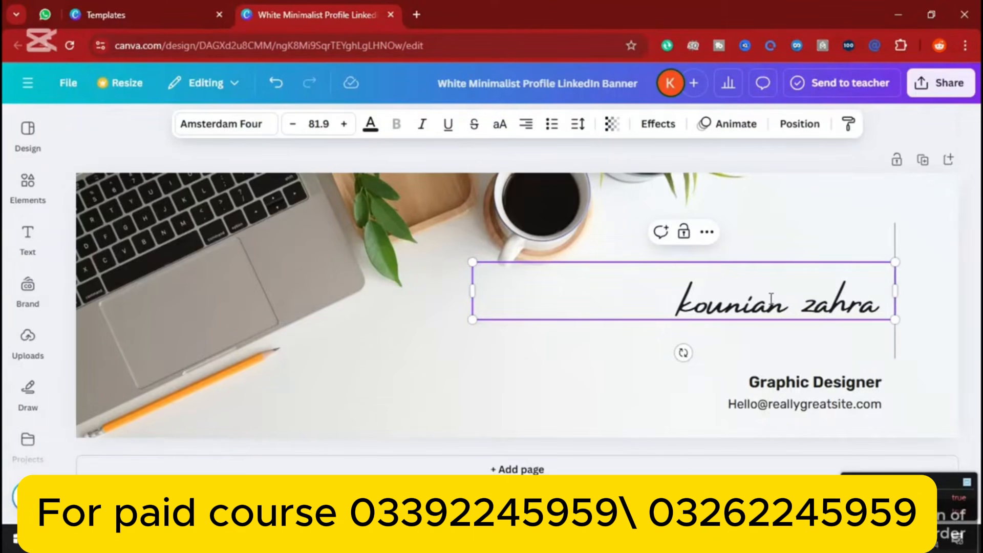
Enlarge the name to size 147, shift it right, and move Graphic Designer beneath it
{"action": "left_click_drag", "start_coordinate": [472, 262], "coordinate": [76, 208]}
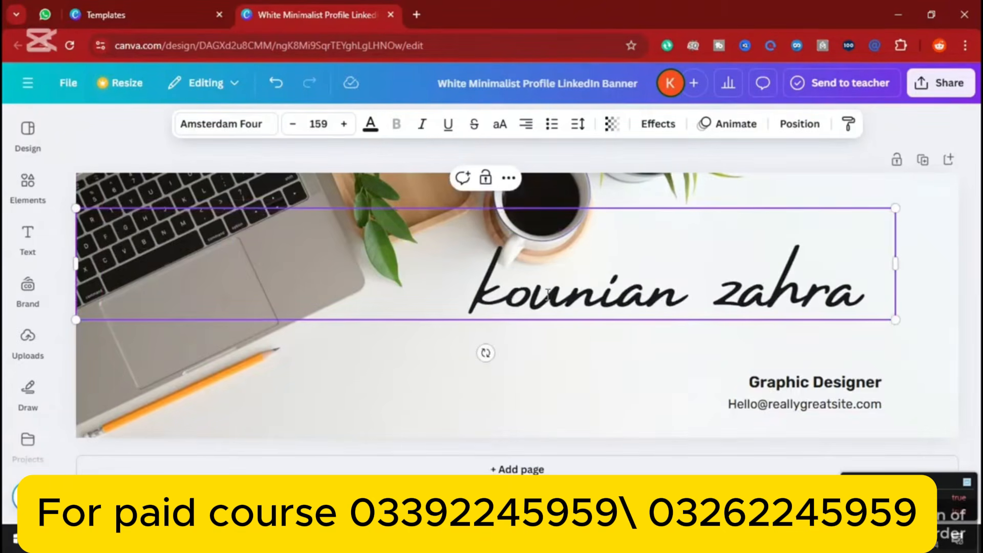
{"action": "left_click", "coordinate": [963, 261]}
{"action": "left_click_drag", "start_coordinate": [676, 314], "coordinate": [754, 305]}
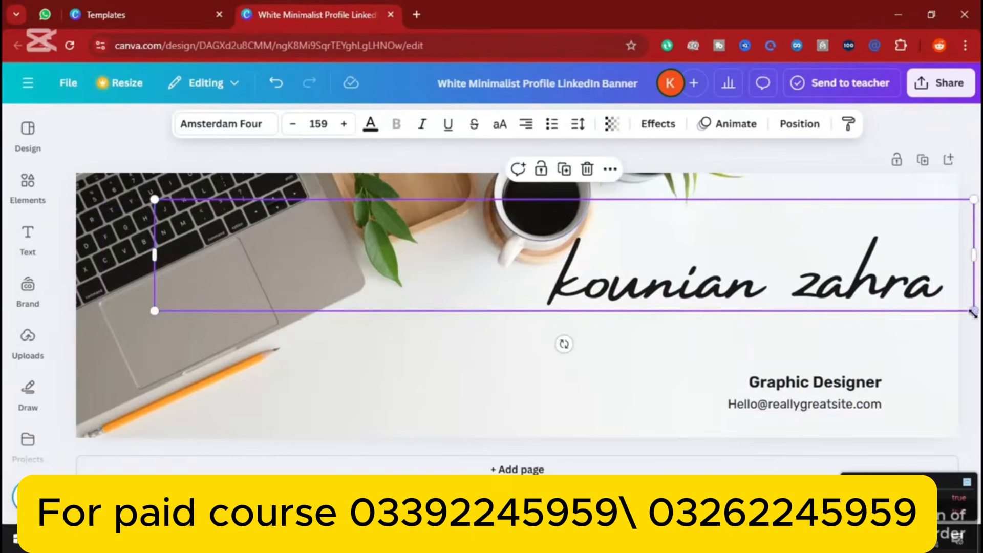
{"action": "left_click_drag", "start_coordinate": [972, 313], "coordinate": [911, 301]}
{"action": "left_click_drag", "start_coordinate": [819, 292], "coordinate": [878, 290]}
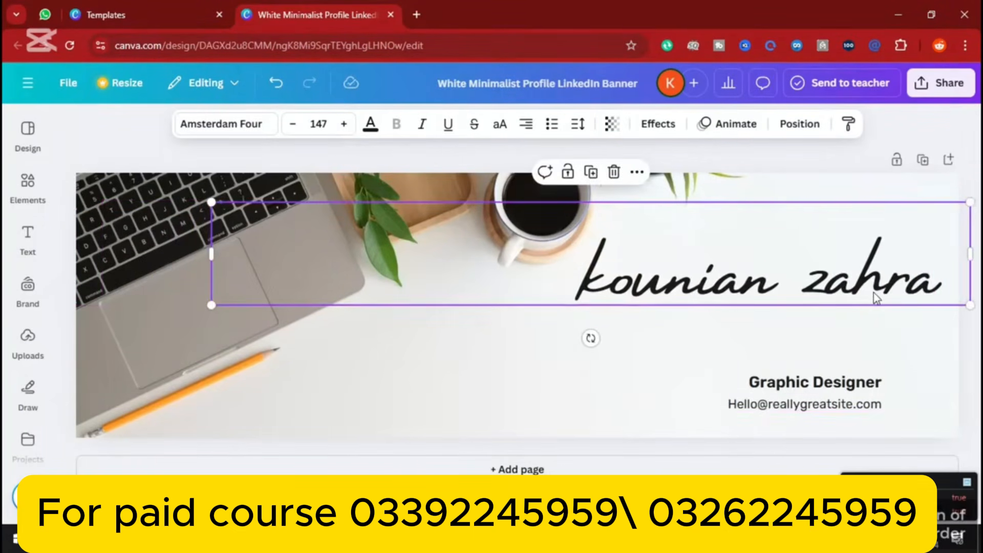
{"action": "left_click", "coordinate": [860, 389]}
{"action": "left_click_drag", "start_coordinate": [855, 384], "coordinate": [854, 336]}
Retype the job title as 'OFF PAGE SEO & CONTENT WRITING EXPERT'
{"action": "double_click", "coordinate": [809, 332]}
{"action": "key", "text": "BackSpace"}
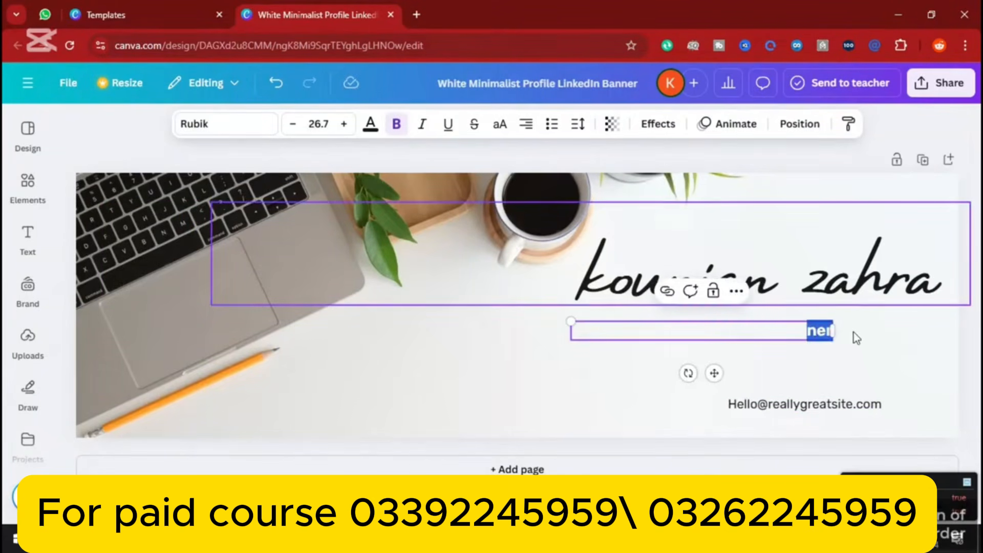
{"action": "key", "text": "BackSpace"}
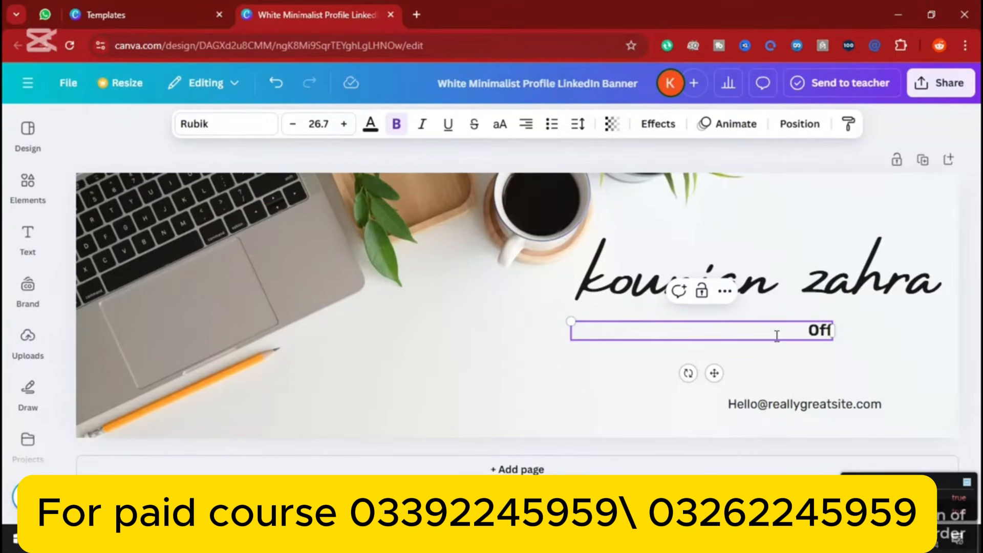
{"action": "type", "text": "OFF PAGE SEO AND"}
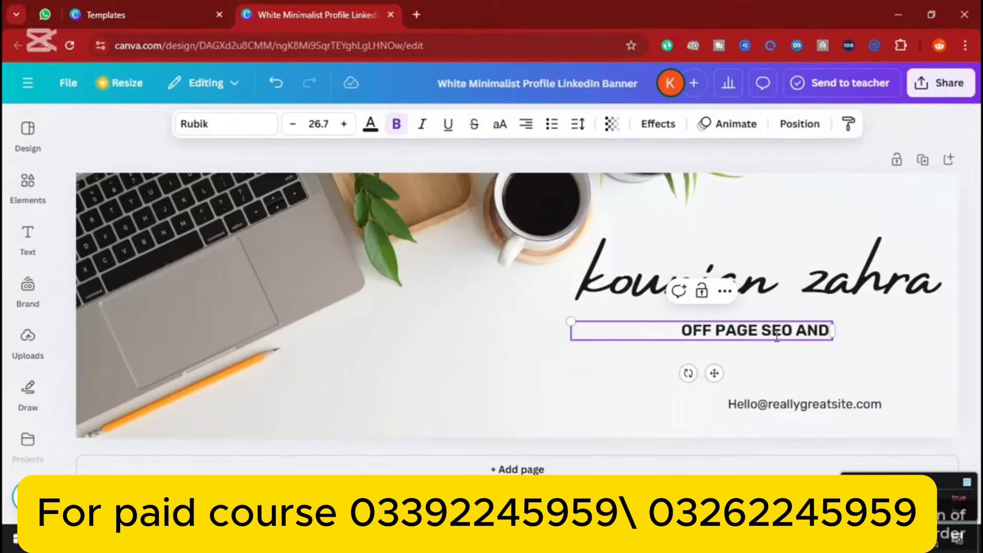
{"action": "type", "text": " CON"}
{"action": "key", "text": "BackSpace"}
{"action": "key", "text": "BackSpace"}
{"action": "key", "text": "BackSpace"}
{"action": "key", "text": "BackSpace"}
{"action": "key", "text": "BackSpace"}
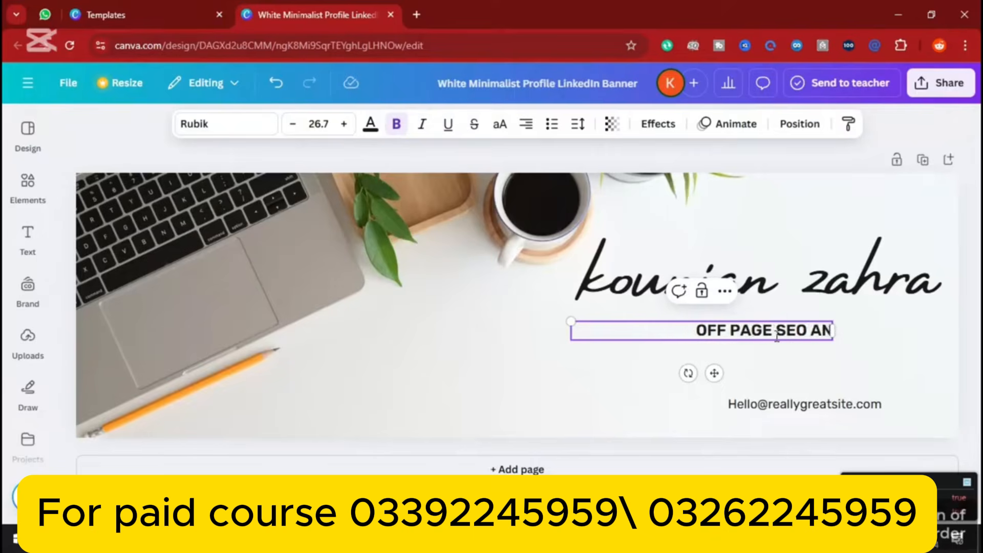
{"action": "key", "text": "BackSpace"}
{"action": "key", "text": "BackSpace"}
{"action": "key", "text": "BackSpace"}
{"action": "type", "text": "&"}
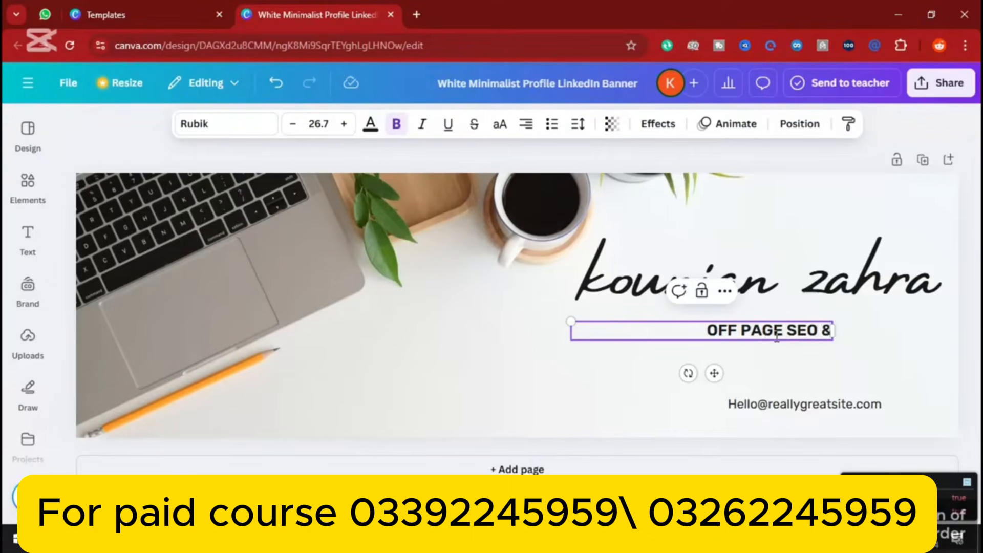
{"action": "type", "text": " CO"}
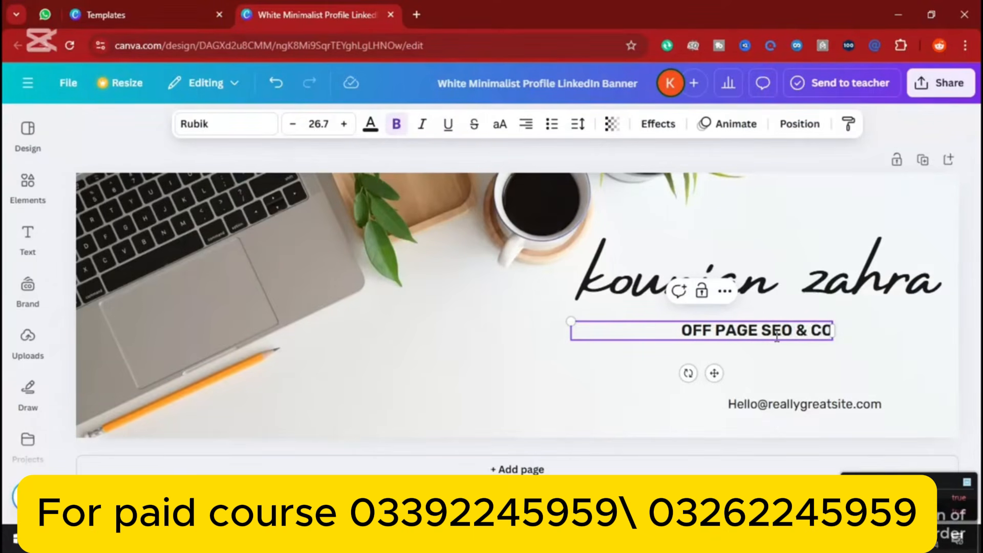
{"action": "type", "text": "NTENT W"}
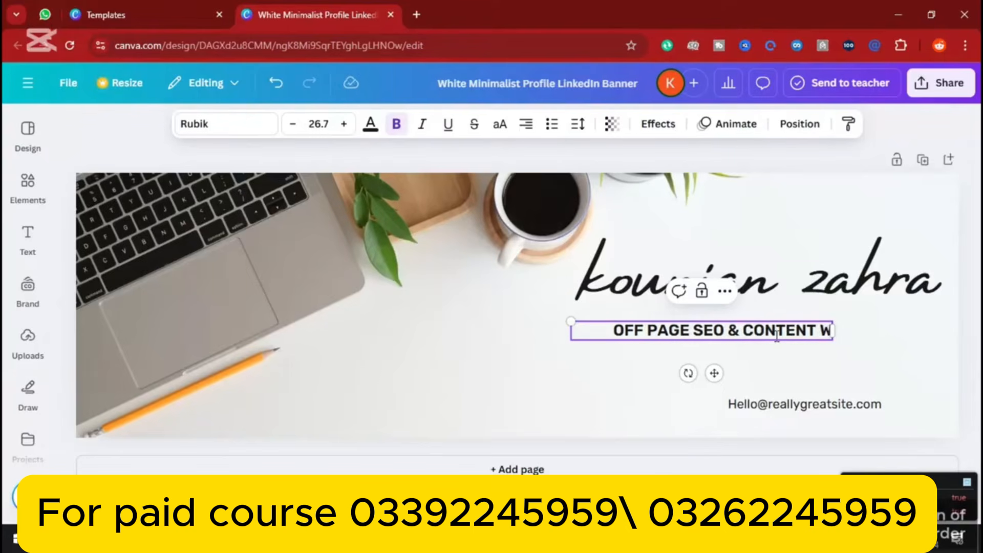
{"action": "type", "text": "RITIN"}
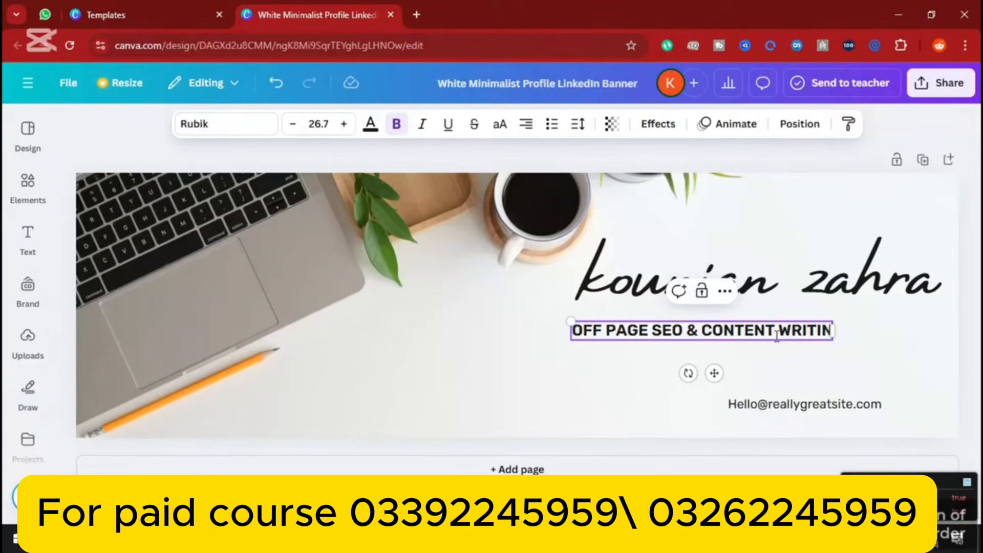
{"action": "type", "text": "G EXPERT"}
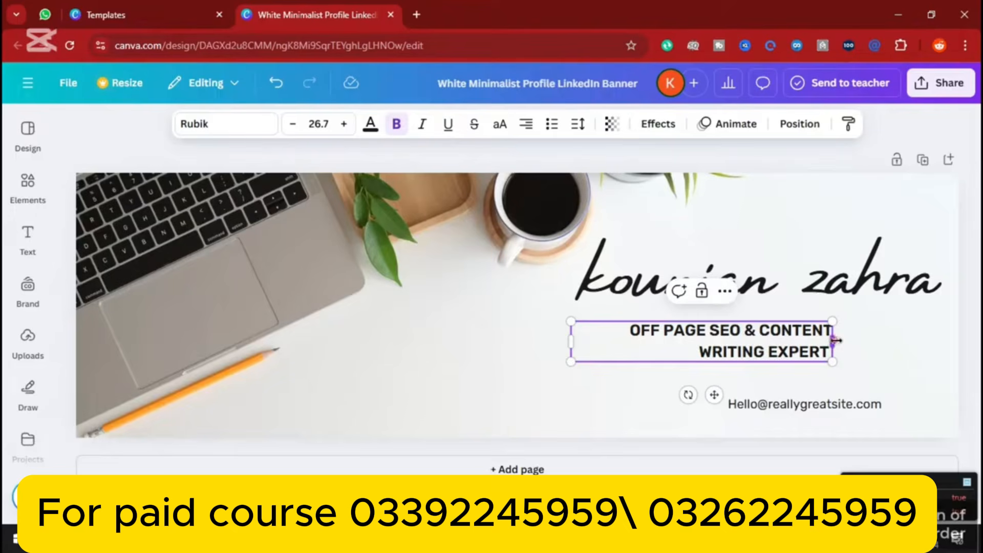
Widen the title onto one line under the name and move the e-mail line up beneath it
{"action": "left_click_drag", "start_coordinate": [834, 340], "coordinate": [918, 332]}
{"action": "left_click_drag", "start_coordinate": [567, 318], "coordinate": [589, 324]}
{"action": "left_click", "coordinate": [659, 354]}
{"action": "left_click_drag", "start_coordinate": [681, 323], "coordinate": [691, 314]}
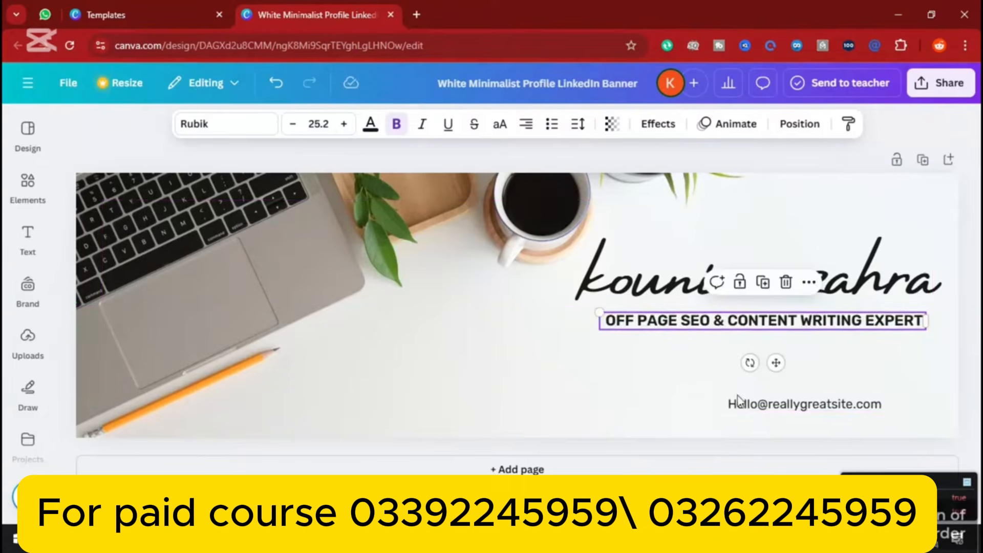
{"action": "left_click_drag", "start_coordinate": [738, 400], "coordinate": [862, 357]}
Clear the sample e-mail line and type your own Gmail address
{"action": "double_click", "coordinate": [727, 358]}
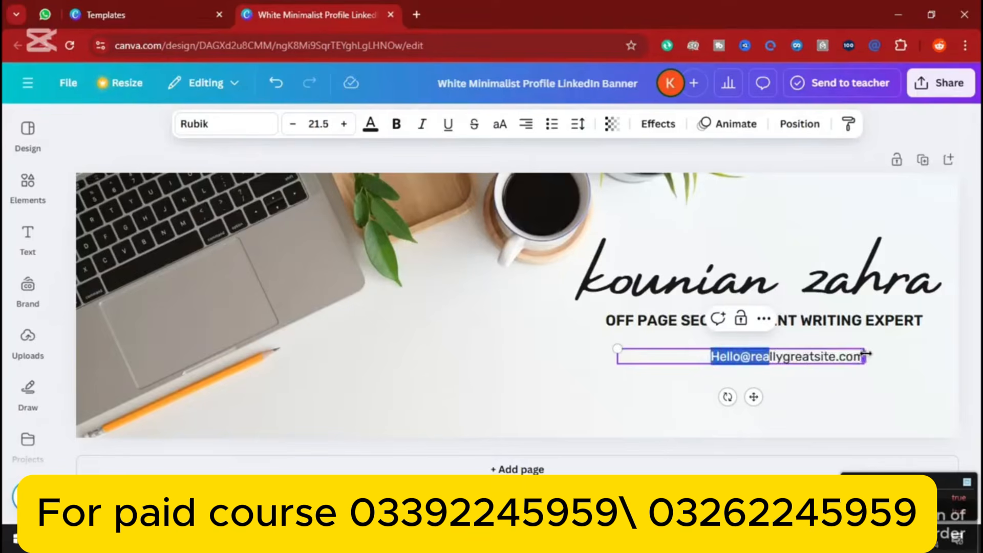
{"action": "key", "text": "BackSpace"}
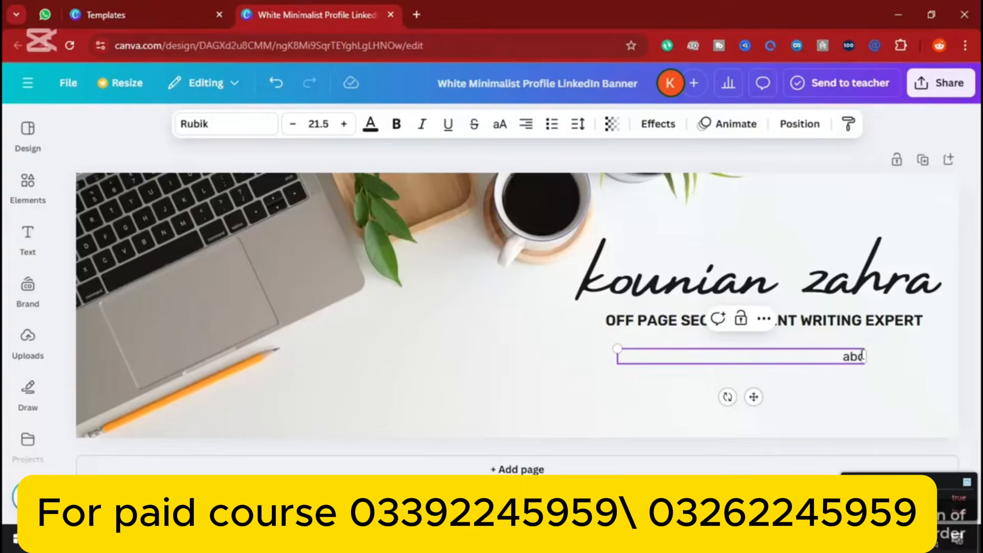
{"action": "type", "text": "gmail.com"}
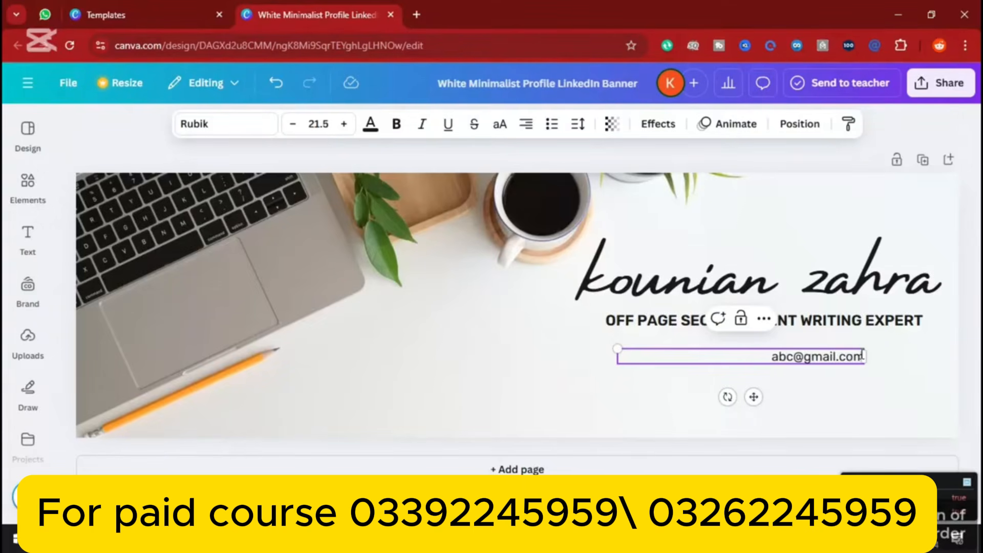
Shift the e-mail left, duplicate it to its right, and replace the copy with your phone number
{"action": "left_click_drag", "start_coordinate": [810, 365], "coordinate": [682, 358]}
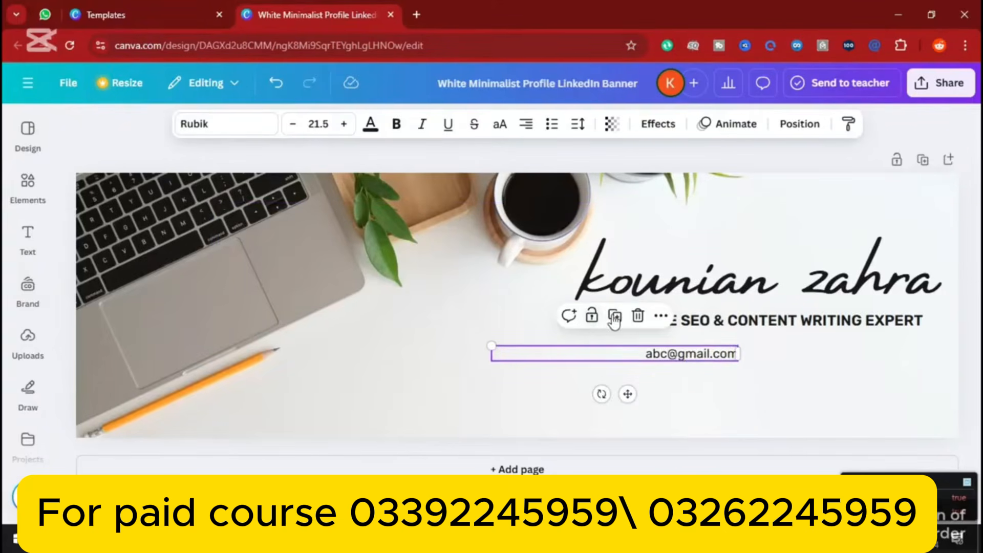
{"action": "left_click", "coordinate": [621, 322]}
{"action": "left_click_drag", "start_coordinate": [686, 372], "coordinate": [835, 361]}
{"action": "double_click", "coordinate": [830, 354]}
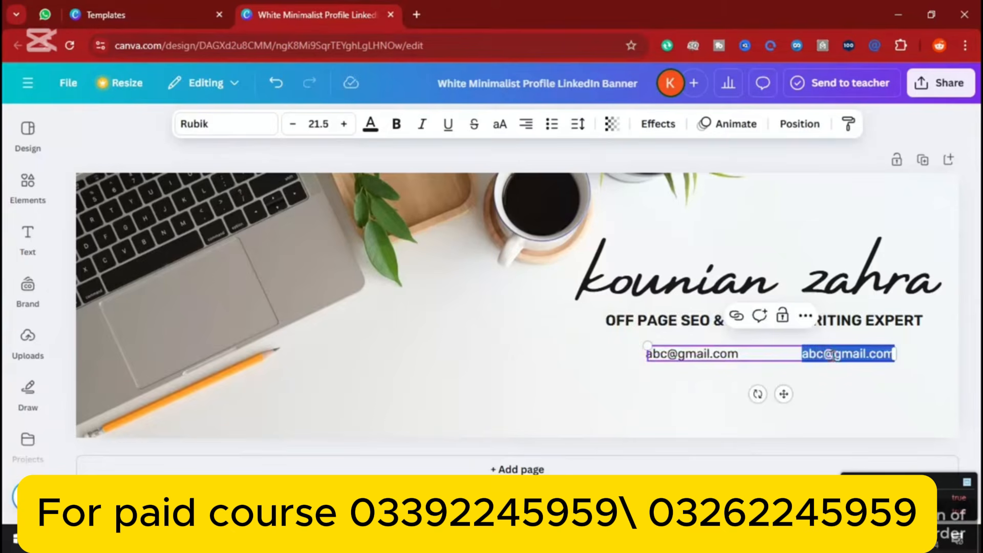
{"action": "key", "text": "BackSpace"}
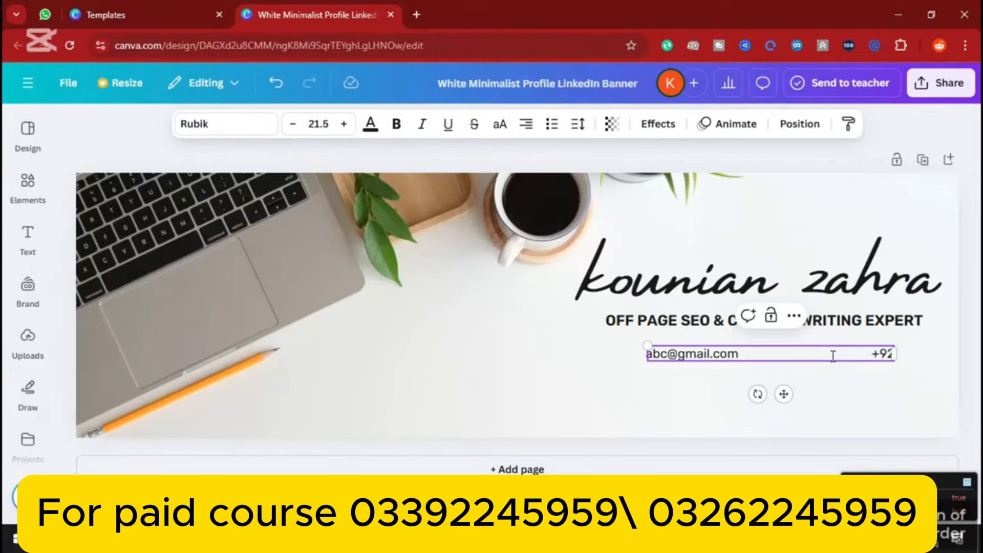
{"action": "type", "text": "24-5689"}
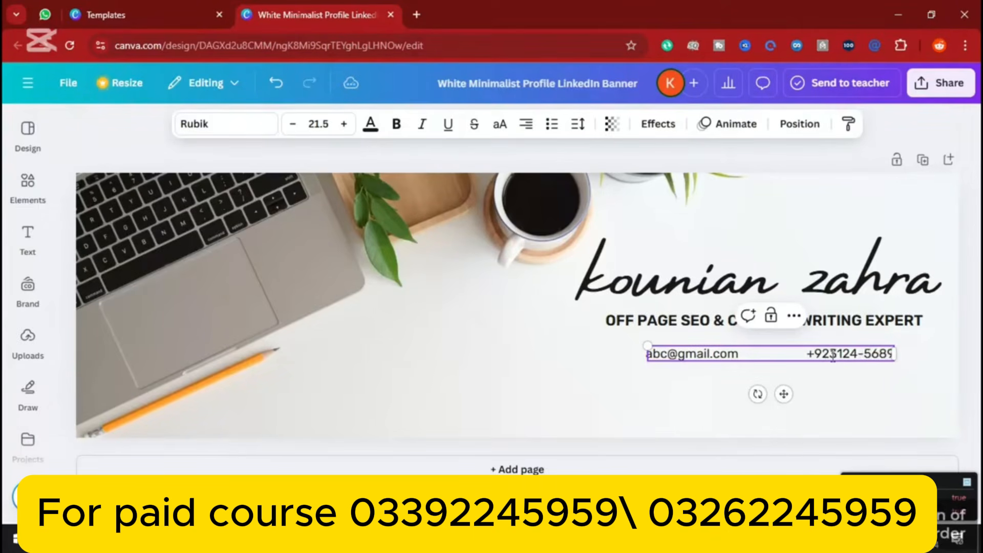
Nudge the contact line slightly left under the subtitle
{"action": "left_click", "coordinate": [965, 317]}
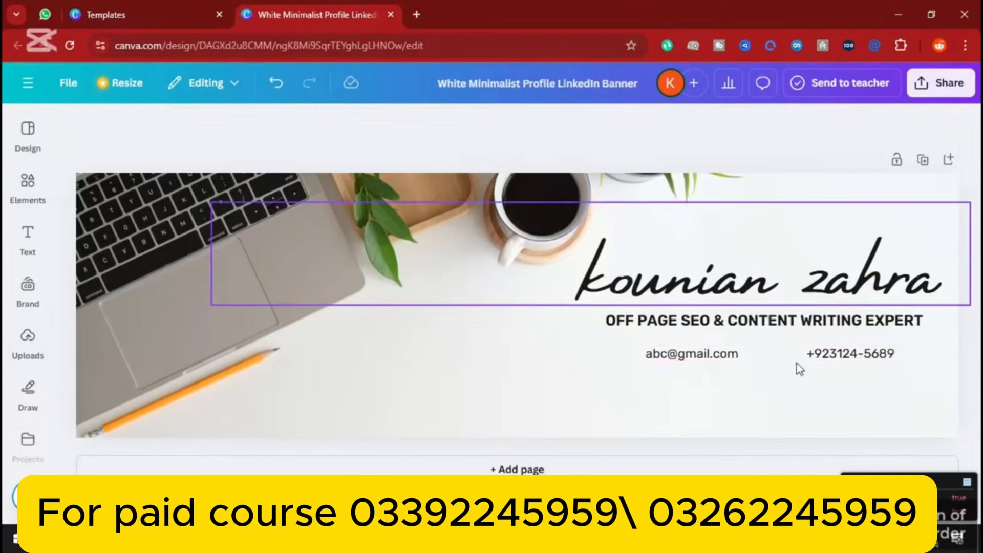
{"action": "left_click", "coordinate": [814, 358]}
{"action": "left_click_drag", "start_coordinate": [815, 358], "coordinate": [806, 353]}
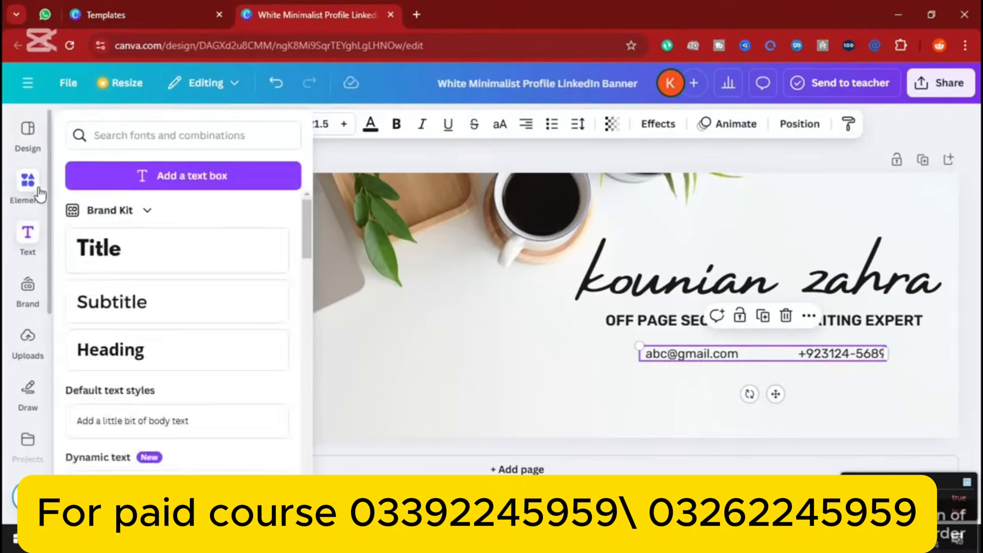
Add a black envelope icon from an 'email' element search, sized 65×65, before the e-mail
{"action": "left_click", "coordinate": [32, 187]}
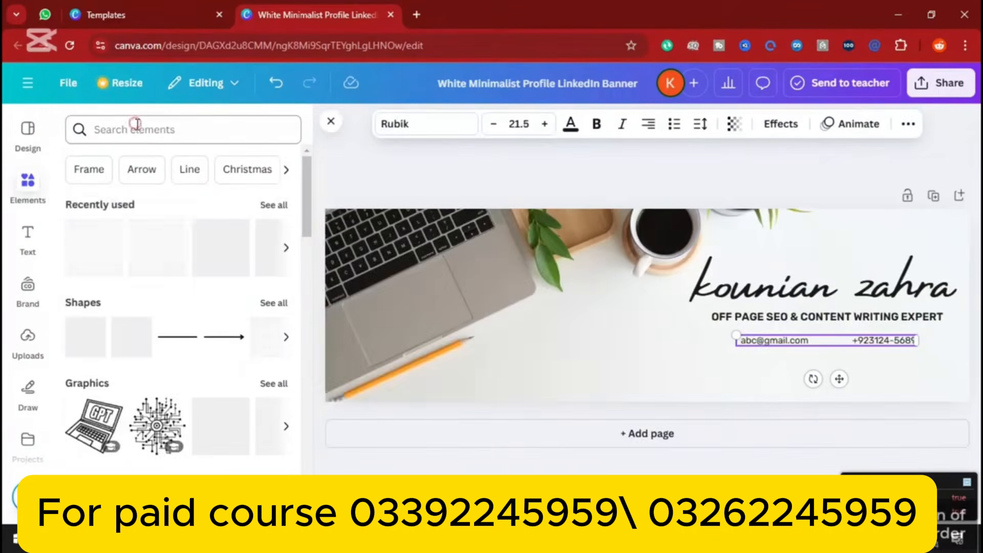
{"action": "left_click", "coordinate": [137, 125]}
{"action": "type", "text": "email"}
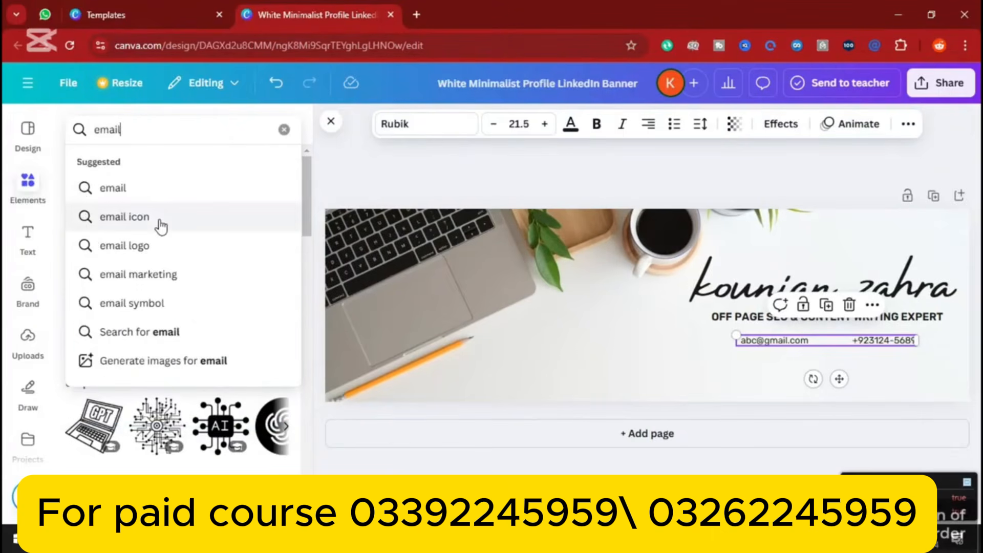
{"action": "left_click", "coordinate": [161, 226]}
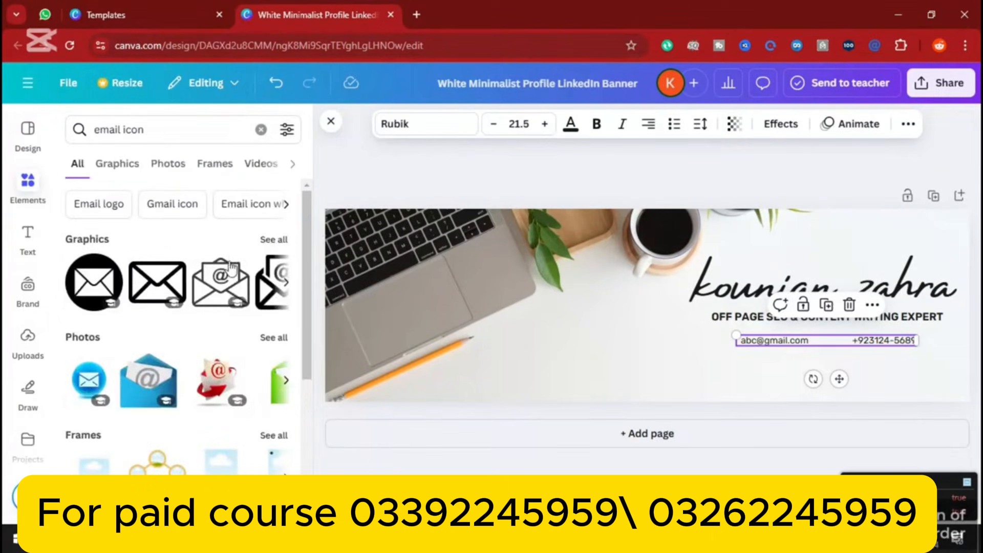
{"action": "left_click", "coordinate": [85, 280]}
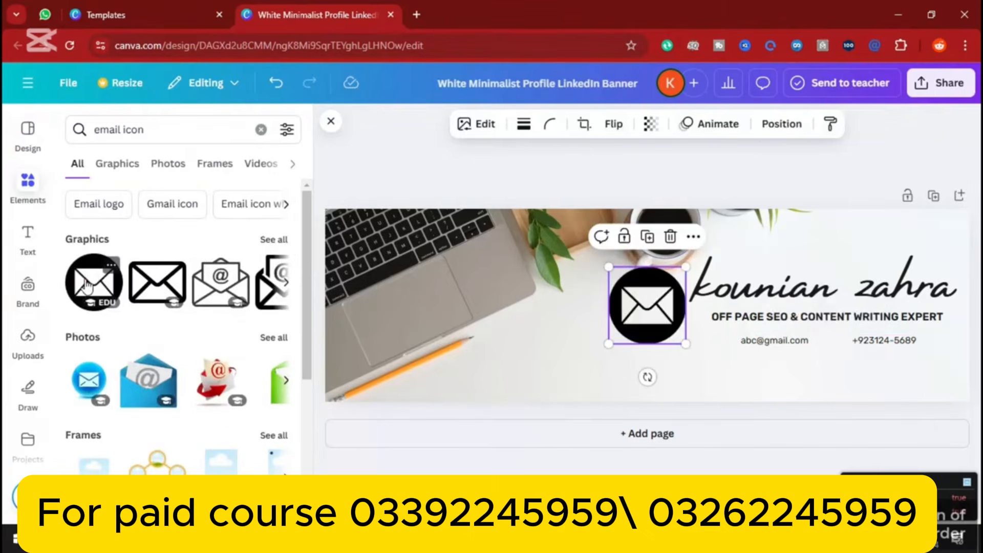
{"action": "left_click_drag", "start_coordinate": [608, 267], "coordinate": [715, 349]}
{"action": "key", "text": "Down"}
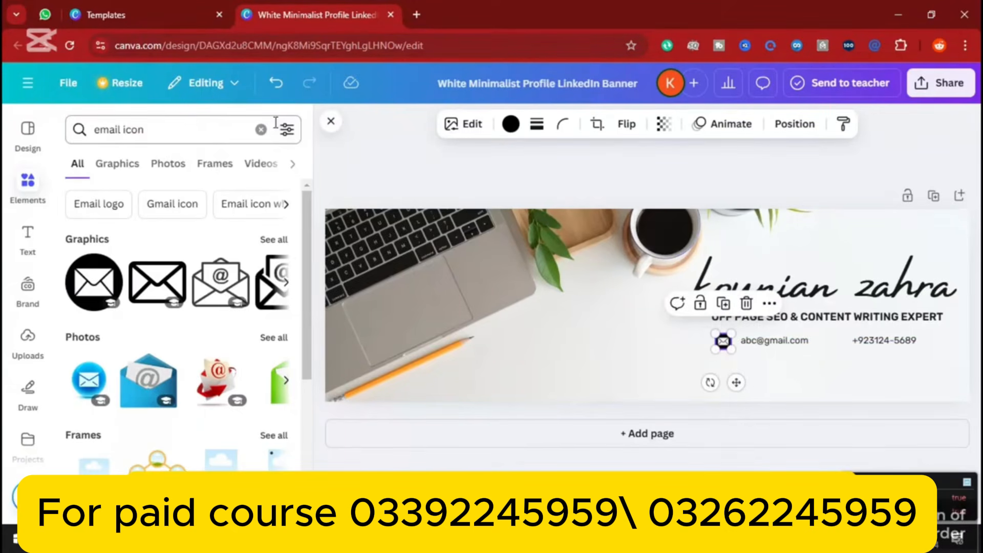
{"action": "left_click", "coordinate": [262, 129]}
{"action": "type", "text": "wha"}
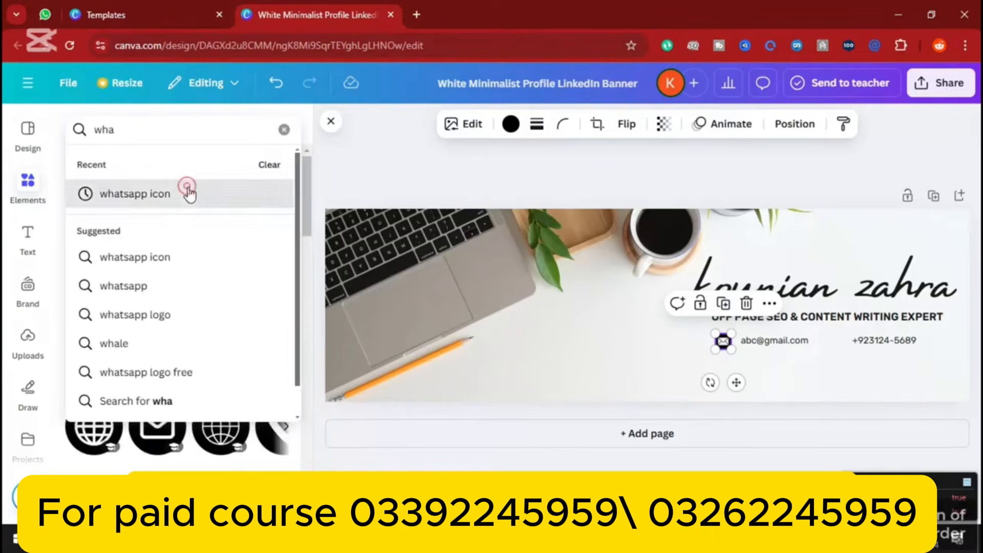
Add a WhatsApp icon, recolour it dark like the text, and shrink it beside the phone number
{"action": "left_click", "coordinate": [189, 194]}
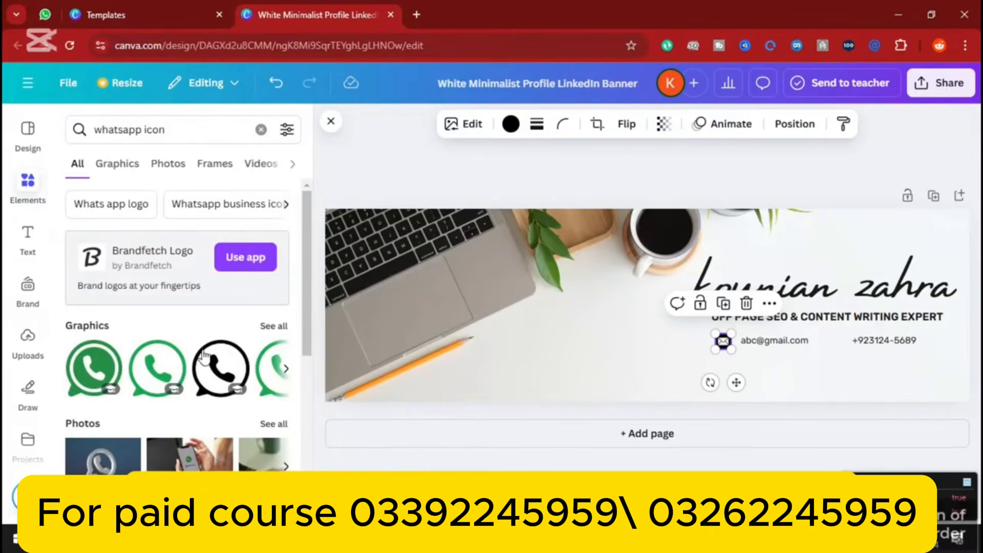
{"action": "left_click", "coordinate": [200, 371]}
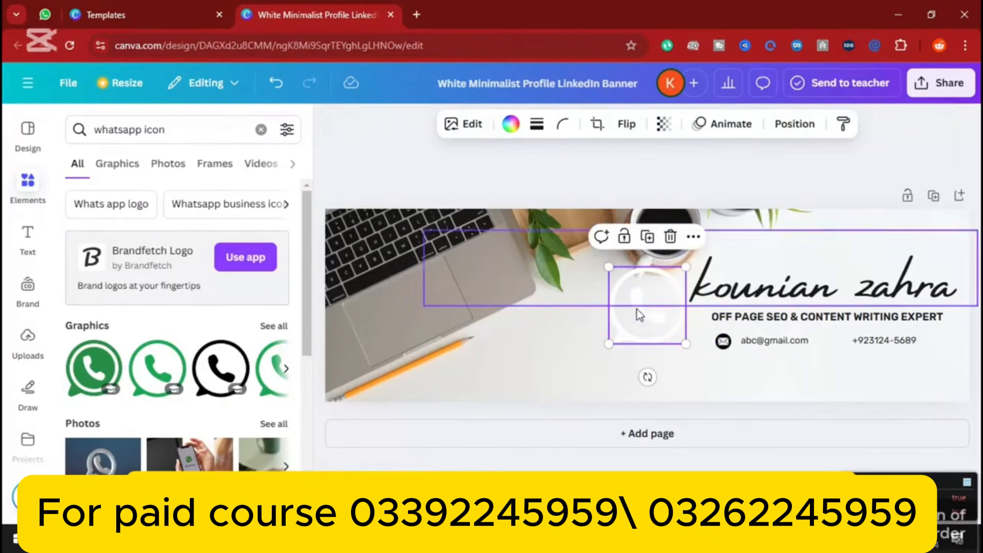
{"action": "left_click_drag", "start_coordinate": [638, 313], "coordinate": [609, 353]}
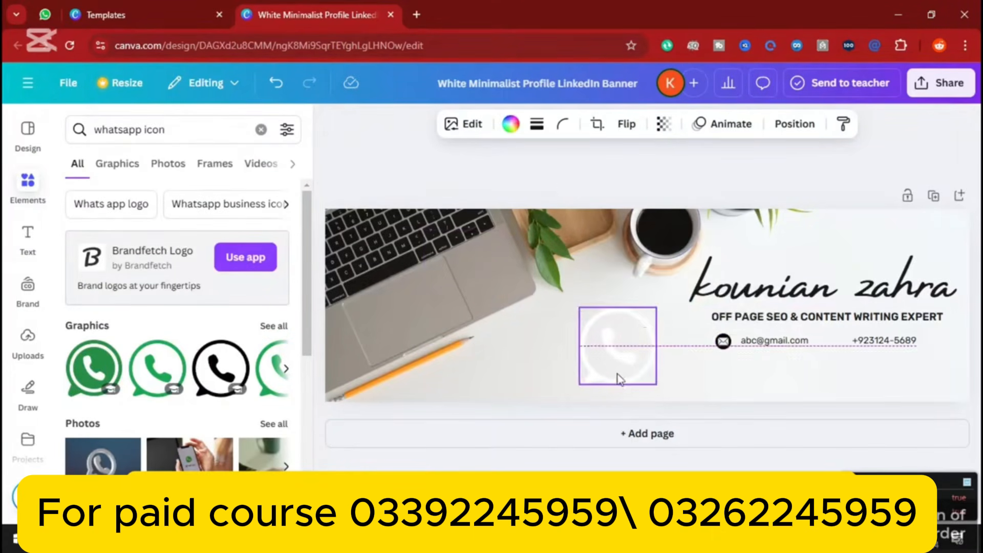
{"action": "left_click", "coordinate": [510, 124]}
{"action": "left_click", "coordinate": [158, 238]}
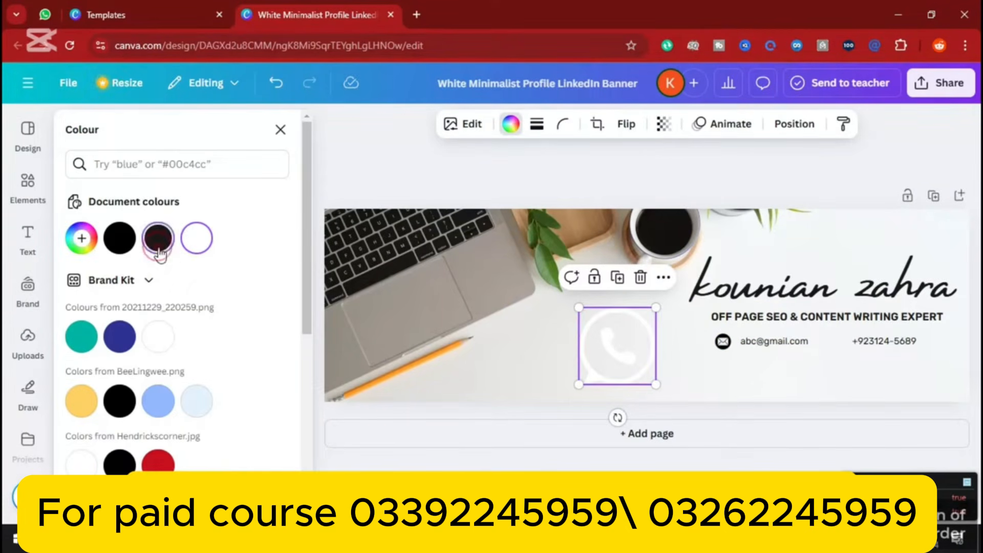
{"action": "left_click_drag", "start_coordinate": [579, 307], "coordinate": [841, 340]}
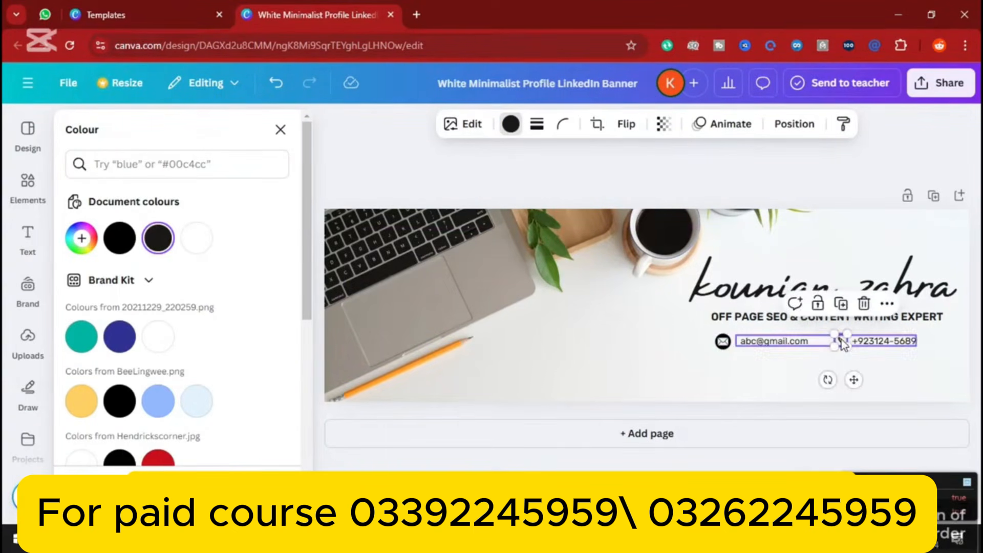
{"action": "left_click", "coordinate": [761, 368]}
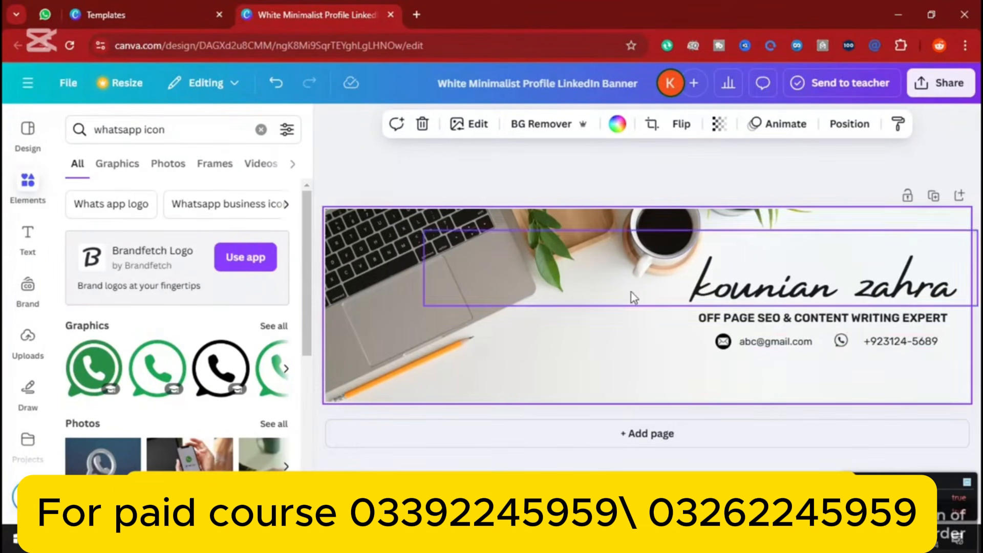
Download the banner as a 2,000 × 600 PNG and check Chrome's downloads list
{"action": "left_click", "coordinate": [941, 88]}
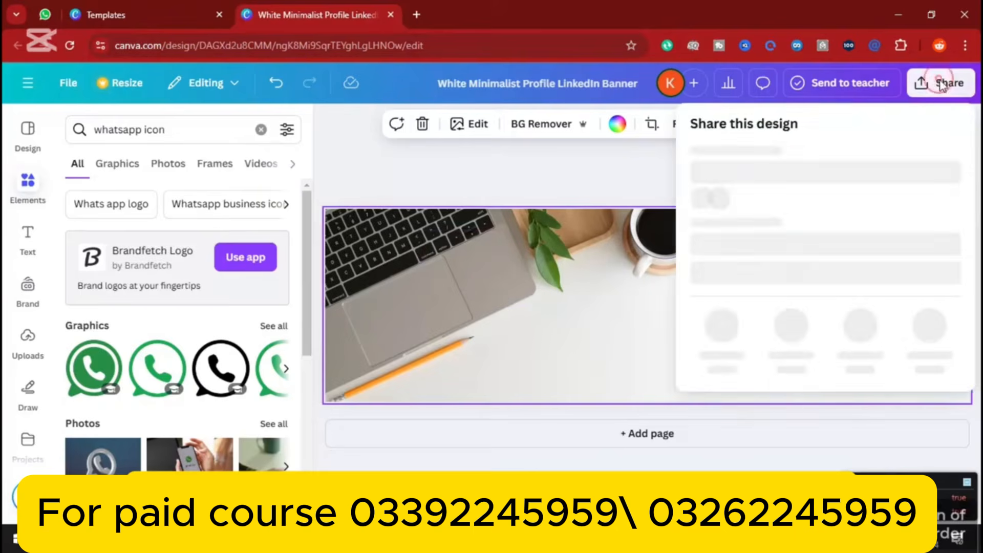
{"action": "left_click_drag", "start_coordinate": [972, 175], "coordinate": [971, 184]}
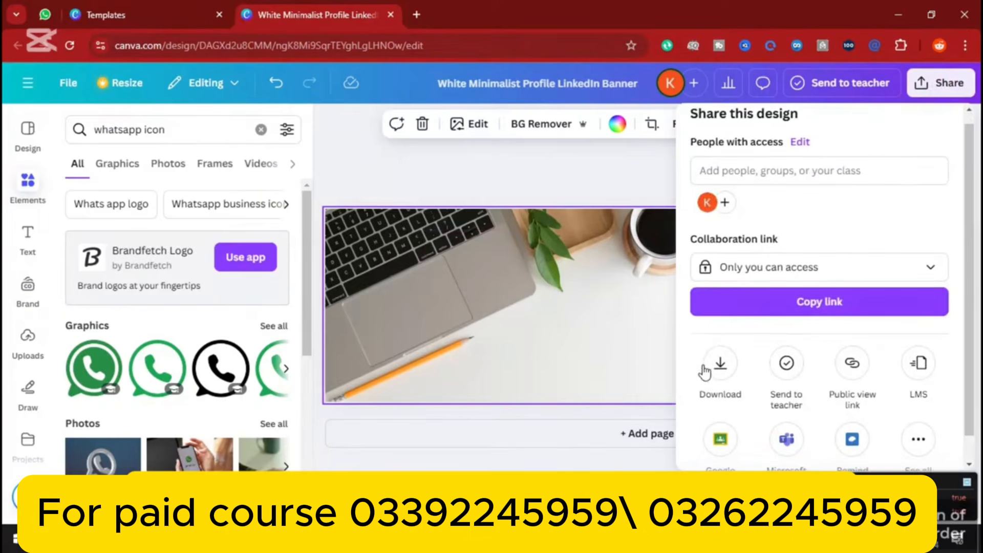
{"action": "left_click", "coordinate": [720, 365]}
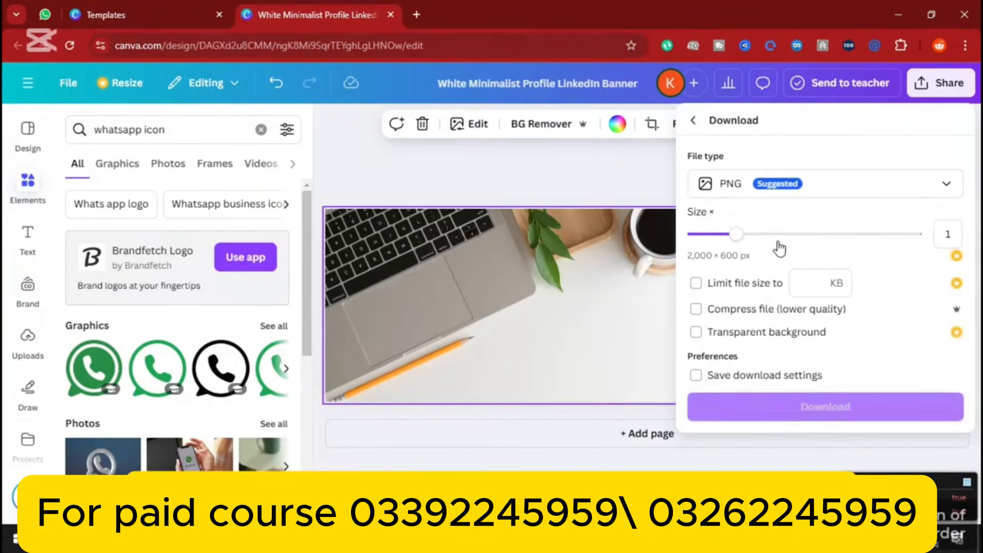
{"action": "left_click", "coordinate": [805, 419]}
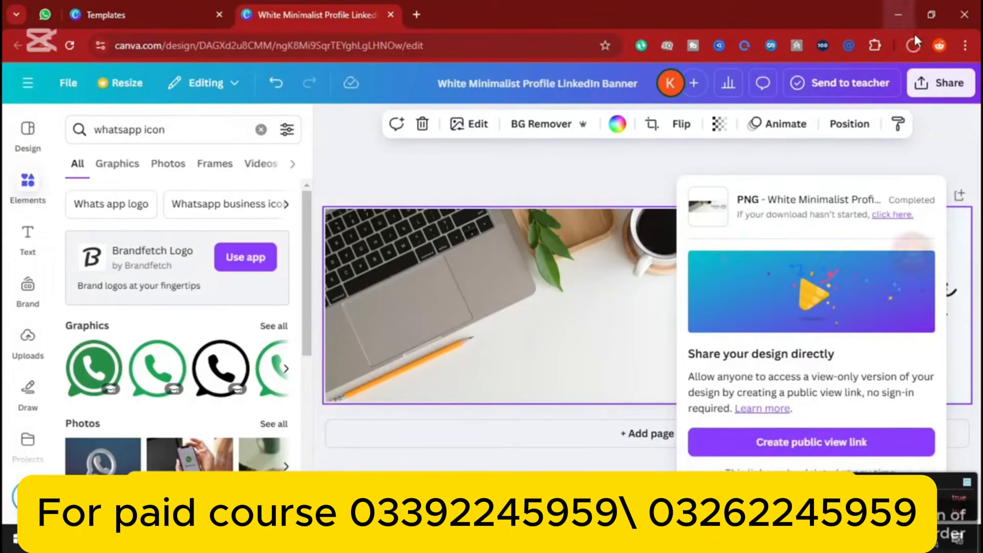
{"action": "left_click", "coordinate": [912, 46]}
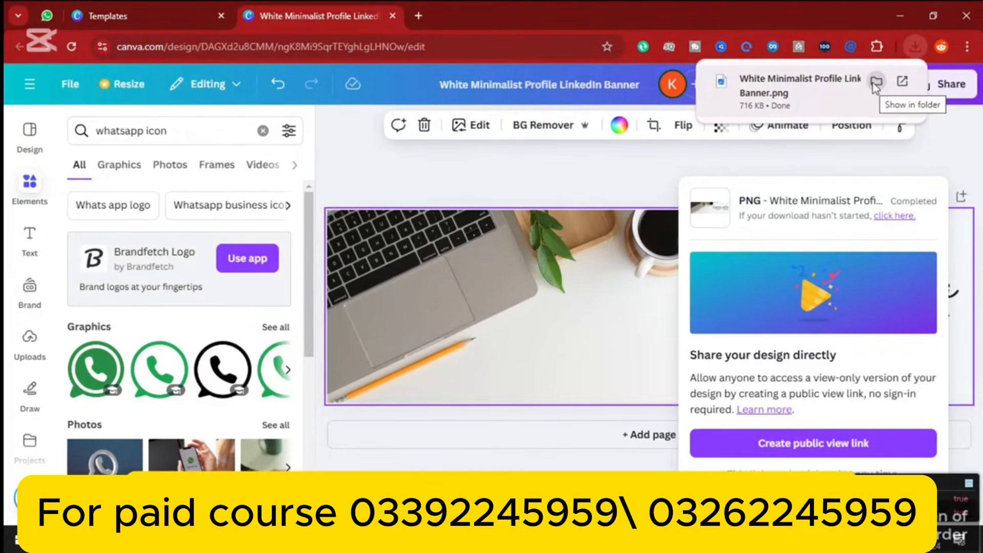
Show 'White Minimalist Profile LinkedIn Banner.png' in Downloads and open it in the image viewer
{"action": "left_click", "coordinate": [875, 83]}
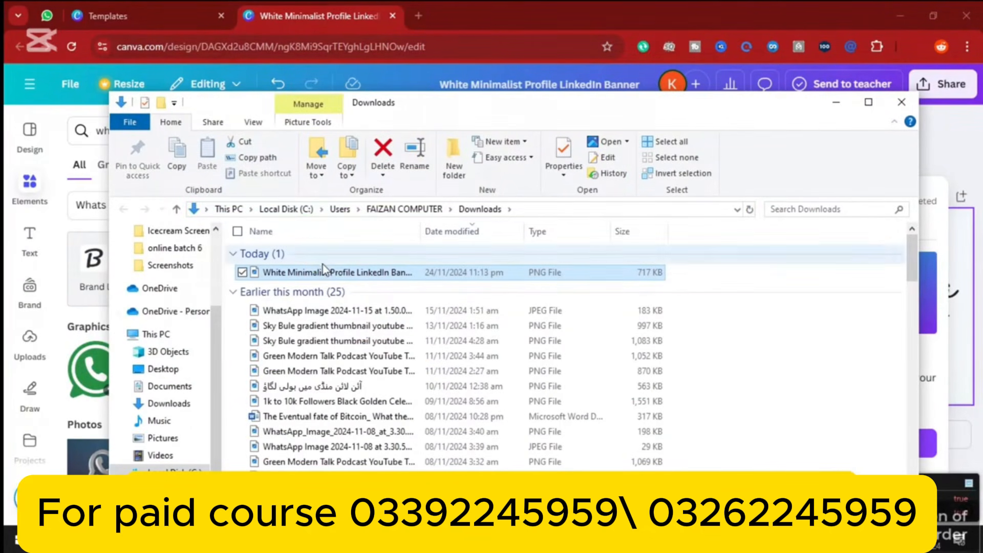
{"action": "left_click", "coordinate": [359, 276]}
{"action": "left_click", "coordinate": [358, 275]}
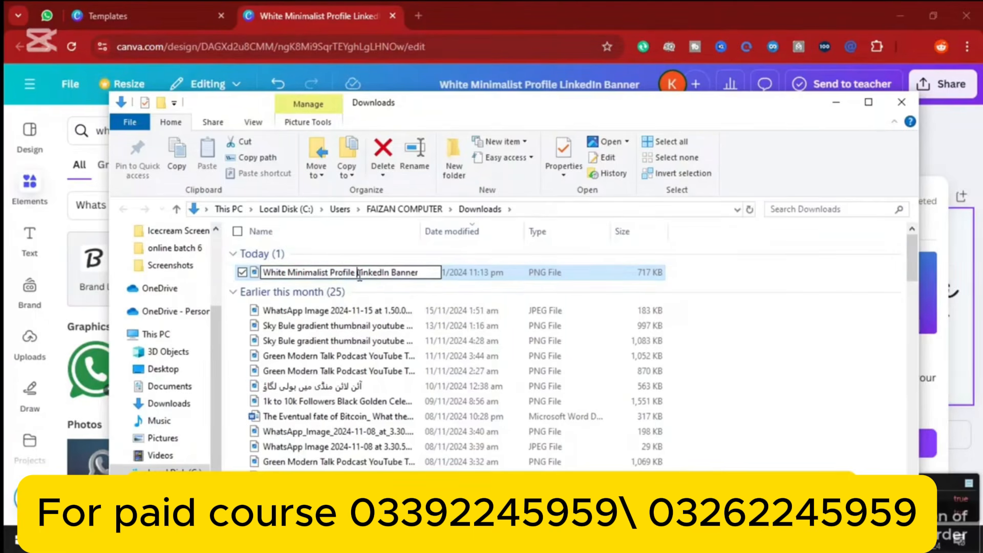
{"action": "left_click", "coordinate": [502, 278]}
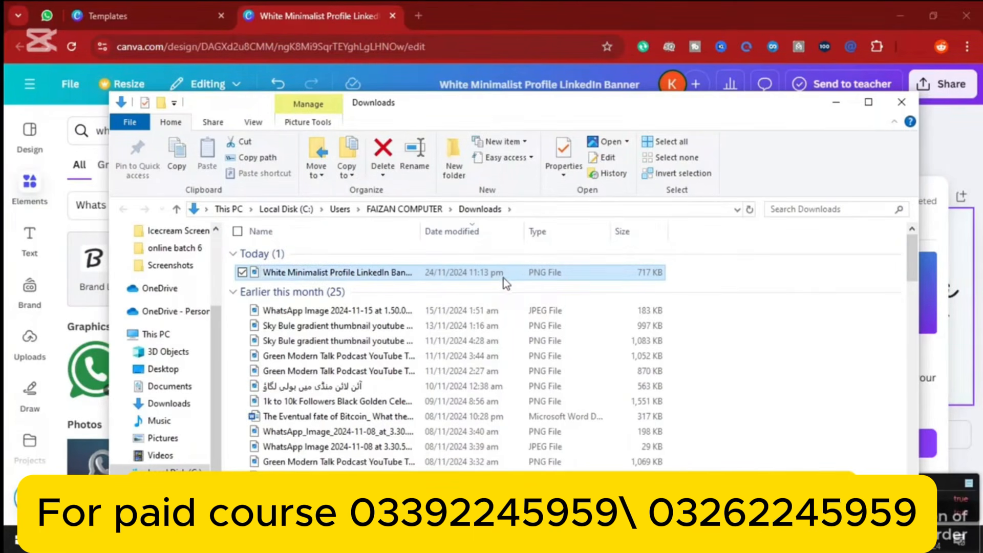
{"action": "double_click", "coordinate": [503, 277]}
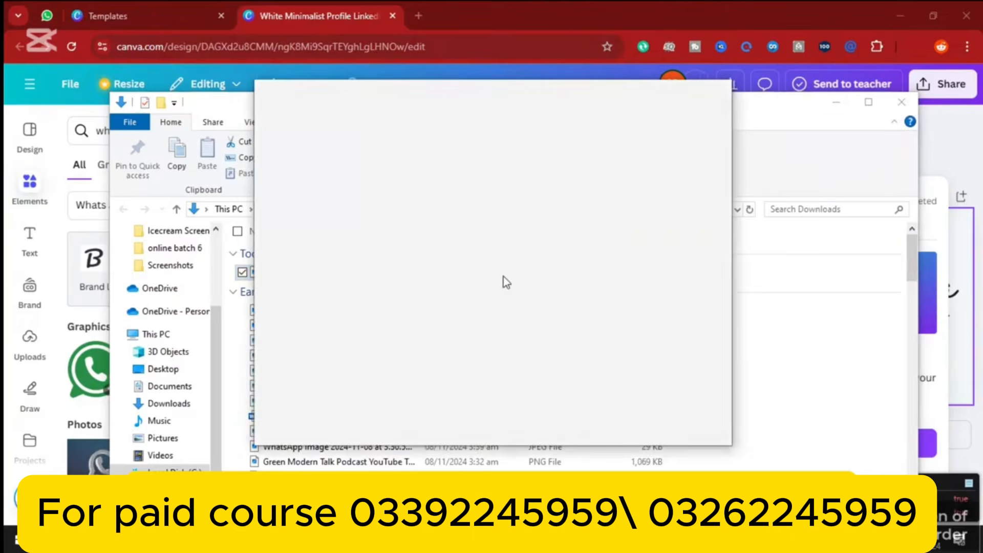
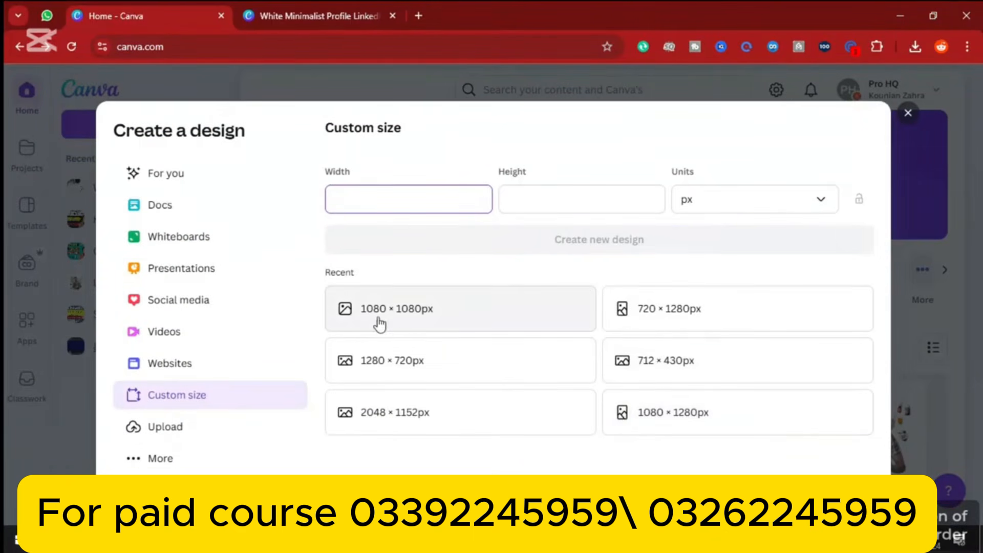
Create a blank 1080 × 1080px Canva design, then open a new Chrome tab
{"action": "left_click", "coordinate": [398, 314]}
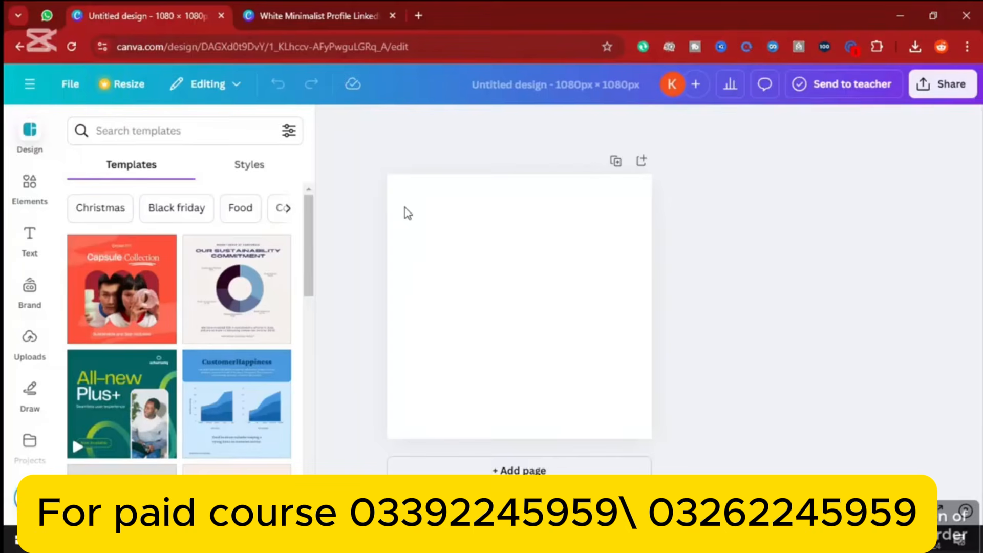
{"action": "left_click", "coordinate": [417, 15]}
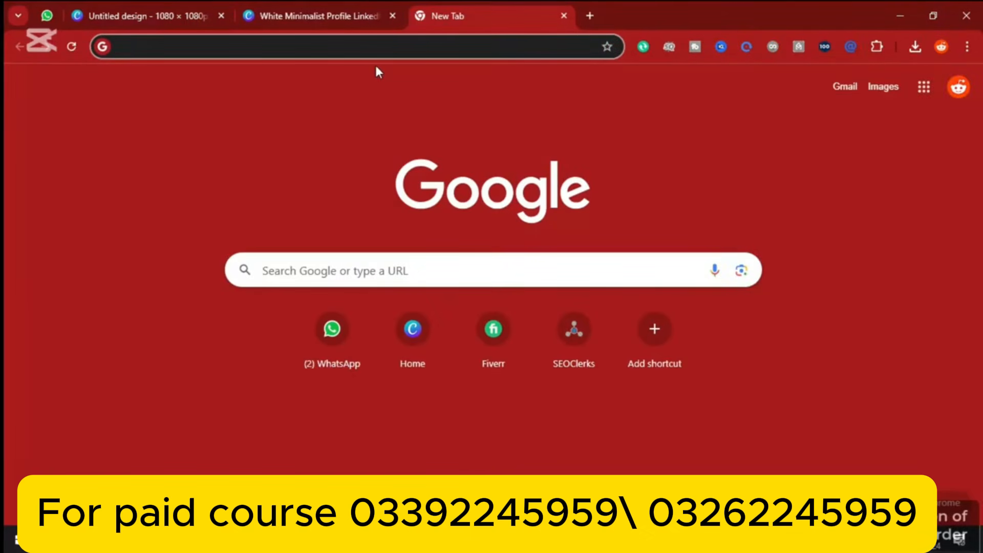
Search Google images for 'hijab girl pics in office'
{"action": "type", "text": "hijab"}
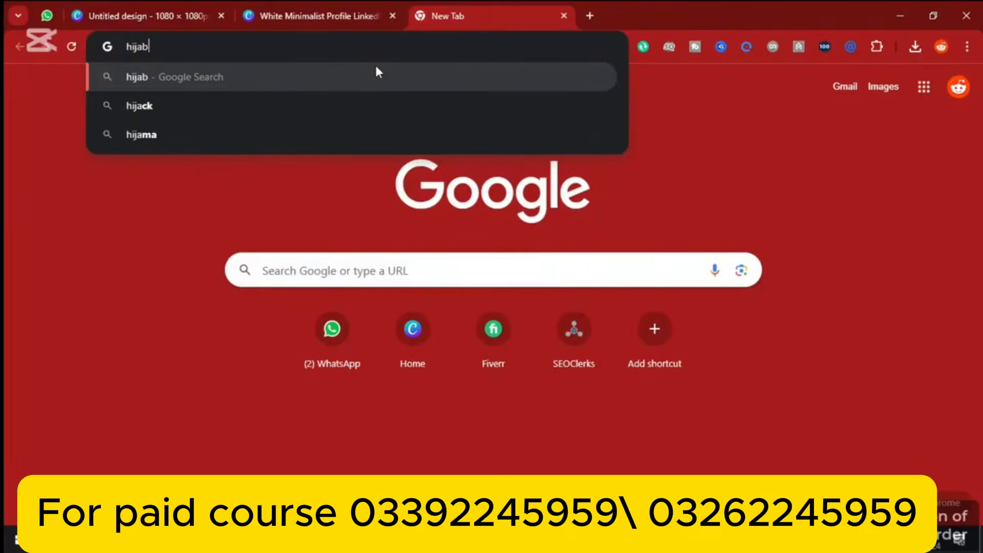
{"action": "left_click", "coordinate": [280, 135]}
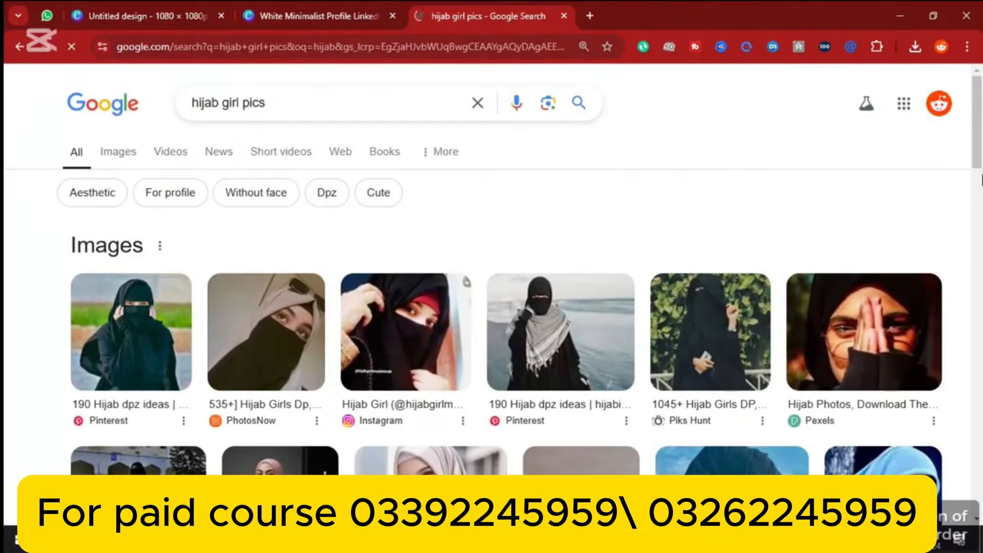
{"action": "scroll", "coordinate": [981, 93], "scroll_direction": "down", "scroll_amount": 2}
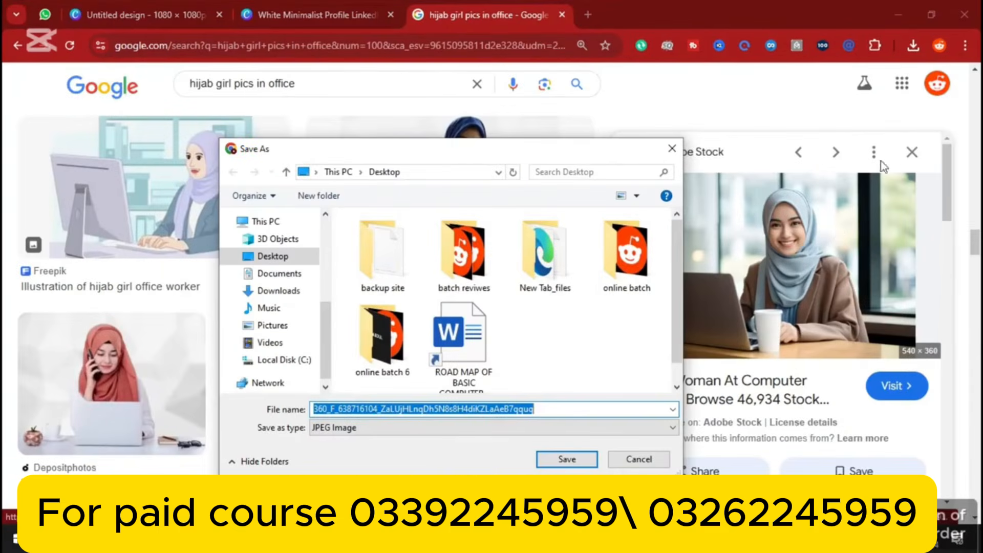
Save the Adobe Stock woman-at-laptop photo to the Desktop as a JPEG
{"action": "left_click", "coordinate": [672, 149]}
{"action": "right_click", "coordinate": [790, 250]}
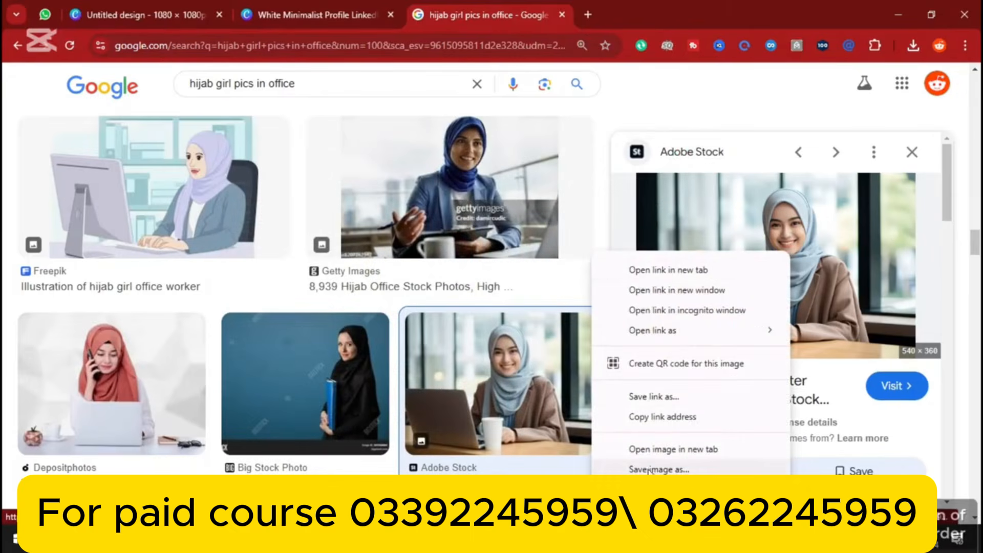
{"action": "left_click", "coordinate": [644, 469]}
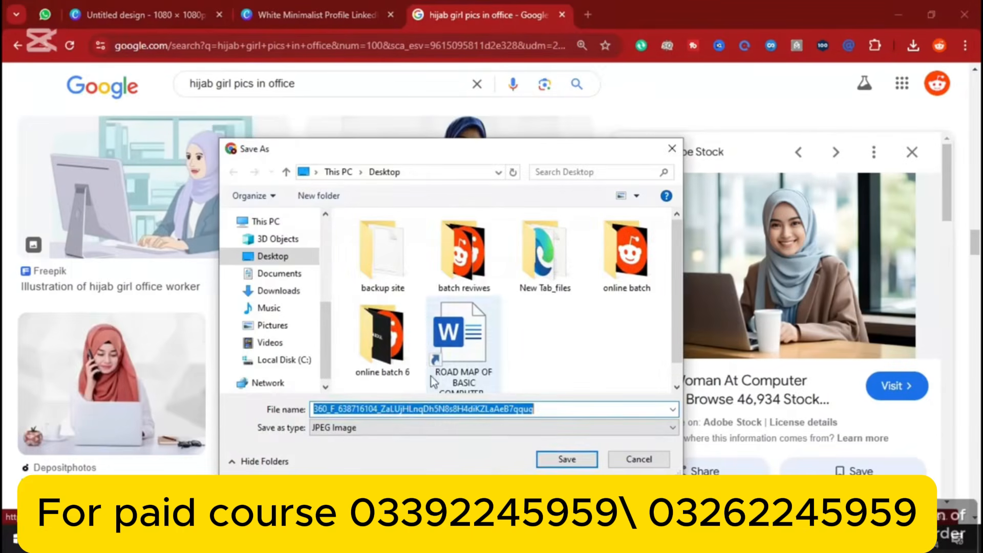
{"action": "left_click", "coordinate": [550, 460]}
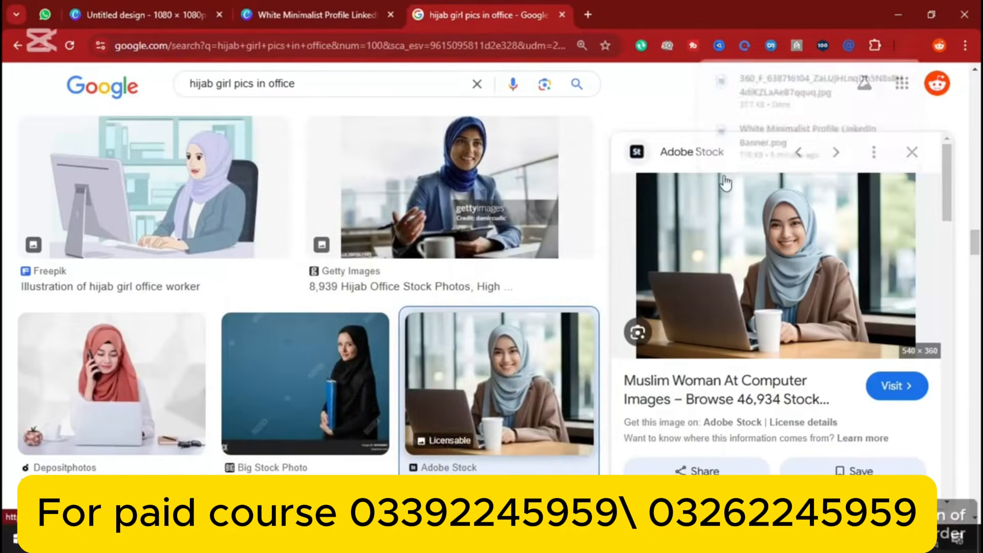
{"action": "left_click", "coordinate": [913, 46]}
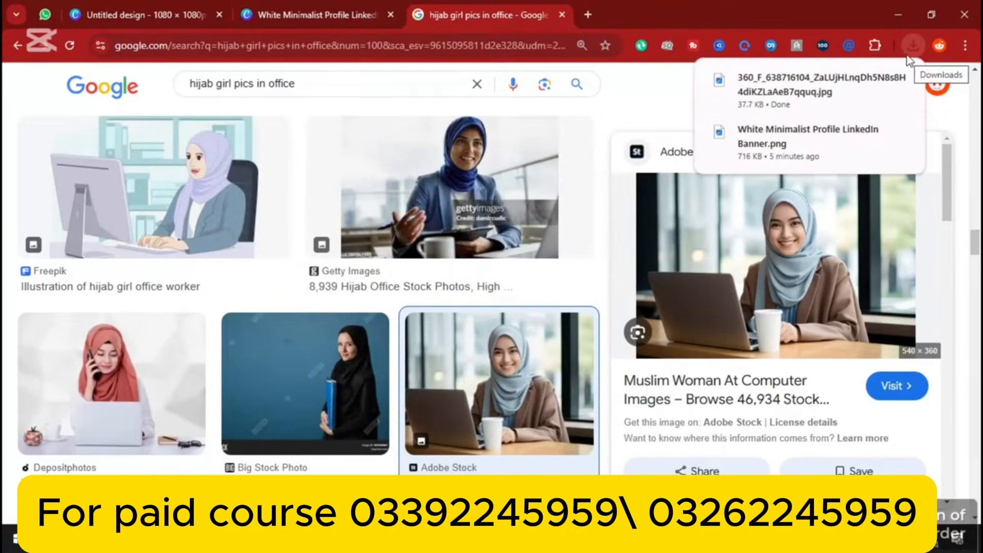
{"action": "left_click", "coordinate": [590, 13]}
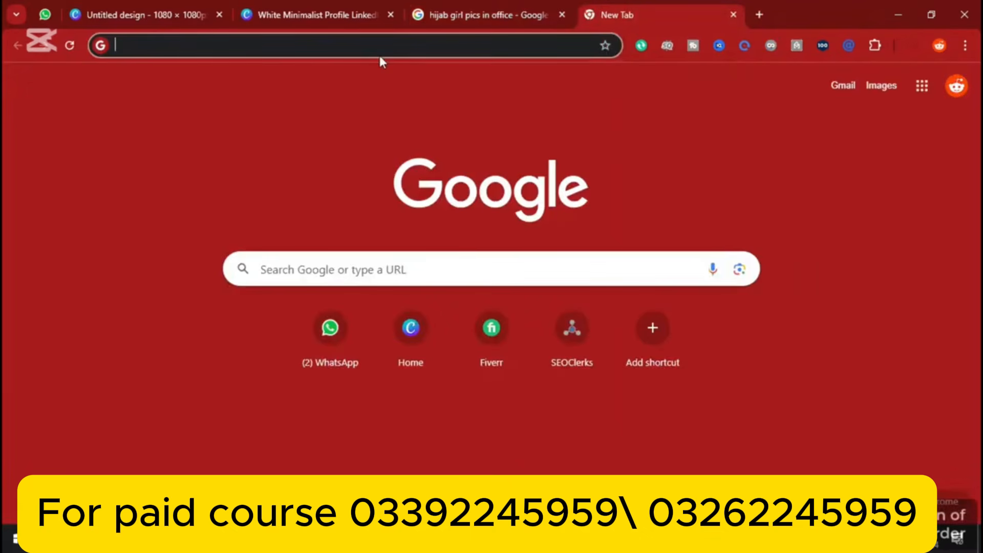
Search for 'bg remover' and open the remove.bg site
{"action": "type", "text": "bg"}
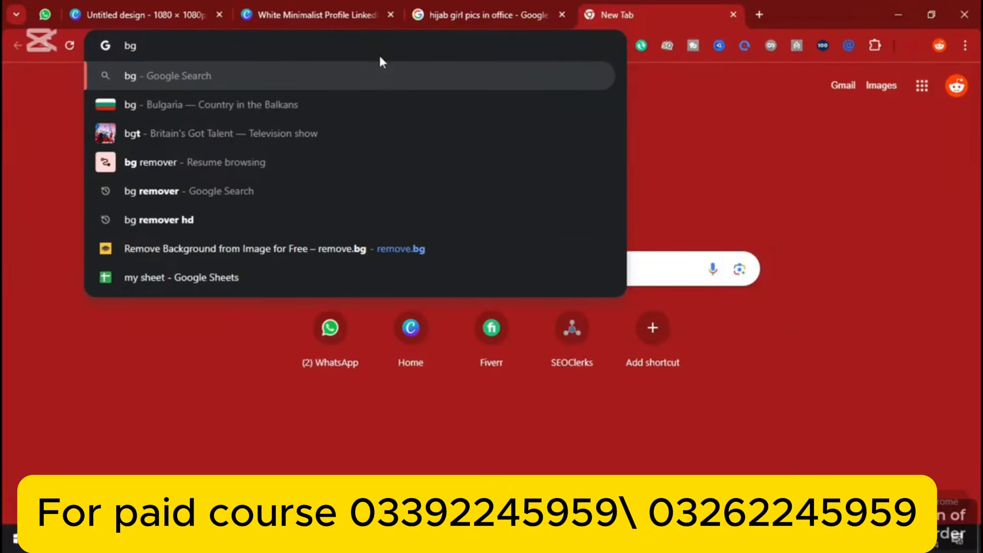
{"action": "left_click", "coordinate": [248, 194]}
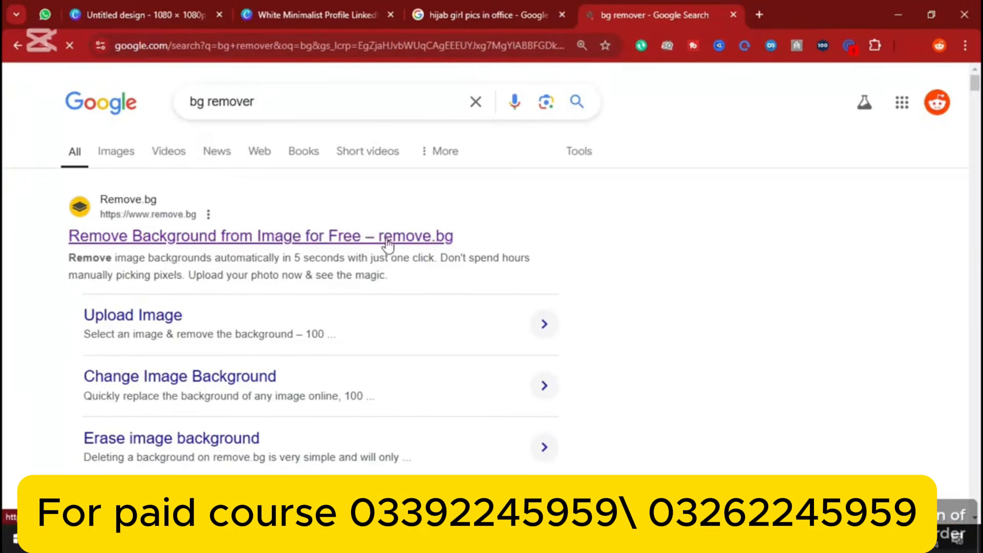
{"action": "left_click", "coordinate": [365, 237]}
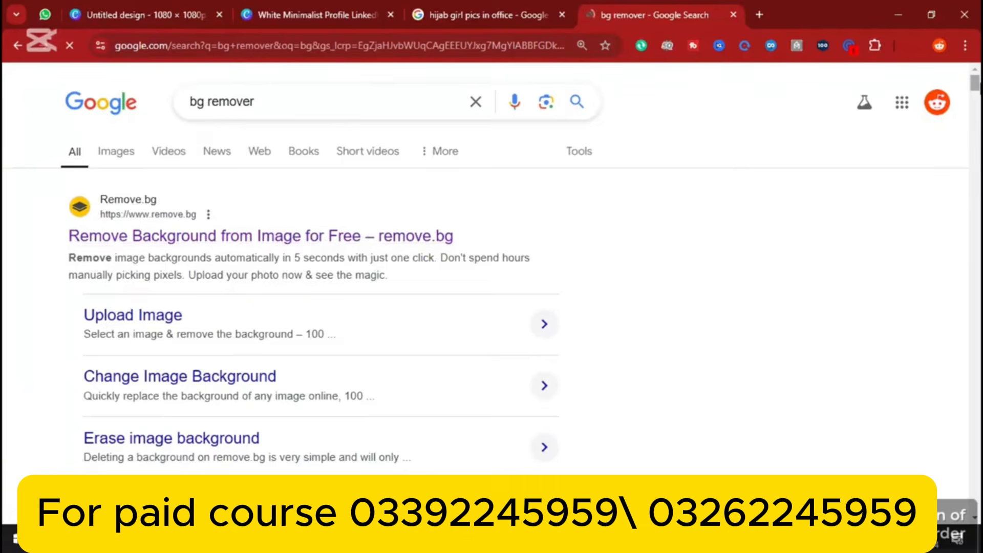
{"action": "scroll", "coordinate": [492, 308], "scroll_direction": "down", "scroll_amount": 5}
{"action": "scroll", "coordinate": [635, 259], "scroll_direction": "up", "scroll_amount": 5}
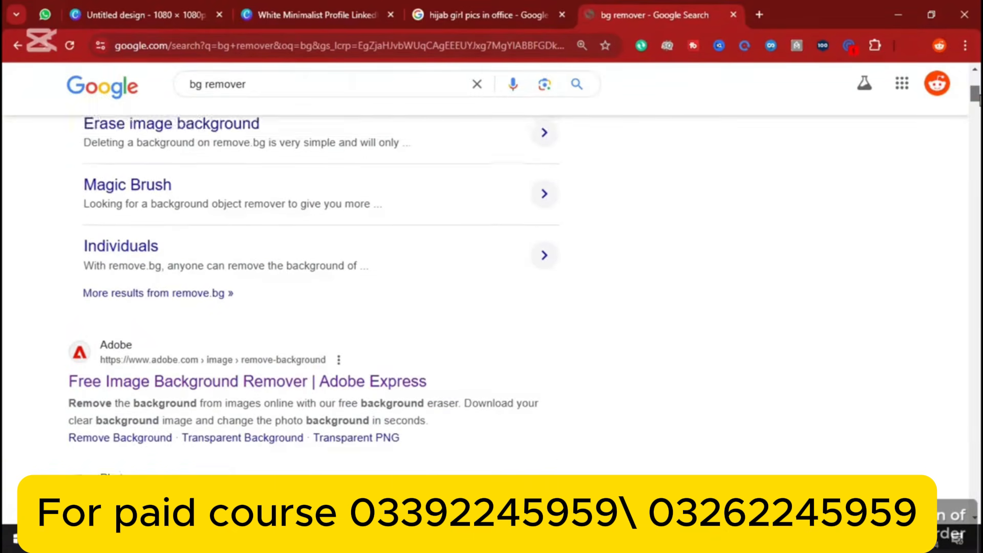
{"action": "left_click", "coordinate": [348, 238]}
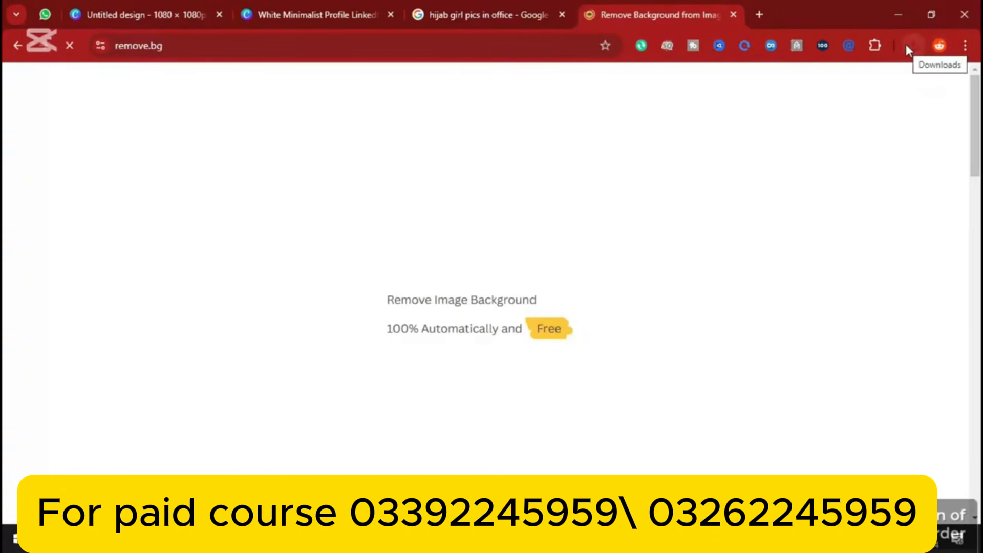
Remove the saved photo's background on remove.bg and download the cut-out PNG
{"action": "left_click", "coordinate": [906, 46]}
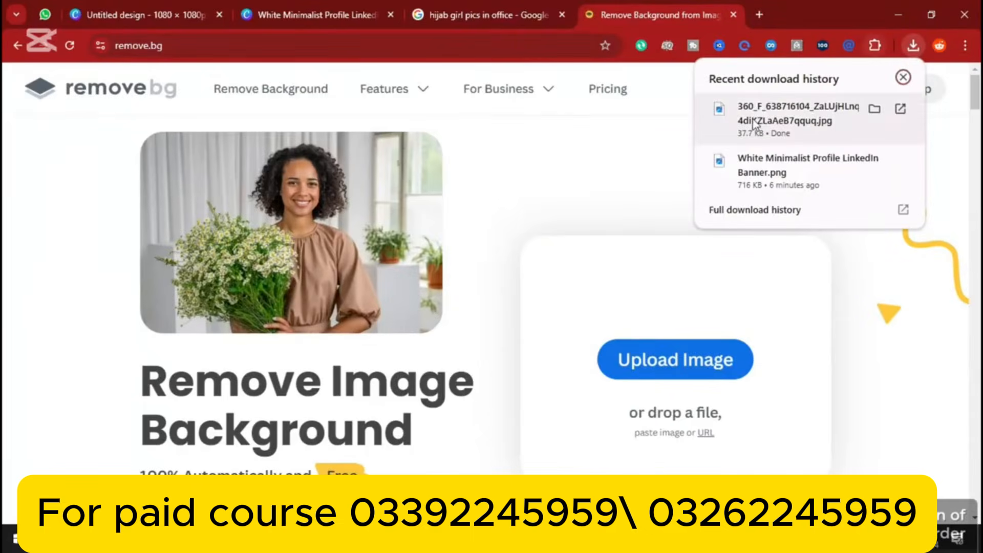
{"action": "left_click_drag", "start_coordinate": [749, 136], "coordinate": [637, 349]}
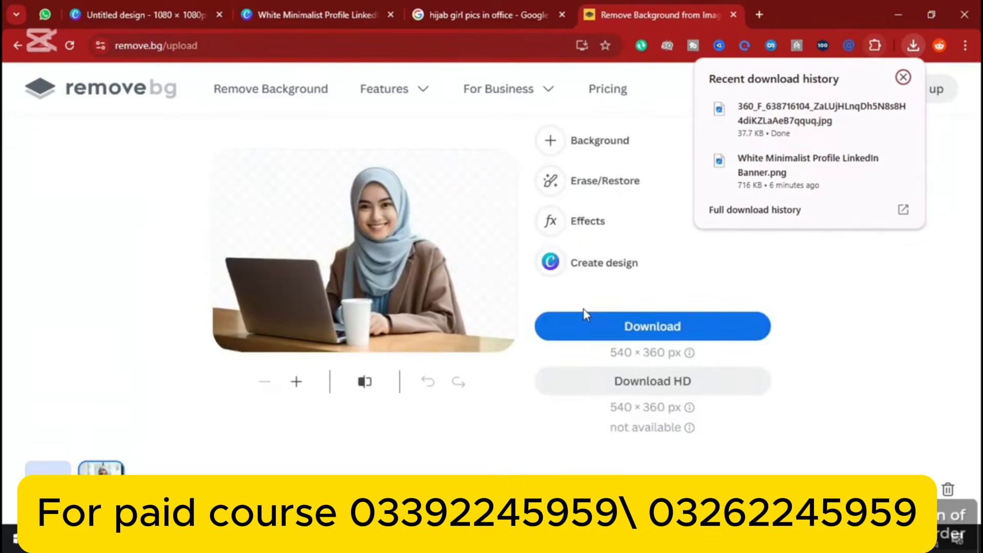
{"action": "left_click", "coordinate": [578, 330]}
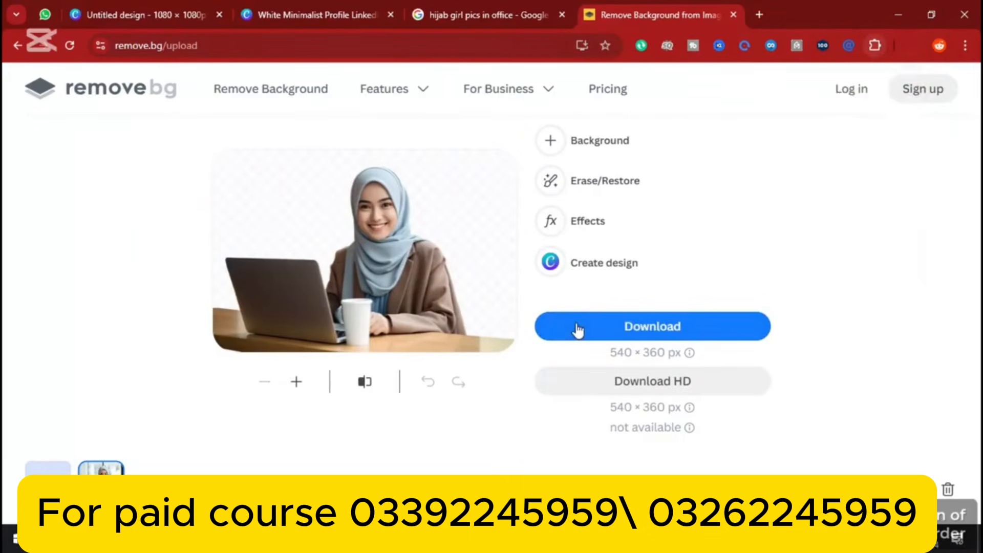
{"action": "left_click", "coordinate": [176, 13]}
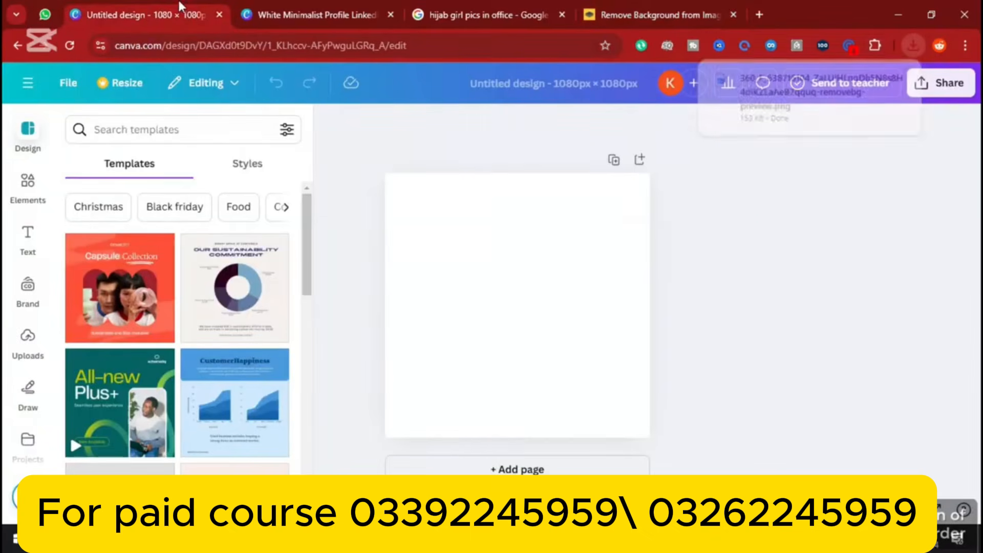
Upload the 360_F background-removed PNG from Downloads to Canva and place it on the page
{"action": "left_click", "coordinate": [916, 44]}
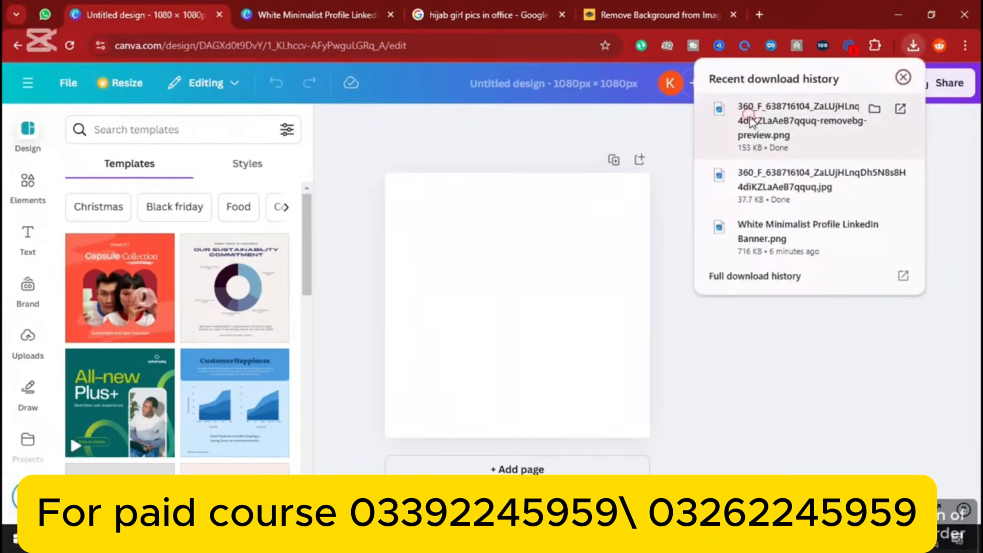
{"action": "left_click_drag", "start_coordinate": [750, 122], "coordinate": [29, 351]}
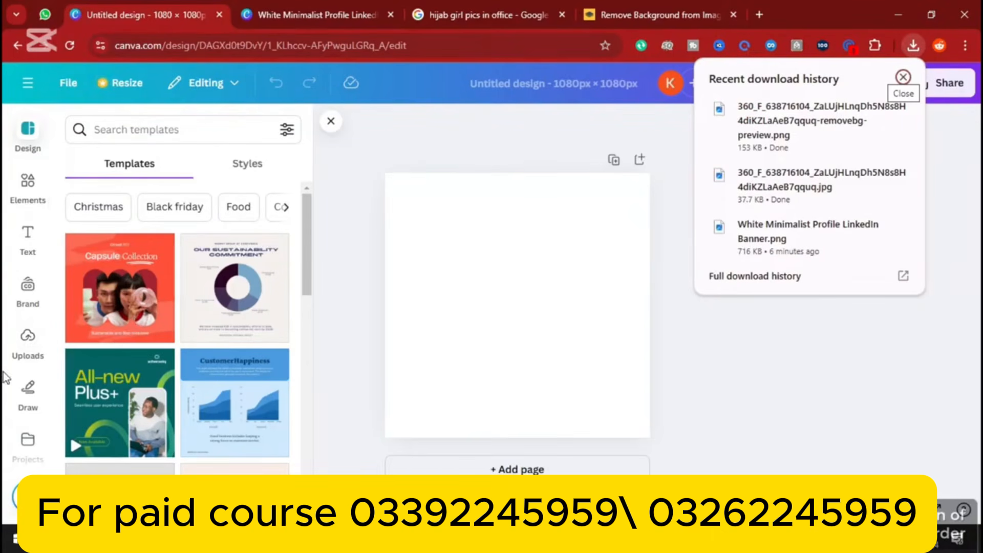
{"action": "left_click", "coordinate": [27, 348]}
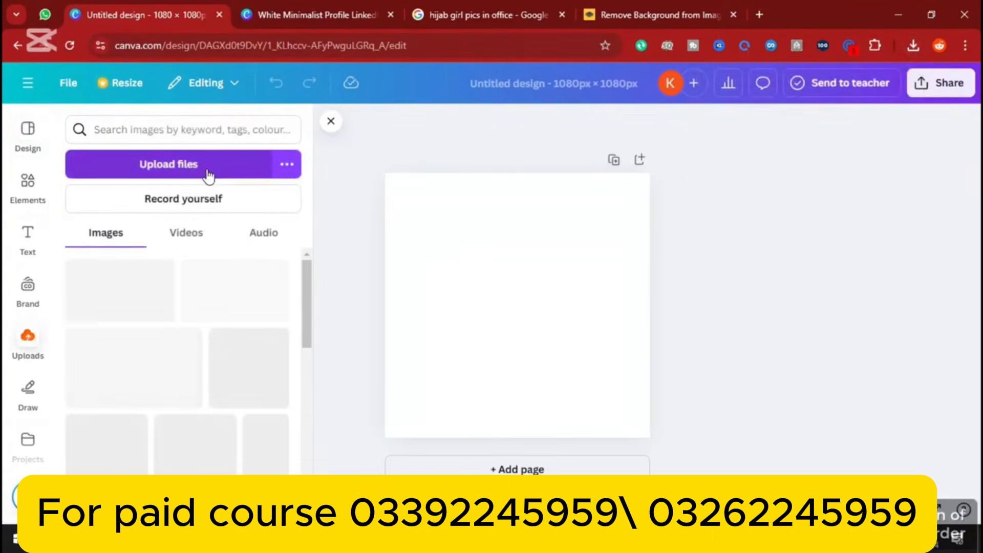
{"action": "left_click", "coordinate": [209, 174]}
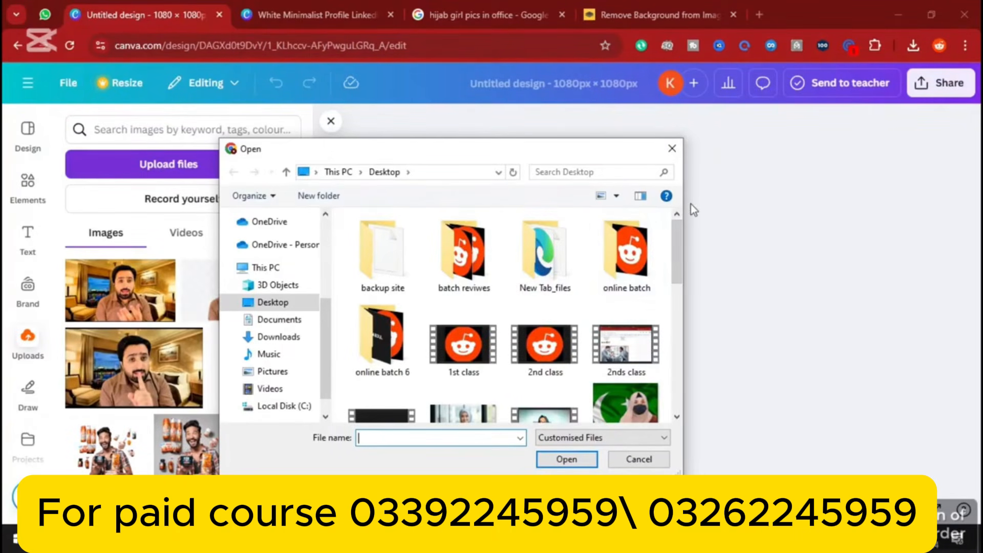
{"action": "scroll", "coordinate": [675, 253], "scroll_direction": "down", "scroll_amount": 5}
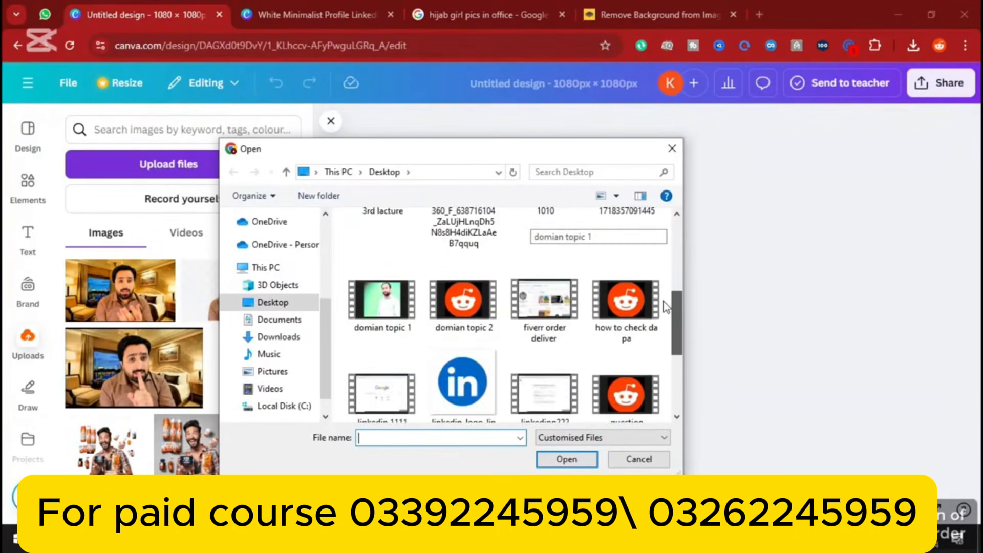
{"action": "scroll", "coordinate": [666, 308], "scroll_direction": "down", "scroll_amount": 5}
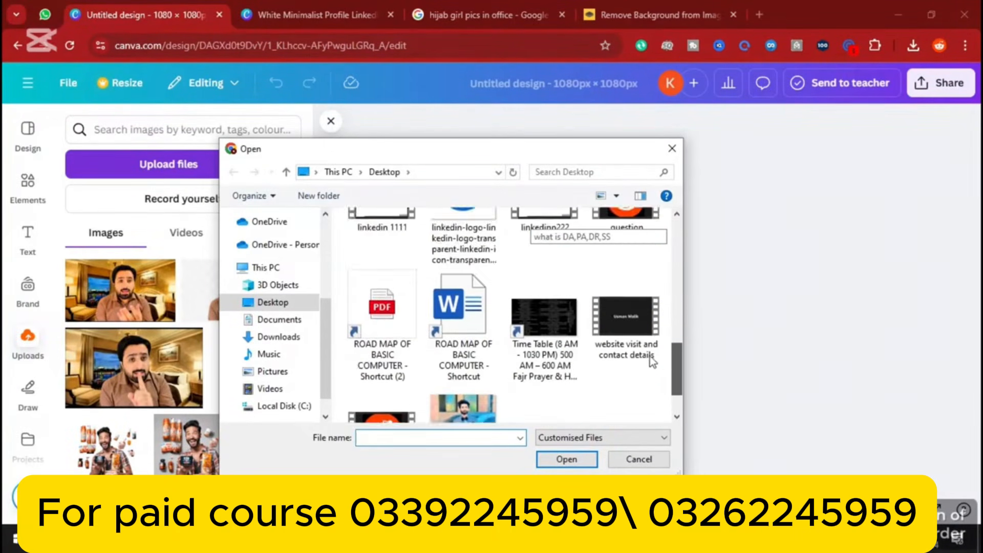
{"action": "left_click", "coordinate": [281, 338]}
{"action": "left_click", "coordinate": [519, 251]}
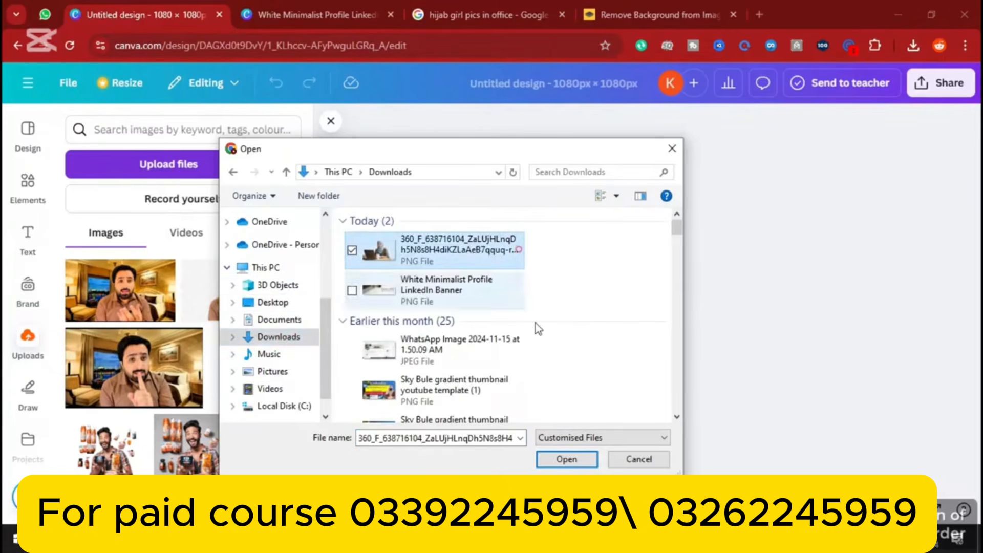
{"action": "left_click", "coordinate": [566, 460]}
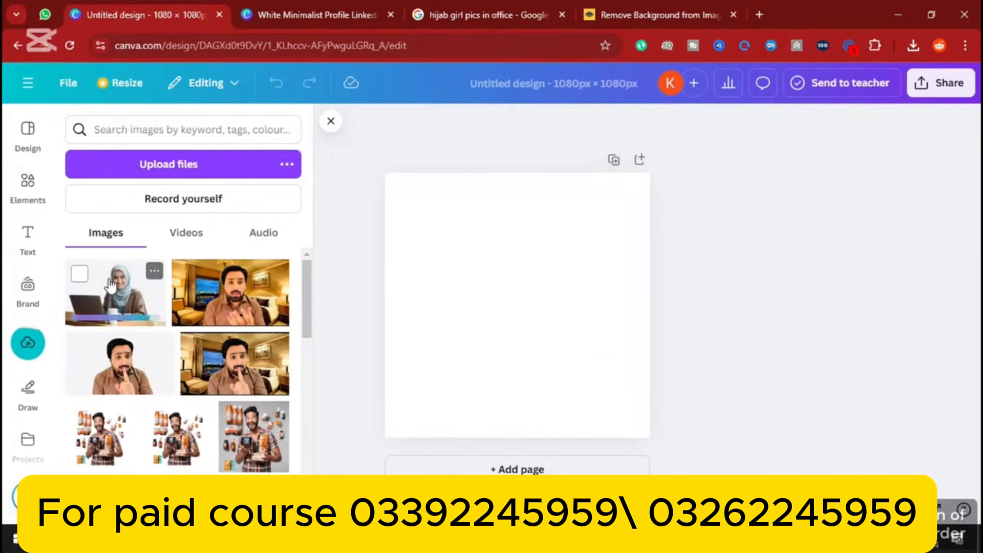
{"action": "left_click", "coordinate": [115, 301]}
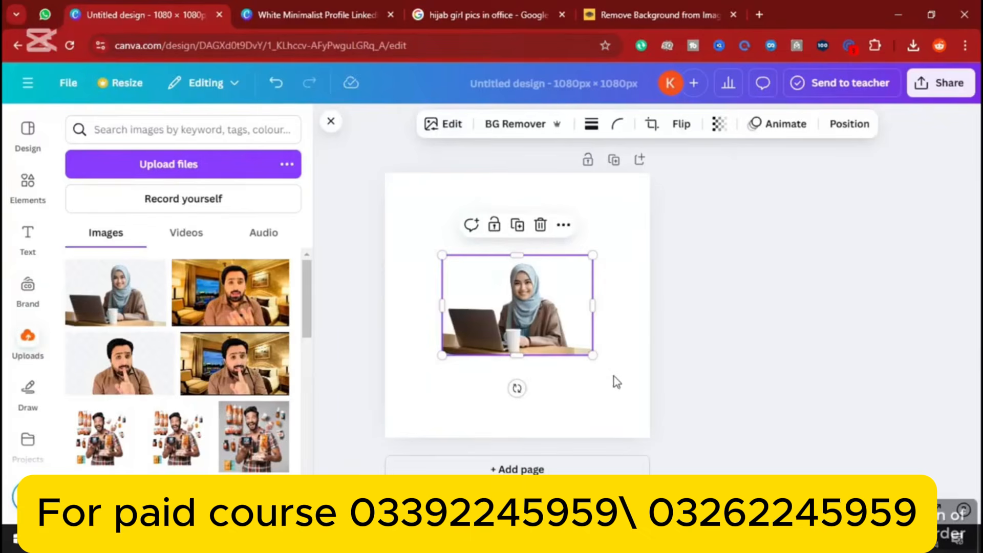
Scale up the hijab-woman cut-out to the page width and align it along the bottom edge
{"action": "left_click_drag", "start_coordinate": [592, 355], "coordinate": [748, 459]}
{"action": "left_click_drag", "start_coordinate": [560, 400], "coordinate": [500, 365]}
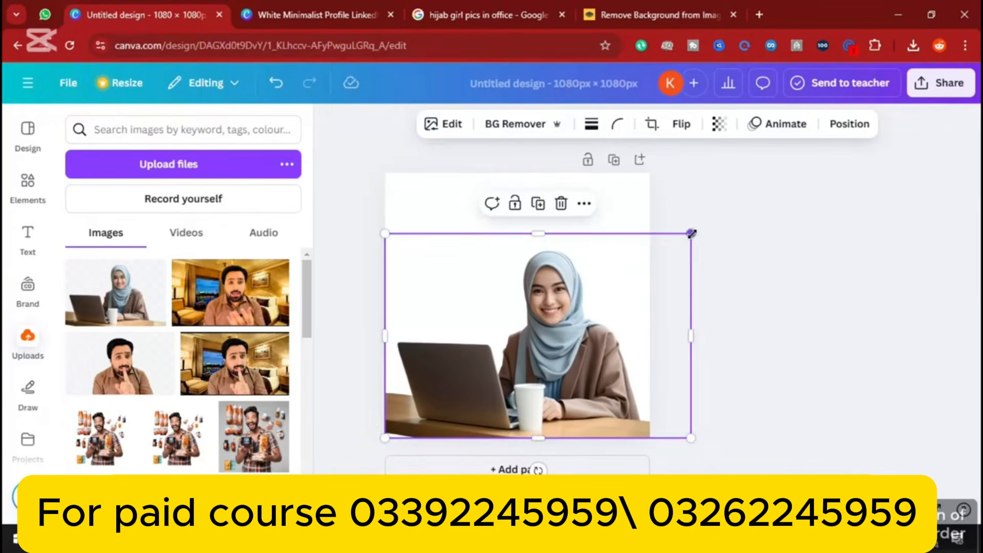
{"action": "left_click_drag", "start_coordinate": [691, 234], "coordinate": [715, 217]}
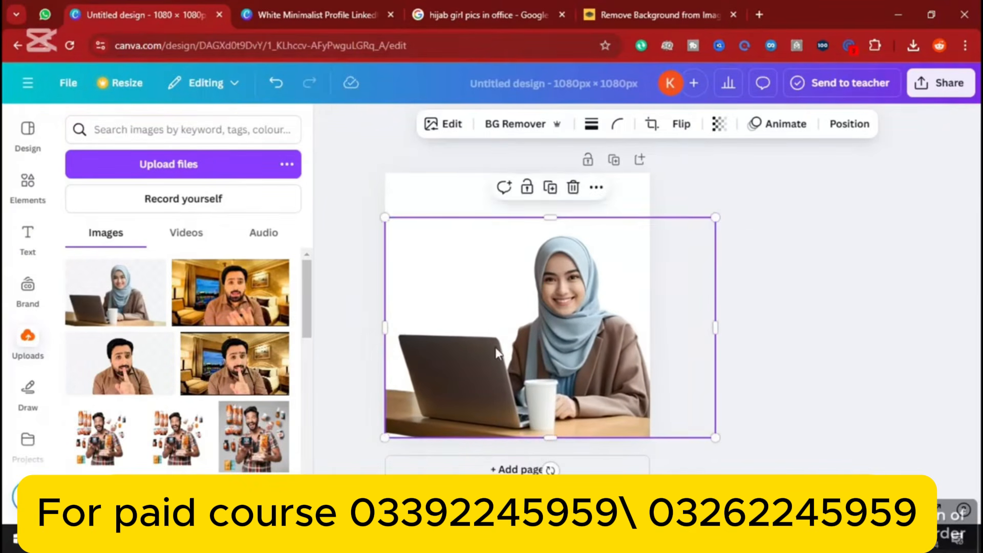
{"action": "left_click_drag", "start_coordinate": [489, 350], "coordinate": [479, 350]}
{"action": "left_click", "coordinate": [443, 191]}
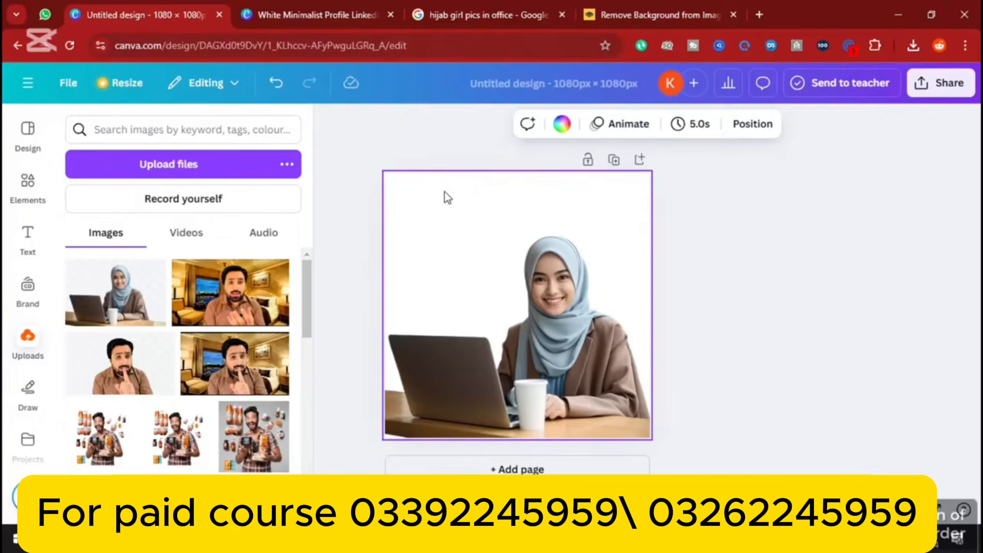
Set the page background to a custom yellow-orange #FFB800
{"action": "left_click", "coordinate": [562, 125]}
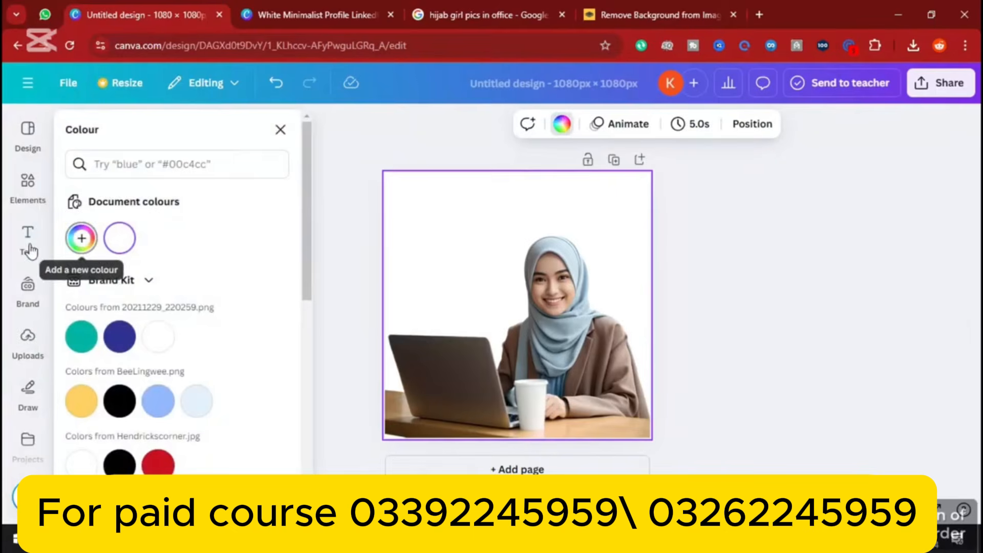
{"action": "left_click", "coordinate": [82, 239]}
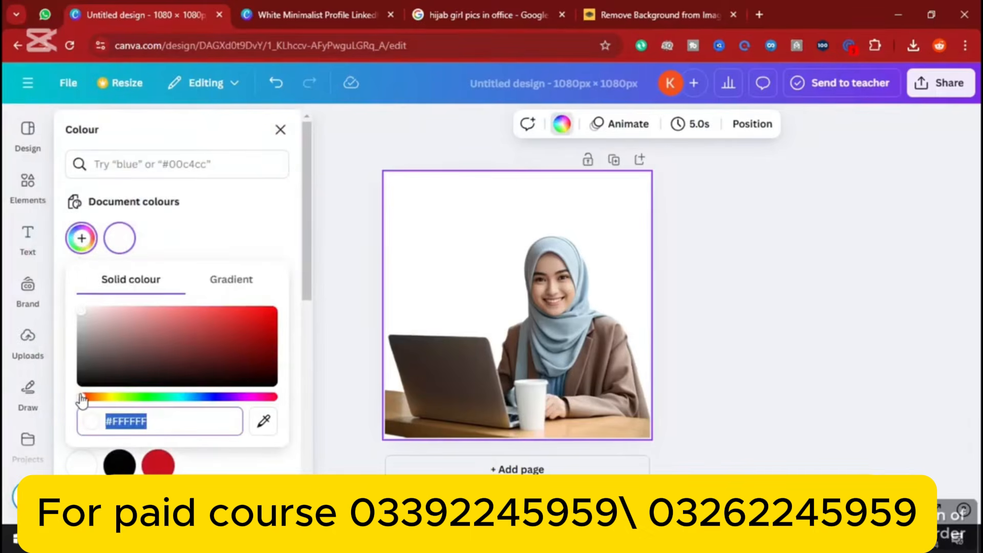
{"action": "left_click_drag", "start_coordinate": [82, 398], "coordinate": [101, 397]}
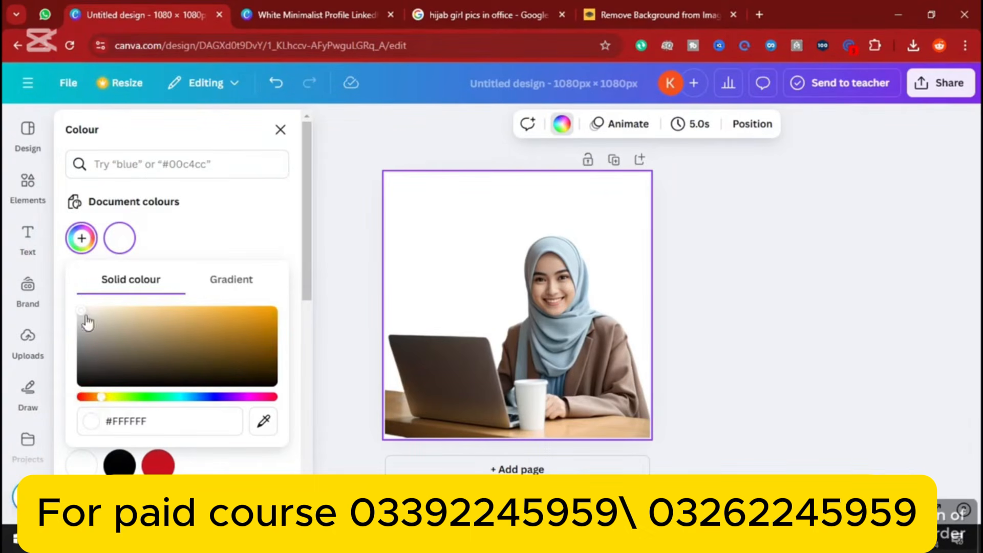
{"action": "left_click_drag", "start_coordinate": [86, 311], "coordinate": [254, 311]}
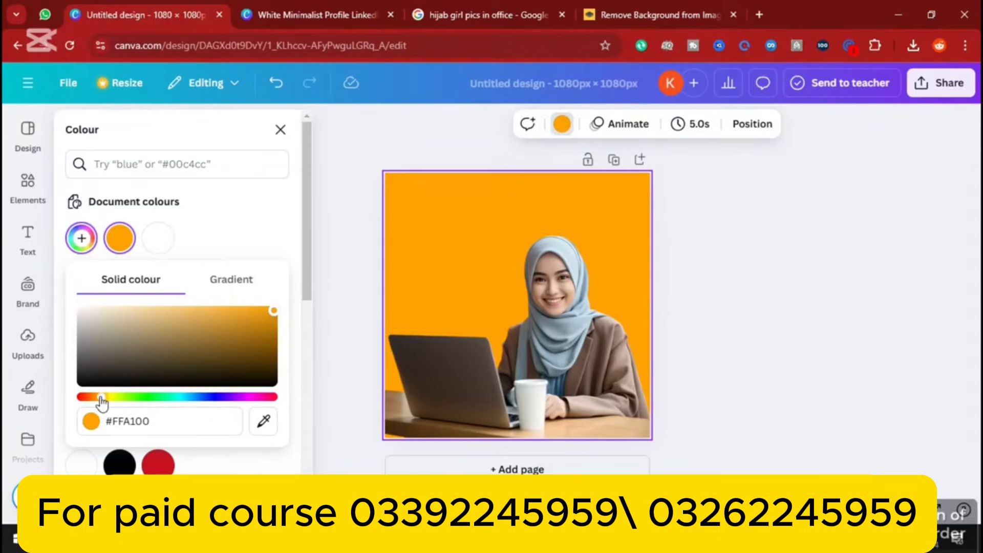
{"action": "left_click_drag", "start_coordinate": [104, 402], "coordinate": [105, 403]}
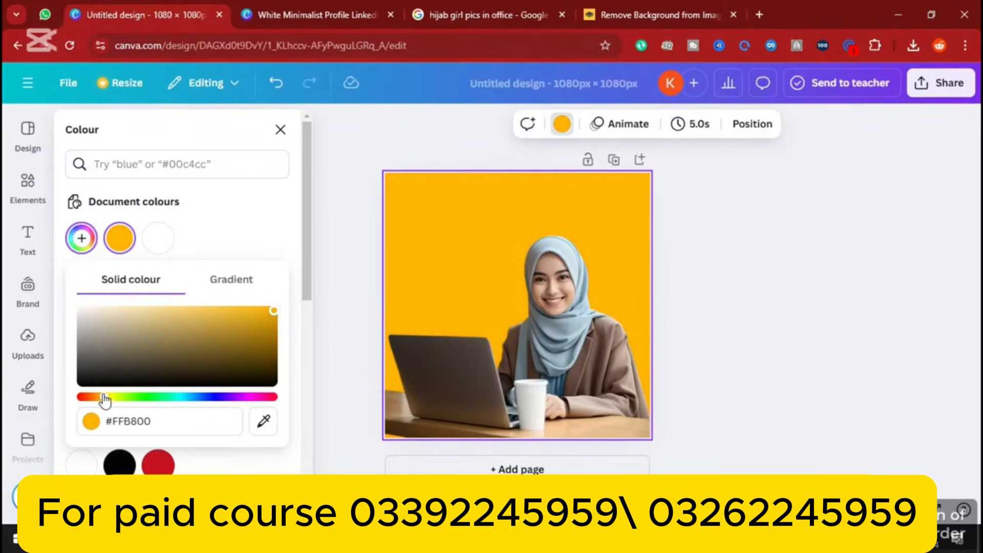
Enlarge the woman's image slightly further from its top-left corner
{"action": "left_click", "coordinate": [553, 309]}
{"action": "left_click_drag", "start_coordinate": [375, 218], "coordinate": [353, 199]}
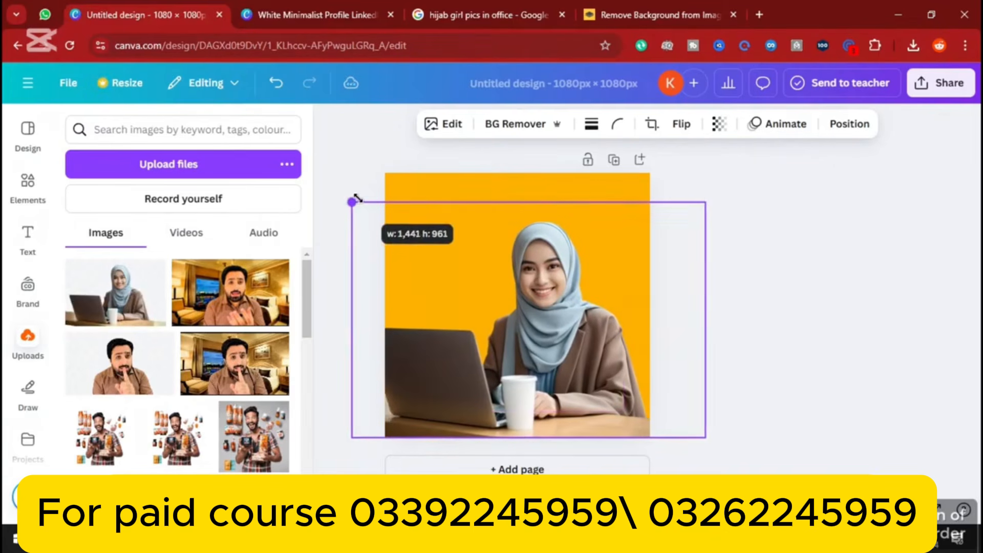
{"action": "left_click", "coordinate": [834, 259]}
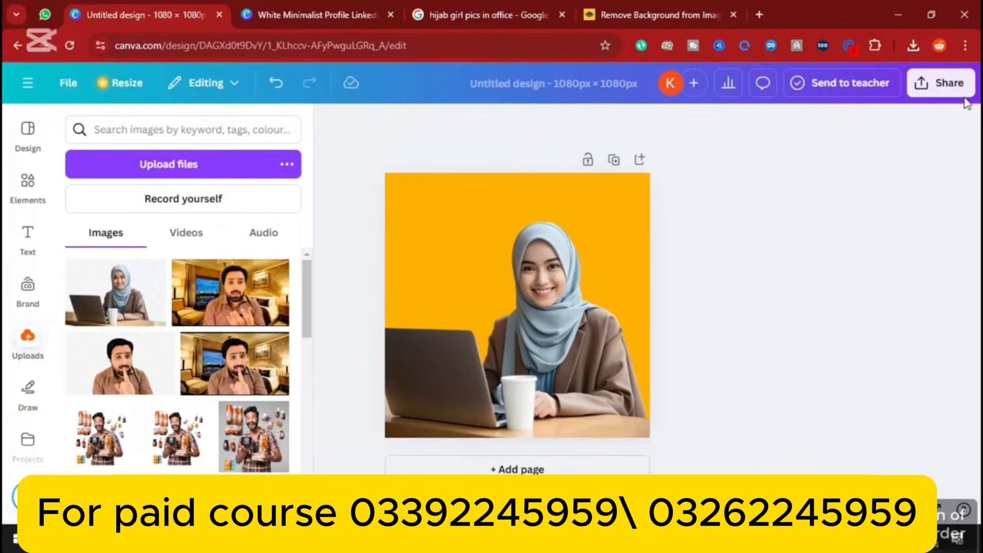
Download the design as a PNG and open Untitled design.png from Downloads
{"action": "left_click", "coordinate": [937, 84]}
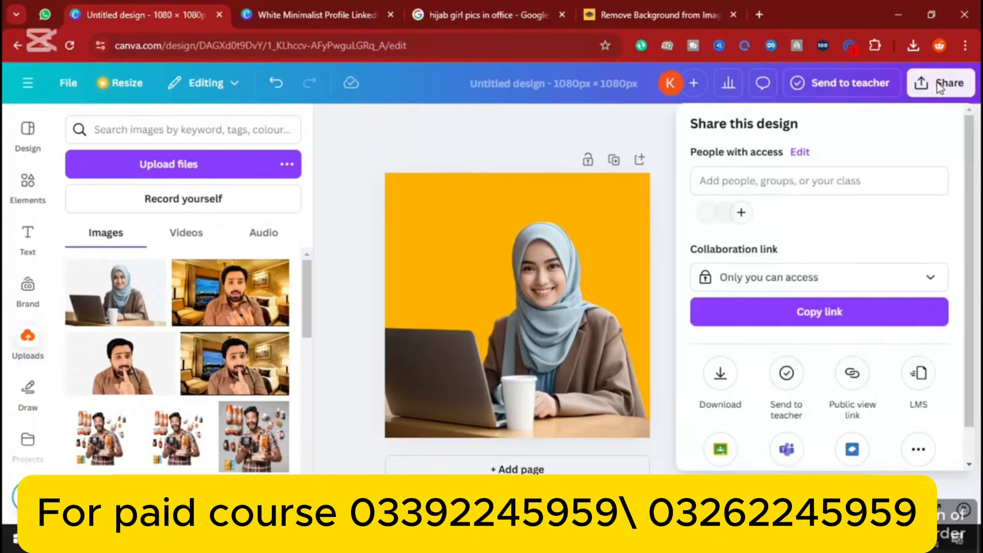
{"action": "left_click", "coordinate": [721, 373]}
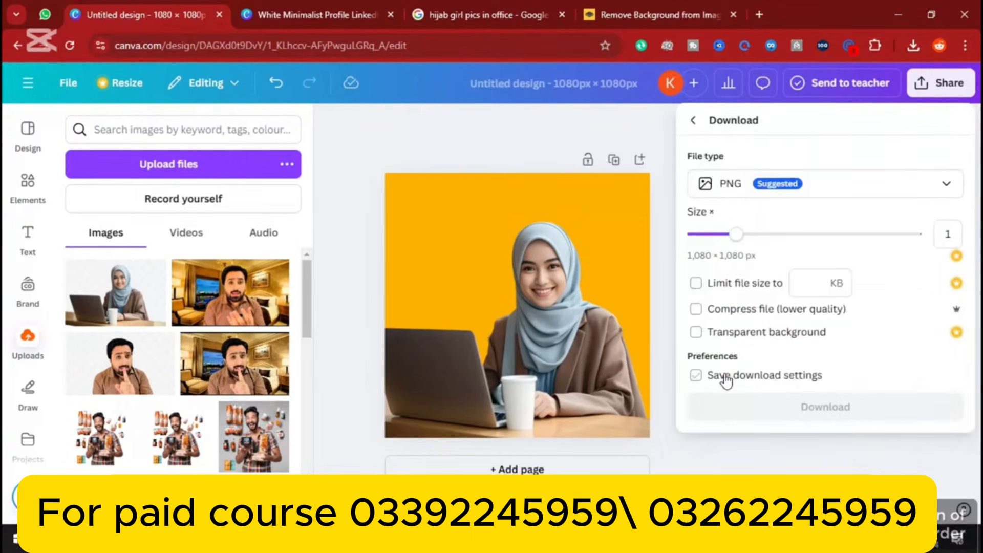
{"action": "left_click", "coordinate": [749, 410]}
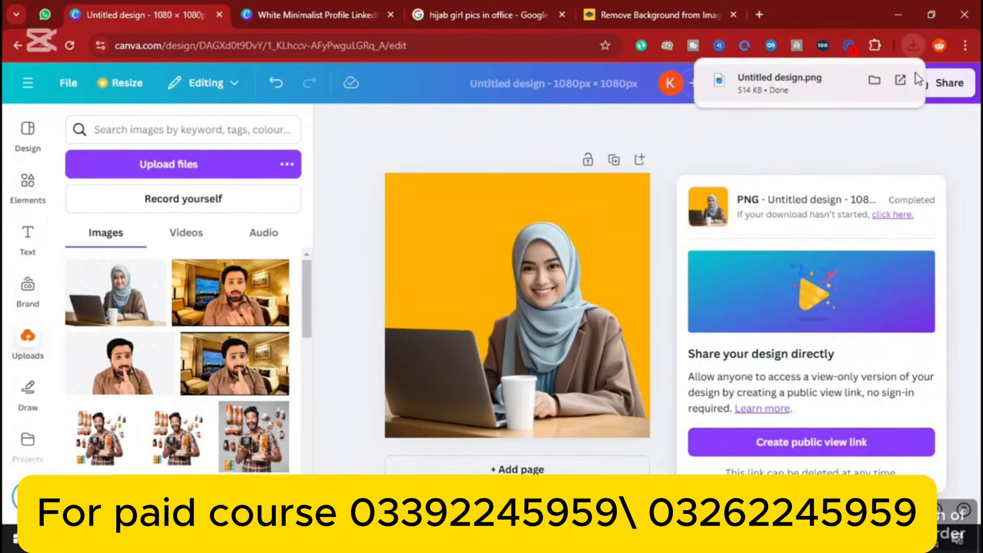
{"action": "left_click", "coordinate": [875, 82]}
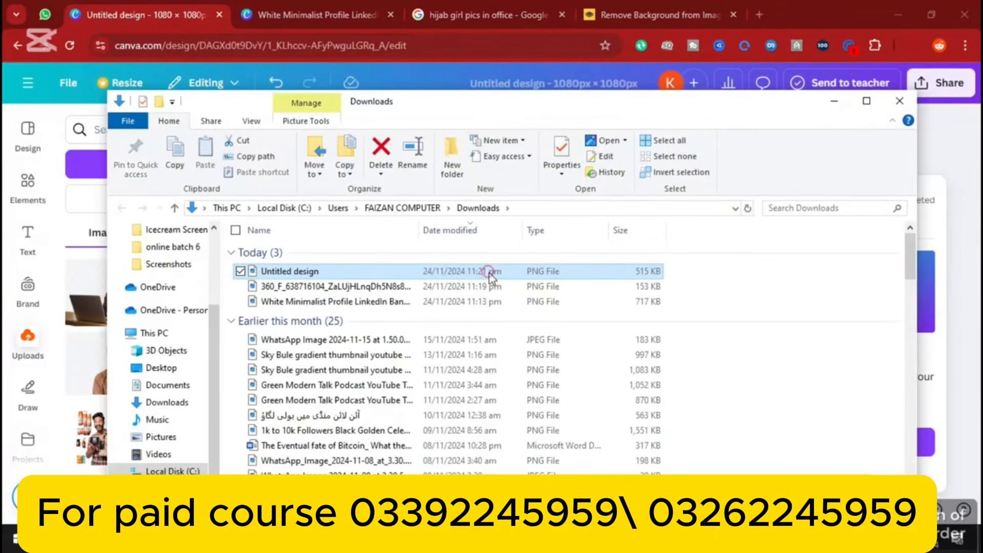
{"action": "double_click", "coordinate": [490, 274]}
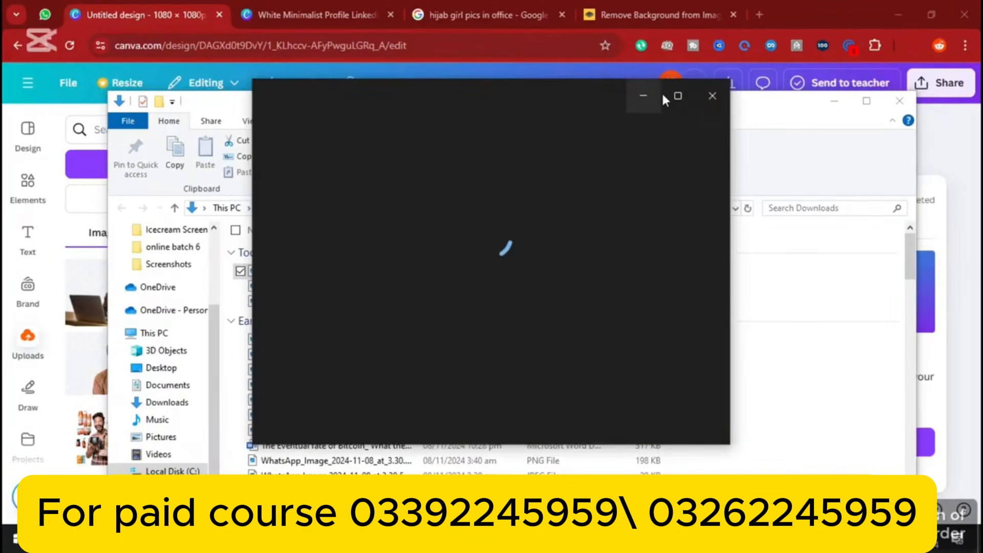
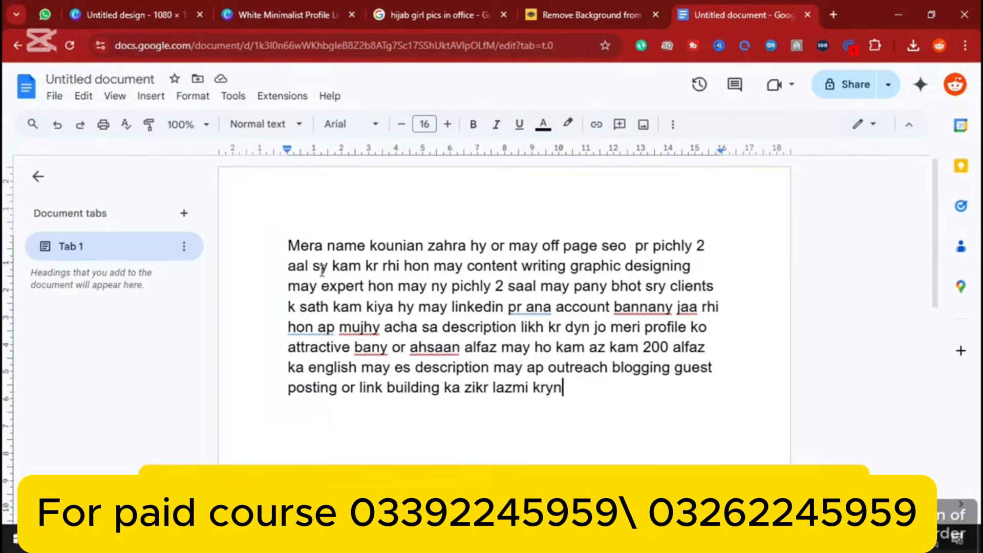
Fix the typos to read saal, apny and apna, then select the whole request paragraph
{"action": "left_click", "coordinate": [290, 264]}
{"action": "type", "text": "s"}
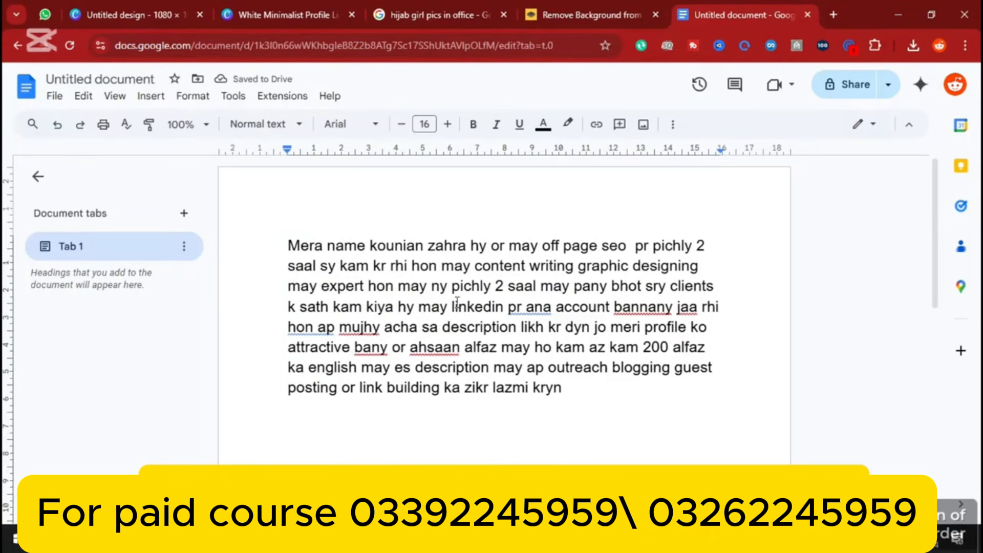
{"action": "left_click", "coordinate": [588, 287]}
{"action": "key", "text": "BackSpace"}
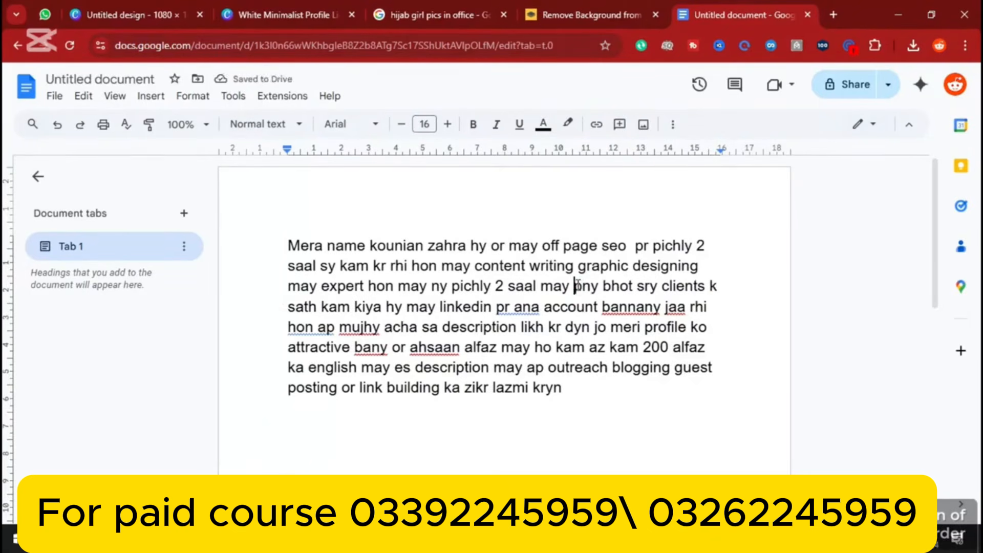
{"action": "left_click", "coordinate": [577, 286]}
{"action": "type", "text": "a"}
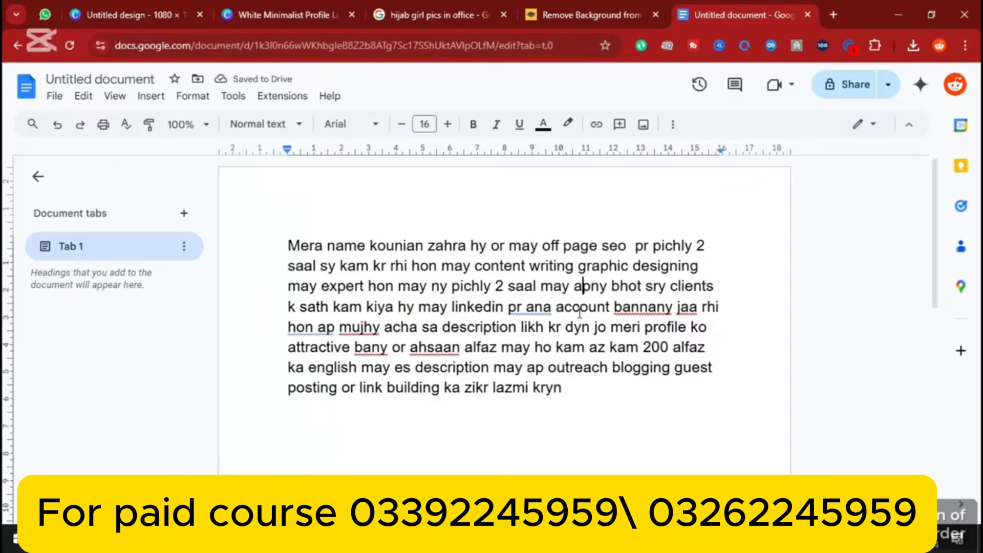
{"action": "left_click", "coordinate": [527, 307]}
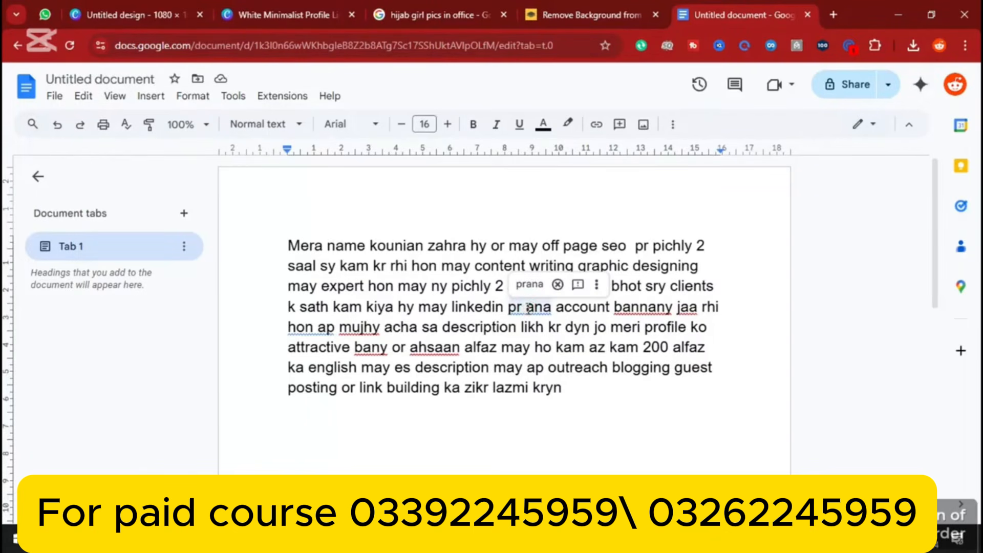
{"action": "type", "text": "p"}
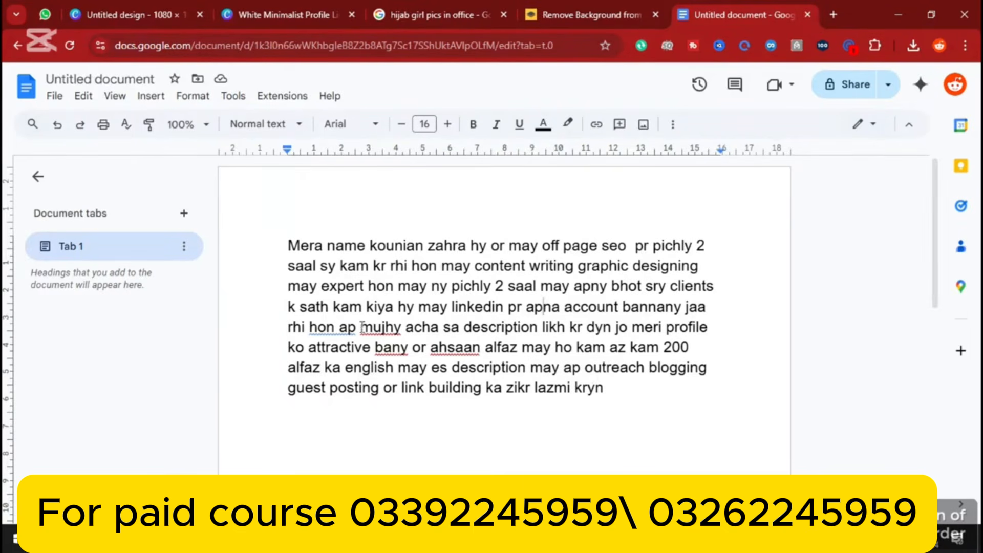
{"action": "left_click_drag", "start_coordinate": [288, 246], "coordinate": [654, 397]}
{"action": "key", "text": "ctrl+c"}
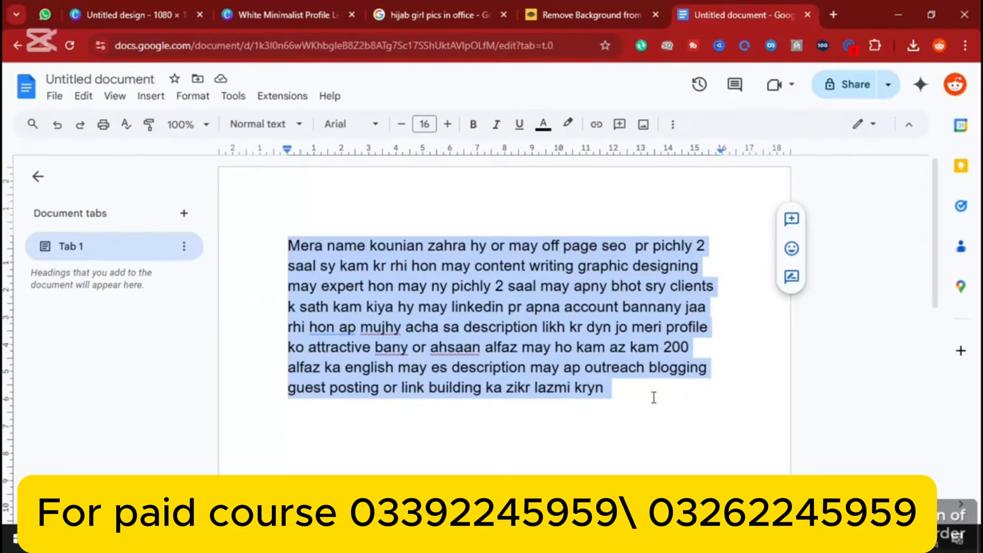
Paste the request into ChatGPT at chat.openai.com, send it, and select the generated description
{"action": "left_click", "coordinate": [833, 14]}
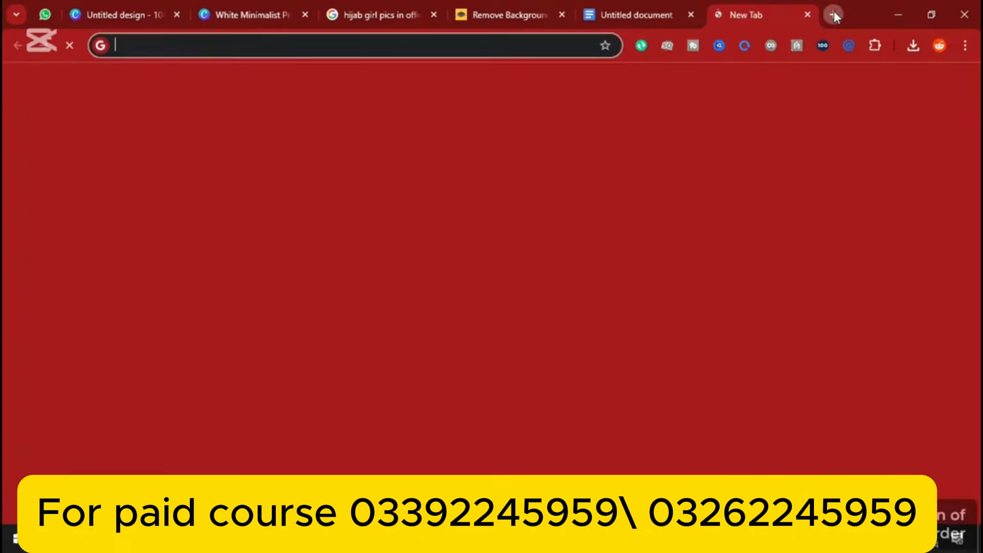
{"action": "type", "text": "ch"}
{"action": "left_click", "coordinate": [293, 75]}
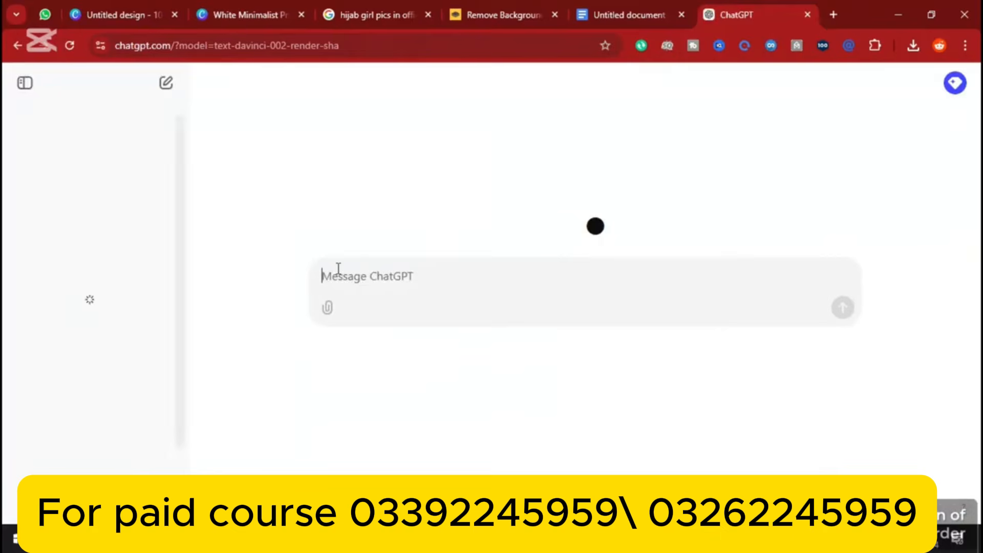
{"action": "key", "text": "ctrl+v"}
{"action": "key", "text": "Return"}
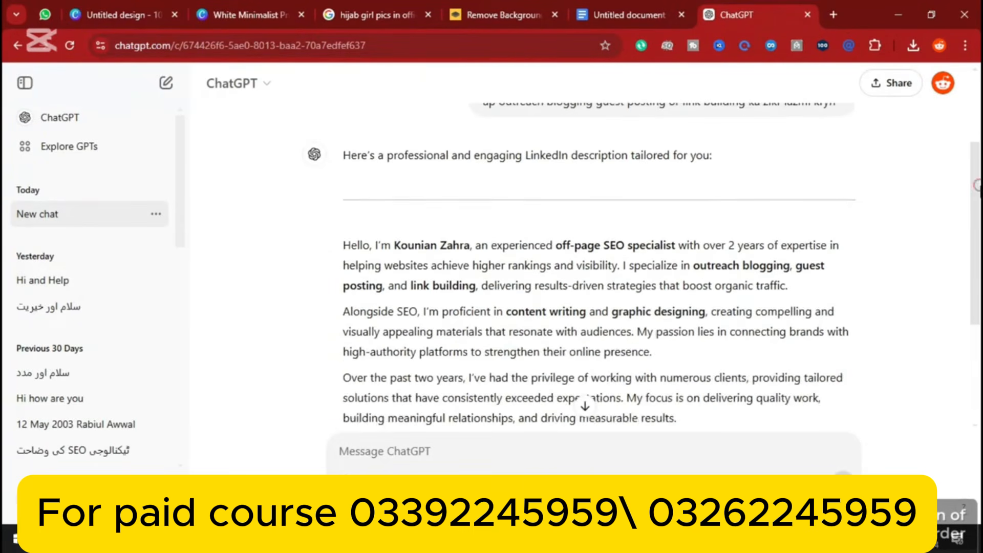
{"action": "left_click_drag", "start_coordinate": [975, 180], "coordinate": [962, 240]}
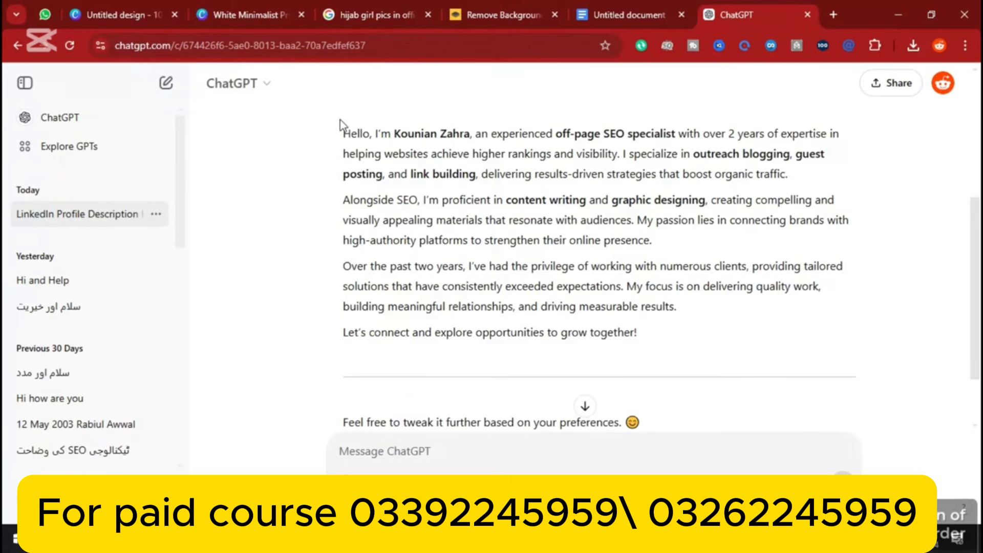
{"action": "left_click_drag", "start_coordinate": [343, 129], "coordinate": [734, 370]}
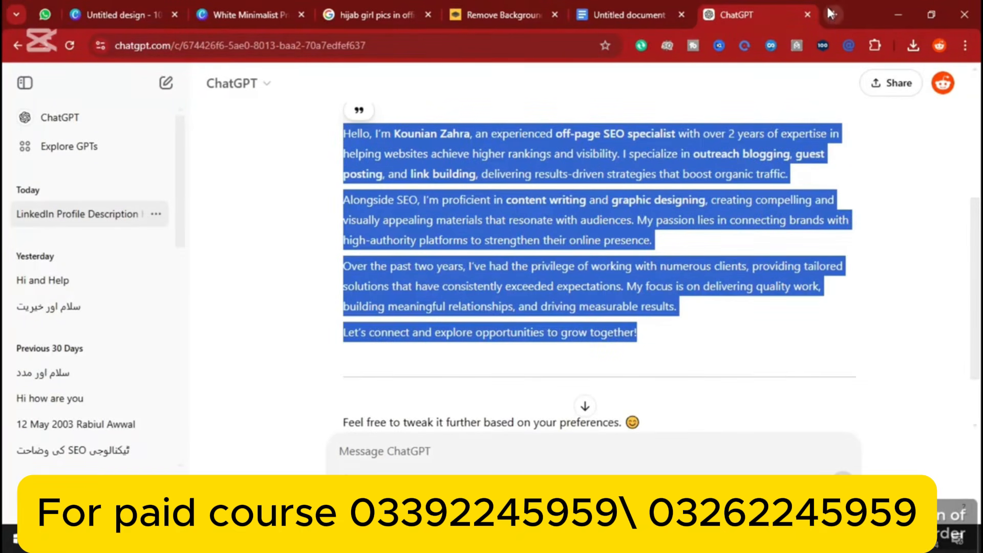
{"action": "left_click", "coordinate": [942, 197]}
{"action": "left_click", "coordinate": [965, 45]}
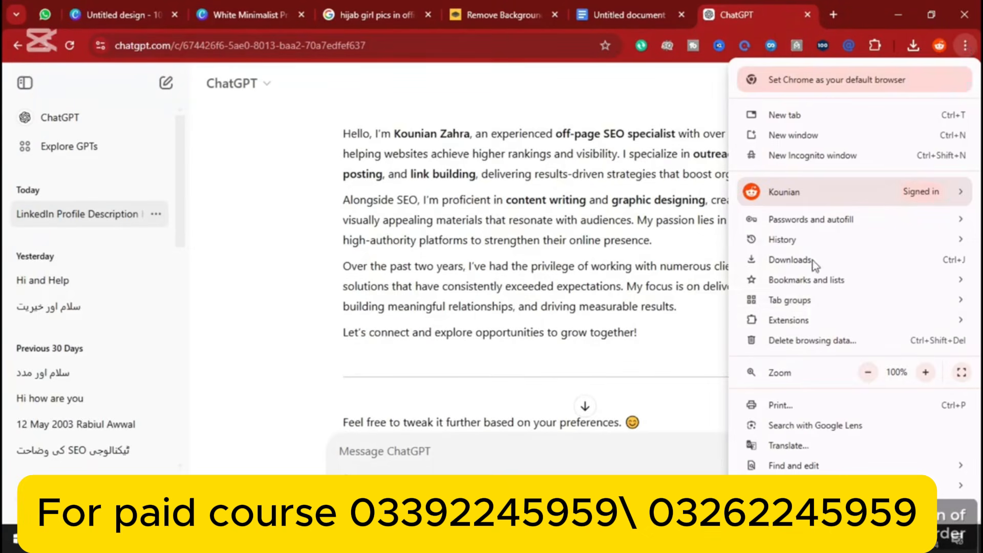
{"action": "left_click", "coordinate": [782, 444]}
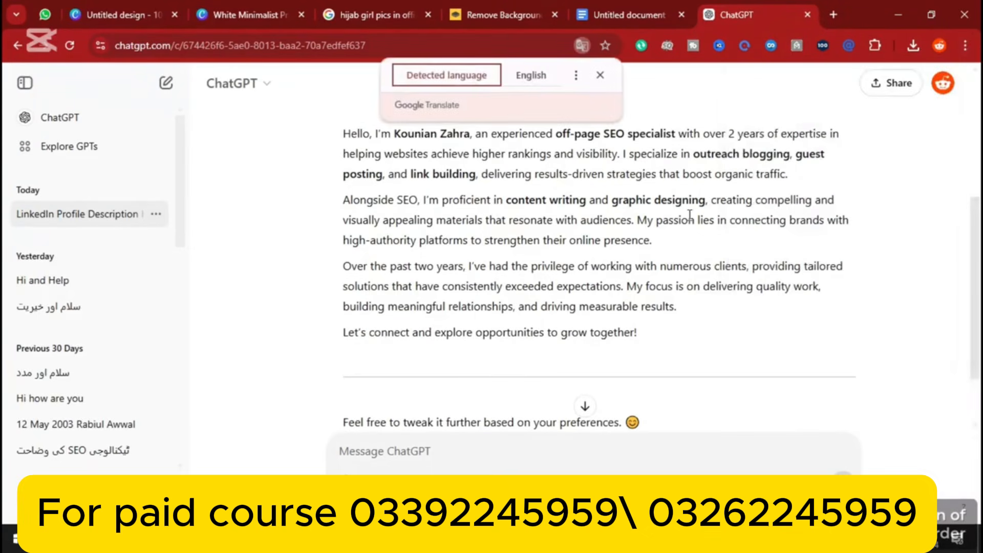
{"action": "left_click", "coordinate": [535, 77]}
{"action": "left_click", "coordinate": [577, 78]}
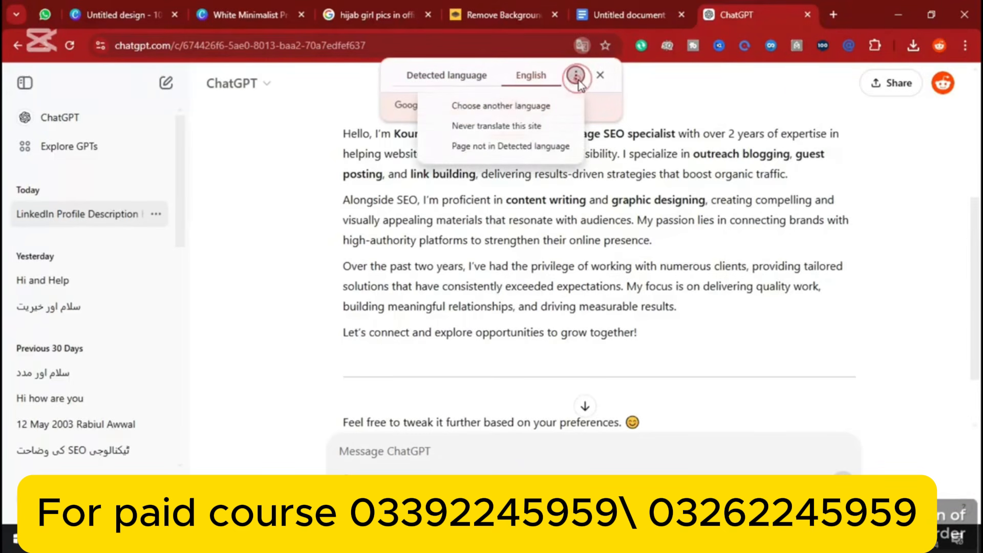
{"action": "left_click", "coordinate": [522, 112]}
{"action": "left_click", "coordinate": [499, 102]}
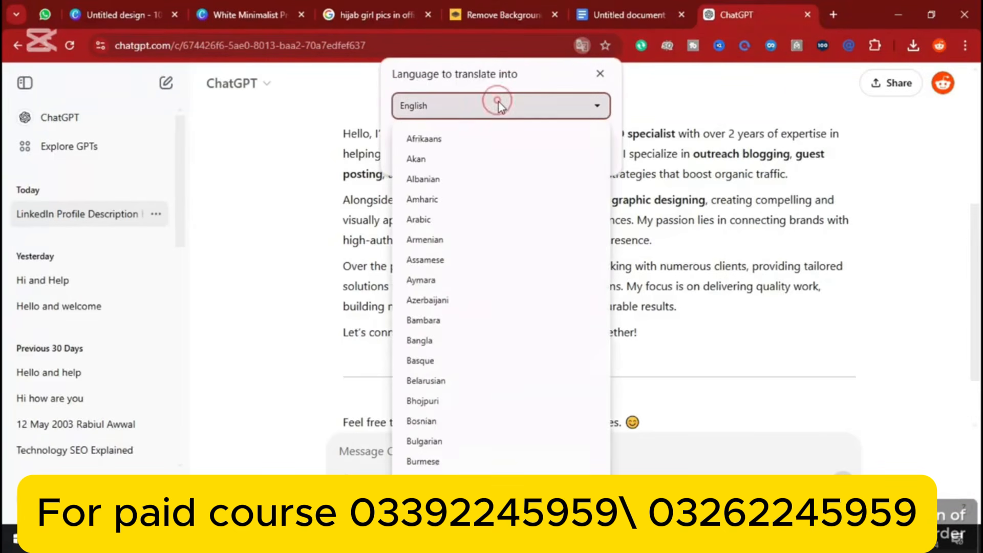
{"action": "scroll", "coordinate": [501, 277], "scroll_direction": "down", "scroll_amount": 5}
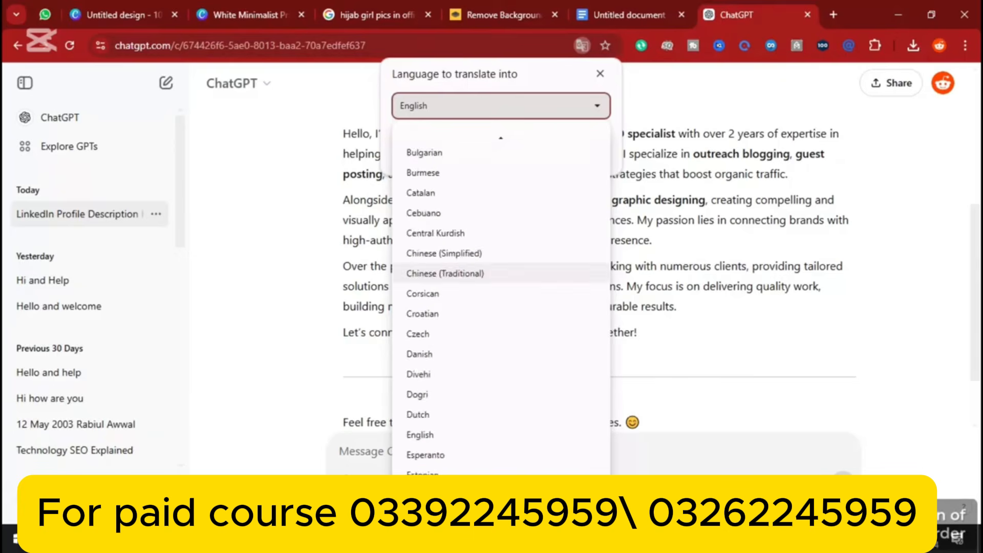
{"action": "scroll", "coordinate": [499, 276], "scroll_direction": "down", "scroll_amount": 13}
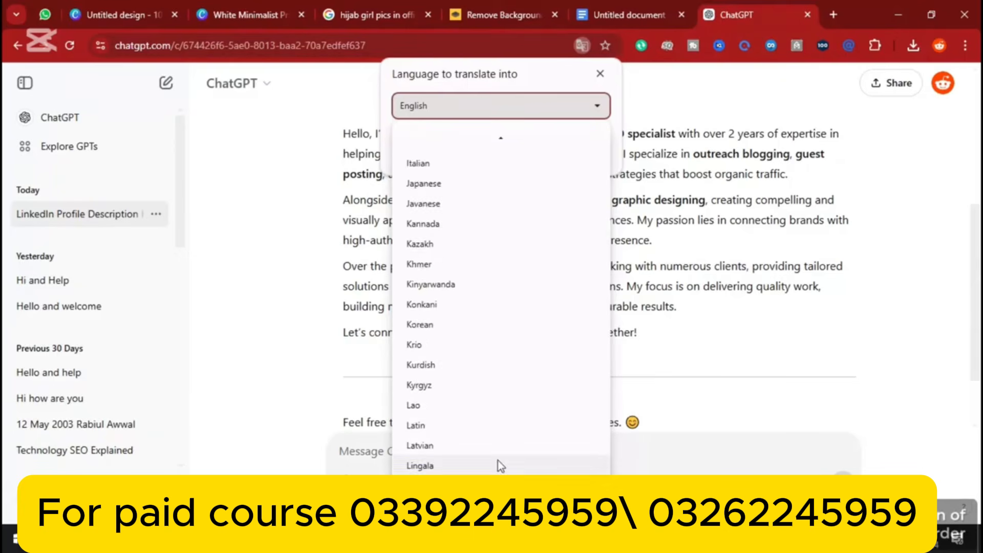
{"action": "scroll", "coordinate": [497, 460], "scroll_direction": "down", "scroll_amount": 10}
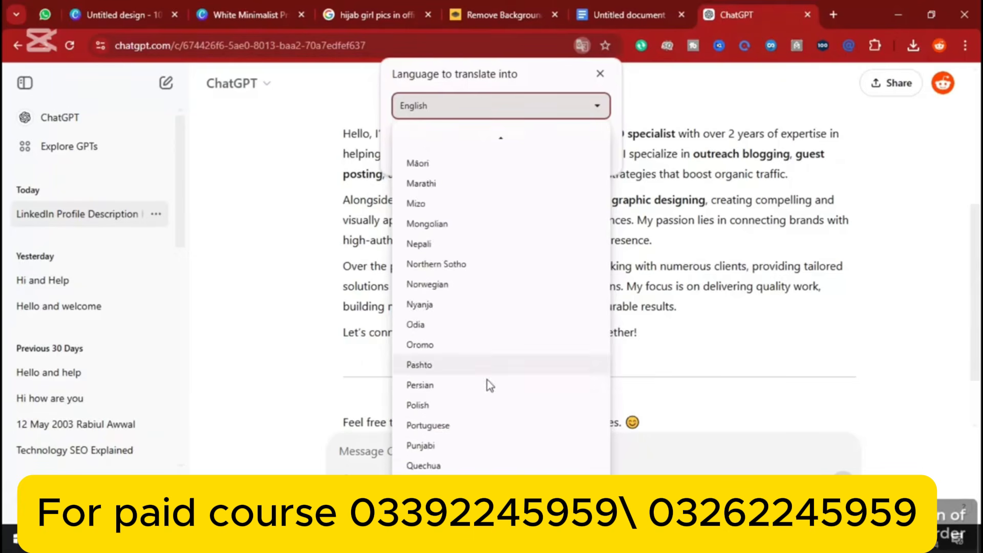
{"action": "scroll", "coordinate": [489, 409], "scroll_direction": "down", "scroll_amount": 7}
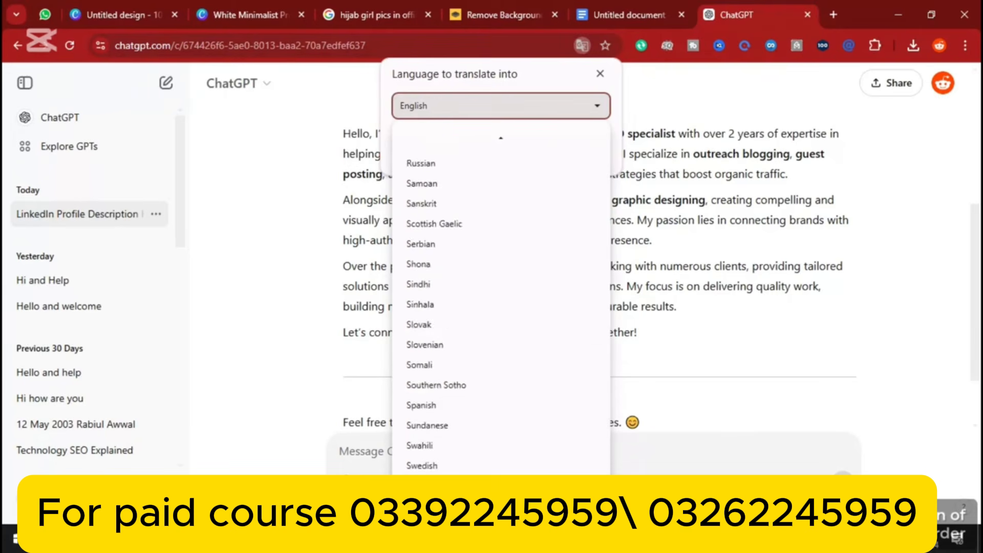
{"action": "scroll", "coordinate": [487, 330], "scroll_direction": "down", "scroll_amount": 6}
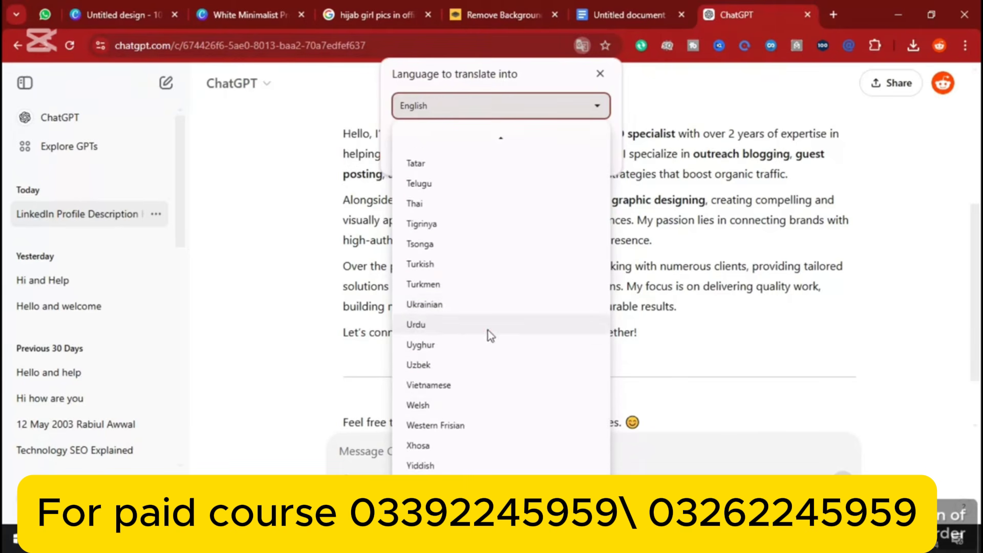
{"action": "left_click", "coordinate": [486, 327]}
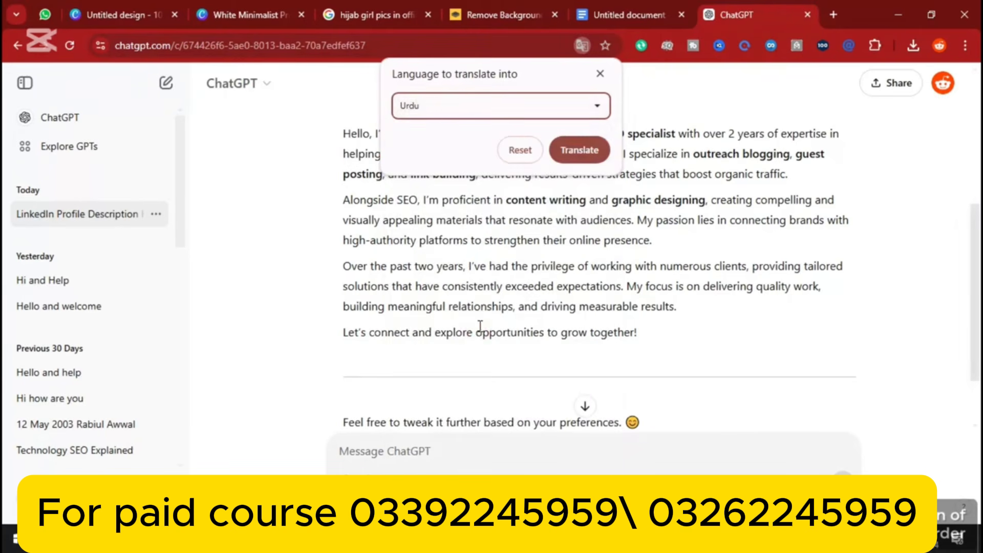
{"action": "left_click", "coordinate": [579, 150]}
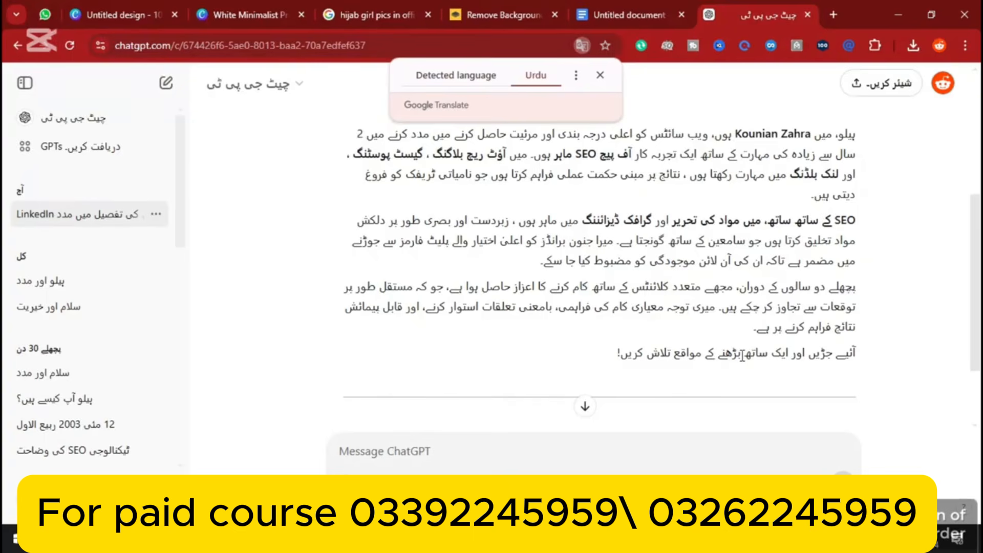
{"action": "left_click", "coordinate": [576, 75]}
{"action": "left_click", "coordinate": [507, 106]}
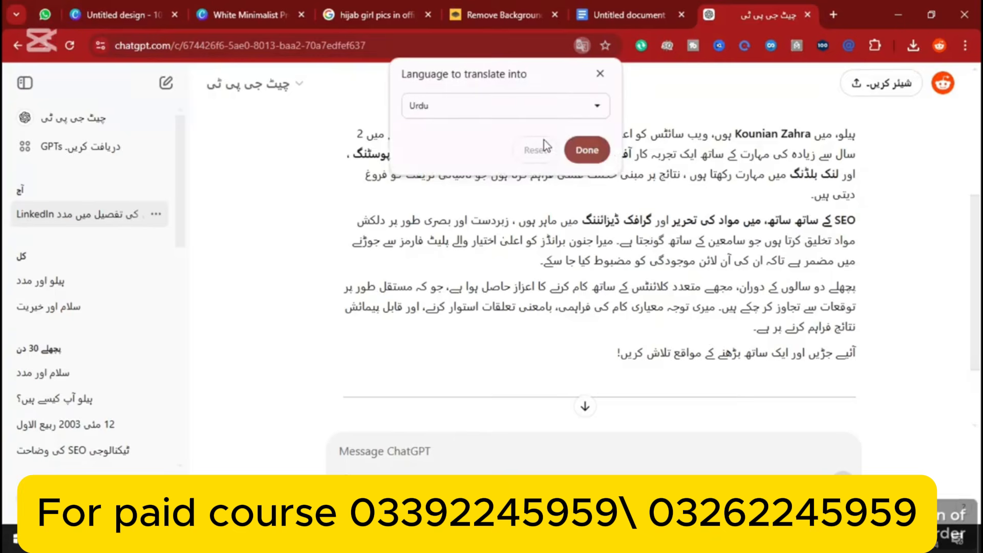
{"action": "left_click", "coordinate": [576, 112]}
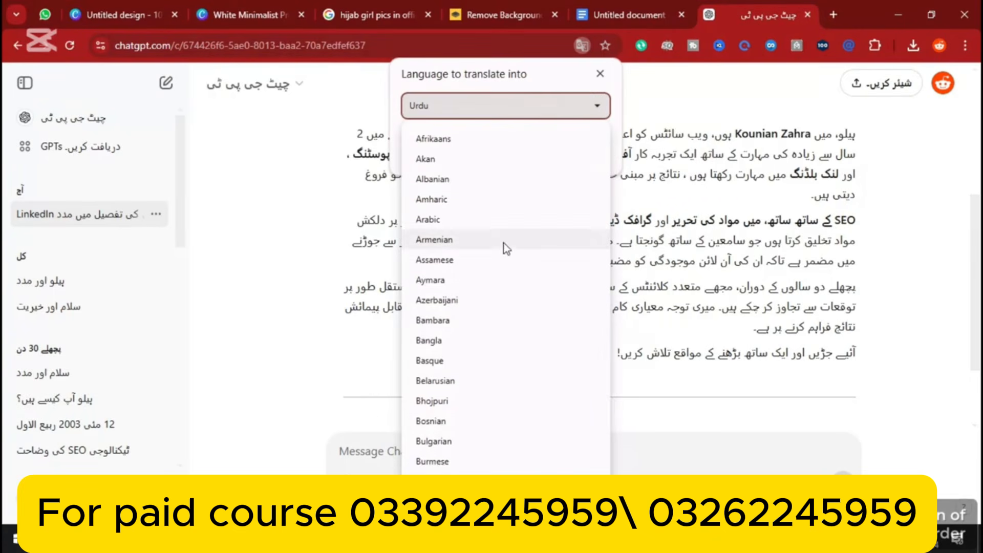
{"action": "scroll", "coordinate": [476, 318], "scroll_direction": "down", "scroll_amount": 10}
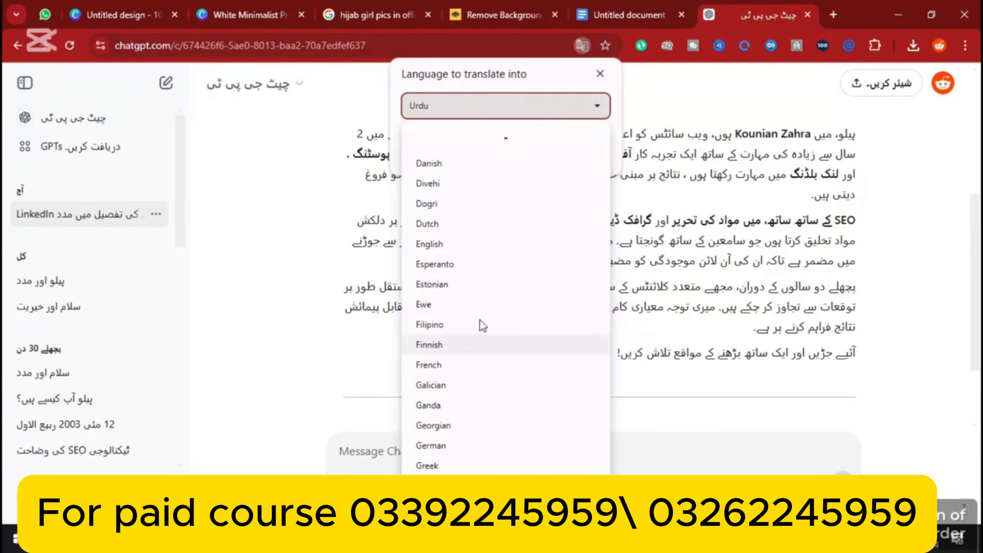
{"action": "left_click", "coordinate": [461, 244]}
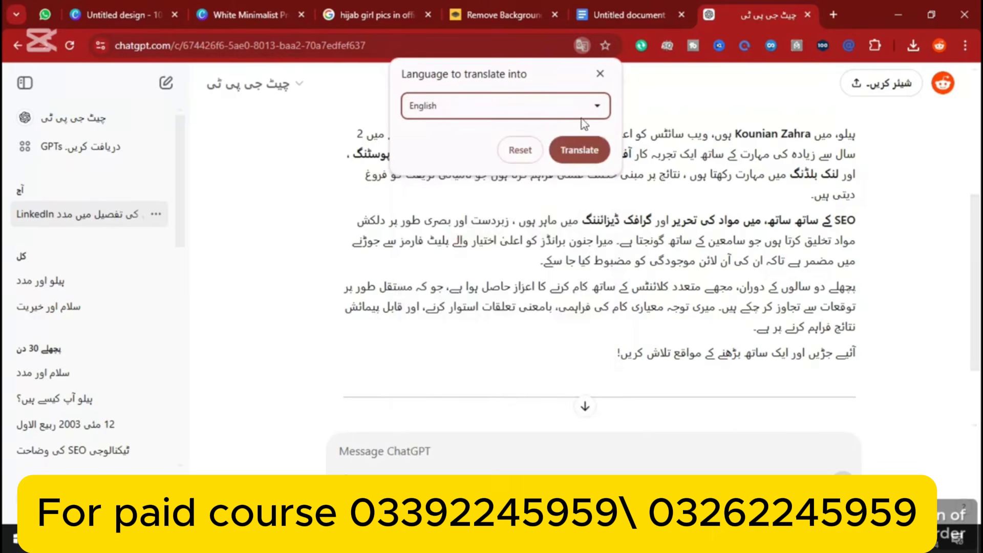
{"action": "left_click", "coordinate": [573, 149]}
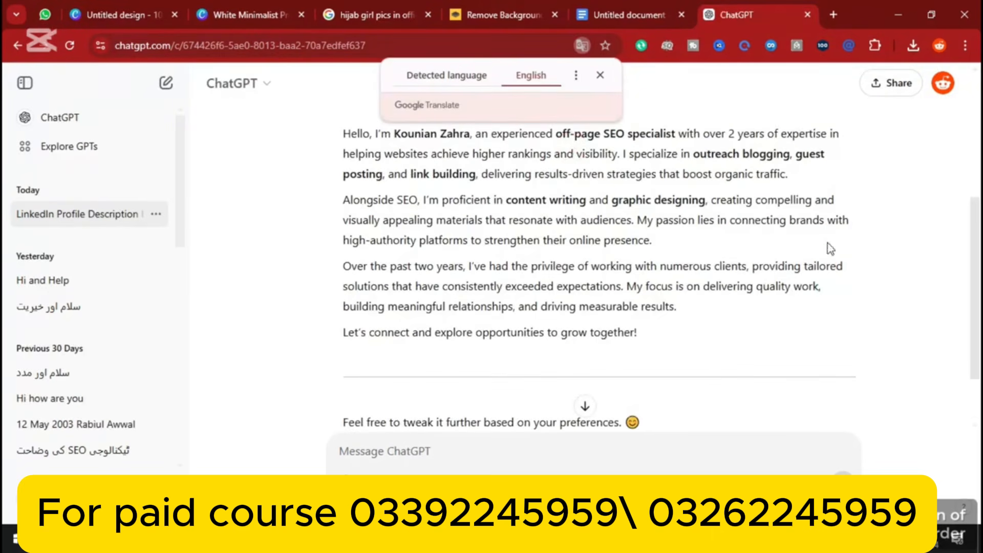
{"action": "left_click", "coordinate": [680, 345]}
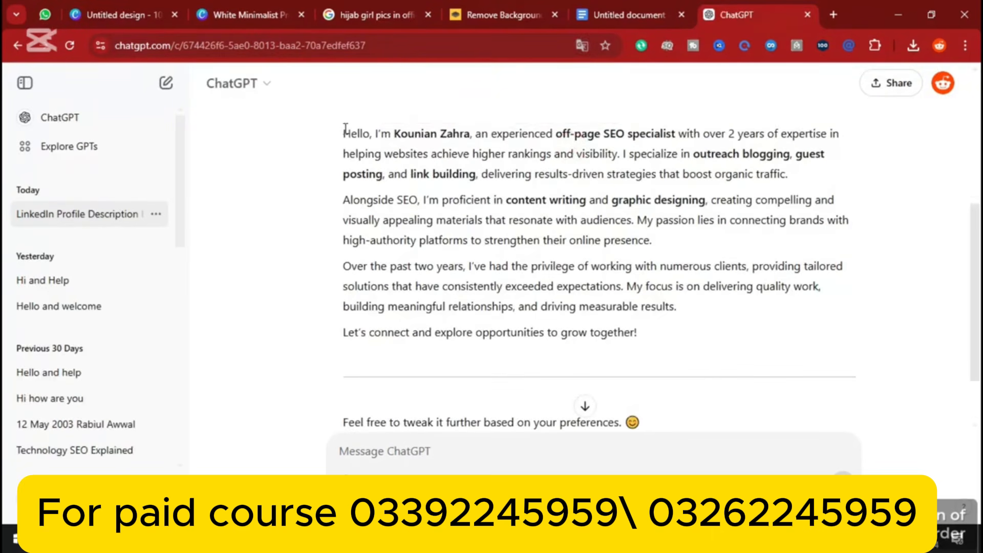
Paste the four-paragraph ChatGPT description on a new line after the request ending 'kryn'
{"action": "left_click_drag", "start_coordinate": [344, 132], "coordinate": [717, 368]}
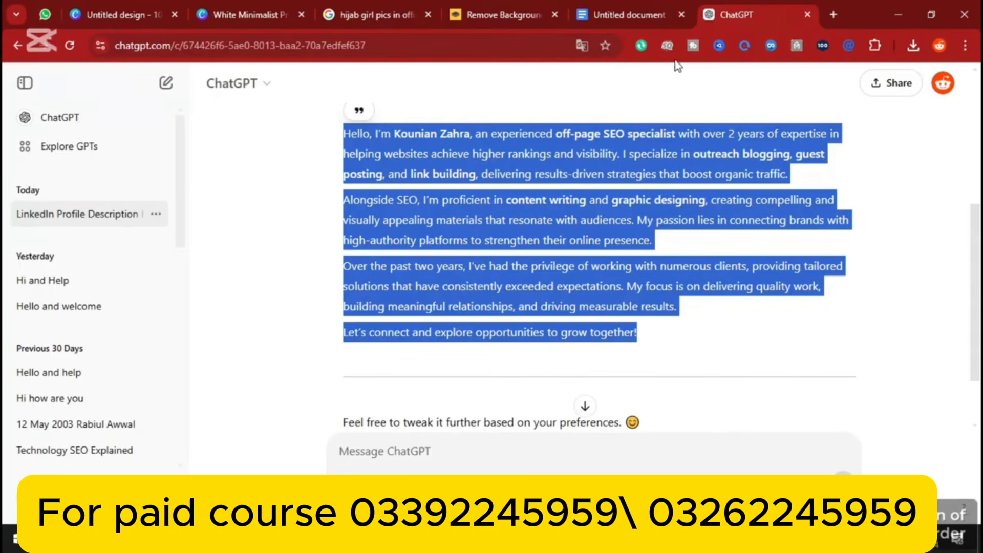
{"action": "left_click", "coordinate": [621, 7]}
{"action": "left_click", "coordinate": [634, 391]}
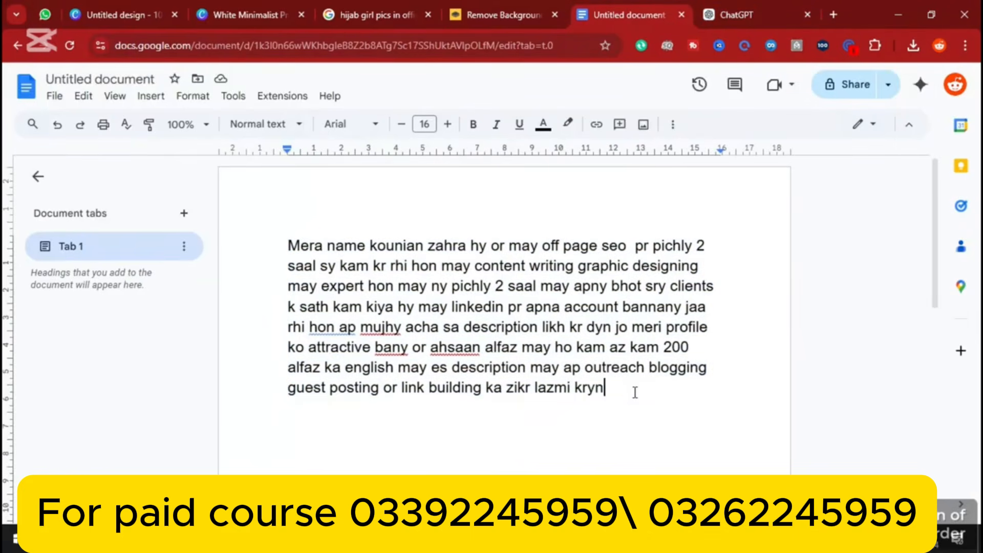
{"action": "key", "text": "Return"}
{"action": "key", "text": "Return"}
{"action": "key", "text": "Return"}
{"action": "key", "text": "ctrl+v"}
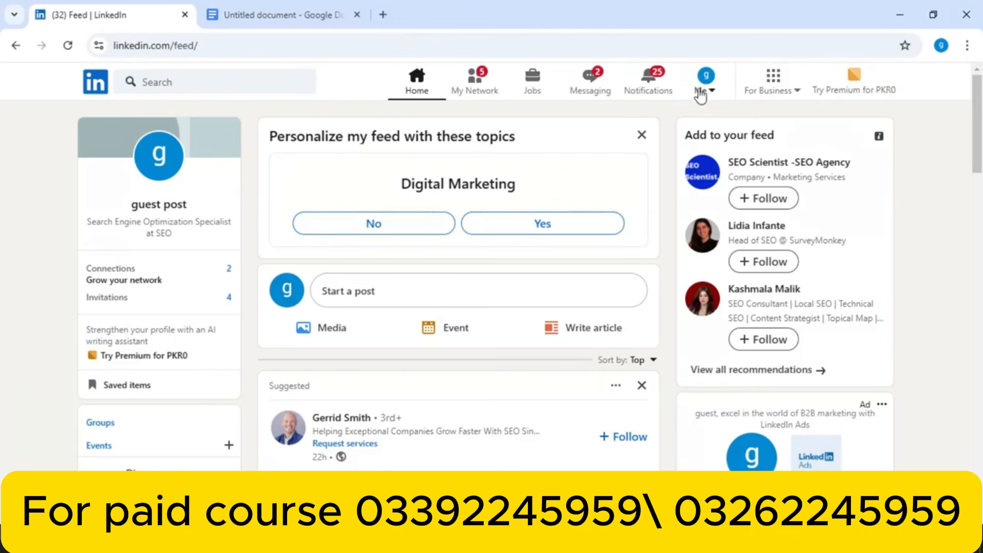
Open your own LinkedIn profile page from the account menu
{"action": "left_click", "coordinate": [163, 208]}
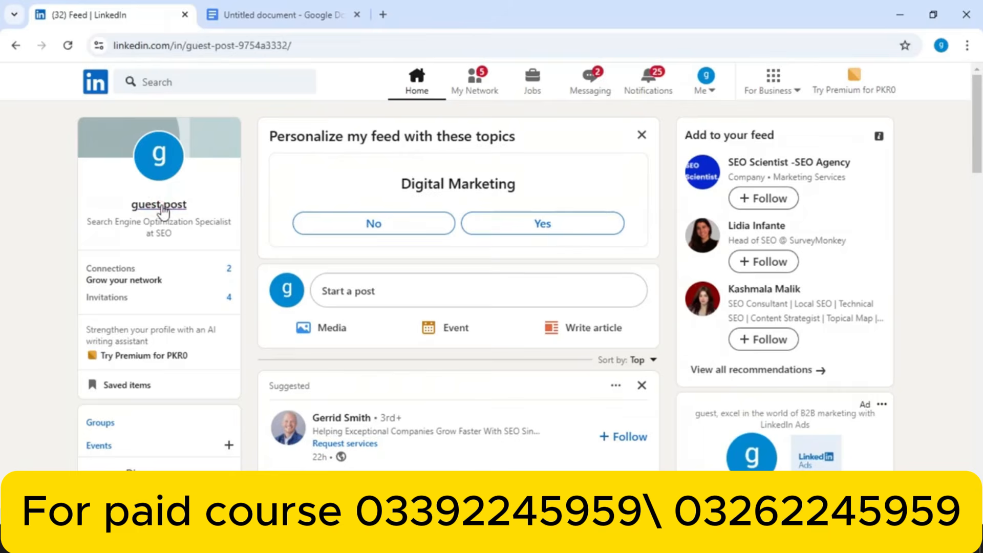
{"action": "left_click", "coordinate": [706, 91]}
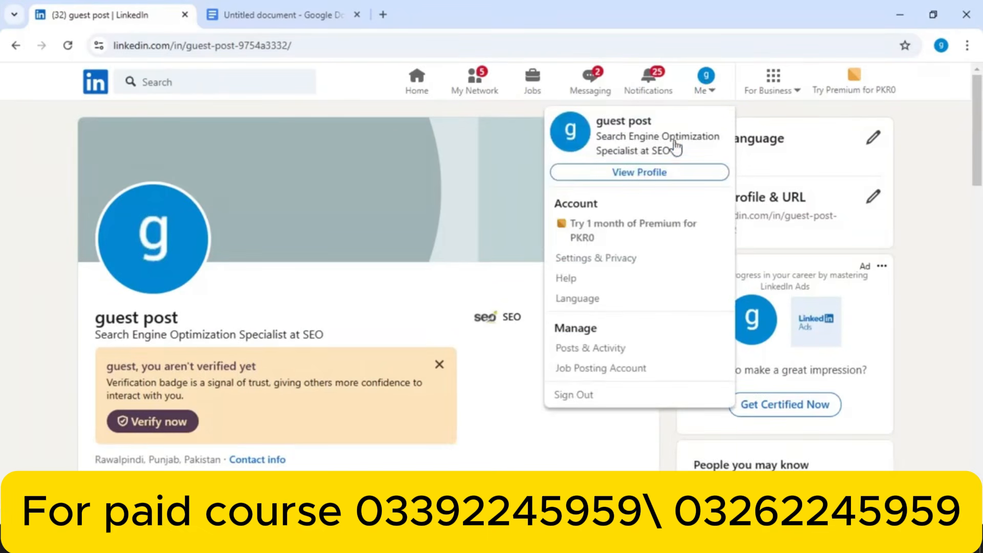
{"action": "left_click", "coordinate": [654, 172]}
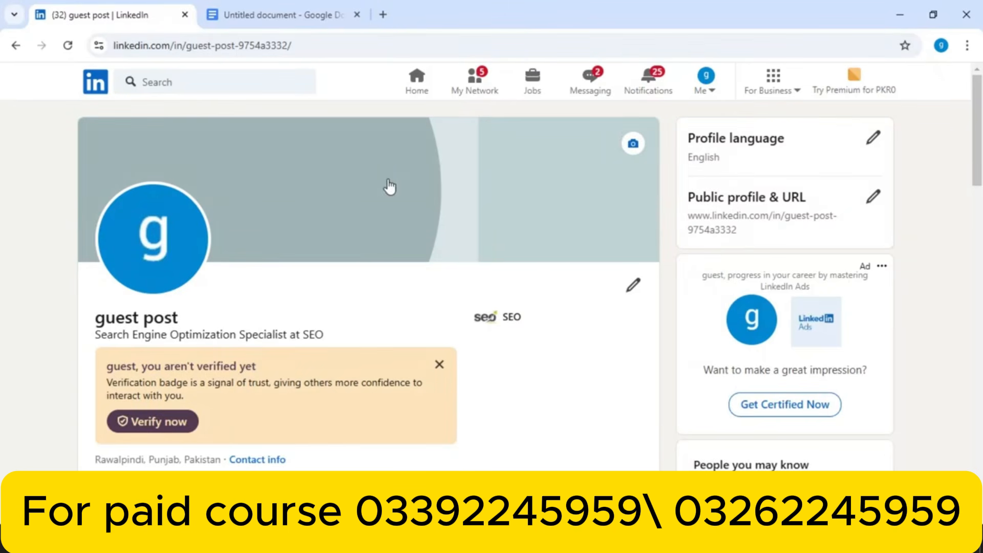
Apply the White Minimalist Profile LinkedIn Banner as background photo and reload the profile
{"action": "left_click", "coordinate": [633, 146]}
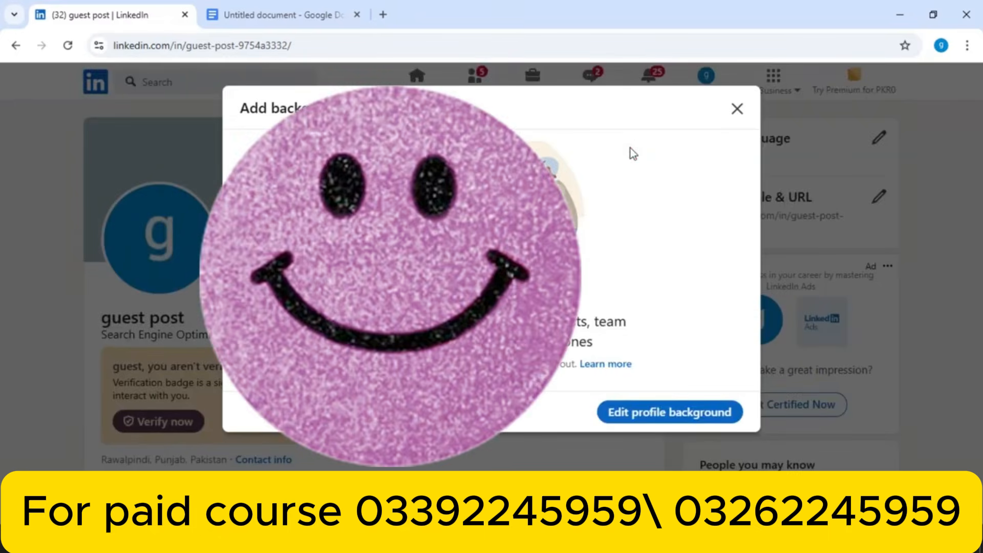
{"action": "left_click", "coordinate": [640, 414]}
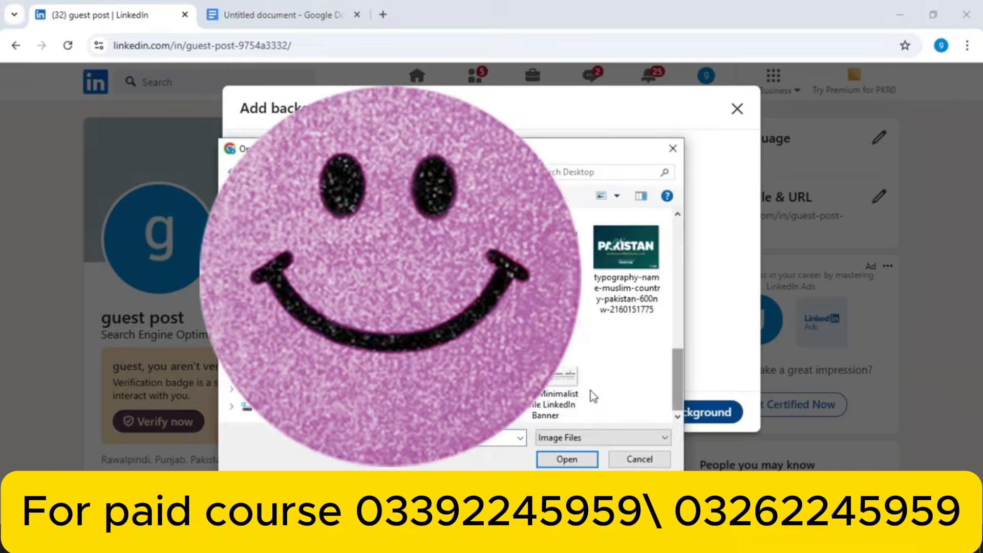
{"action": "left_click", "coordinate": [547, 379]}
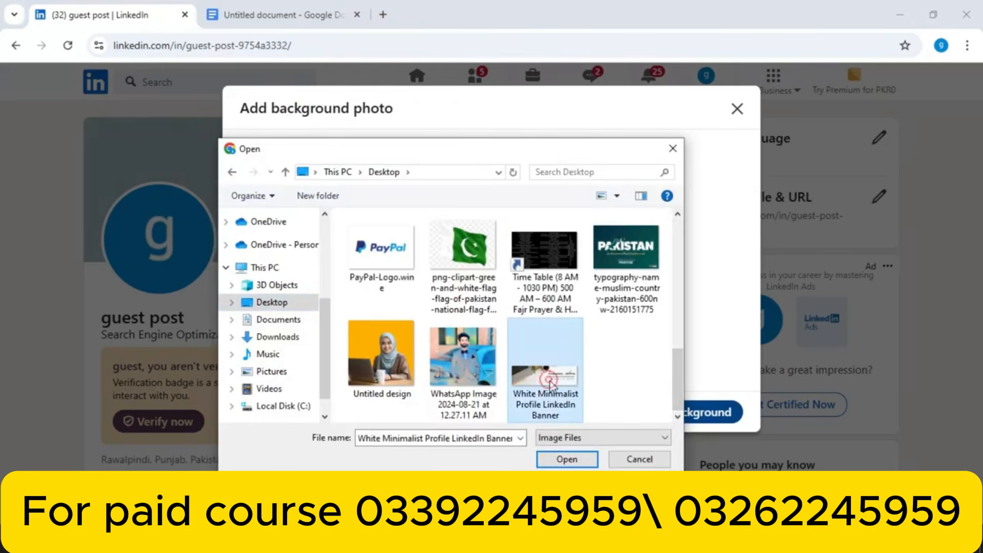
{"action": "left_click", "coordinate": [567, 459]}
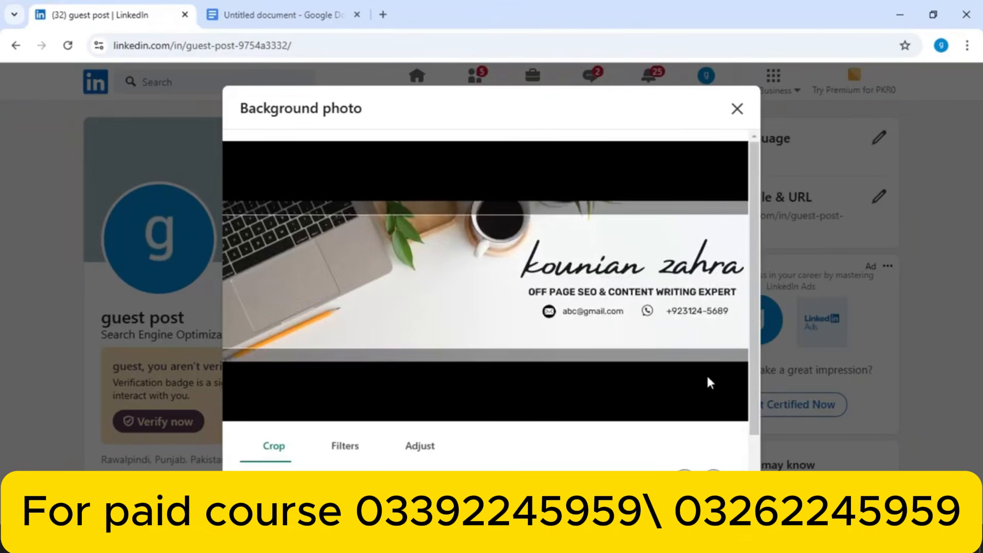
{"action": "scroll", "coordinate": [757, 338], "scroll_direction": "down", "scroll_amount": 2}
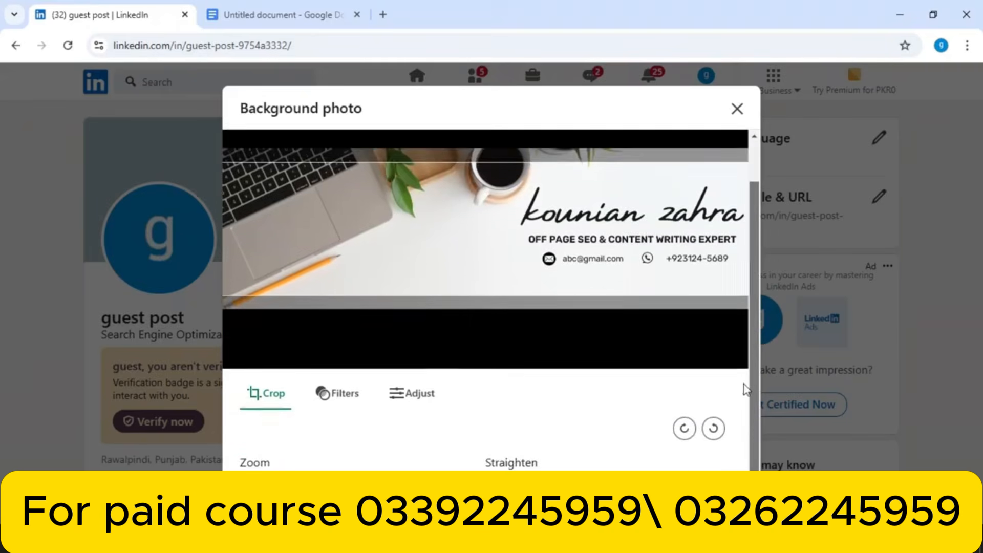
{"action": "scroll", "coordinate": [746, 390], "scroll_direction": "down", "scroll_amount": 1}
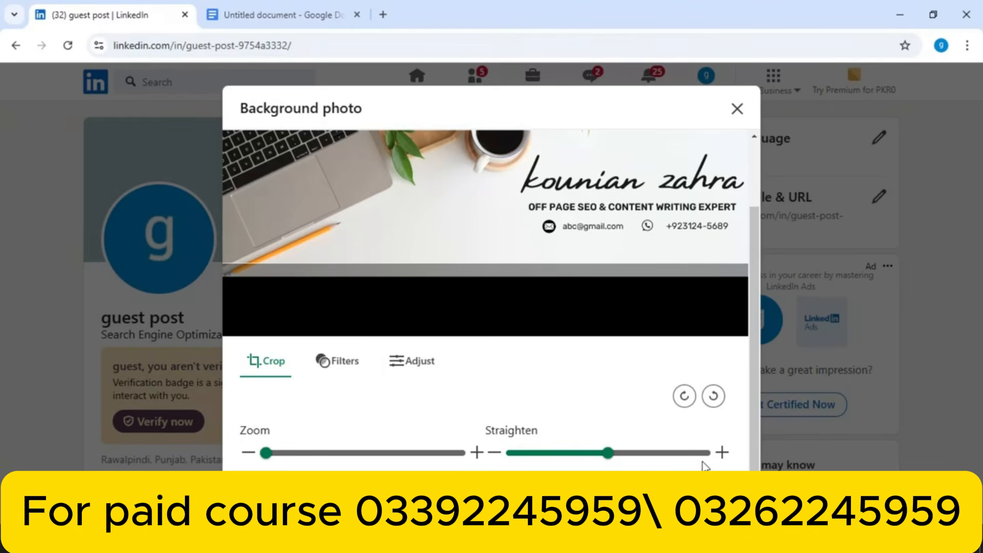
{"action": "left_click", "coordinate": [724, 498]}
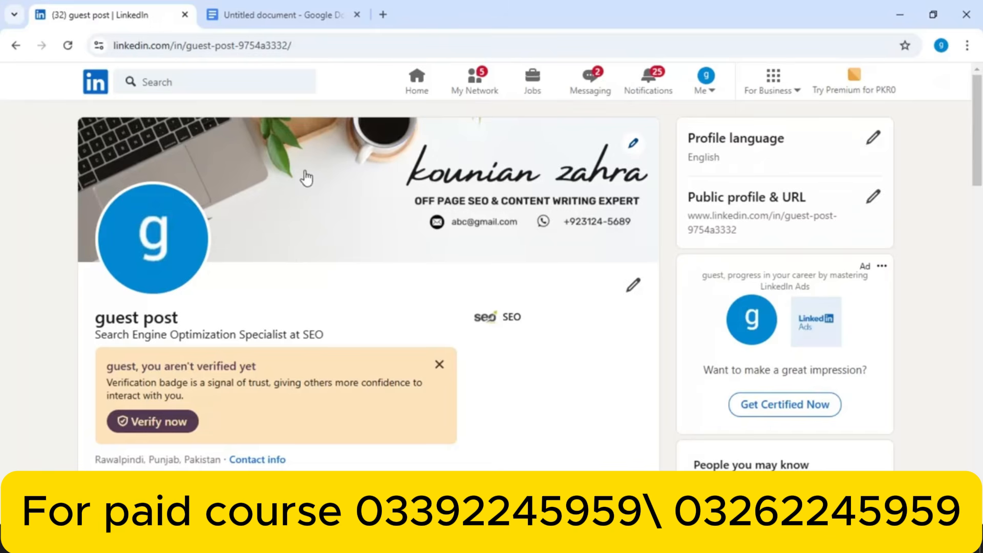
{"action": "left_click", "coordinate": [67, 46]}
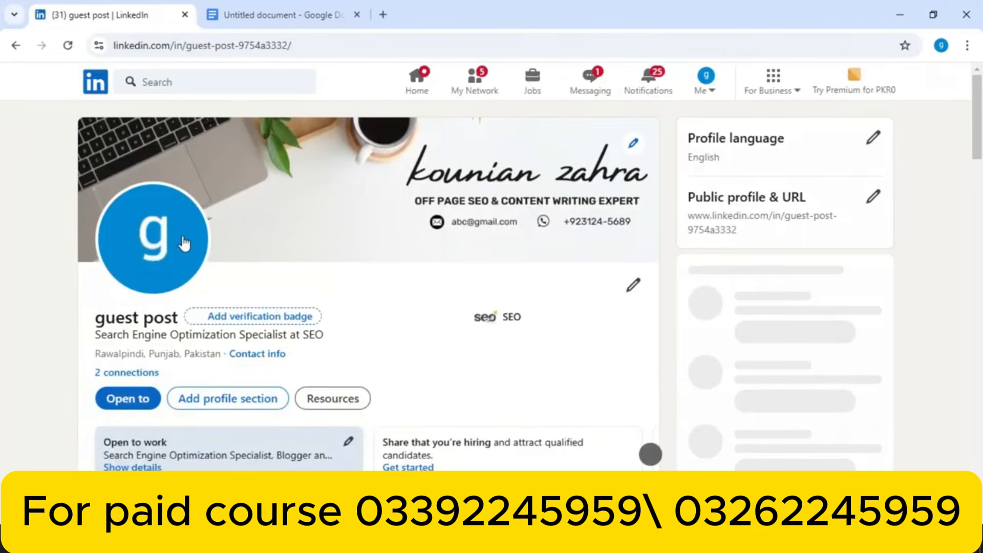
{"action": "left_click", "coordinate": [159, 237]}
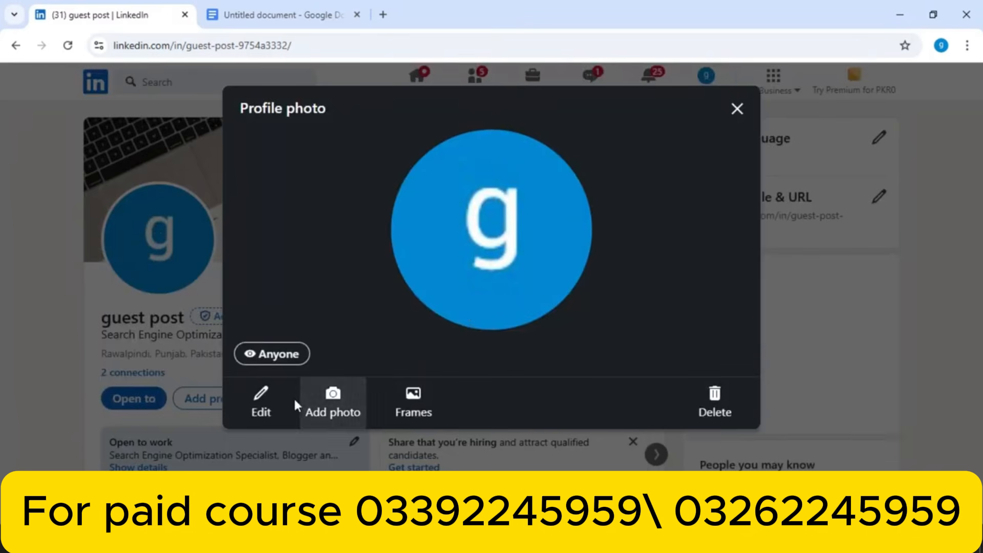
Upload the Untitled design image as the new profile photo and save it
{"action": "left_click", "coordinate": [340, 405]}
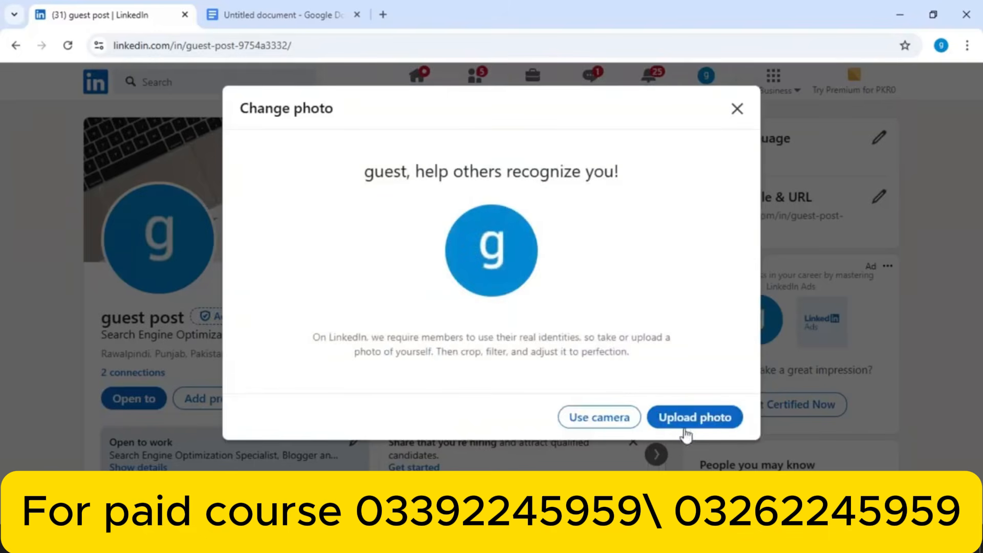
{"action": "left_click", "coordinate": [695, 417]}
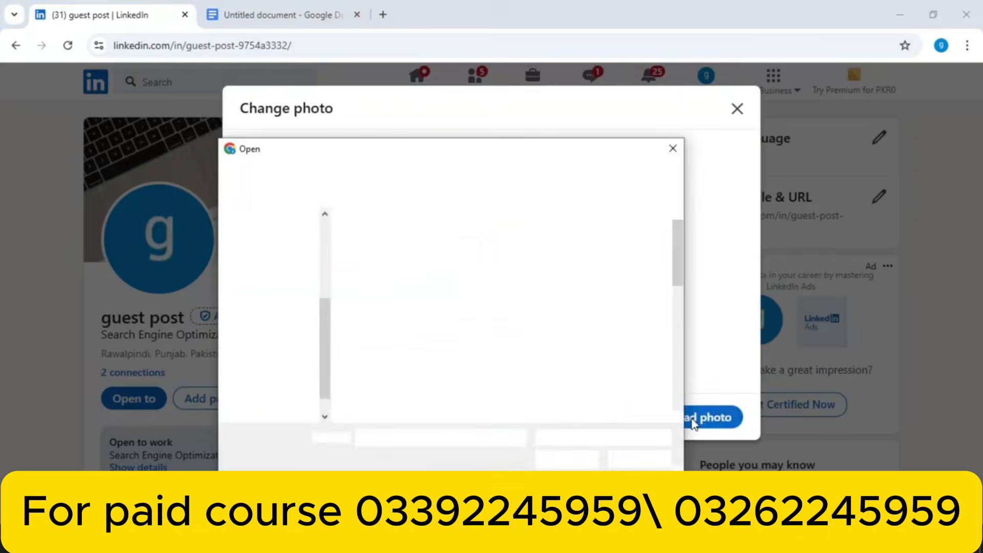
{"action": "left_click", "coordinate": [682, 261]}
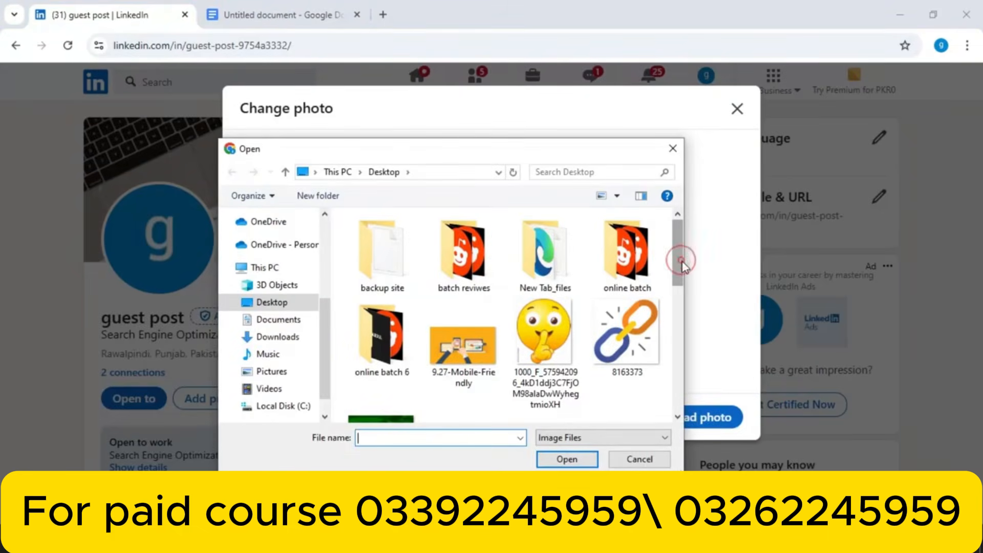
{"action": "left_click_drag", "start_coordinate": [683, 262], "coordinate": [678, 379]}
{"action": "left_click", "coordinate": [391, 359]}
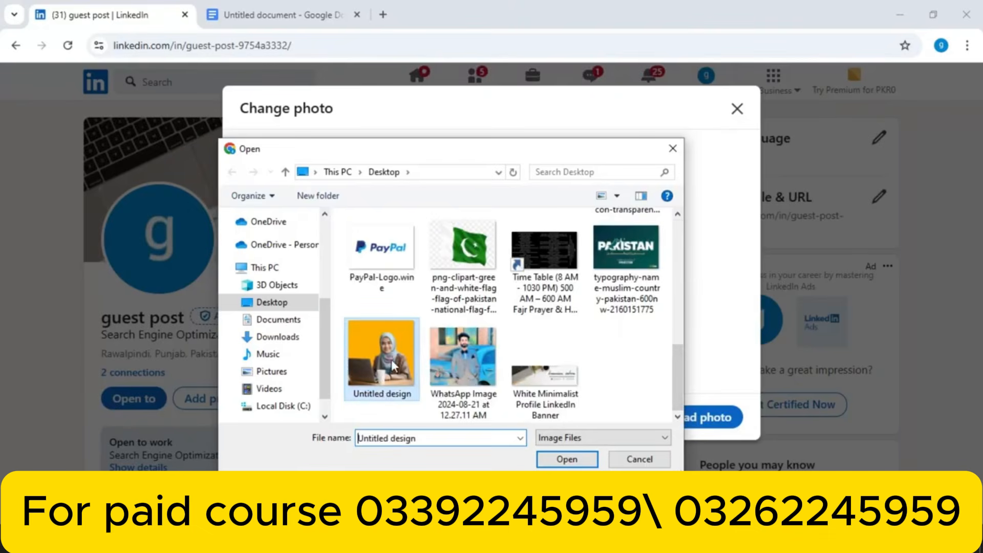
{"action": "left_click", "coordinate": [577, 458]}
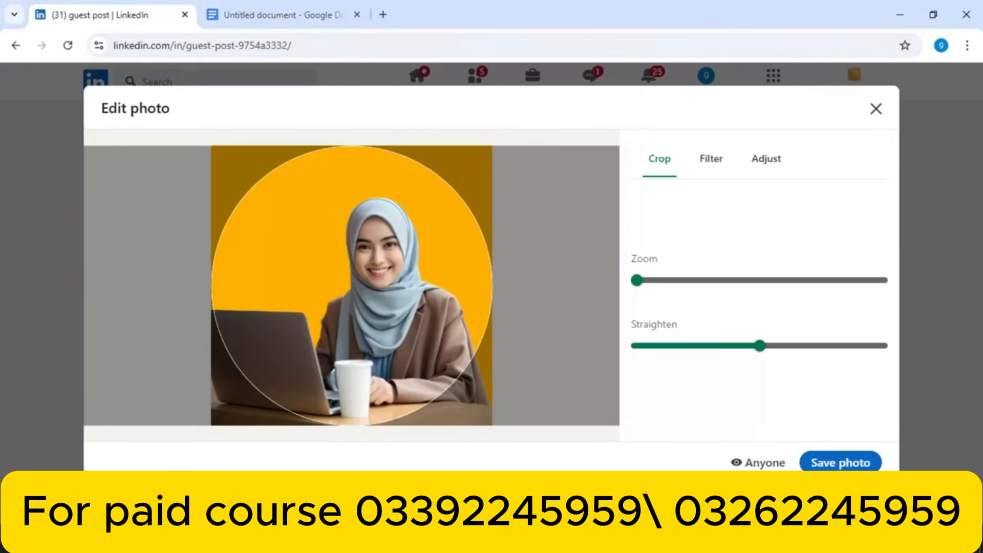
{"action": "left_click", "coordinate": [825, 463]}
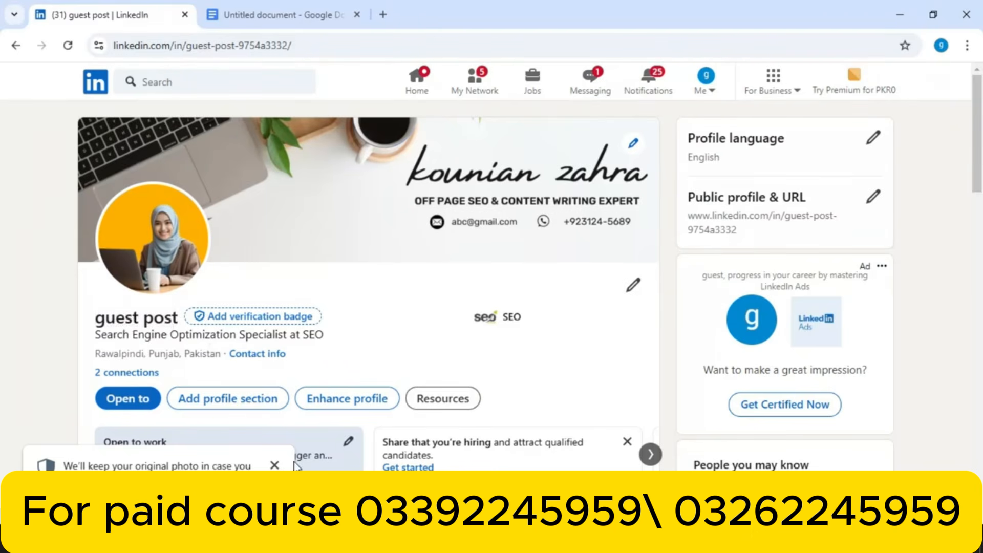
Dismiss the photo notice and edit the intro: enter the user's first name and last name 'SEO expert'
{"action": "left_click", "coordinate": [274, 465]}
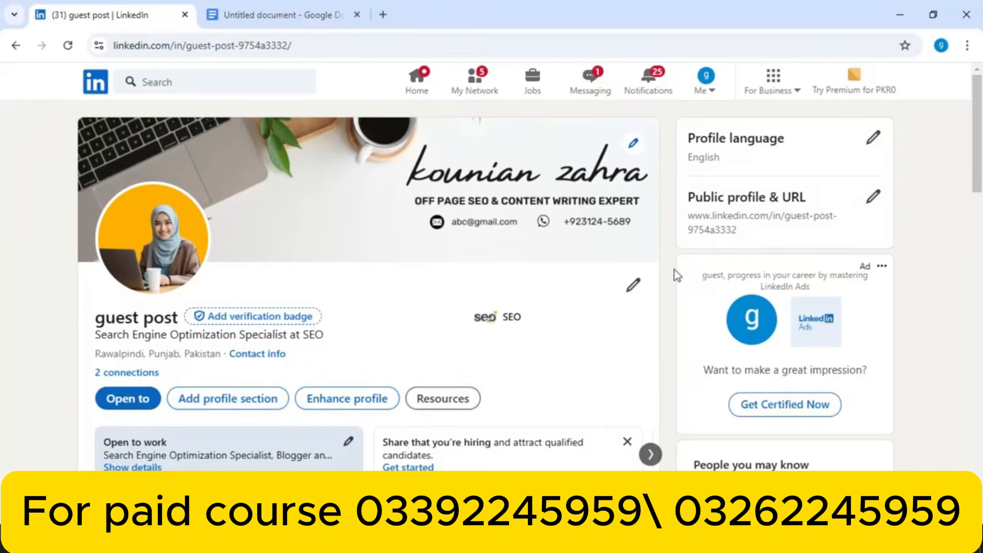
{"action": "left_click", "coordinate": [634, 286]}
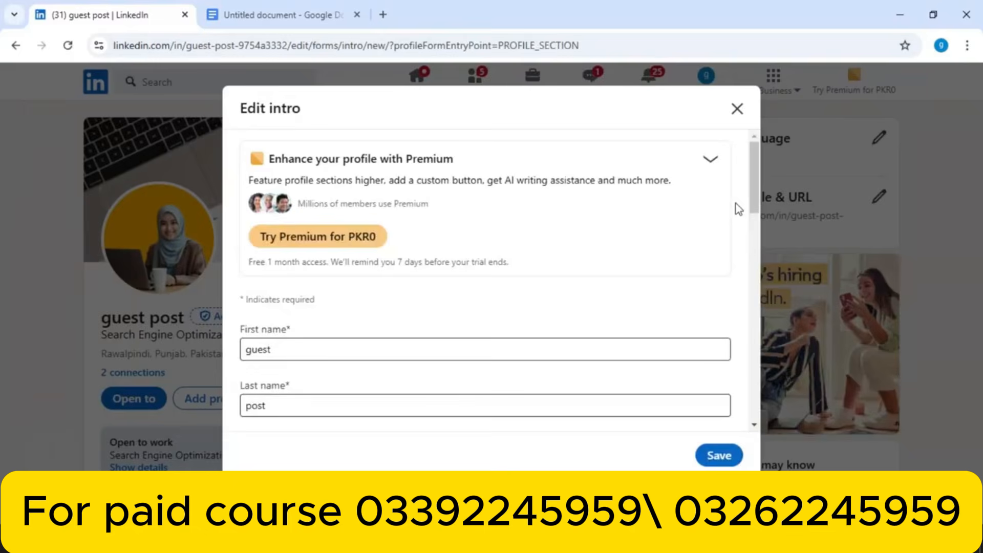
{"action": "left_click_drag", "start_coordinate": [754, 187], "coordinate": [748, 219]}
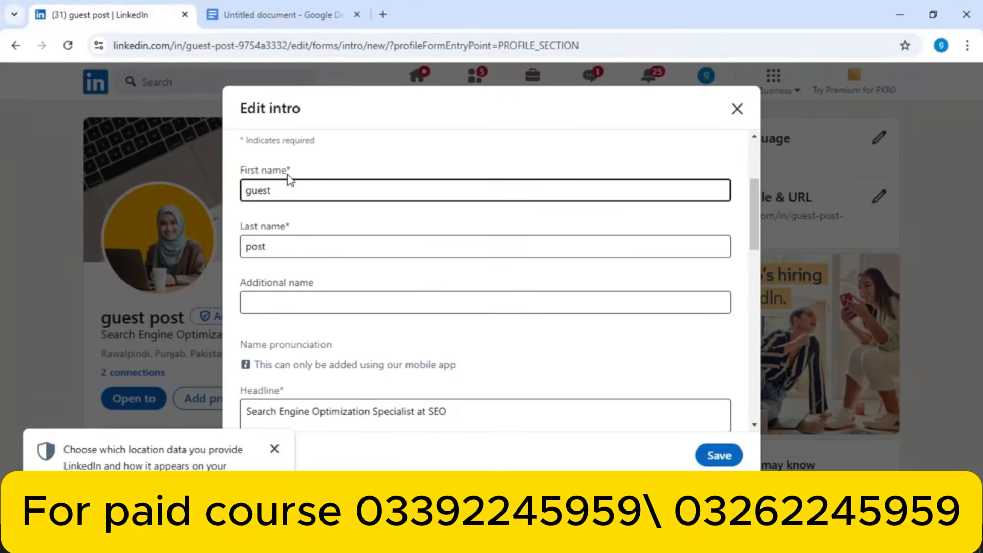
{"action": "left_click", "coordinate": [313, 183]}
{"action": "key", "text": "BackSpace"}
{"action": "key", "text": "BackSpace"}
{"action": "key", "text": "BackSpace"}
{"action": "key", "text": "BackSpace"}
{"action": "key", "text": "BackSpace"}
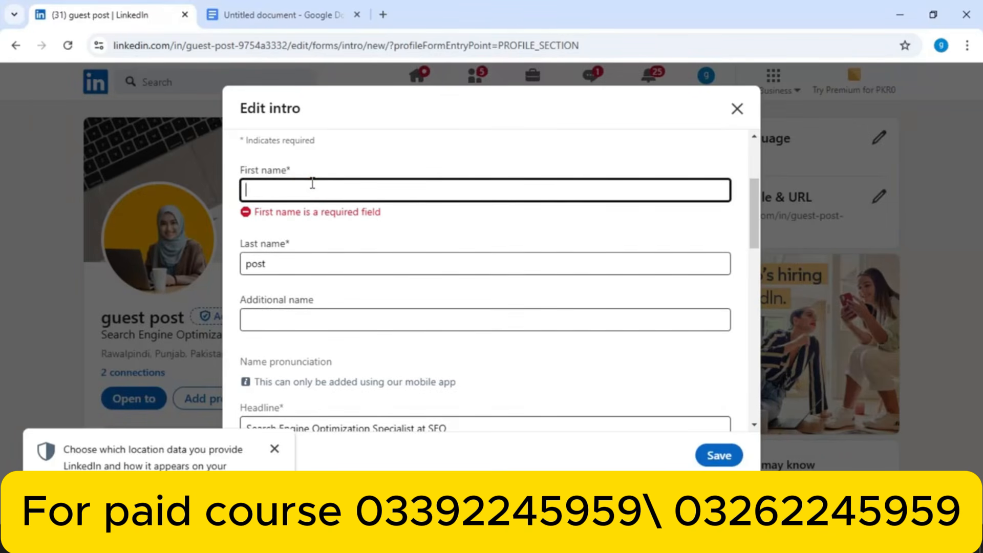
{"action": "type", "text": "fatima"}
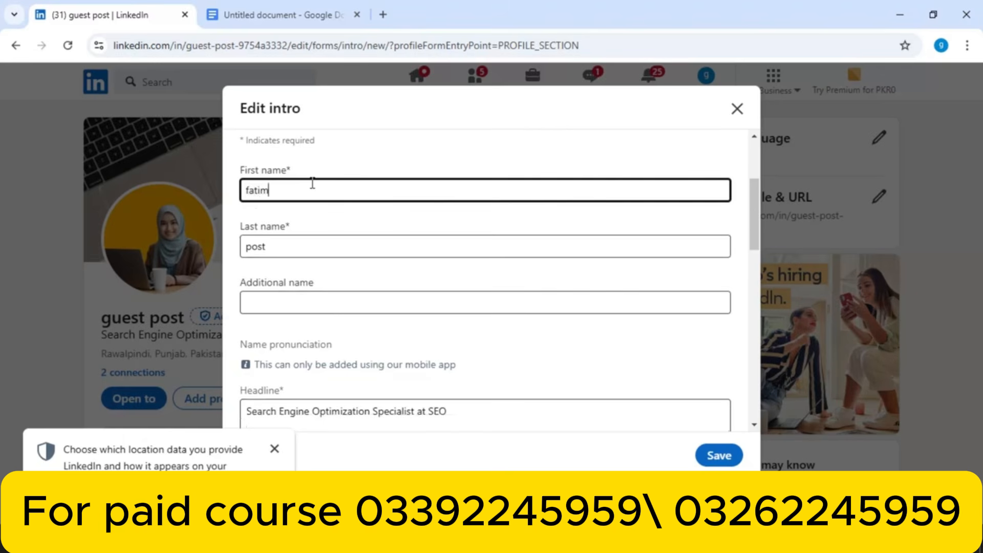
{"action": "left_click", "coordinate": [301, 246]}
{"action": "key", "text": "BackSpace"}
{"action": "key", "text": "BackSpace"}
{"action": "type", "text": "SEO expert"}
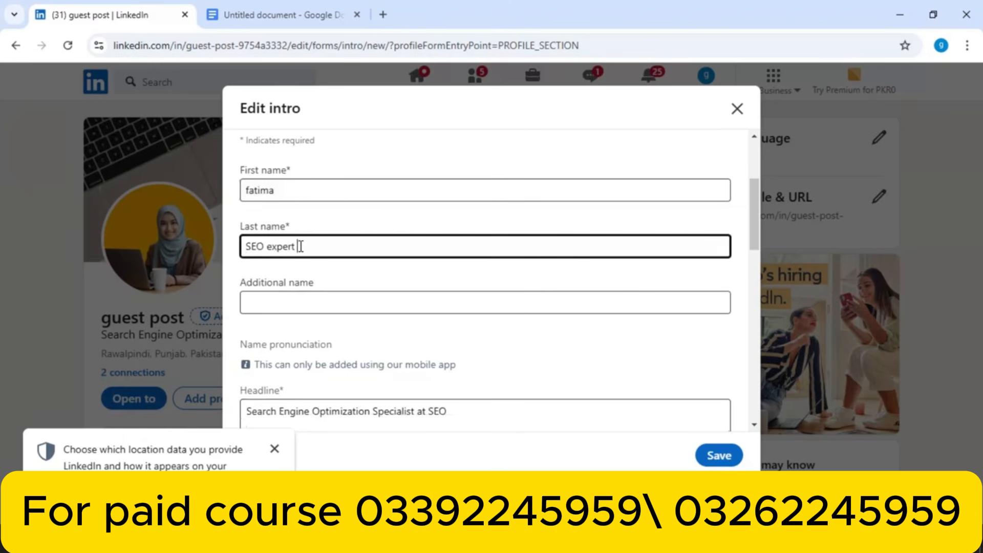
Save the updated intro and close the intro-saved confirmation
{"action": "left_click", "coordinate": [370, 301]}
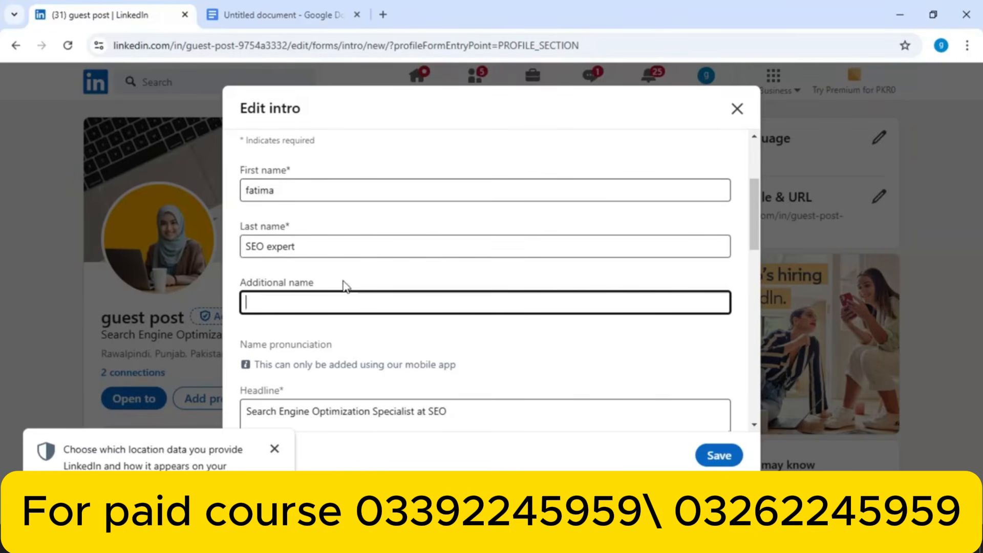
{"action": "left_click", "coordinate": [326, 245]}
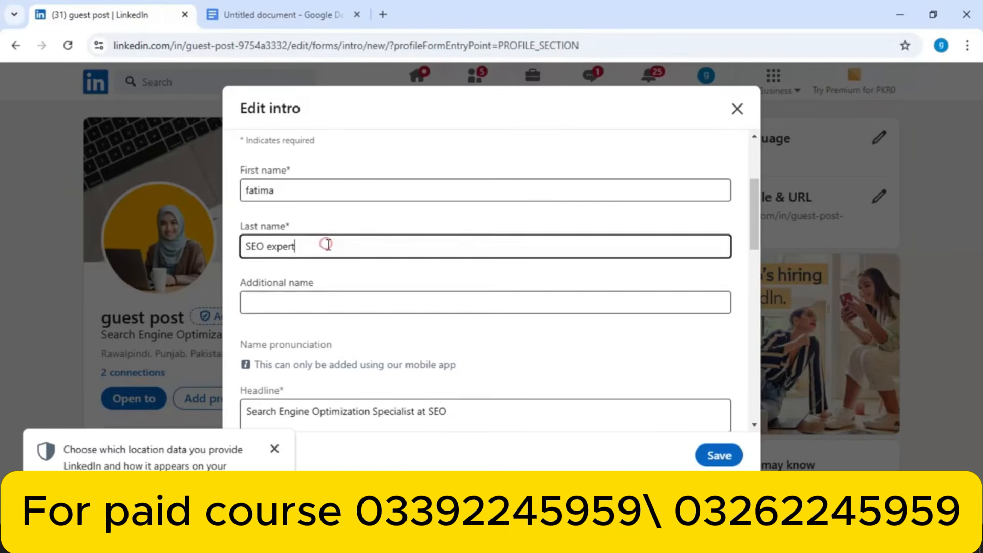
{"action": "left_click", "coordinate": [713, 455]}
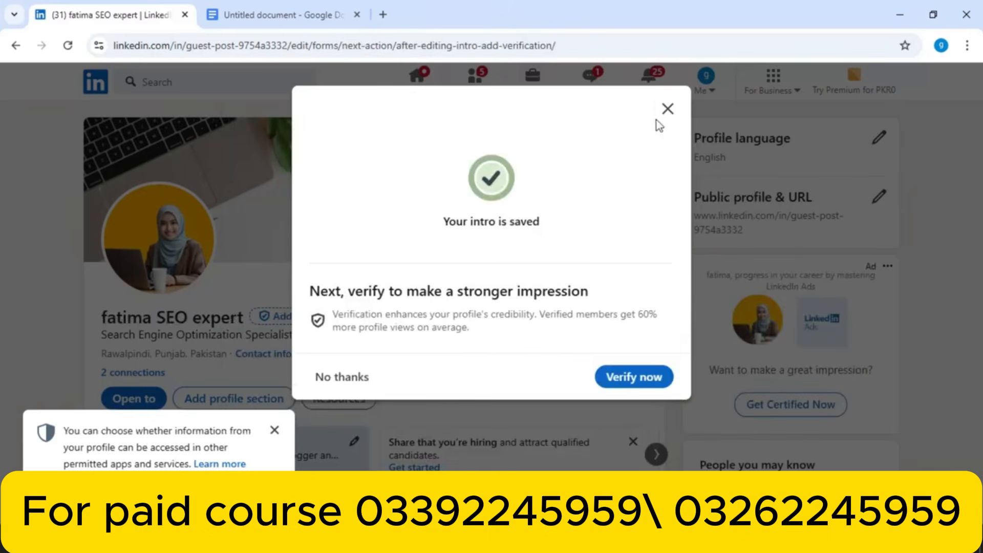
{"action": "left_click", "coordinate": [667, 110]}
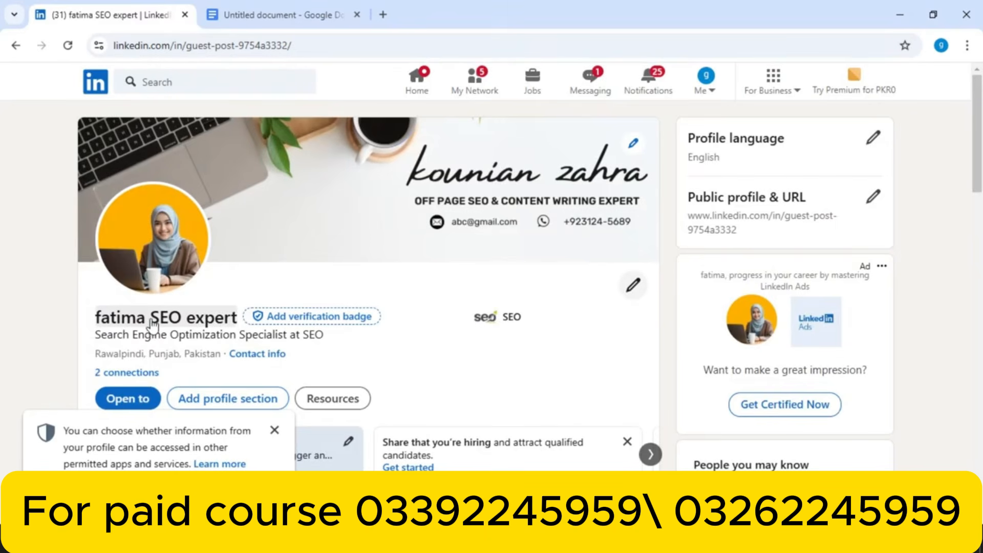
Open the intro editor and copy 'SEO expert' from the Last name field
{"action": "left_click", "coordinate": [628, 288]}
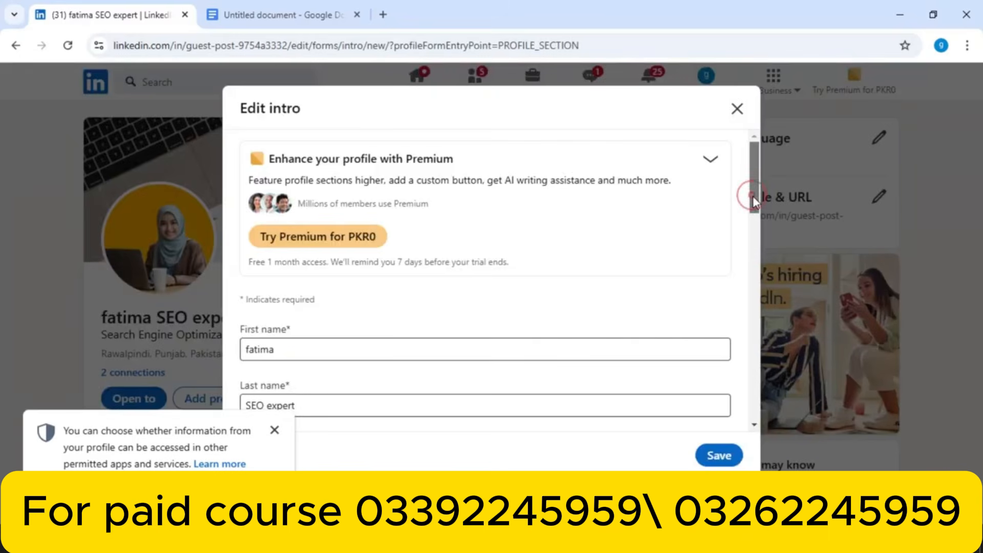
{"action": "left_click_drag", "start_coordinate": [753, 196], "coordinate": [735, 229]}
{"action": "left_click", "coordinate": [353, 266]}
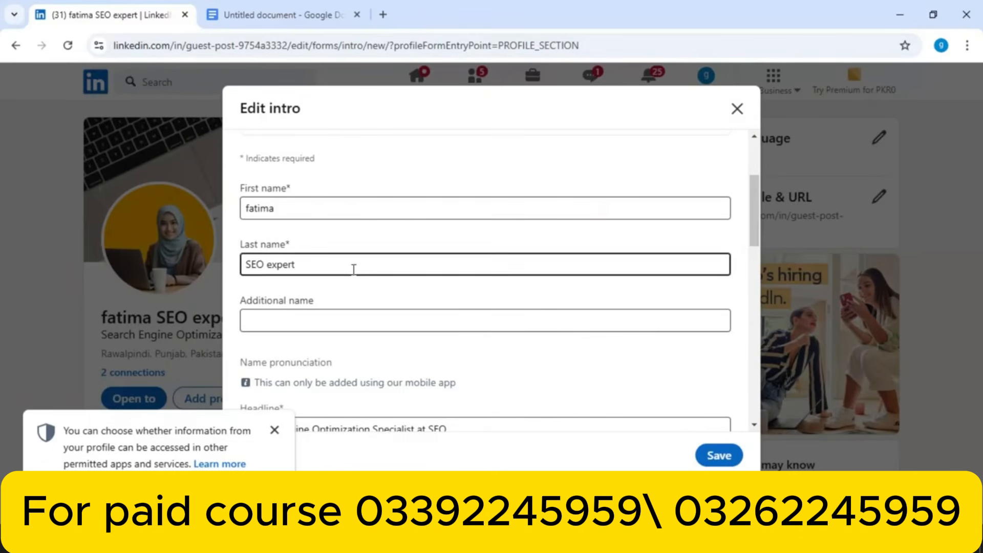
{"action": "left_click_drag", "start_coordinate": [344, 270], "coordinate": [232, 267]}
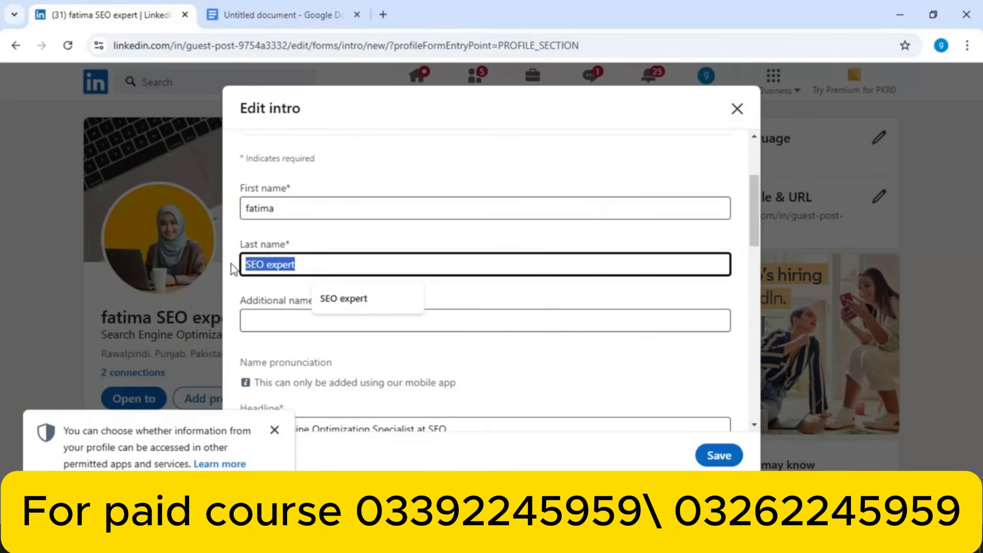
{"action": "left_click_drag", "start_coordinate": [753, 194], "coordinate": [749, 232]}
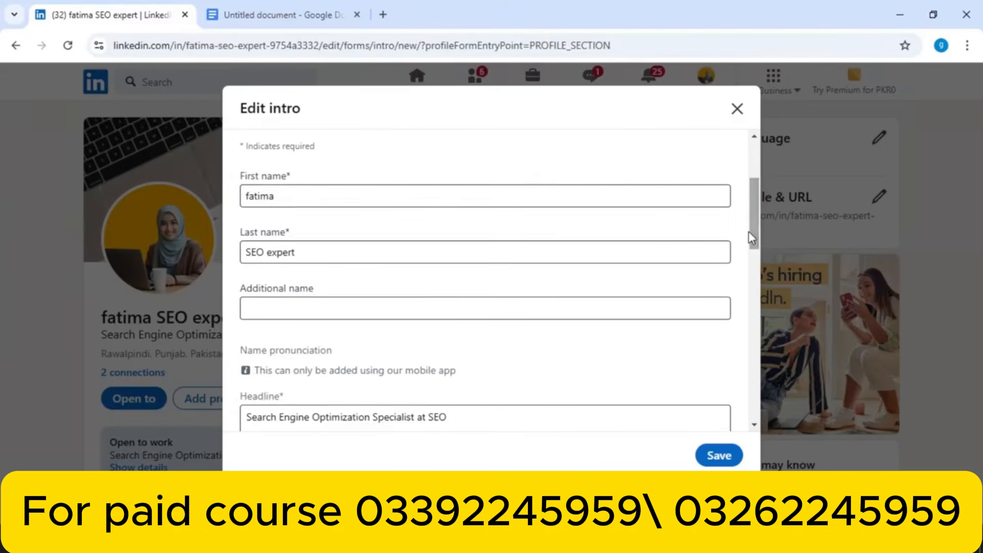
{"action": "left_click", "coordinate": [351, 251]}
{"action": "left_click_drag", "start_coordinate": [351, 251], "coordinate": [225, 254]}
{"action": "key", "text": "ctrl+c"}
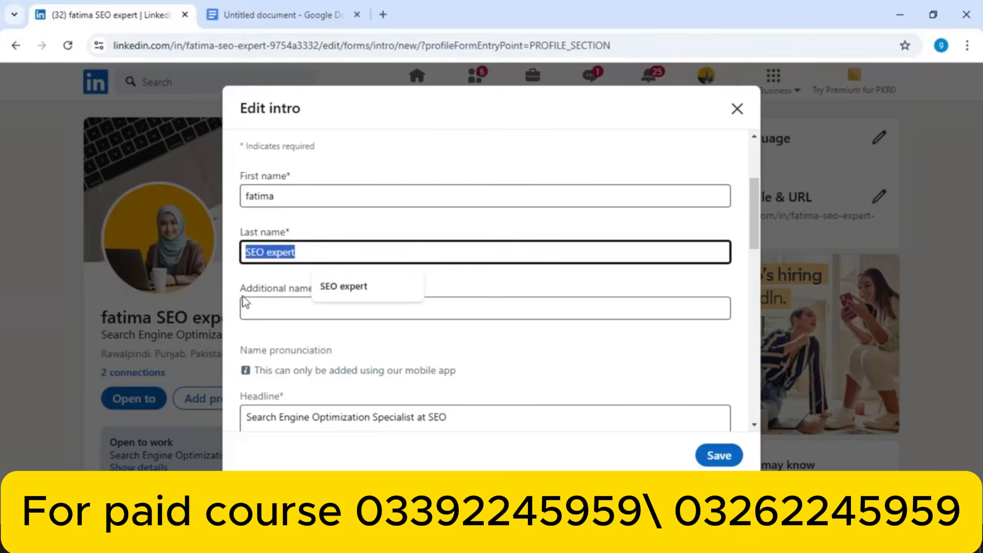
Paste 'SEO expert' as Additional name, replace Last name with the user's surname, and save
{"action": "left_click", "coordinate": [254, 309]}
{"action": "key", "text": "ctrl+v"}
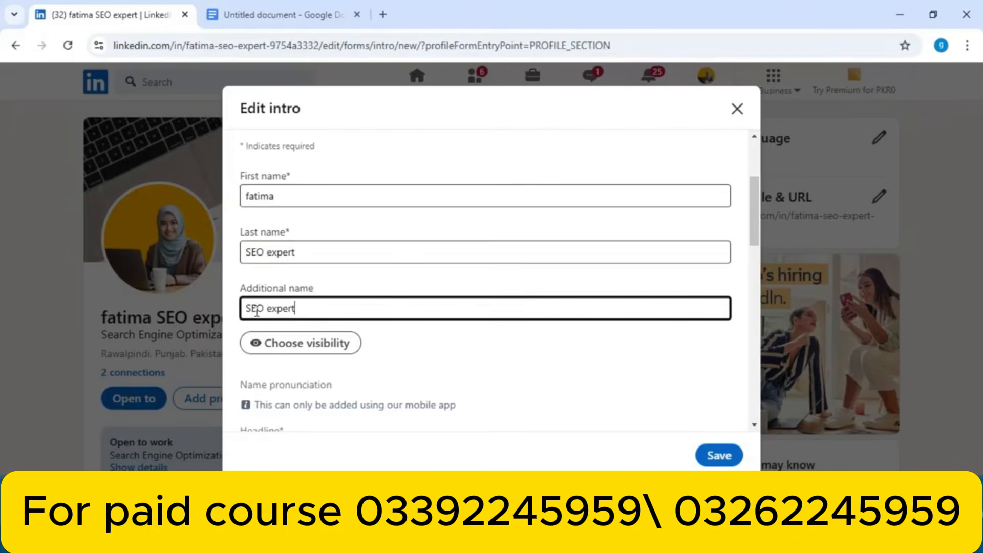
{"action": "triple_click", "coordinate": [337, 249]}
{"action": "key", "text": "BackSpace"}
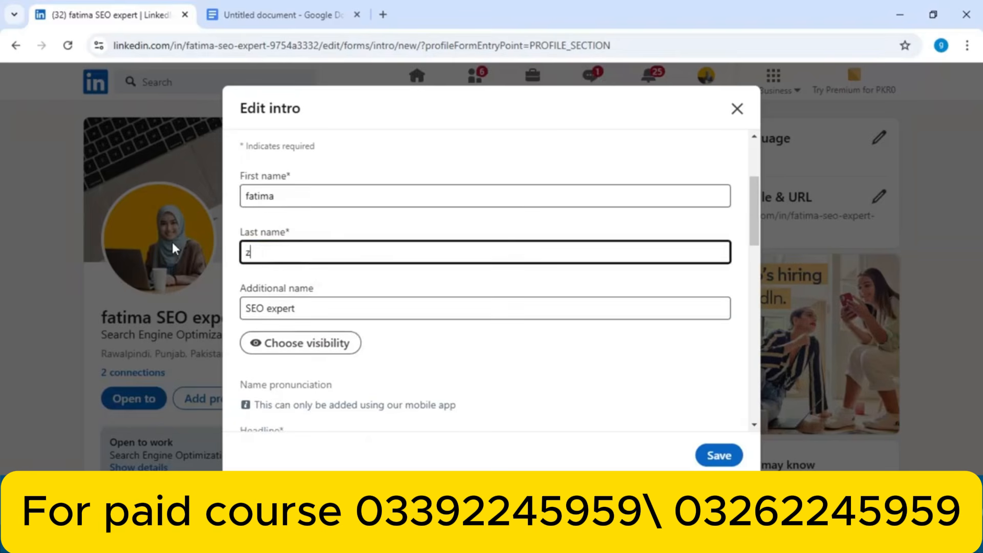
{"action": "left_click", "coordinate": [717, 455]}
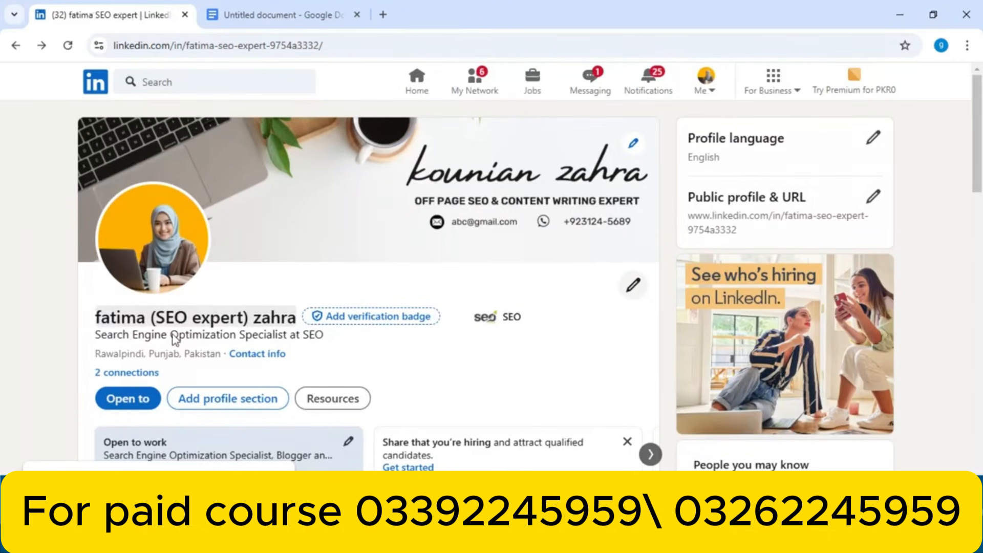
Reopen the intro, set Last name back to 'SEO expert', and save
{"action": "left_click", "coordinate": [635, 285]}
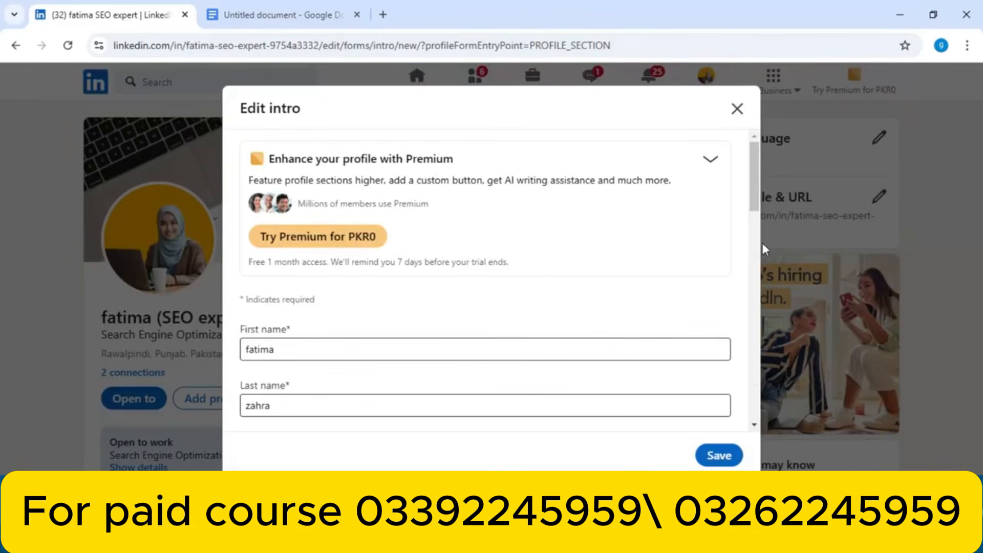
{"action": "left_click_drag", "start_coordinate": [753, 198], "coordinate": [737, 257]}
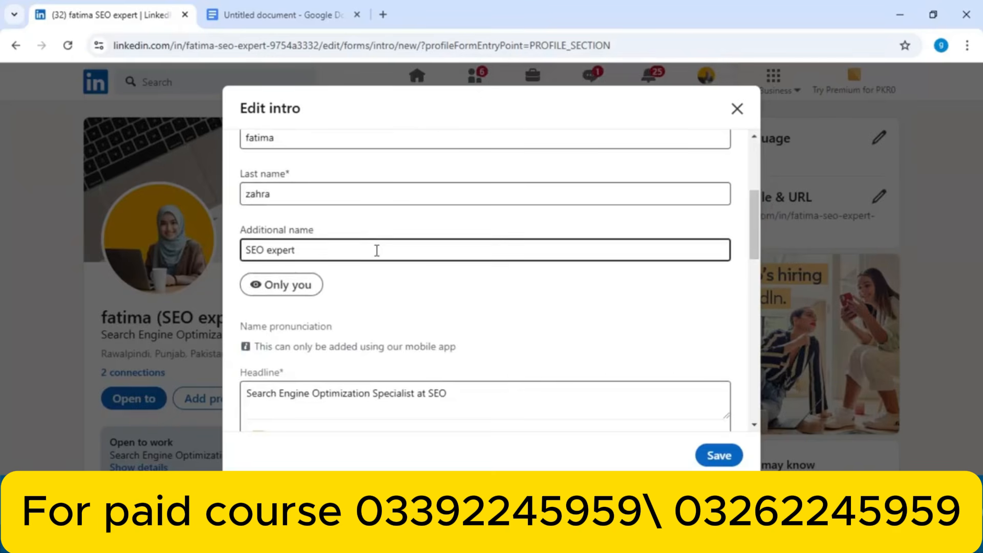
{"action": "left_click_drag", "start_coordinate": [377, 251], "coordinate": [241, 250]}
{"action": "key", "text": "ctrl+c"}
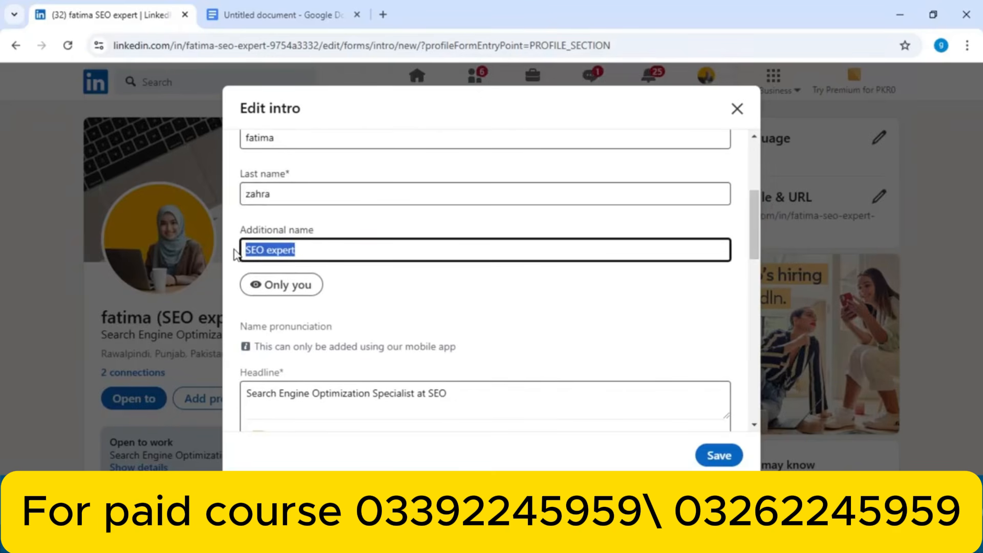
{"action": "left_click", "coordinate": [288, 193]}
{"action": "key", "text": "BackSpace"}
{"action": "key", "text": "BackSpace"}
{"action": "key", "text": "BackSpace"}
{"action": "key", "text": "BackSpace"}
{"action": "key", "text": "BackSpace"}
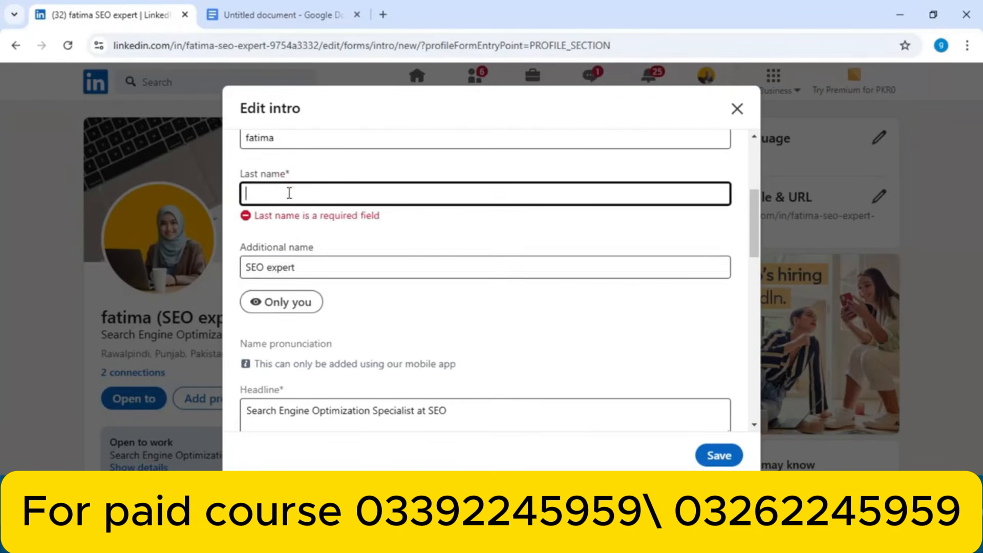
{"action": "key", "text": "ctrl+v"}
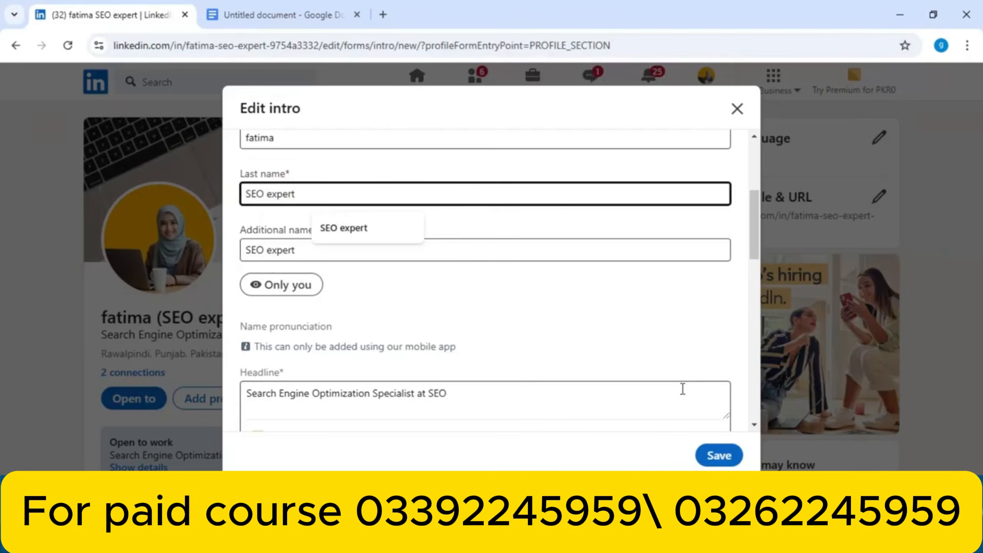
{"action": "left_click", "coordinate": [719, 456]}
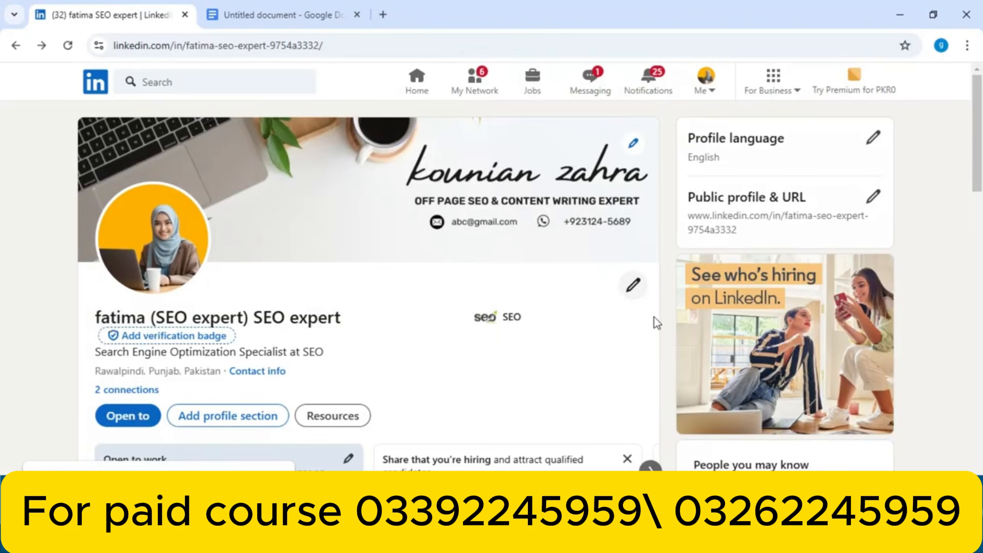
Clear the Additional name, change the first name's initial to capital F, and save the intro
{"action": "left_click", "coordinate": [634, 287]}
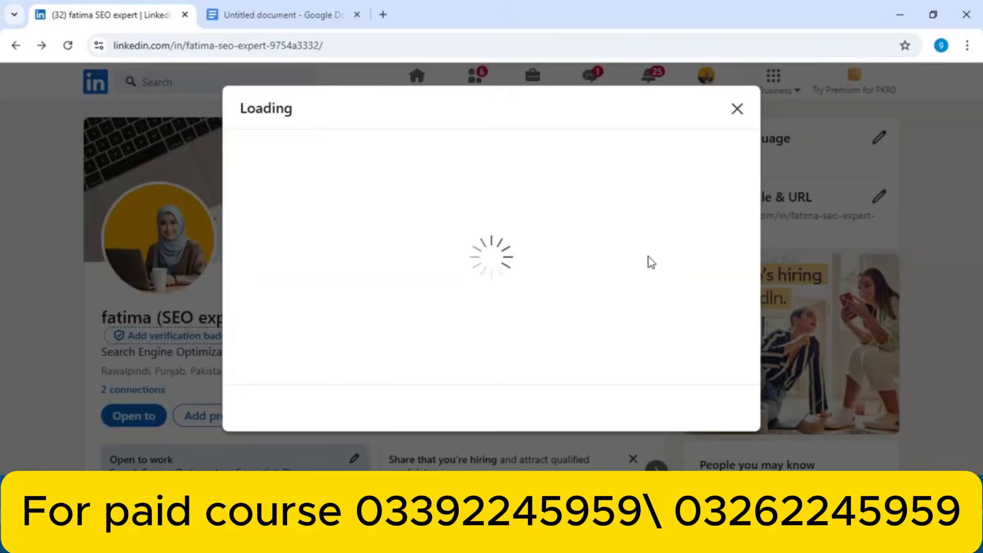
{"action": "scroll", "coordinate": [751, 208], "scroll_direction": "down", "scroll_amount": 4}
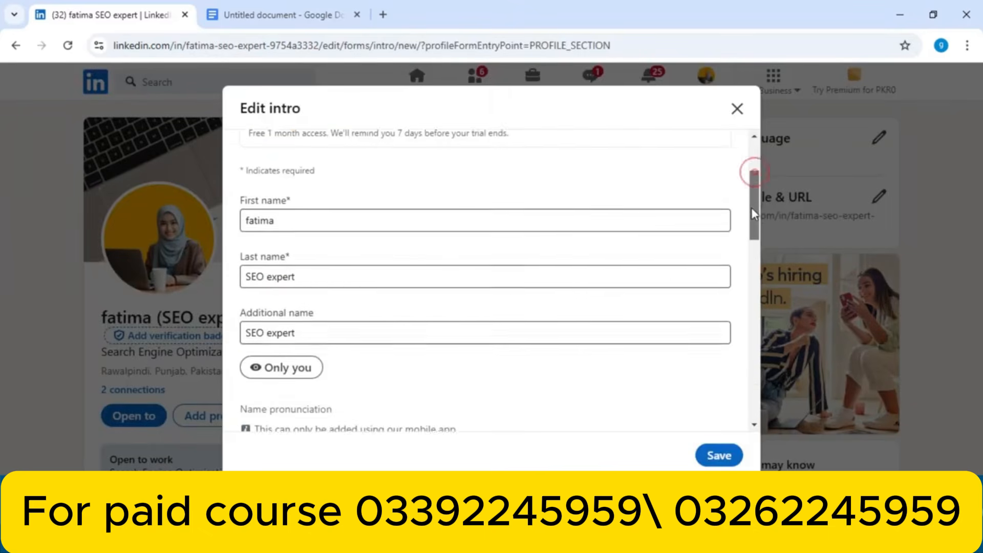
{"action": "scroll", "coordinate": [751, 214], "scroll_direction": "up", "scroll_amount": 1}
{"action": "triple_click", "coordinate": [476, 301]}
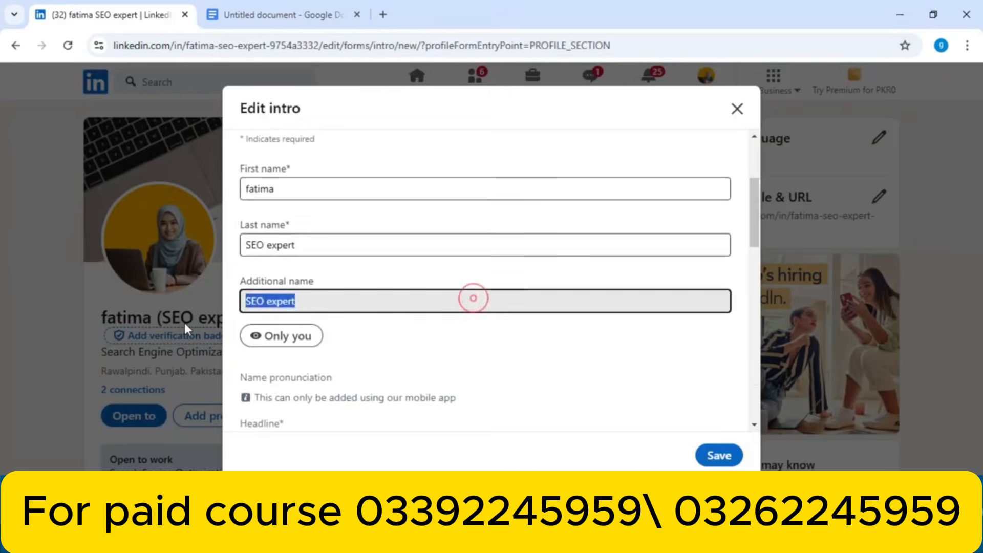
{"action": "key", "text": "BackSpace"}
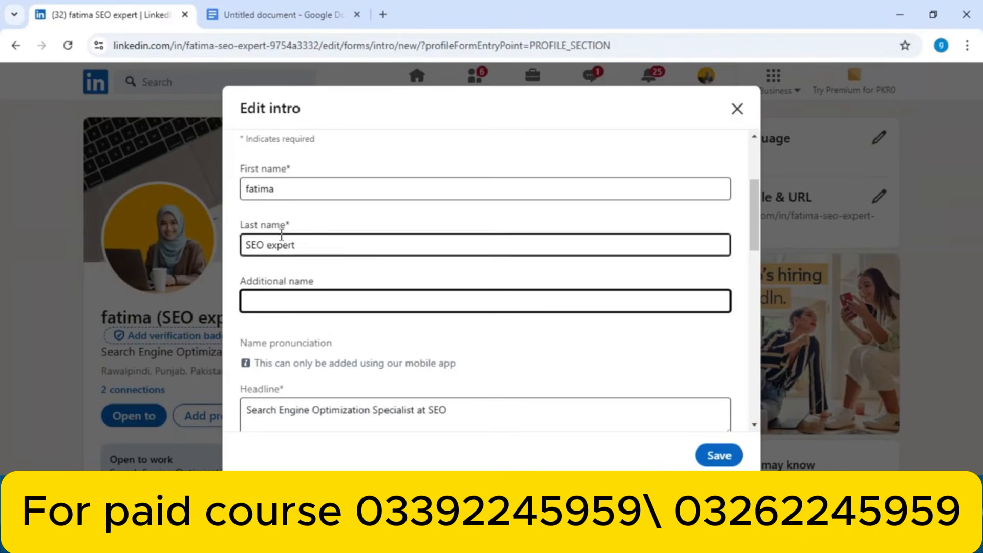
{"action": "left_click", "coordinate": [248, 188]}
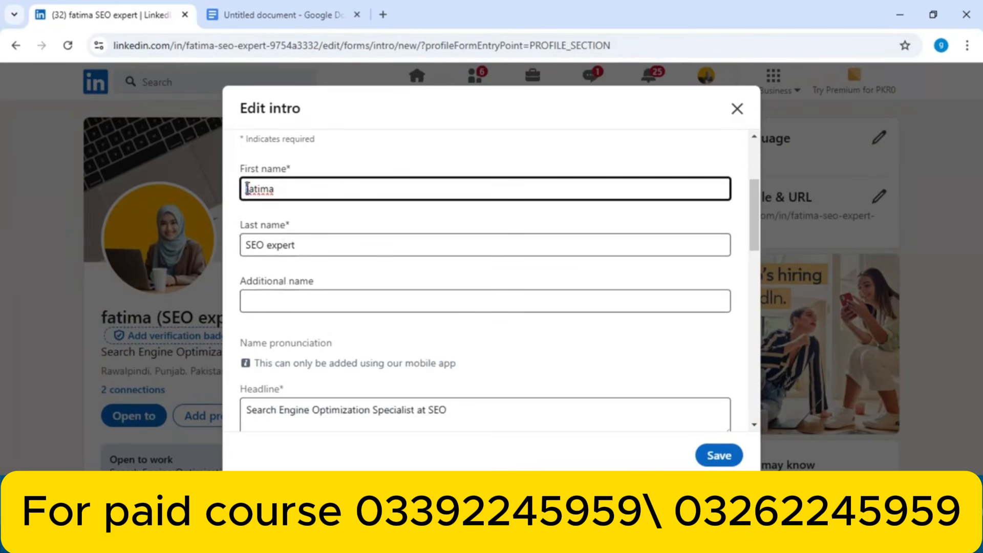
{"action": "key", "text": "BackSpace"}
{"action": "type", "text": "F"}
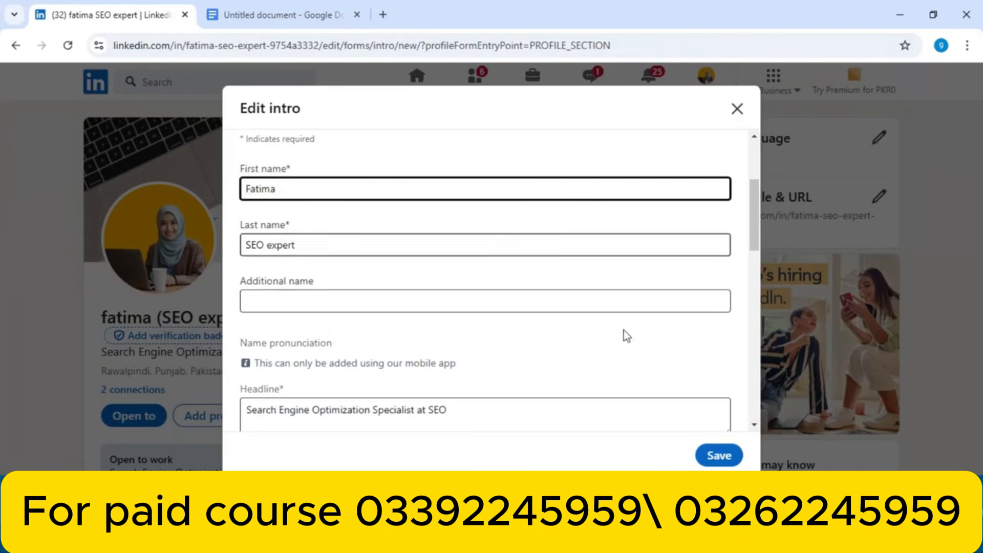
{"action": "left_click", "coordinate": [719, 455]}
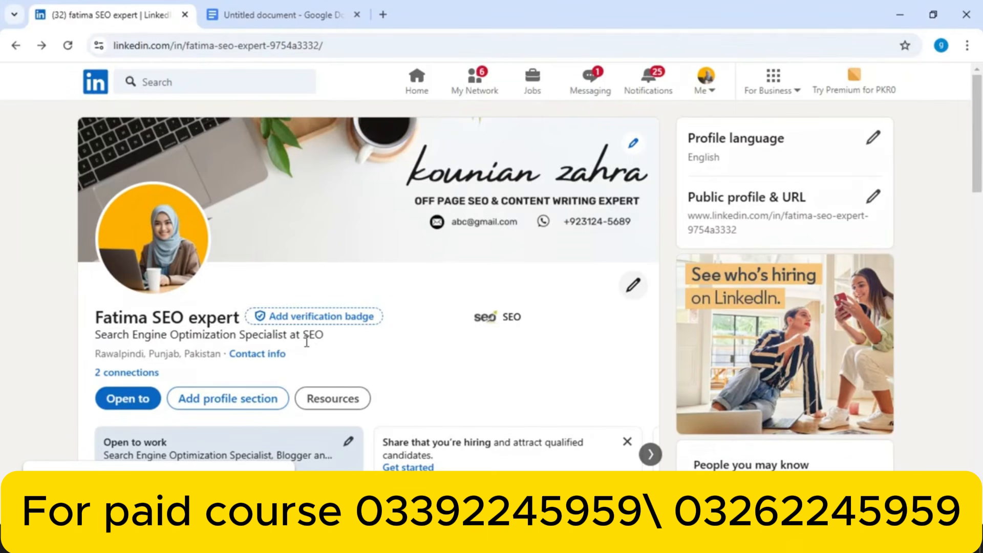
Select both keyword lines, off-page SEO specialist through graphic designing, in Google Docs, then return to LinkedIn
{"action": "left_click", "coordinate": [276, 11]}
{"action": "scroll", "coordinate": [973, 230], "scroll_direction": "down", "scroll_amount": 7}
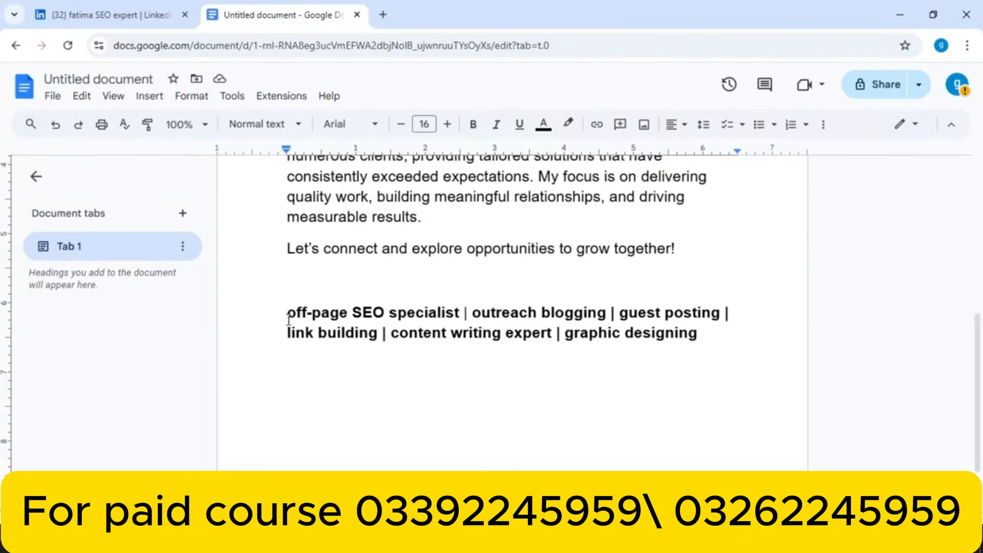
{"action": "left_click_drag", "start_coordinate": [282, 311], "coordinate": [702, 336]}
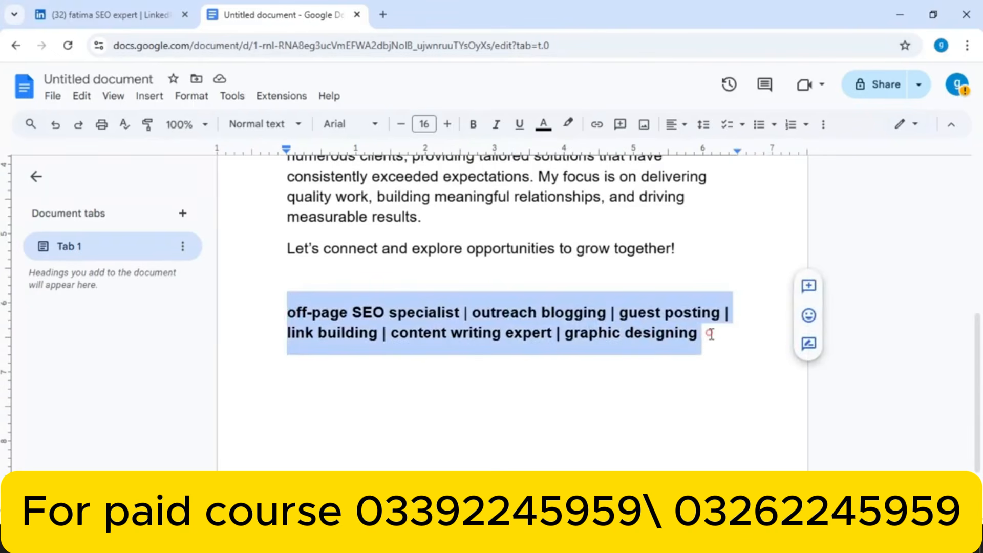
{"action": "left_click", "coordinate": [711, 334]}
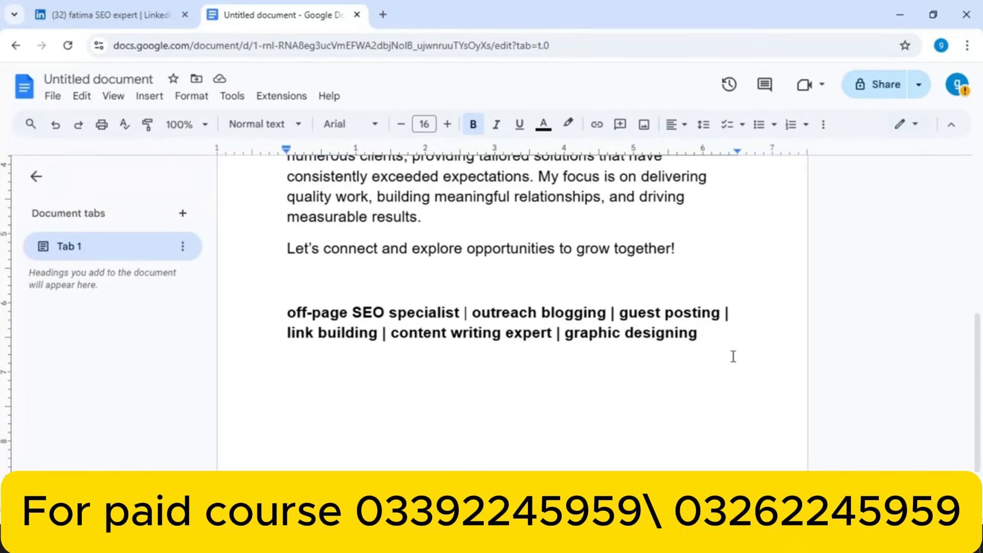
{"action": "mouse_move", "coordinate": [736, 313]}
{"action": "left_mouse_down"}
{"action": "mouse_move", "coordinate": [724, 318]}
{"action": "mouse_move", "coordinate": [731, 316]}
{"action": "left_mouse_up"}
{"action": "left_click_drag", "start_coordinate": [258, 309], "coordinate": [722, 343]}
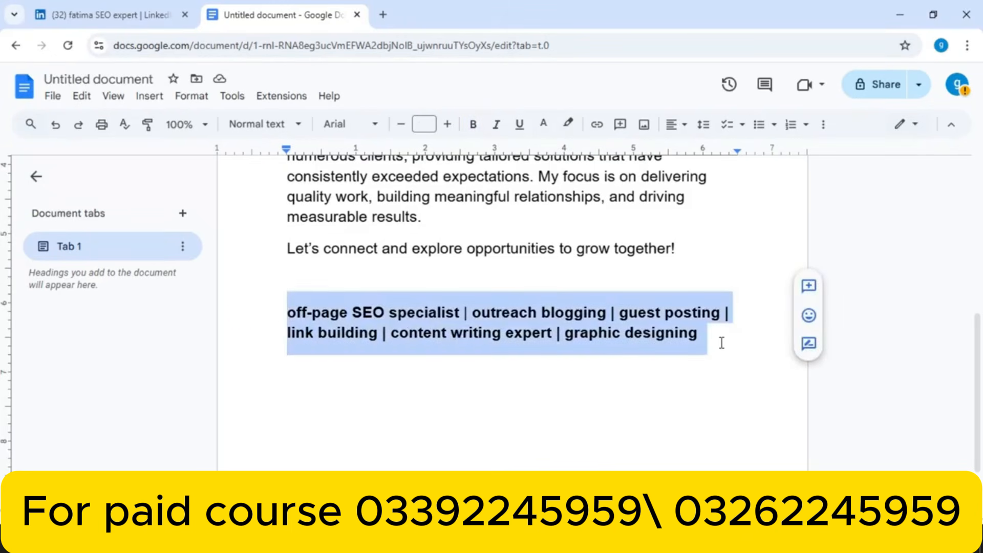
{"action": "left_click", "coordinate": [114, 12]}
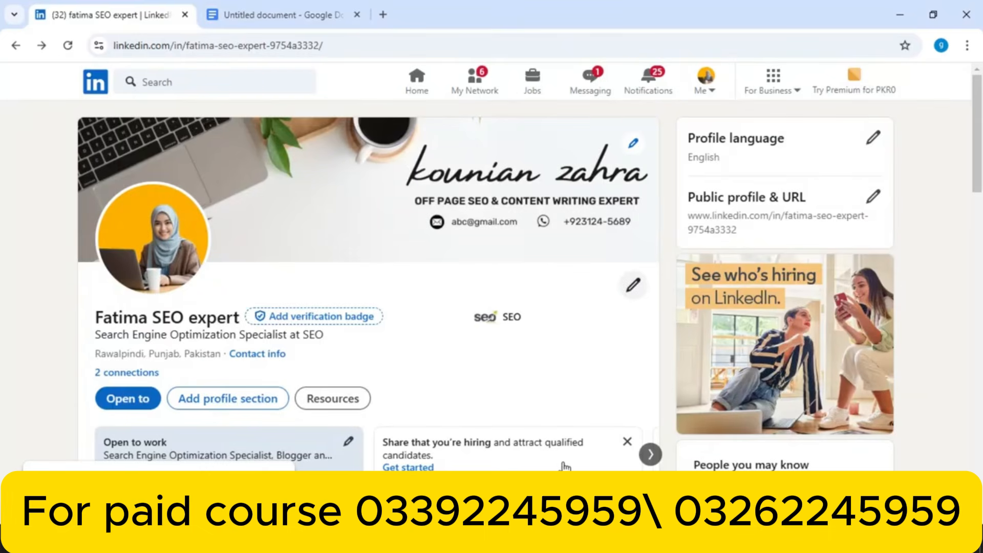
Search LinkedIn, open a guest-blogging expert's profile, and select its headline as a reference
{"action": "left_click", "coordinate": [251, 80]}
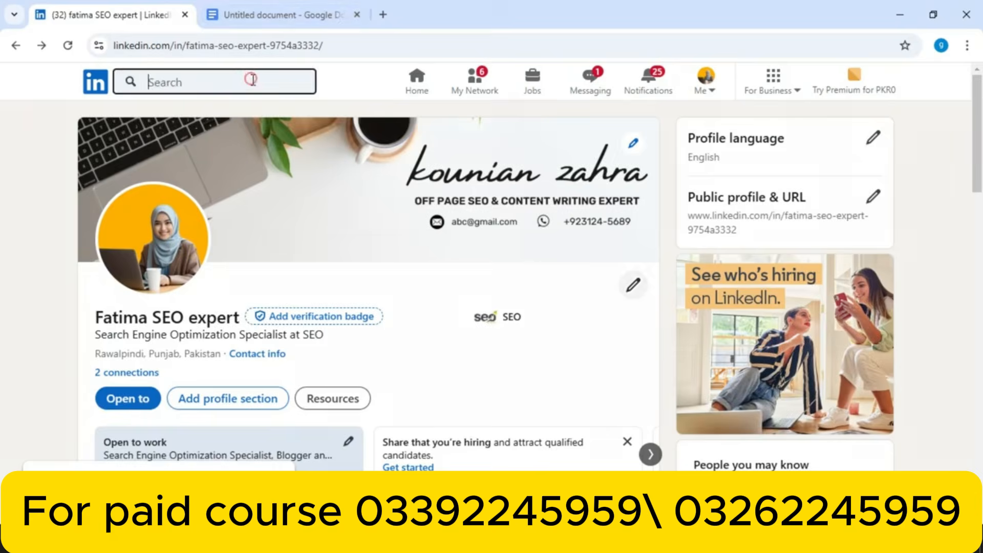
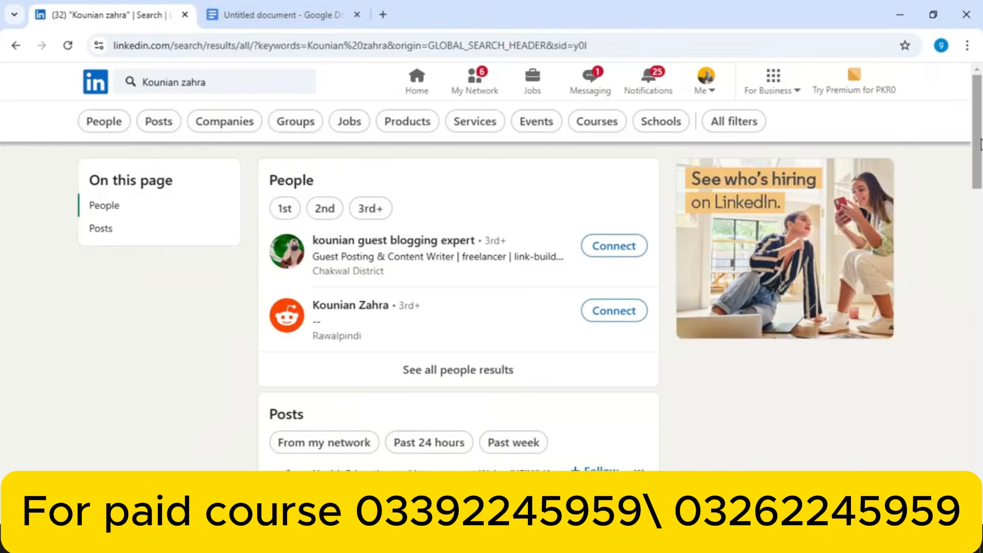
{"action": "left_click", "coordinate": [403, 242]}
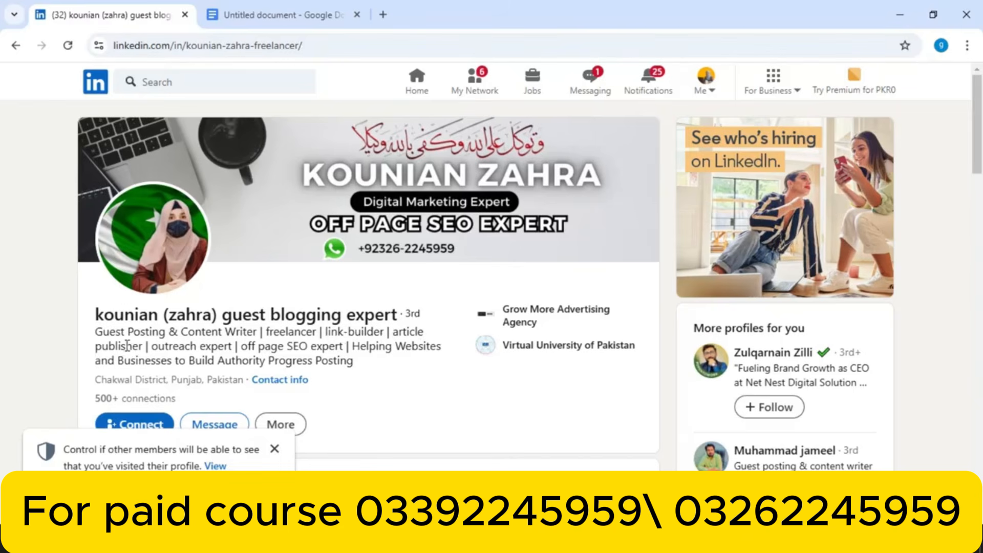
{"action": "left_click_drag", "start_coordinate": [99, 330], "coordinate": [368, 370]}
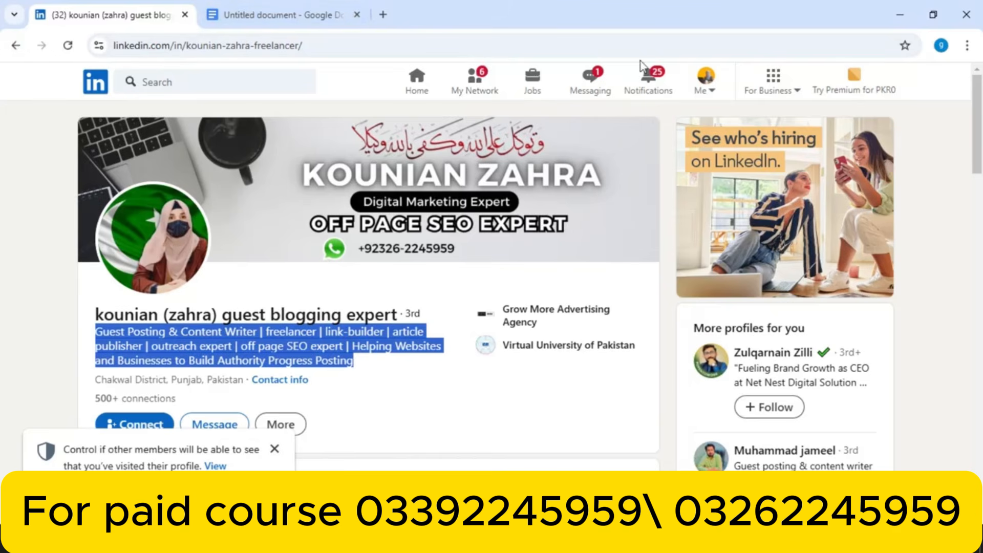
{"action": "left_click", "coordinate": [703, 81]}
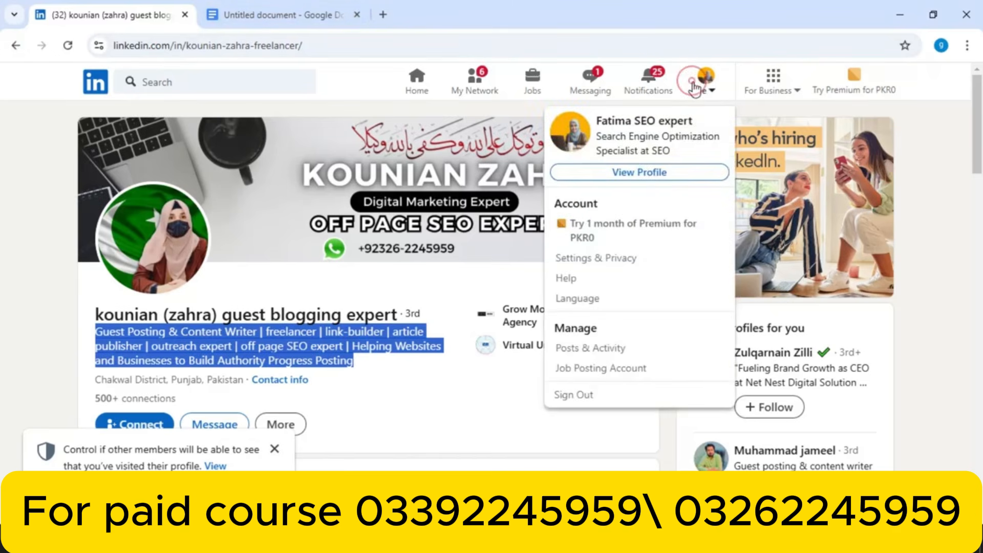
Append '| off-page SEO specialist, outreach blogging, guest posting, link building, content writing expert, graphic designing' to your headline and save
{"action": "left_click", "coordinate": [658, 174]}
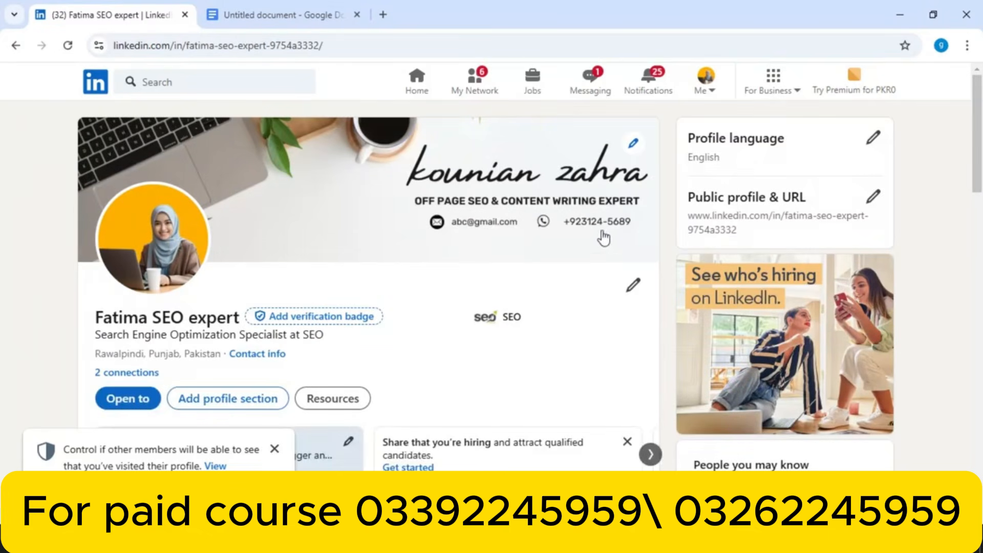
{"action": "left_click", "coordinate": [634, 286]}
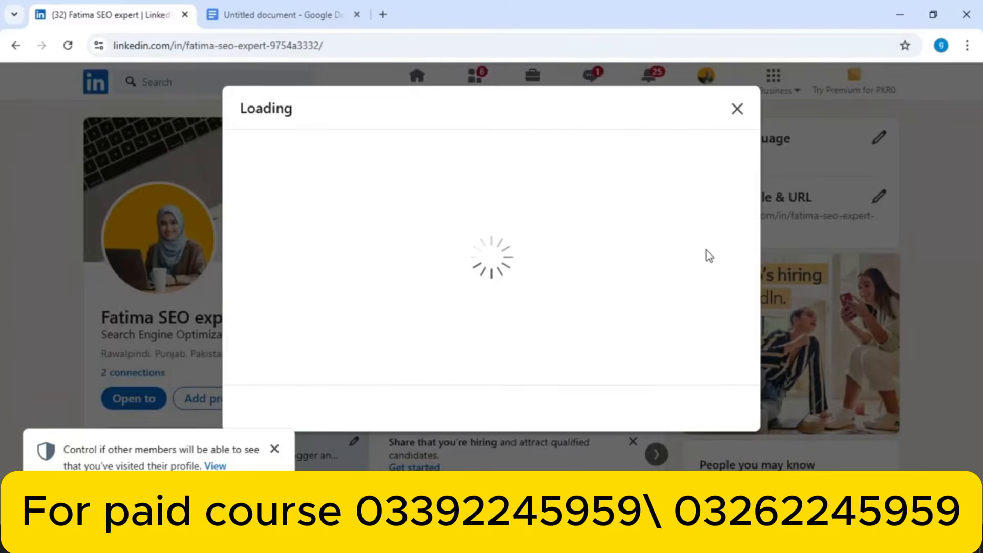
{"action": "left_click_drag", "start_coordinate": [753, 193], "coordinate": [748, 265]}
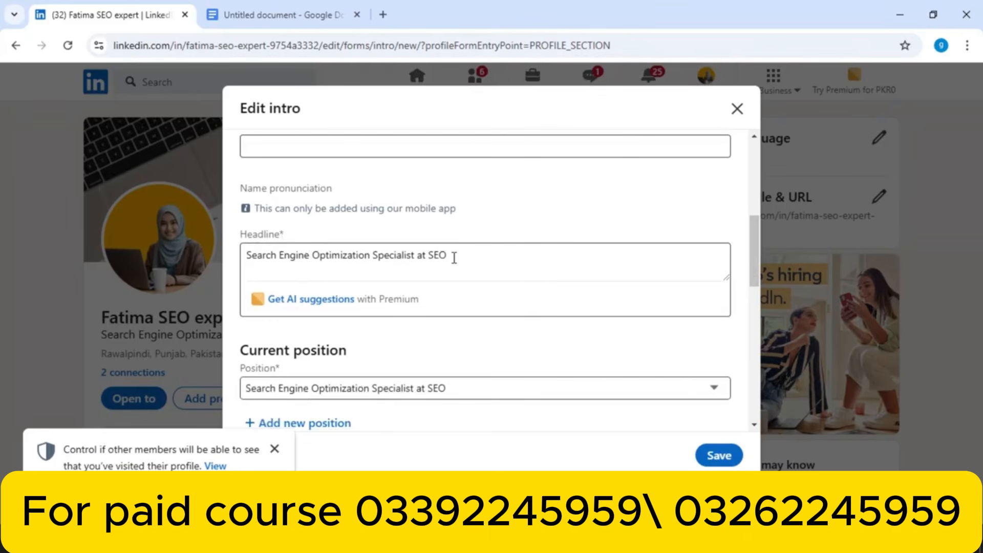
{"action": "left_click_drag", "start_coordinate": [453, 257], "coordinate": [229, 275]}
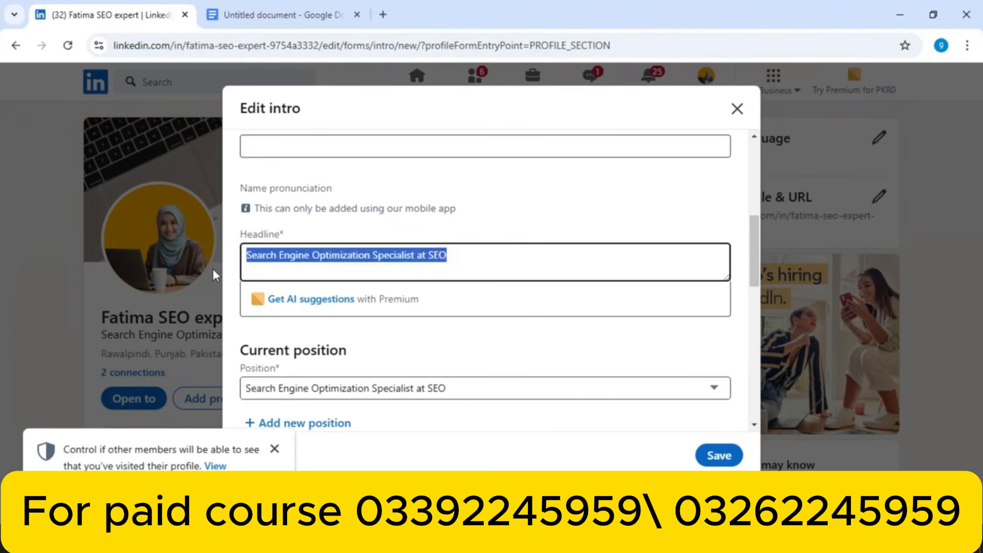
{"action": "left_click", "coordinate": [474, 262]}
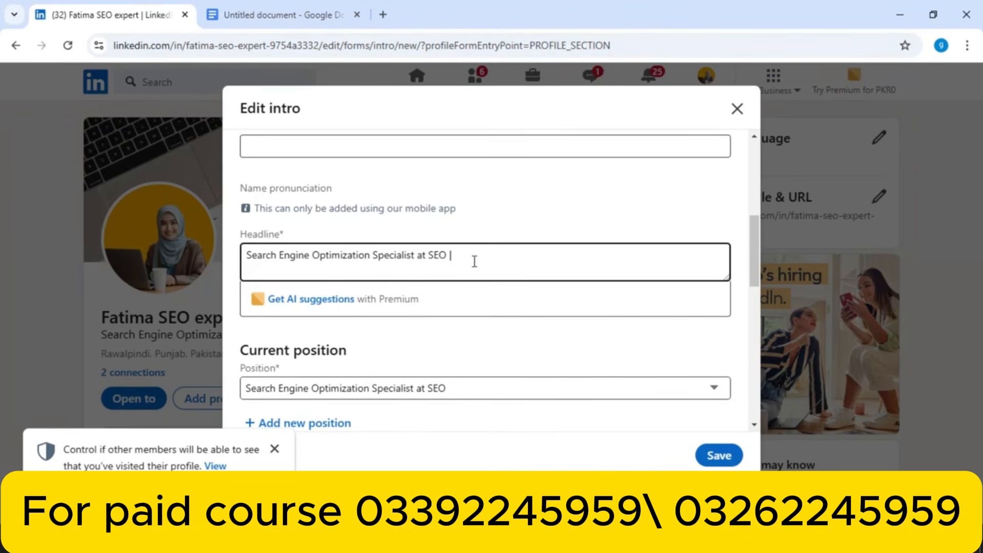
{"action": "type", "text": "|"}
{"action": "type", "text": "off-page SEO specialist | outreach blogging | guest posting | link building | content writing expert | graphic designing"}
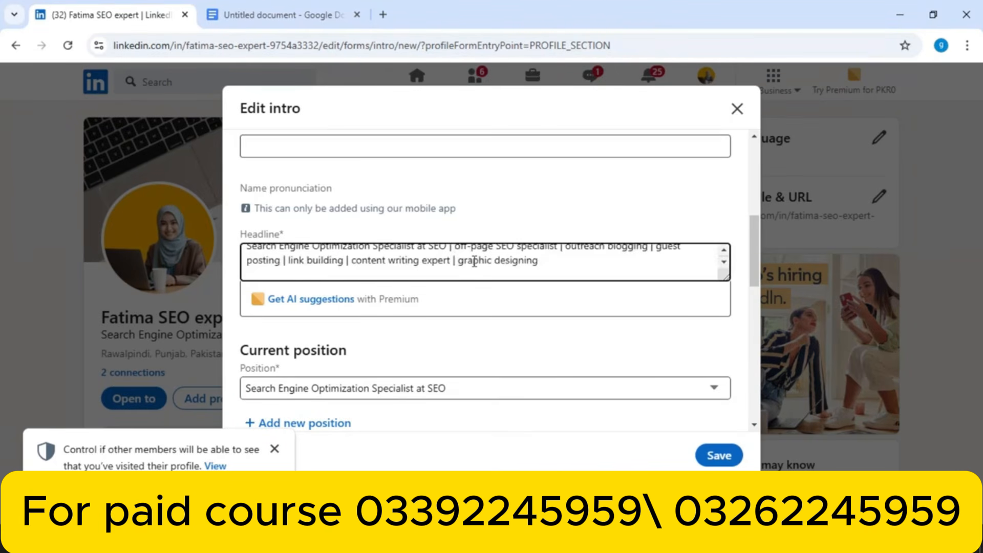
{"action": "left_click", "coordinate": [724, 251]}
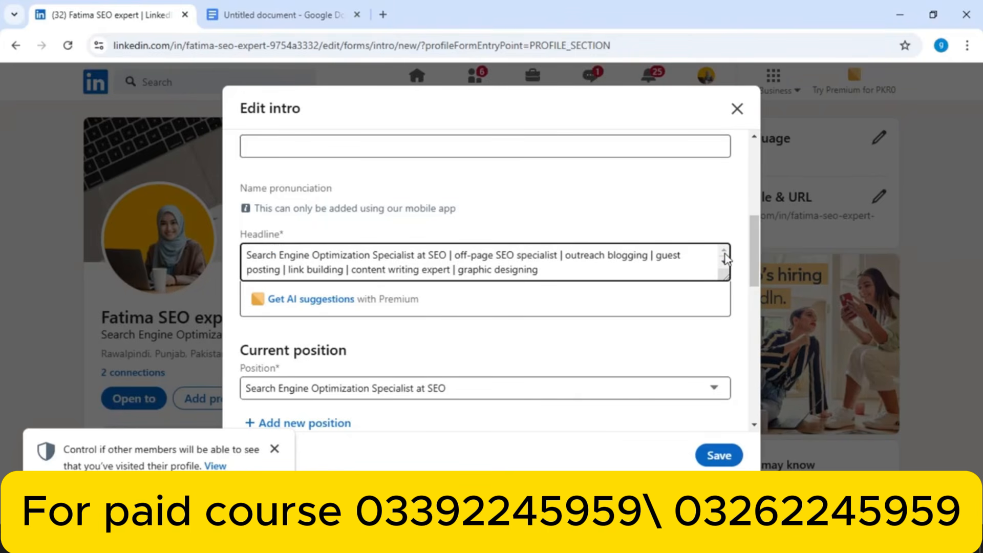
{"action": "left_click", "coordinate": [604, 273]}
{"action": "left_click", "coordinate": [711, 459]}
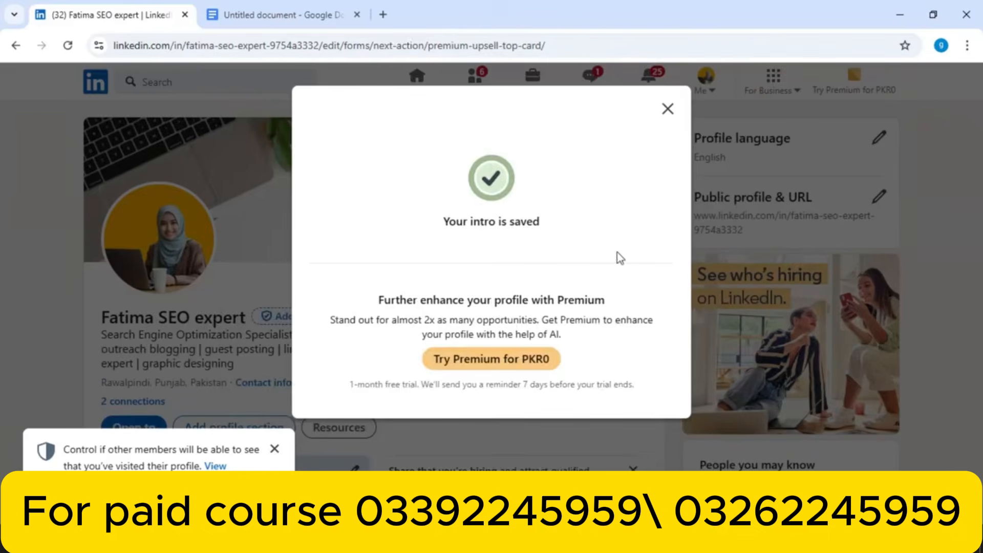
Close the intro-saved confirmation, review and close Contact info, then dismiss the profile-visit privacy notice
{"action": "left_click", "coordinate": [667, 109]}
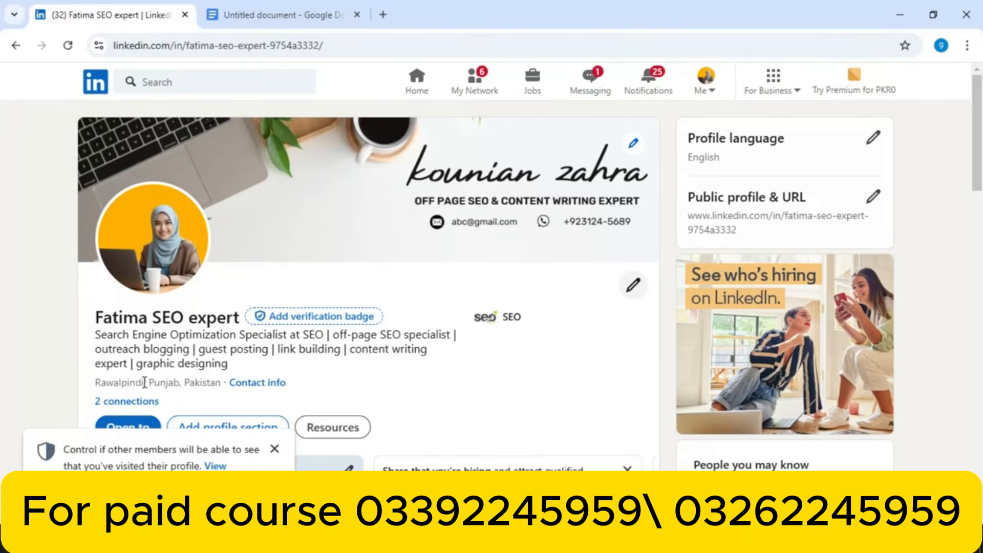
{"action": "left_click", "coordinate": [247, 390]}
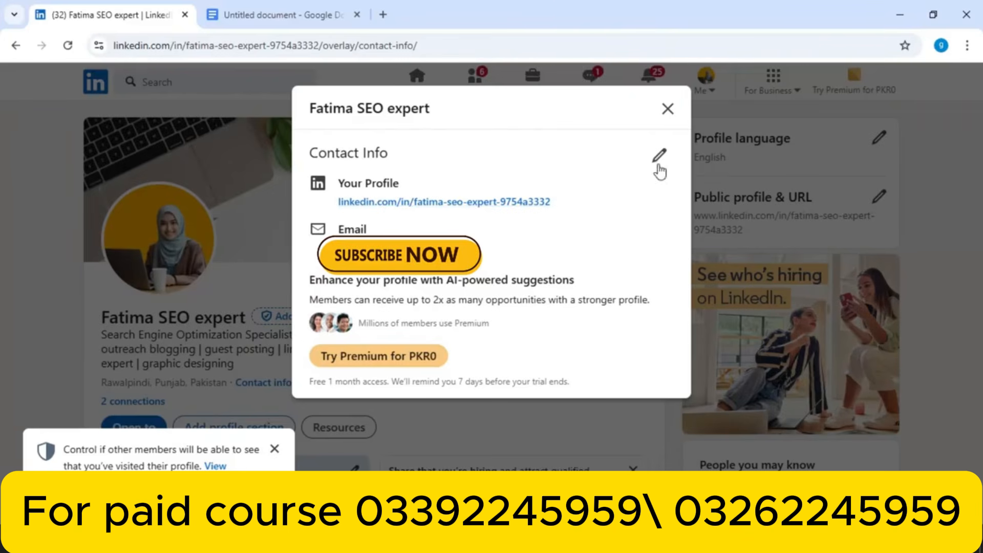
{"action": "left_click", "coordinate": [665, 109]}
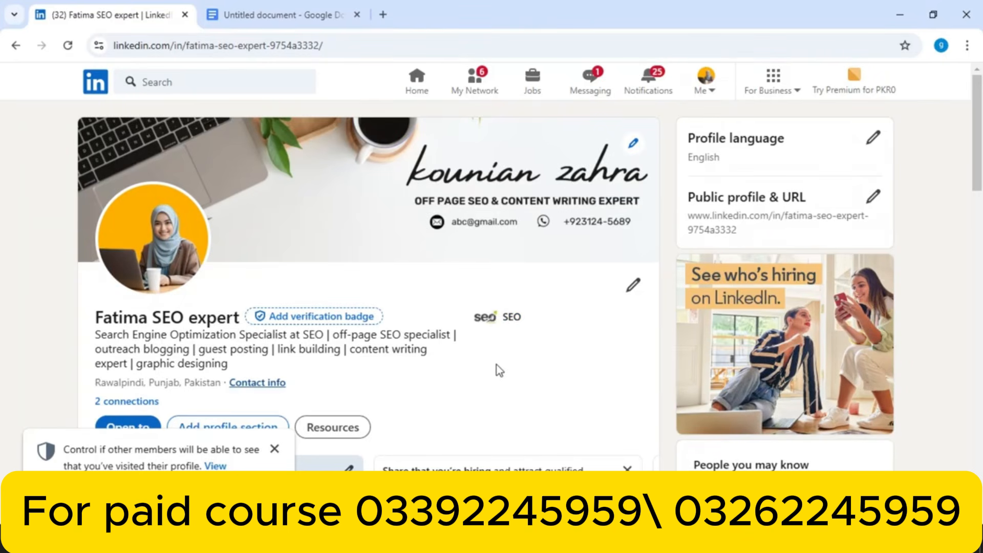
{"action": "left_click", "coordinate": [275, 447]}
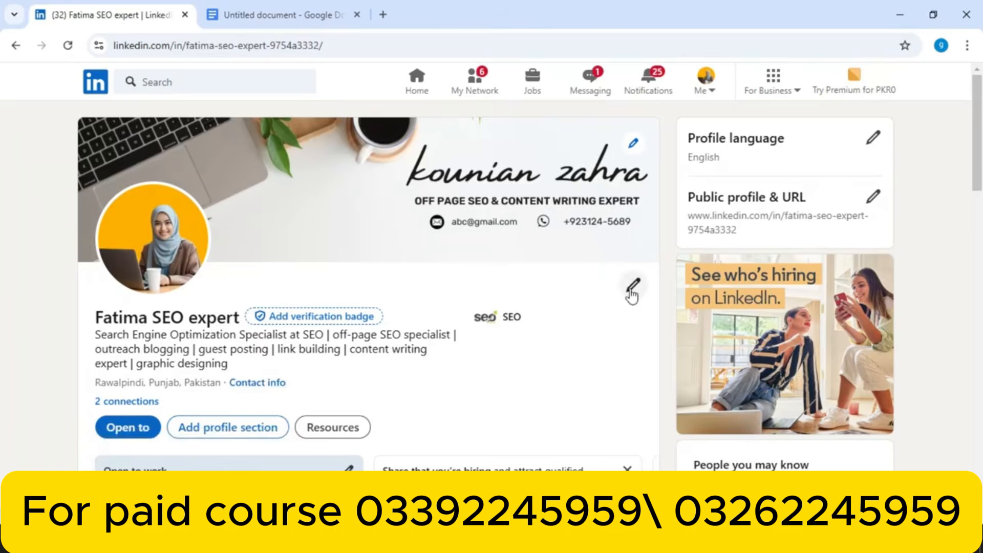
{"action": "left_click", "coordinate": [633, 296]}
{"action": "mouse_move", "coordinate": [753, 202]}
{"action": "left_mouse_down"}
{"action": "mouse_move", "coordinate": [751, 284]}
{"action": "mouse_move", "coordinate": [734, 327]}
{"action": "left_mouse_up"}
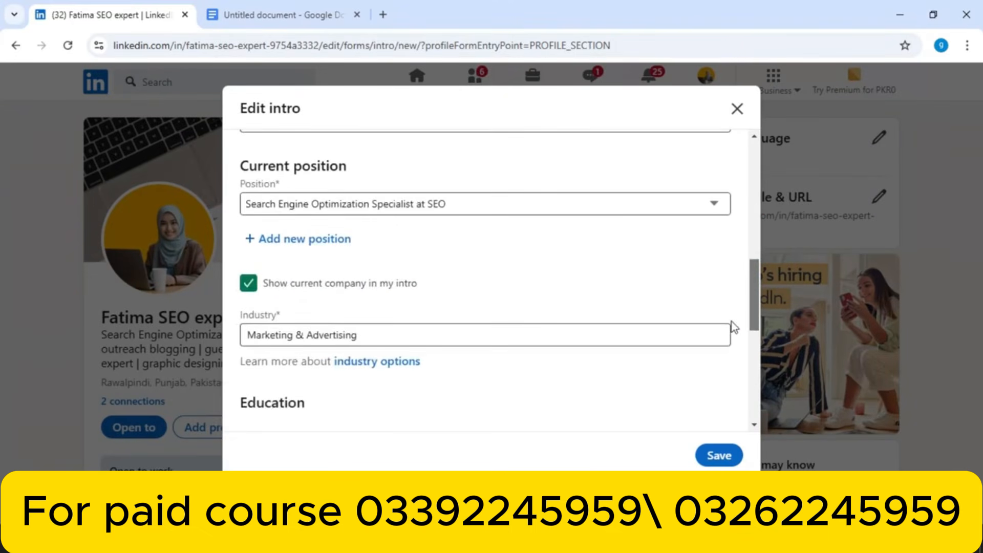
{"action": "scroll", "coordinate": [729, 333], "scroll_direction": "down", "scroll_amount": 2}
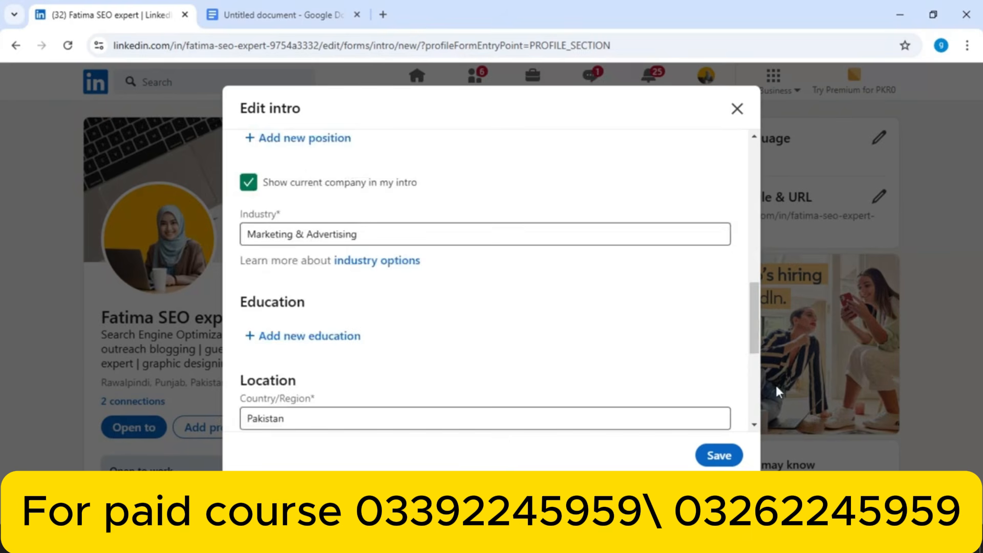
{"action": "left_click_drag", "start_coordinate": [755, 325], "coordinate": [749, 354]}
{"action": "left_click", "coordinate": [380, 256]}
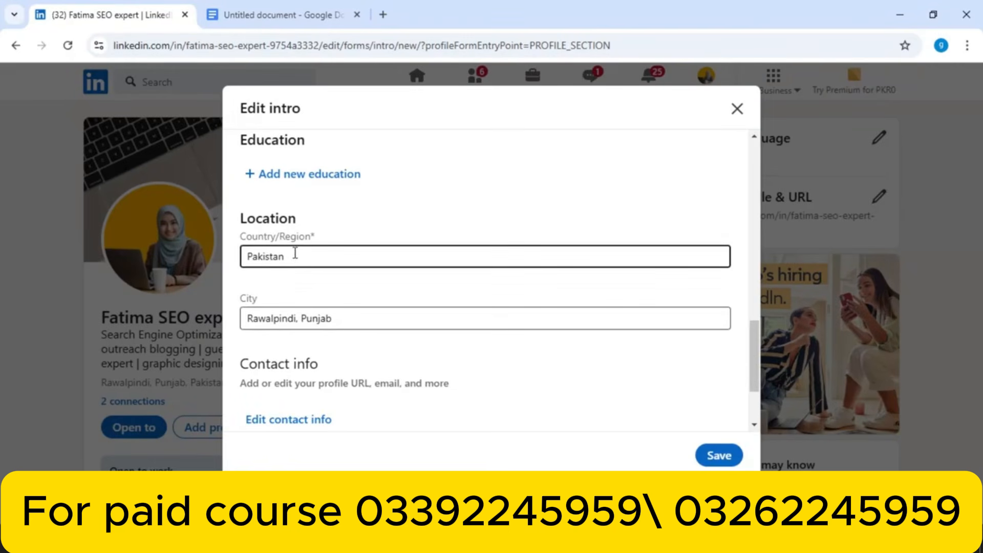
{"action": "left_click_drag", "start_coordinate": [757, 352], "coordinate": [751, 385]}
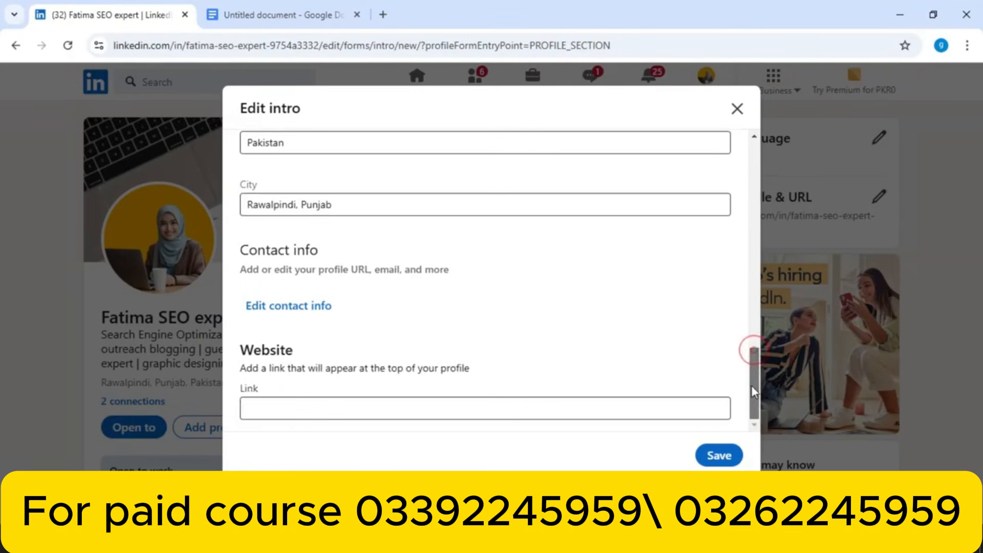
{"action": "left_click", "coordinate": [335, 407]}
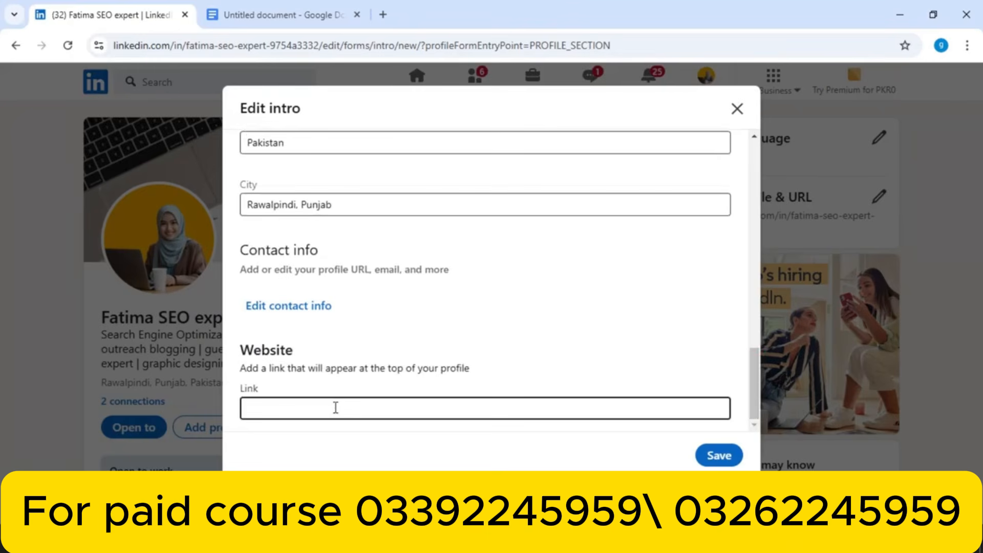
{"action": "left_click", "coordinate": [293, 309]}
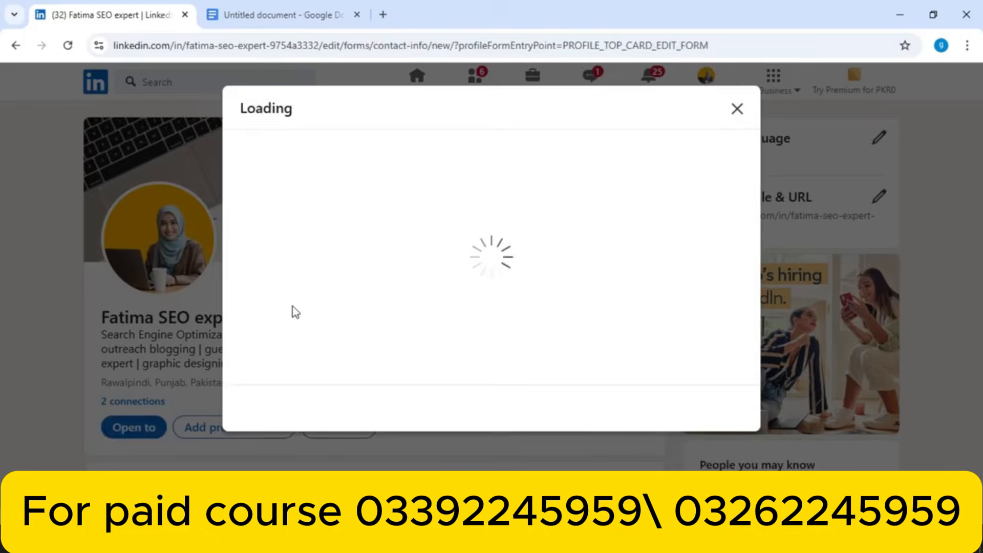
{"action": "scroll", "coordinate": [707, 227], "scroll_direction": "down", "scroll_amount": 3}
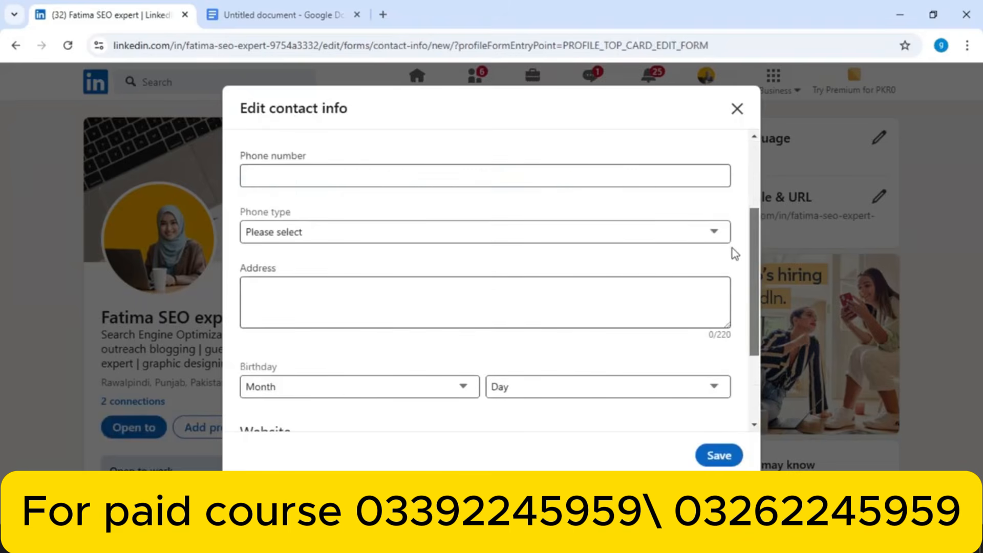
{"action": "left_click", "coordinate": [391, 176]}
{"action": "left_click", "coordinate": [464, 227]}
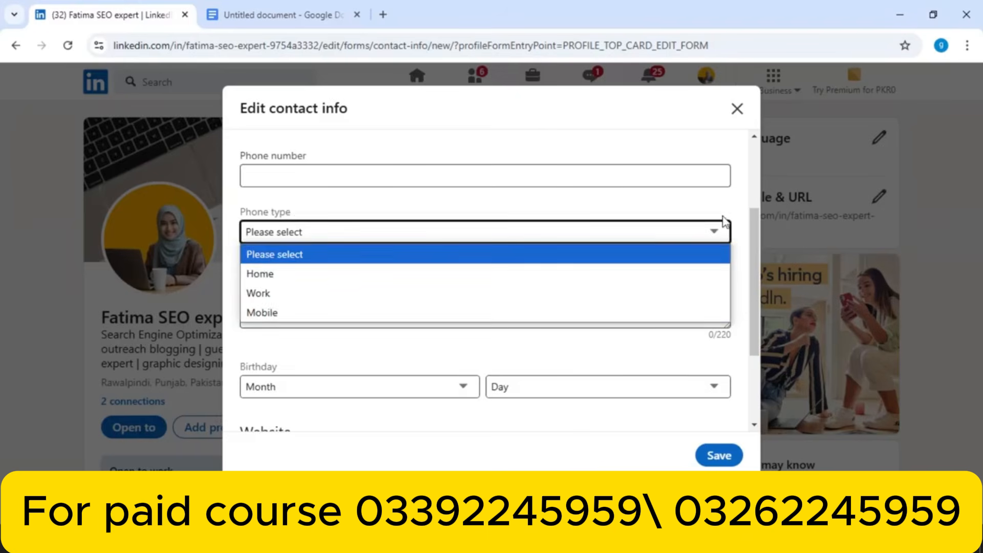
{"action": "left_click_drag", "start_coordinate": [757, 220], "coordinate": [746, 329]}
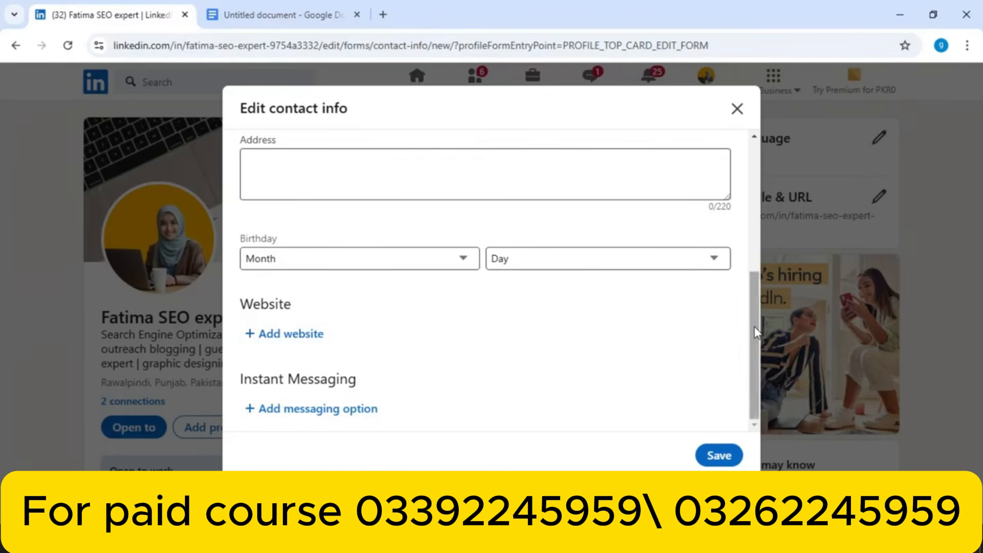
{"action": "left_click_drag", "start_coordinate": [754, 327], "coordinate": [743, 160]}
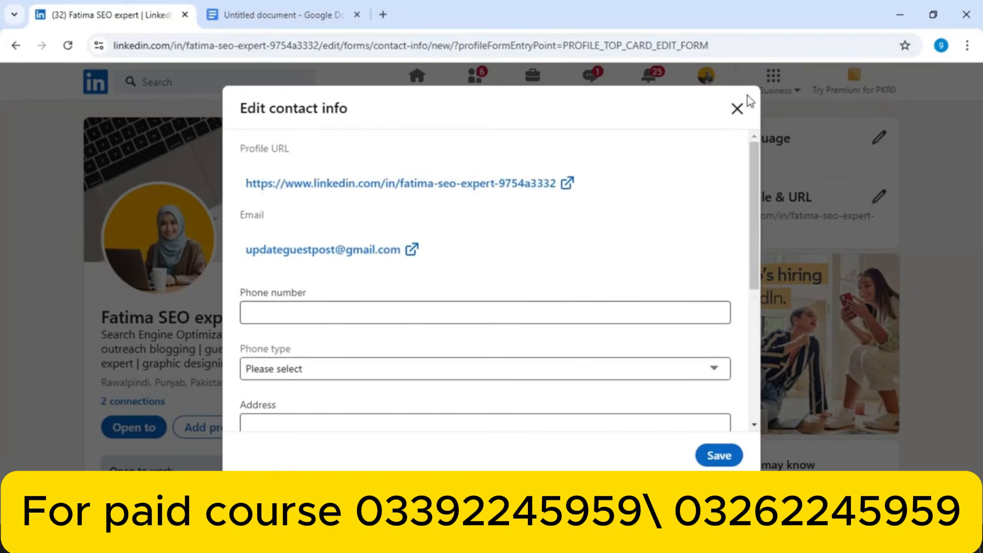
{"action": "left_click", "coordinate": [738, 110]}
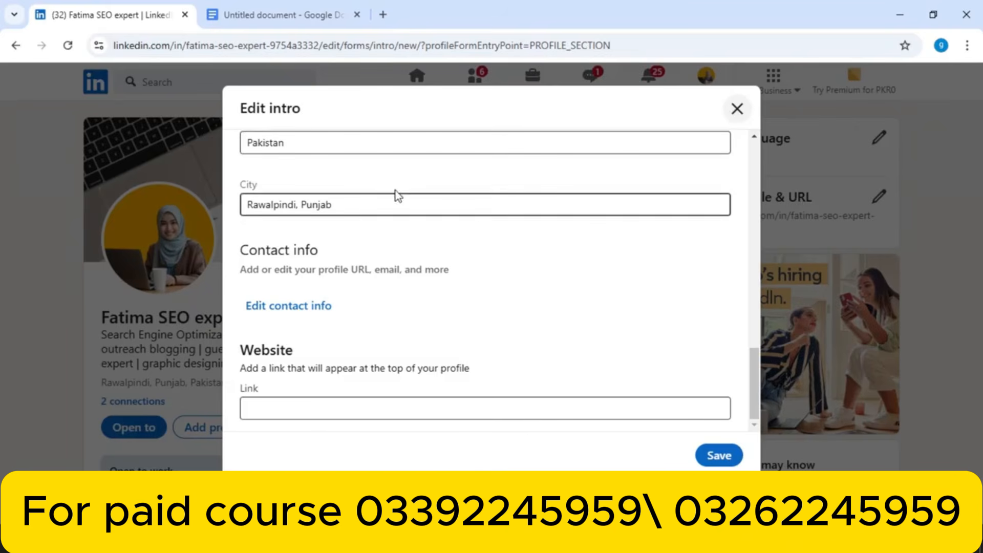
{"action": "left_click", "coordinate": [736, 110]}
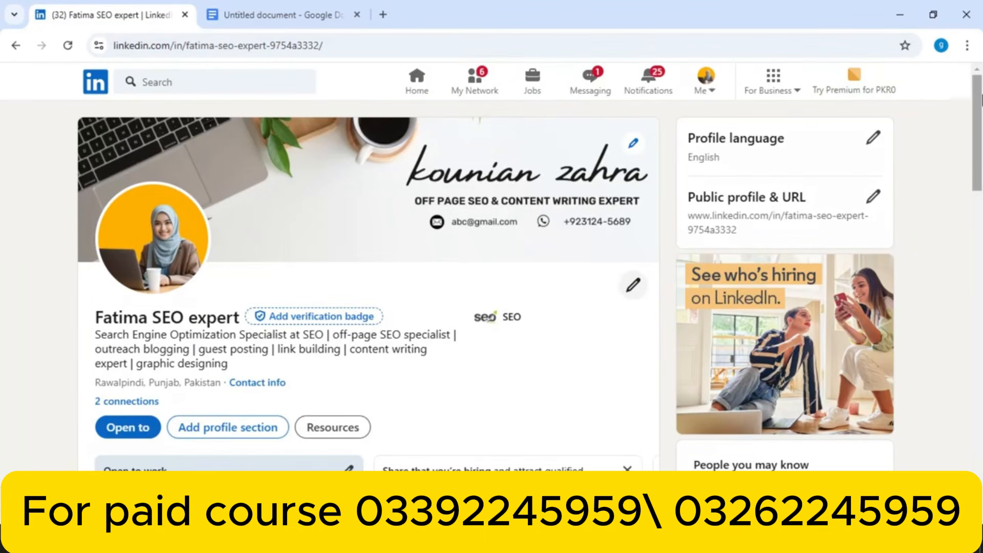
{"action": "scroll", "coordinate": [979, 103], "scroll_direction": "down", "scroll_amount": 2}
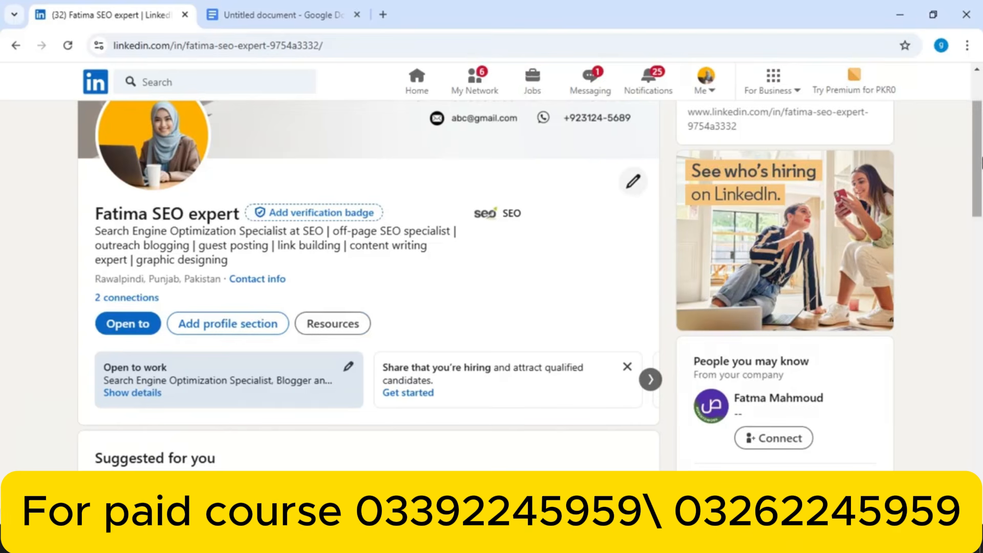
{"action": "left_click_drag", "start_coordinate": [981, 163], "coordinate": [962, 290]}
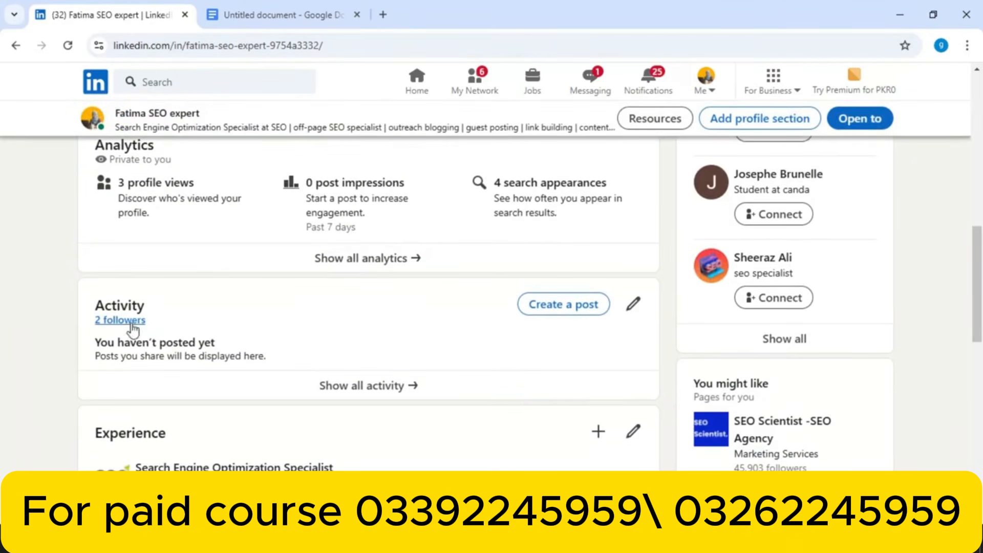
{"action": "scroll", "coordinate": [743, 297], "scroll_direction": "up", "scroll_amount": 10}
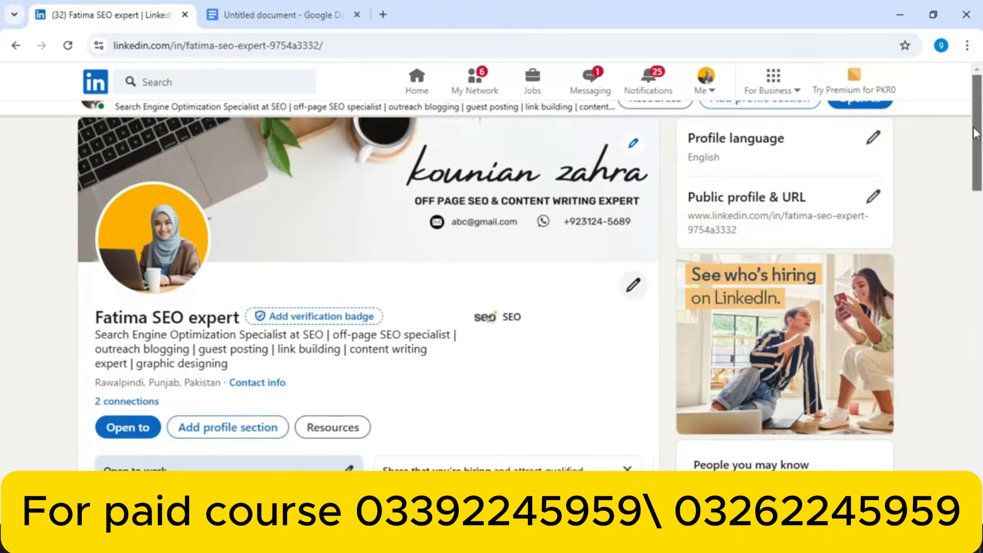
Accept all five pending invitations in My Network, confirming the warning, then return to your profile
{"action": "left_click", "coordinate": [473, 84]}
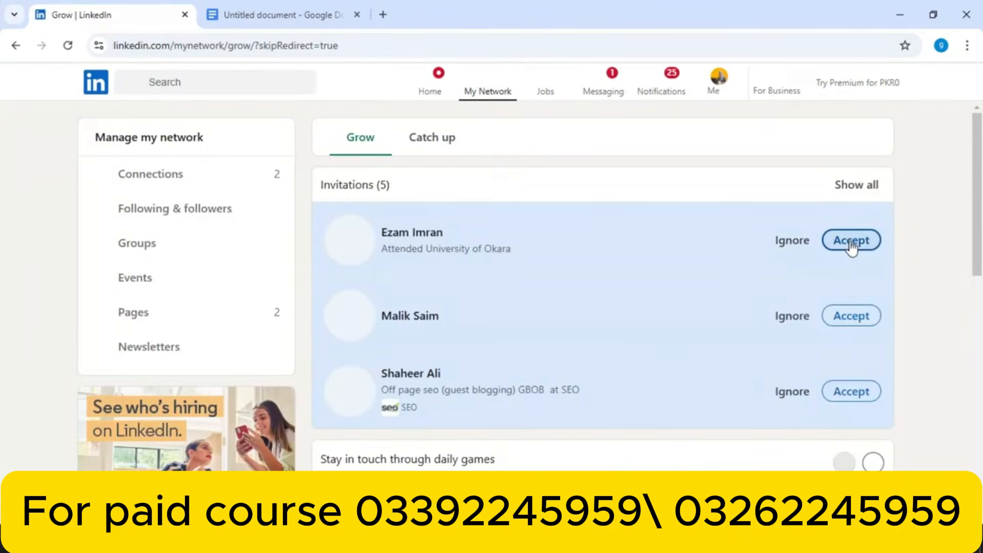
{"action": "left_click", "coordinate": [850, 243]}
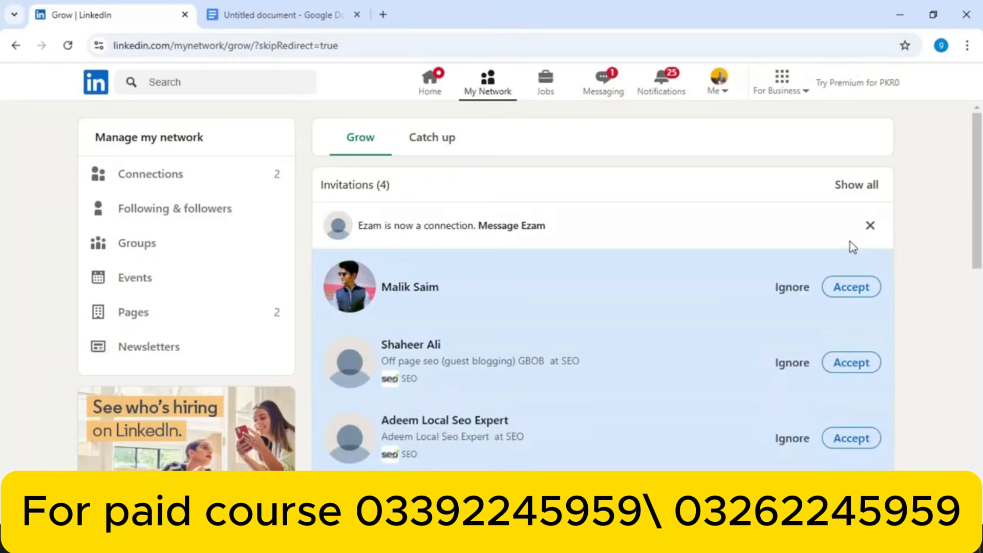
{"action": "left_click", "coordinate": [852, 288]}
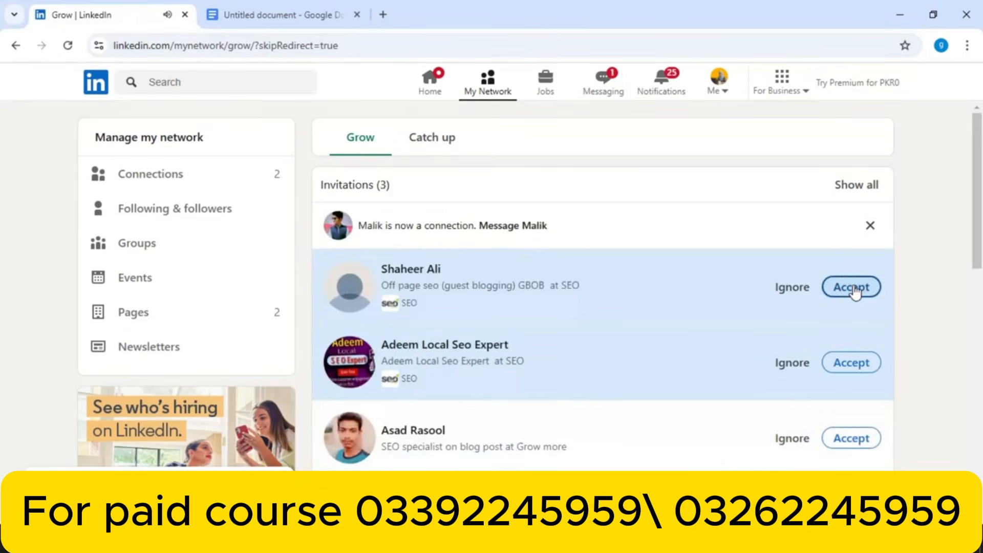
{"action": "left_click", "coordinate": [853, 288]}
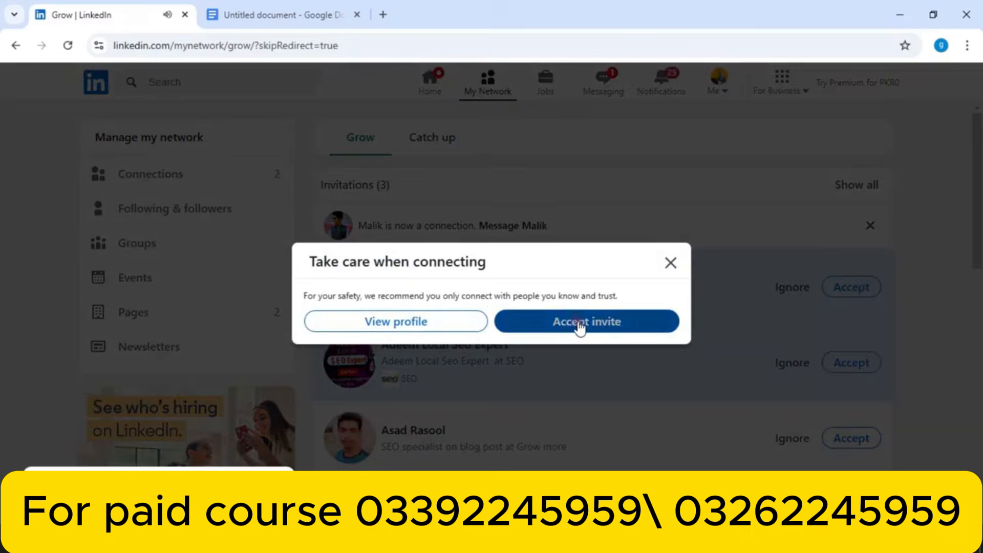
{"action": "left_click", "coordinate": [578, 322]}
{"action": "left_click", "coordinate": [853, 289]}
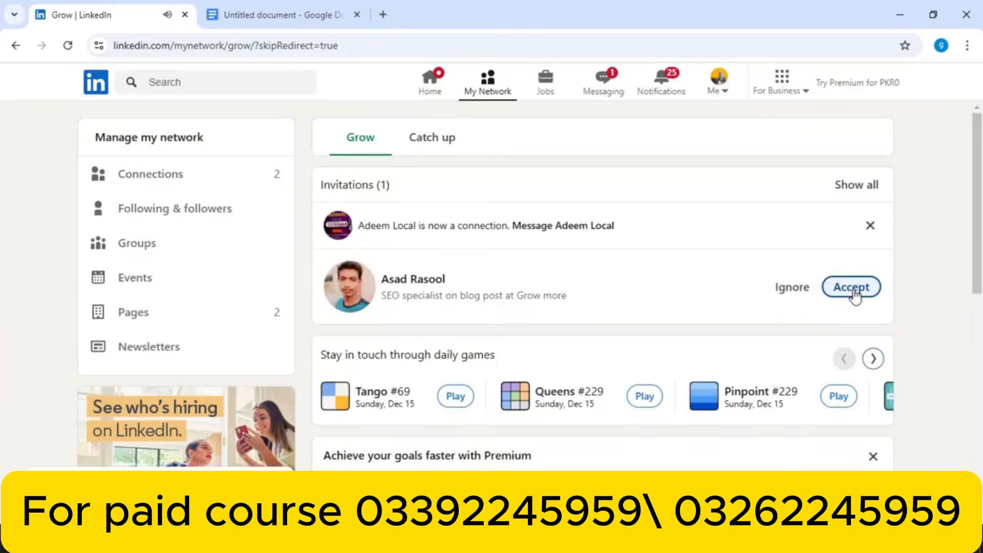
{"action": "left_click", "coordinate": [853, 290]}
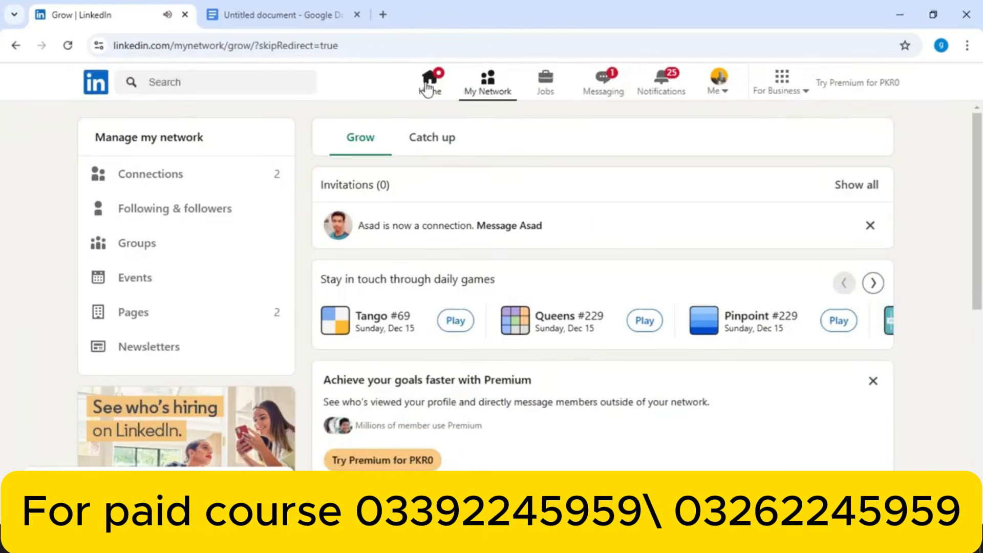
{"action": "left_click", "coordinate": [719, 91]}
{"action": "left_click", "coordinate": [668, 230]}
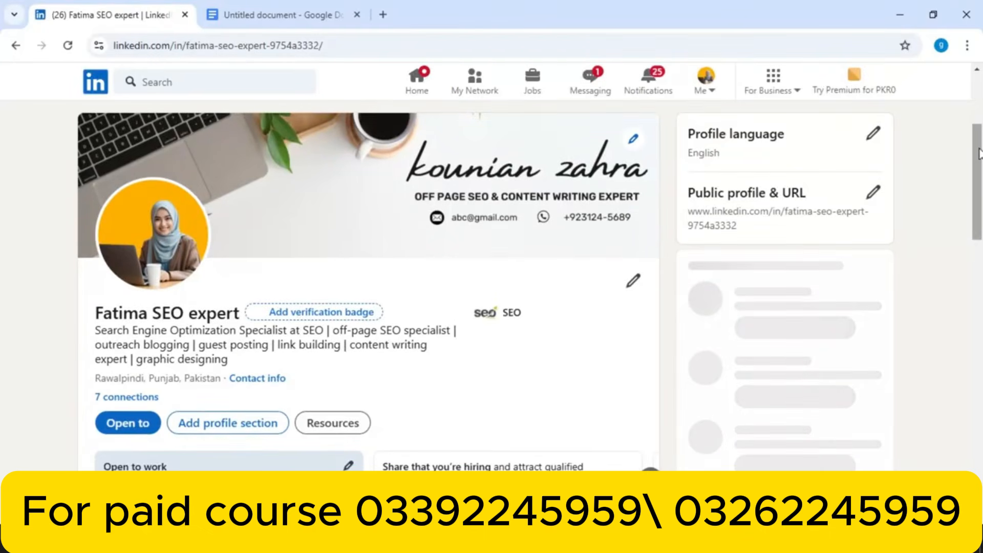
Scroll through your profile to review the banner, photo, SEO headline and 7 connections
{"action": "scroll", "coordinate": [978, 153], "scroll_direction": "down", "scroll_amount": 5}
{"action": "scroll", "coordinate": [977, 171], "scroll_direction": "up", "scroll_amount": 1}
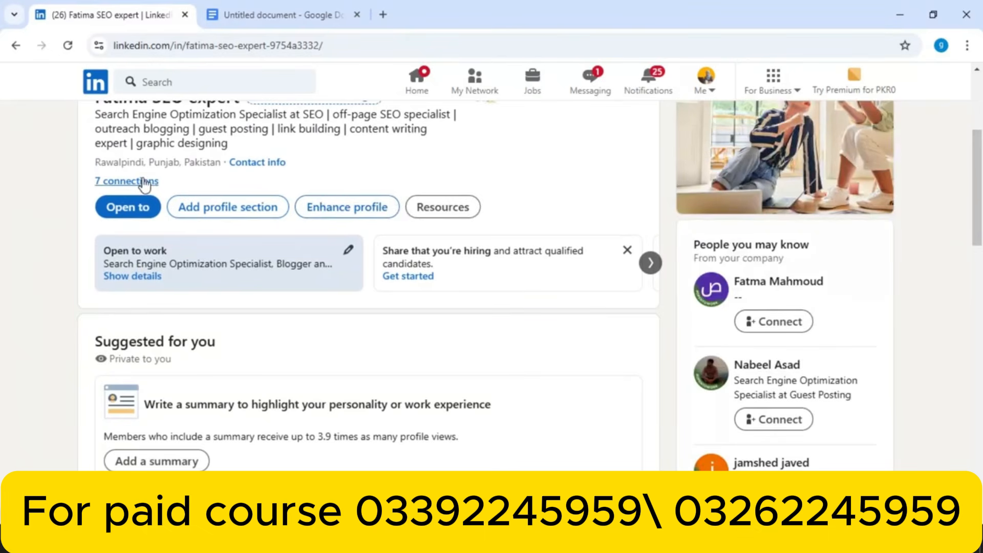
{"action": "left_click_drag", "start_coordinate": [977, 196], "coordinate": [924, 386]}
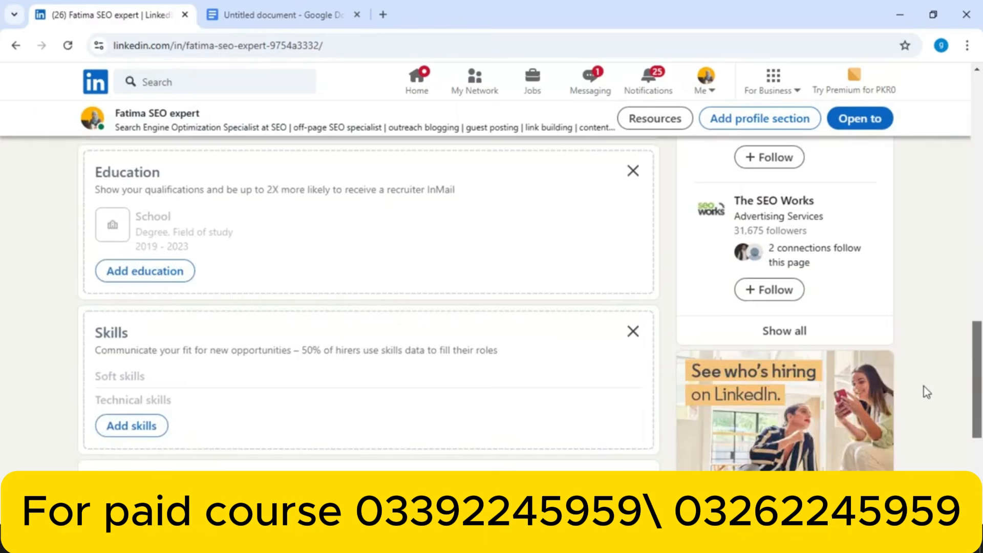
{"action": "left_click_drag", "start_coordinate": [922, 426], "coordinate": [907, 165]}
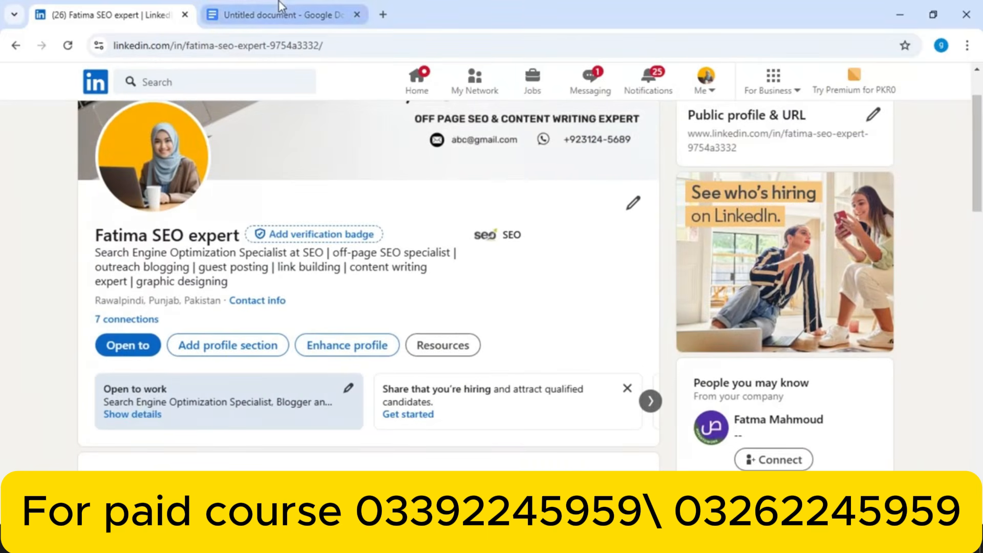
Rerun the recent search for the guest blogging expert and open their profile
{"action": "left_click", "coordinate": [237, 79]}
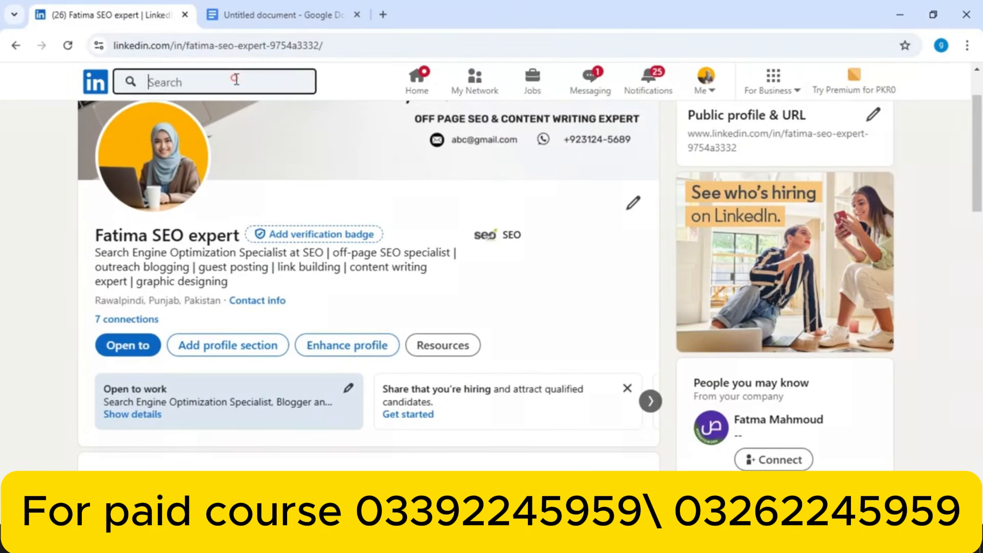
{"action": "left_click", "coordinate": [149, 159]}
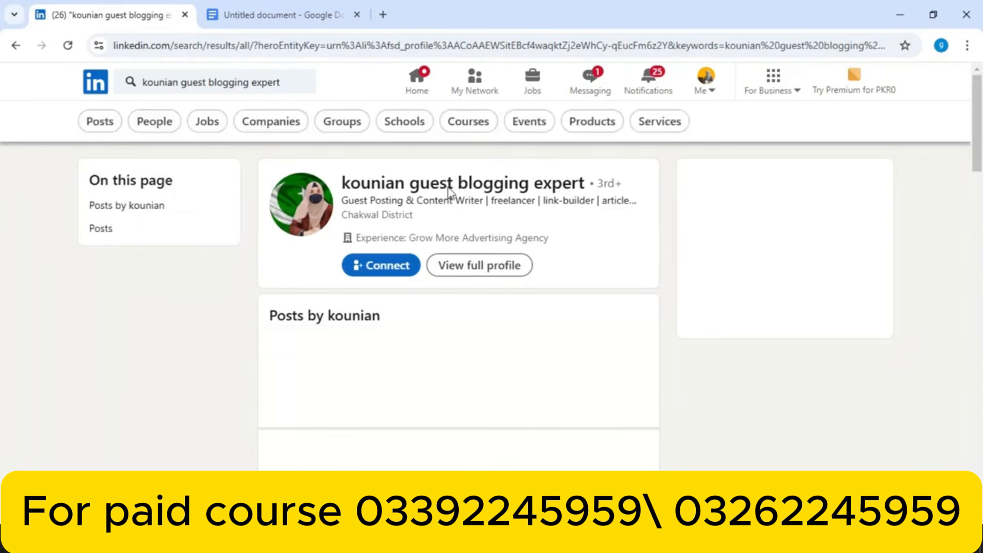
{"action": "left_click", "coordinate": [448, 185]}
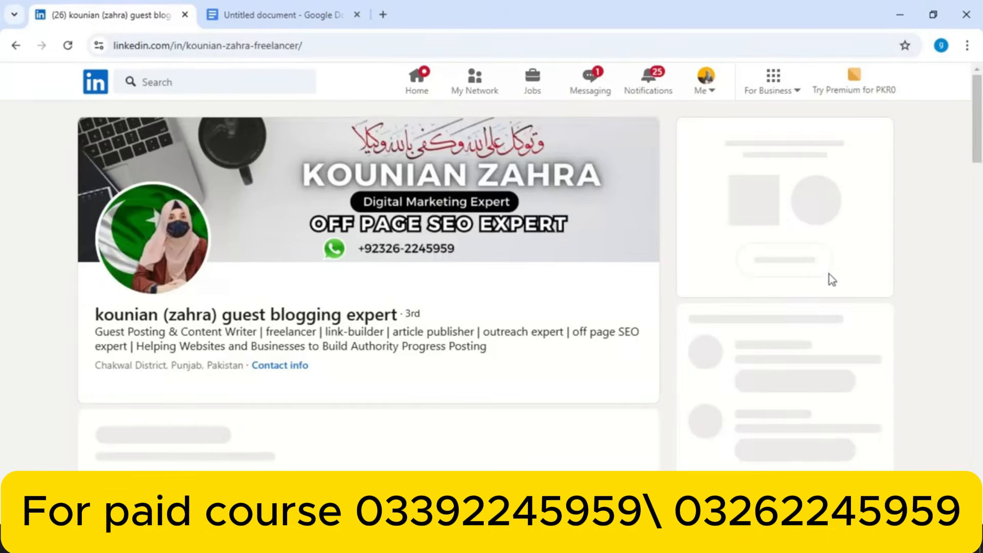
{"action": "scroll", "coordinate": [473, 306], "scroll_direction": "down", "scroll_amount": 2}
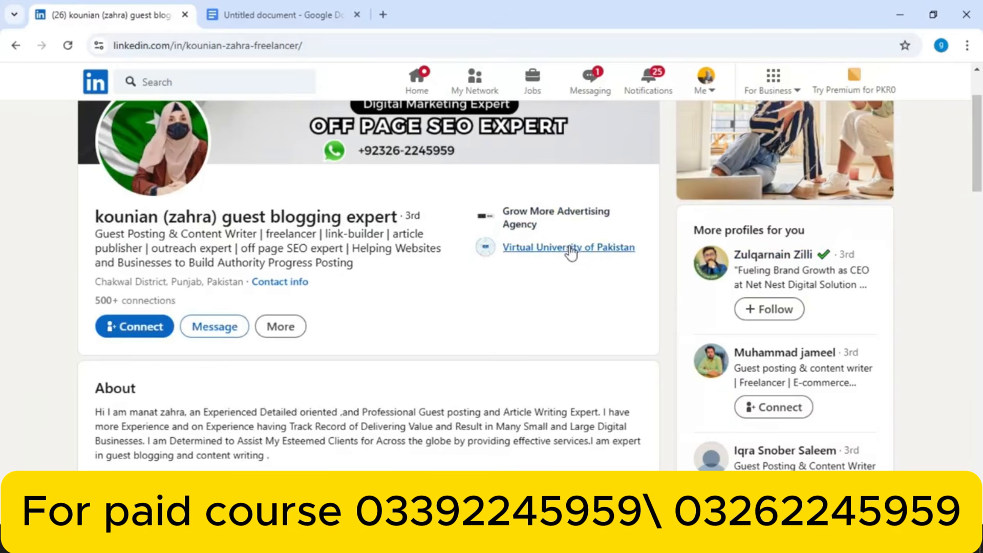
{"action": "left_click_drag", "start_coordinate": [977, 135], "coordinate": [969, 176]}
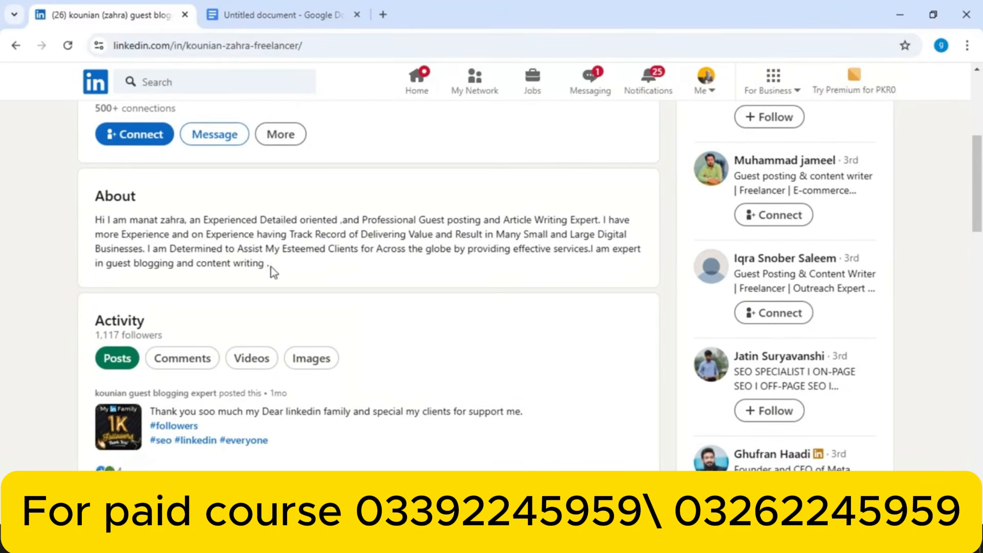
{"action": "left_click_drag", "start_coordinate": [271, 271], "coordinate": [328, 249]}
{"action": "left_click", "coordinate": [343, 274]}
{"action": "left_click_drag", "start_coordinate": [975, 178], "coordinate": [976, 211]}
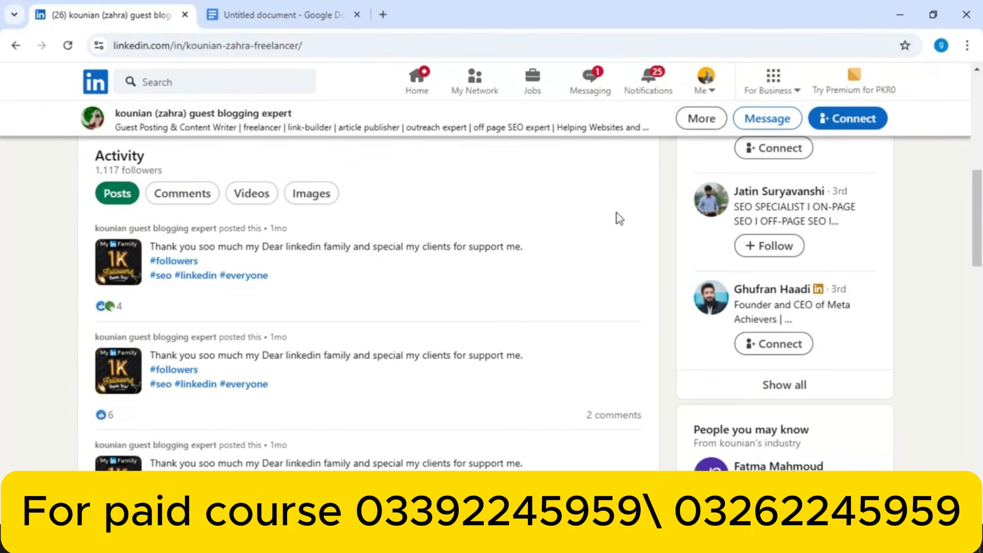
{"action": "left_click_drag", "start_coordinate": [979, 215], "coordinate": [978, 231]}
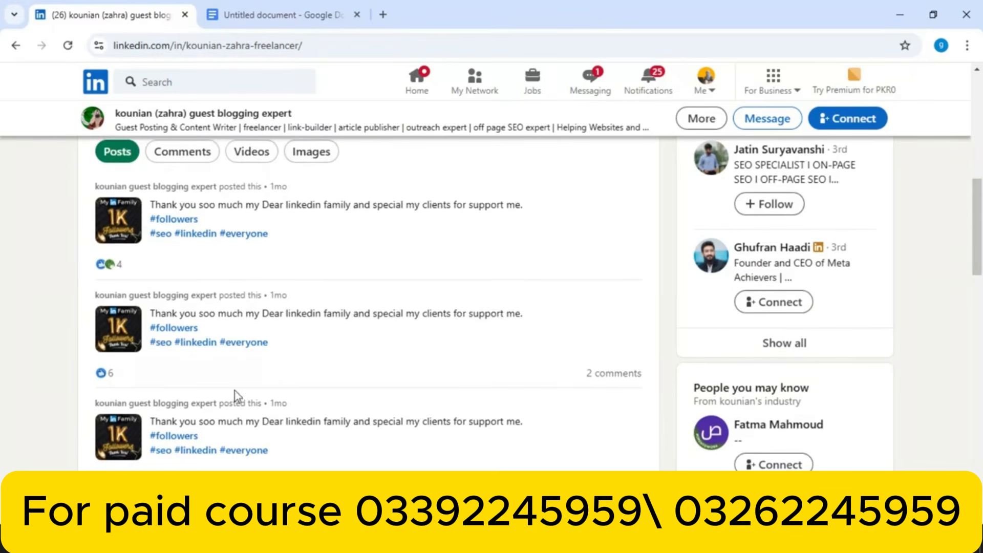
{"action": "left_click_drag", "start_coordinate": [976, 251], "coordinate": [960, 344]}
{"action": "scroll", "coordinate": [954, 343], "scroll_direction": "down", "scroll_amount": 2}
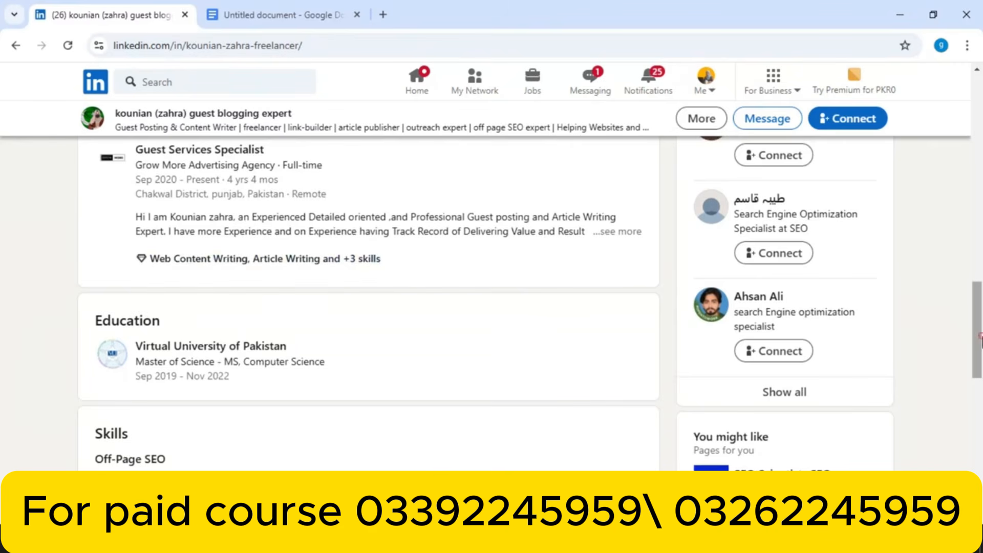
{"action": "left_click_drag", "start_coordinate": [981, 336], "coordinate": [937, 374]}
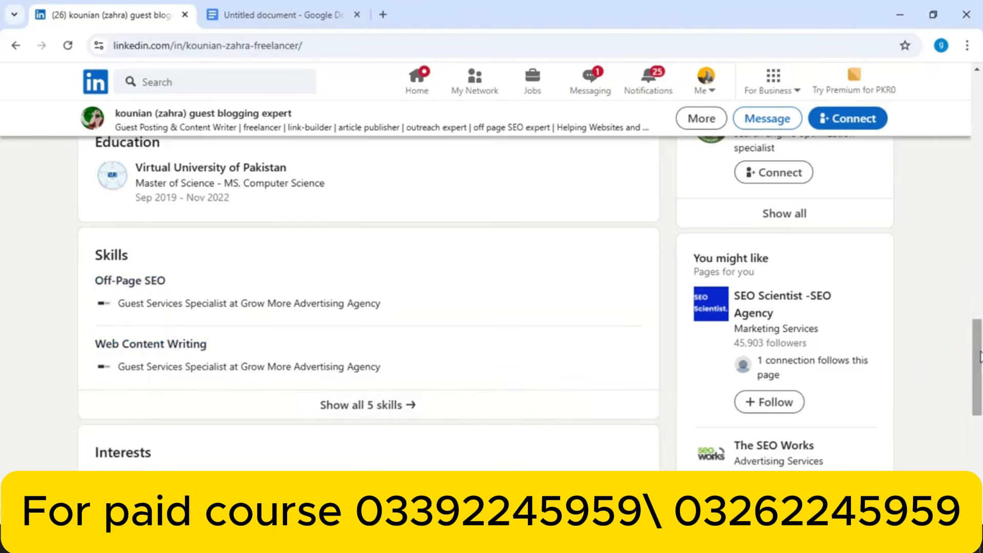
{"action": "left_click_drag", "start_coordinate": [976, 351], "coordinate": [978, 402]}
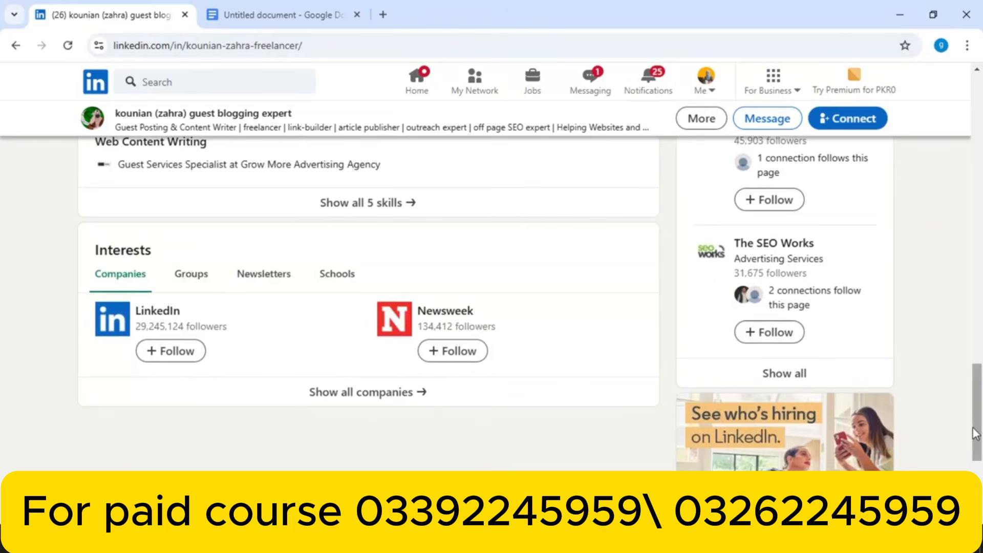
{"action": "left_click_drag", "start_coordinate": [977, 432], "coordinate": [976, 429]}
{"action": "left_click_drag", "start_coordinate": [975, 425], "coordinate": [974, 128]}
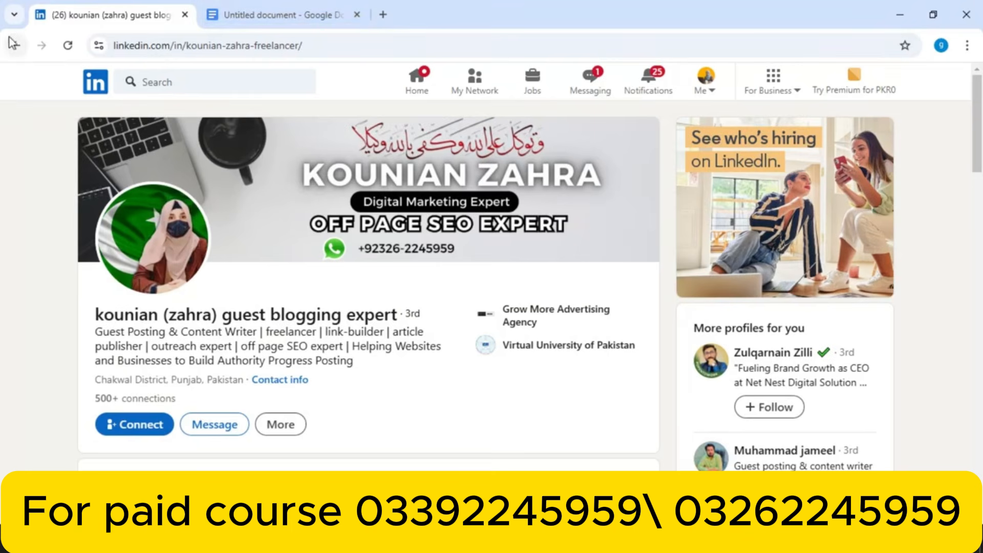
Return to your profile via Me, open the Add a summary editor, then close it unsaved
{"action": "left_click", "coordinate": [697, 94]}
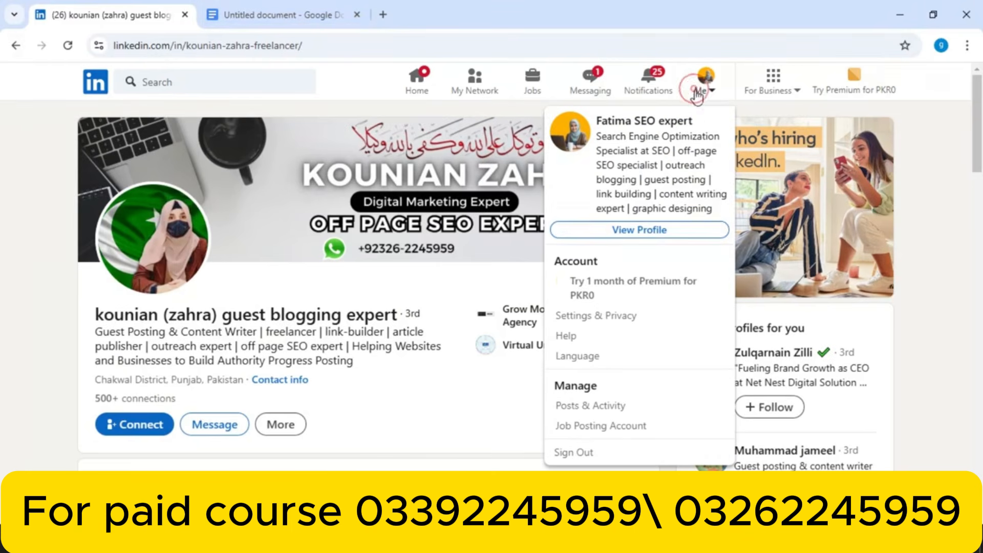
{"action": "left_click", "coordinate": [691, 235]}
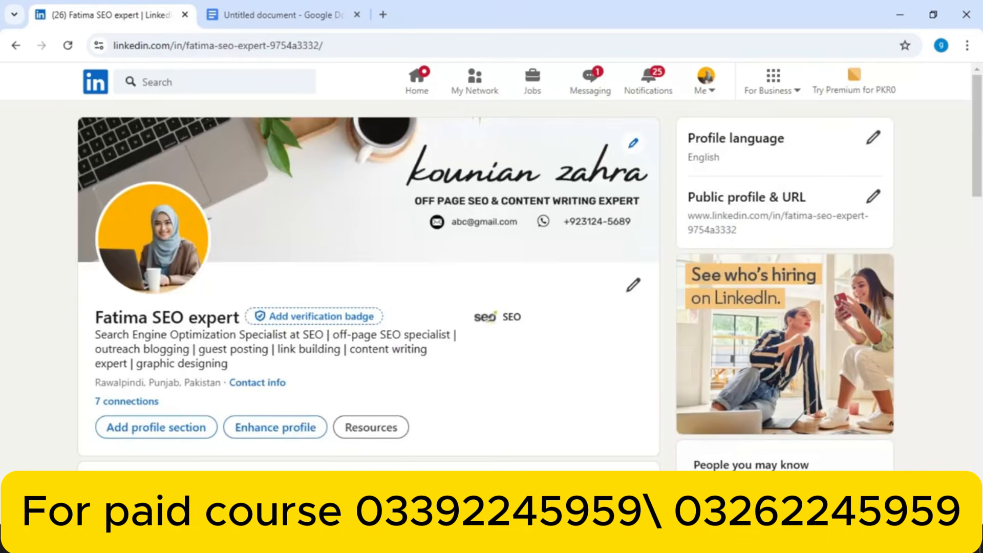
{"action": "left_click_drag", "start_coordinate": [979, 144], "coordinate": [969, 220]}
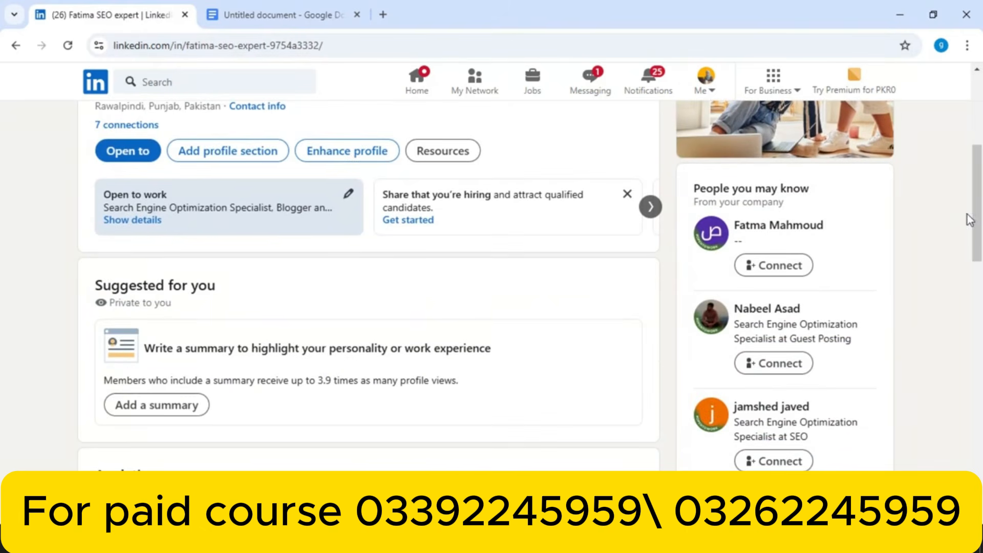
{"action": "left_click", "coordinate": [170, 405]}
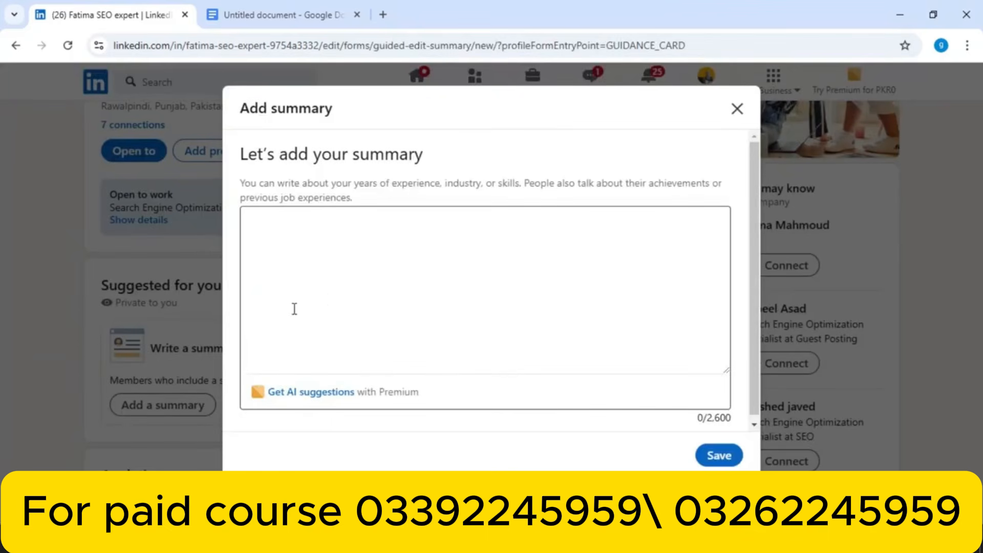
{"action": "left_click", "coordinate": [309, 257]}
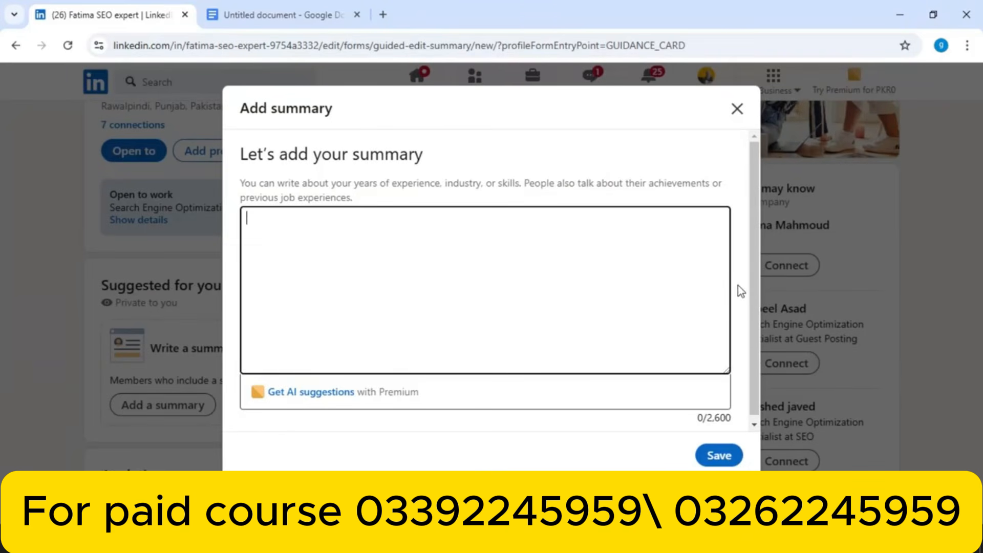
{"action": "left_click", "coordinate": [740, 112]}
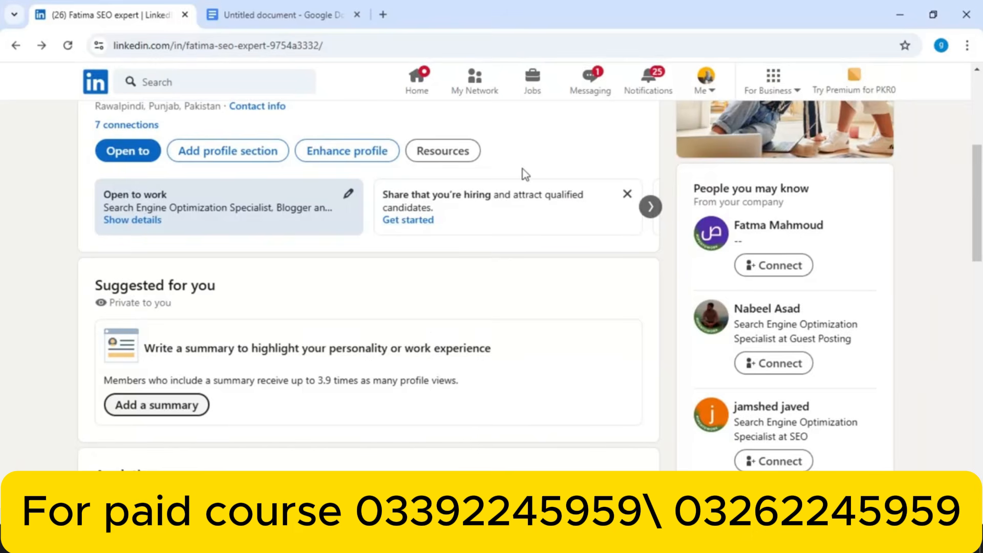
Browse the Core, Recommended and Additional groups in Add to profile, then choose Add about
{"action": "left_click", "coordinate": [230, 150]}
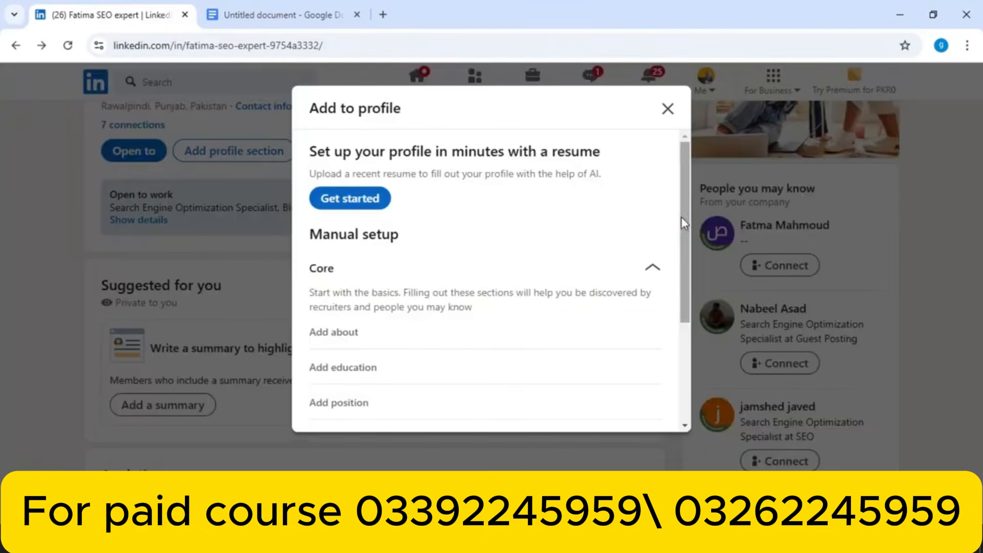
{"action": "left_click_drag", "start_coordinate": [680, 216], "coordinate": [681, 244]}
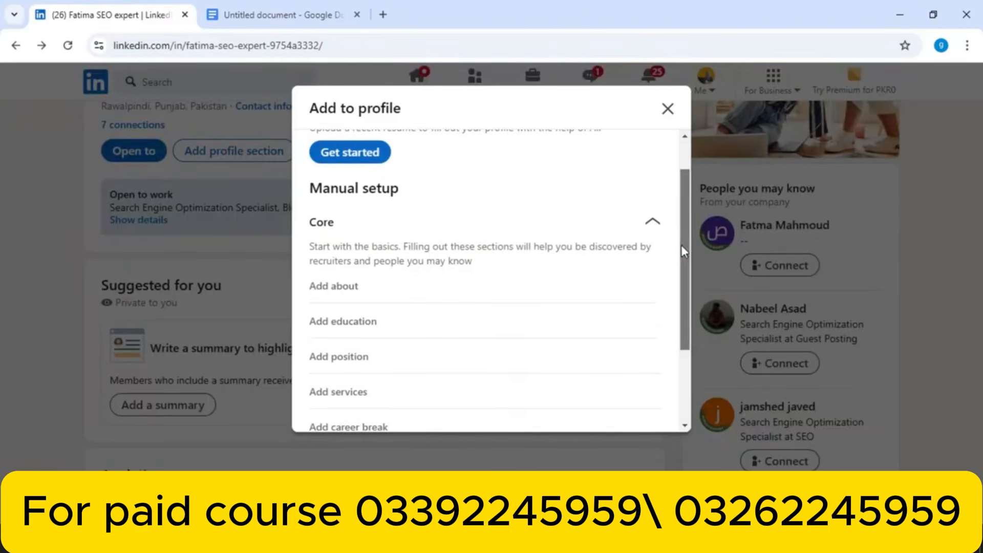
{"action": "left_click", "coordinate": [652, 224]}
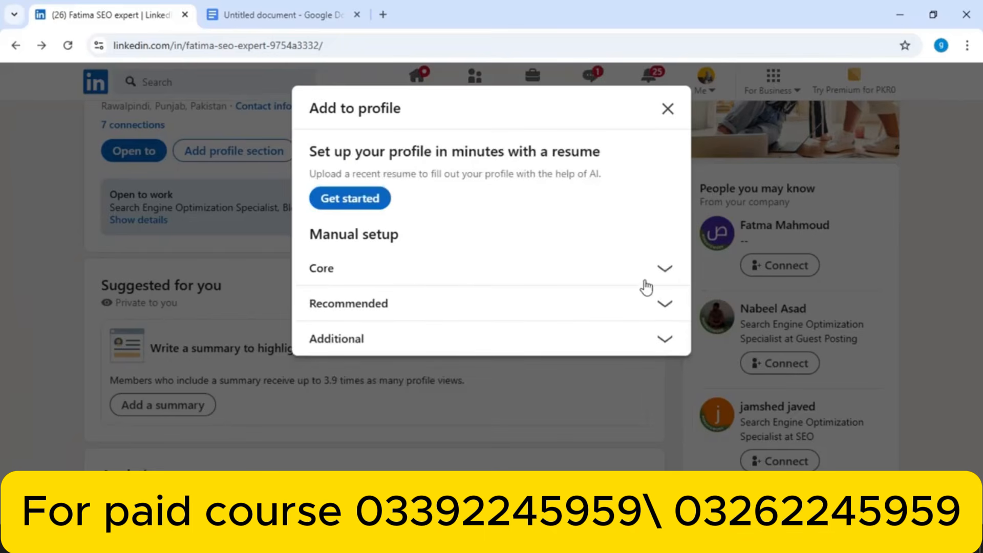
{"action": "left_click", "coordinate": [664, 269]}
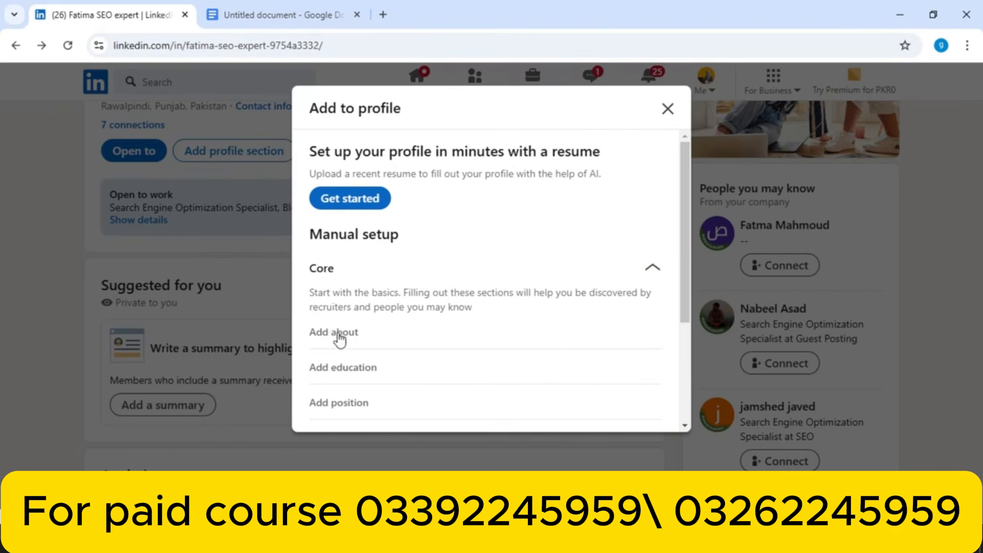
{"action": "left_click_drag", "start_coordinate": [687, 263], "coordinate": [684, 361]}
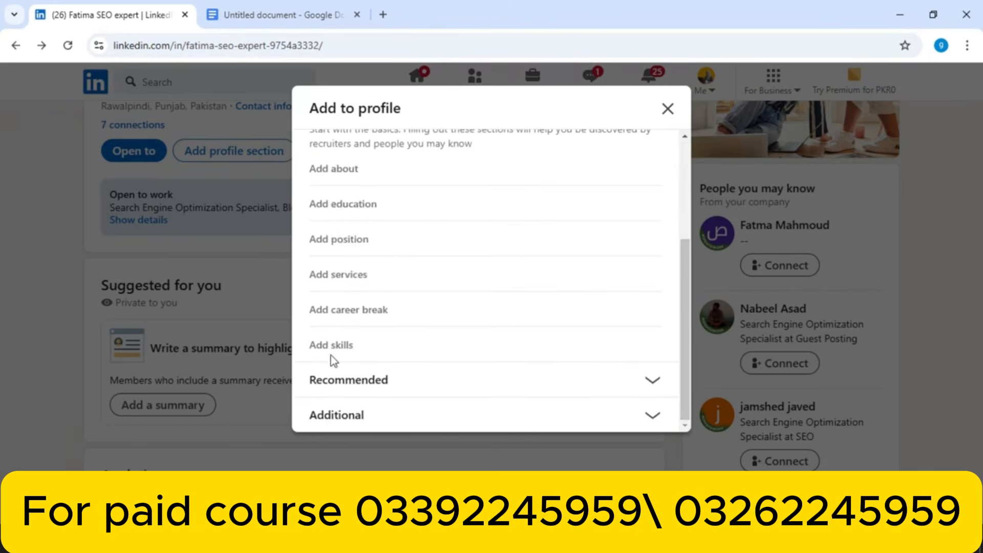
{"action": "left_click", "coordinate": [658, 387]}
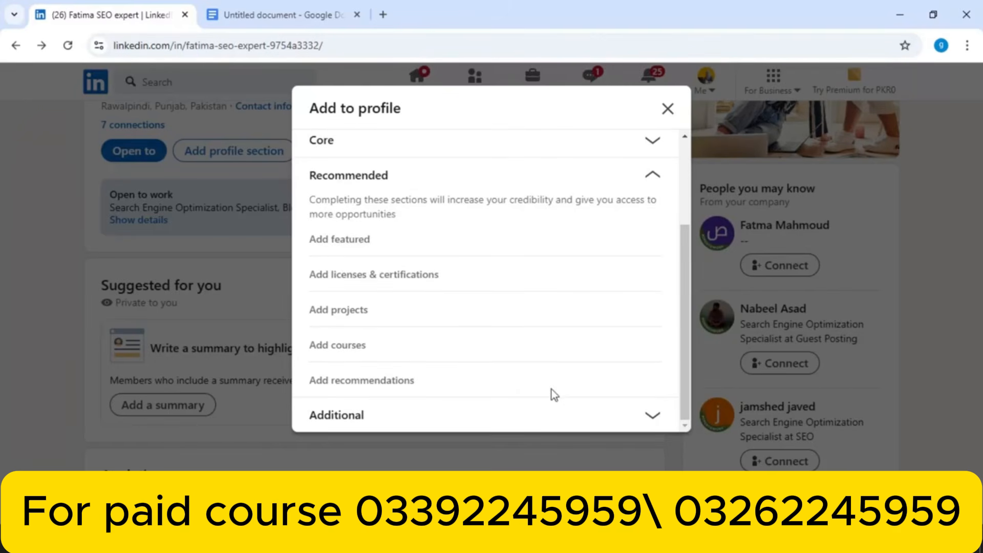
{"action": "left_click", "coordinate": [651, 414]}
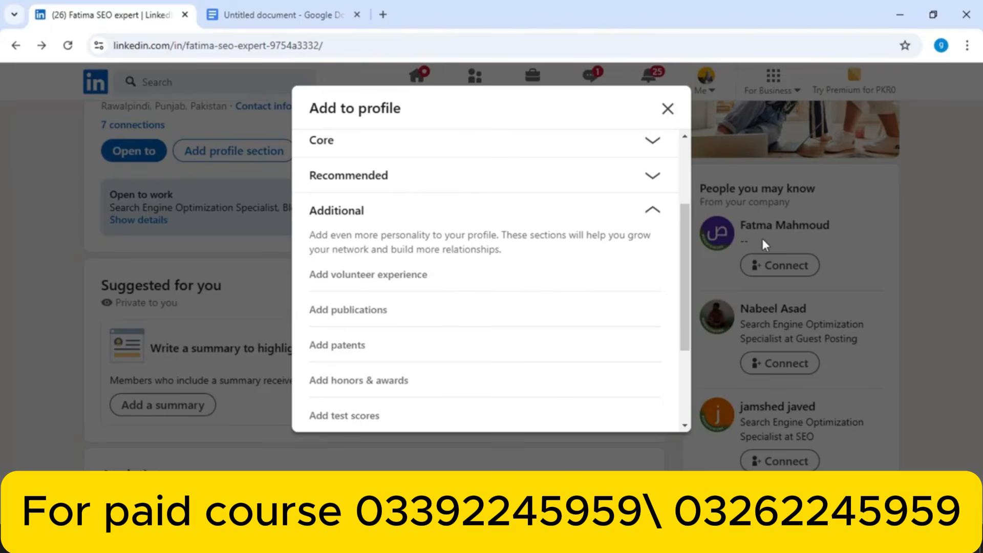
{"action": "left_click", "coordinate": [653, 142]}
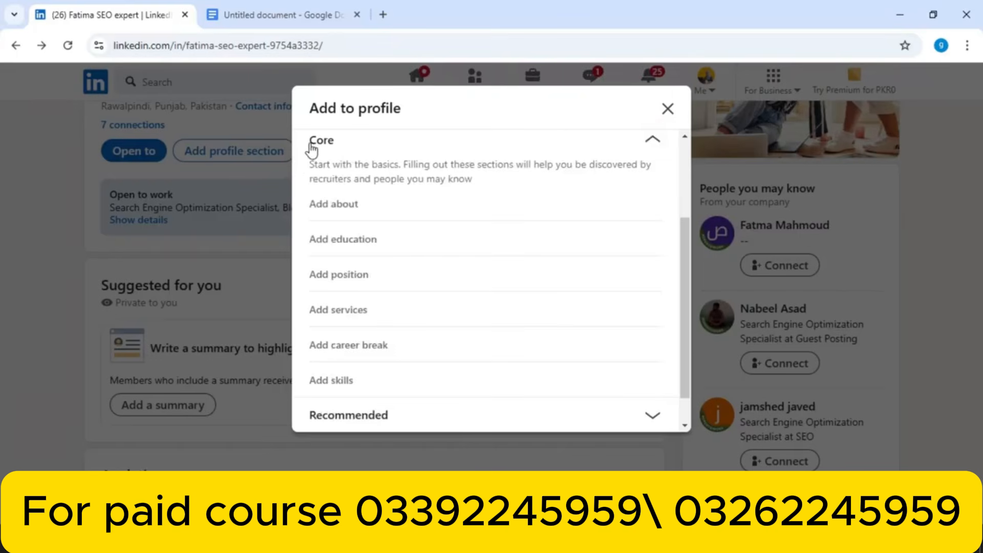
{"action": "left_click", "coordinate": [333, 204]}
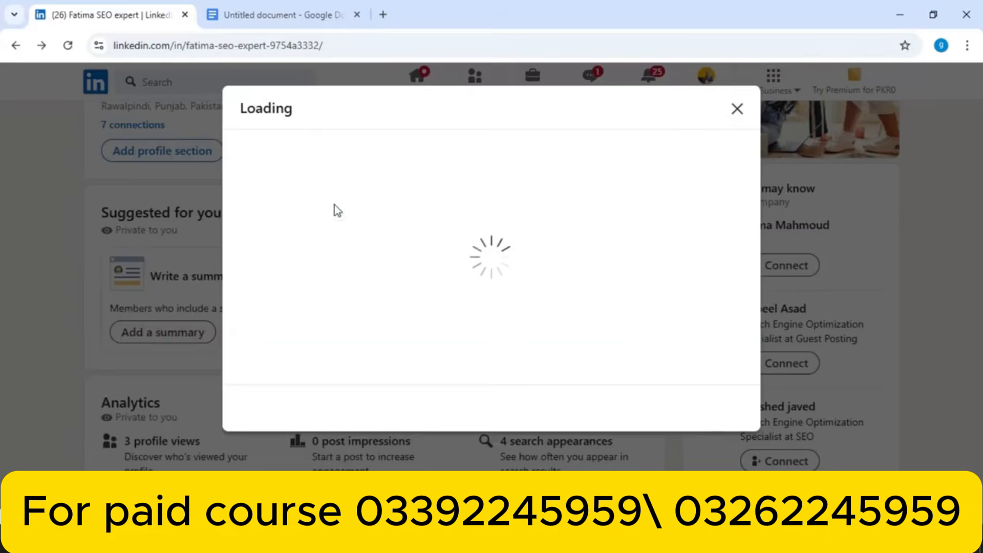
Focus the empty About text box, then switch to the Untitled document Google Docs tab
{"action": "left_click", "coordinate": [428, 246]}
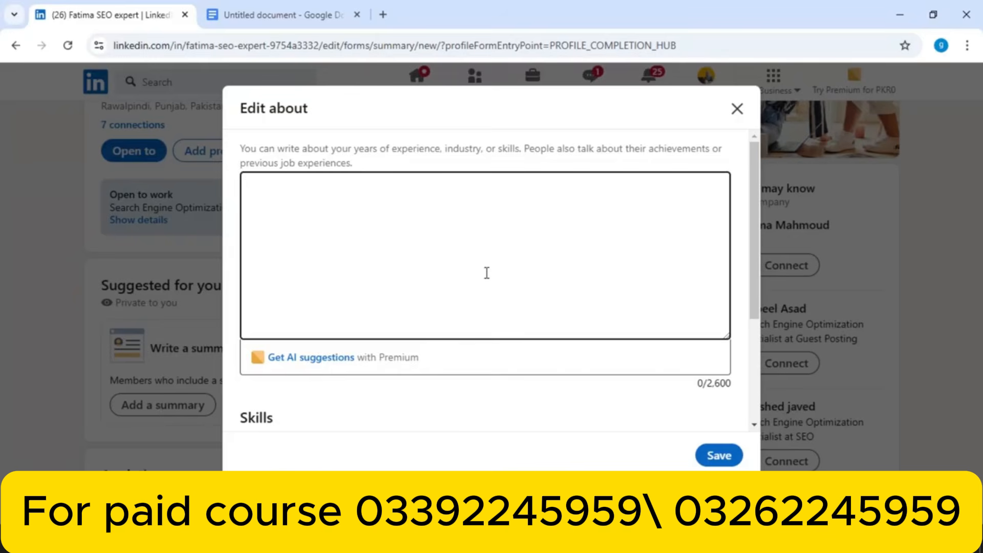
{"action": "left_click", "coordinate": [240, 11]}
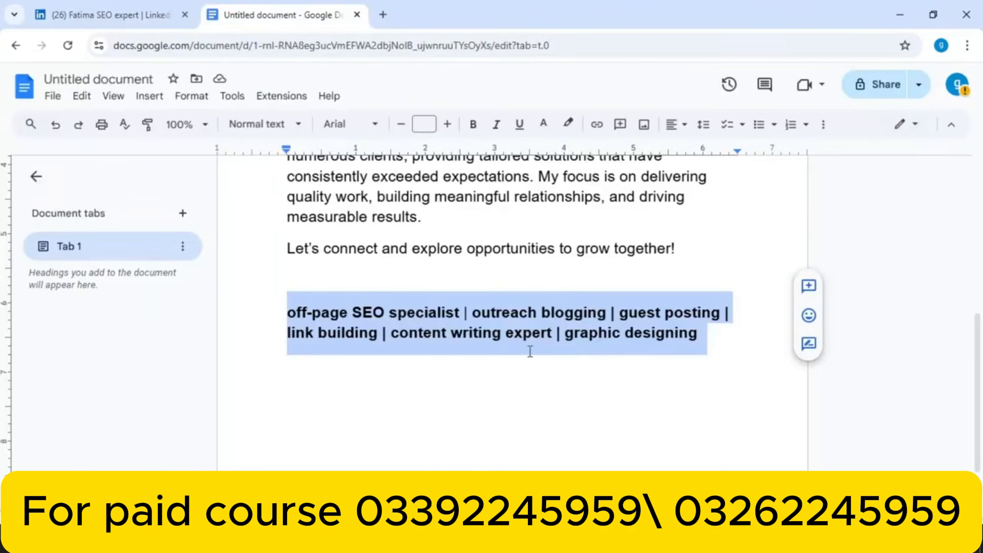
Copy the four-paragraph summary from Google Docs and paste it into LinkedIn's About box (871 characters)
{"action": "left_click_drag", "start_coordinate": [675, 252], "coordinate": [280, 185]}
{"action": "key", "text": "ctrl+c"}
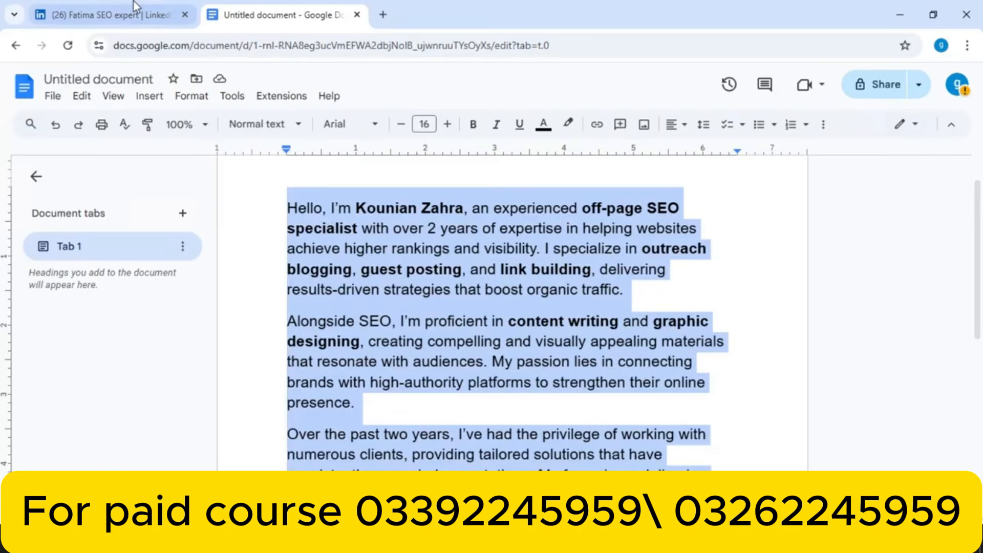
{"action": "left_click", "coordinate": [154, 29]}
{"action": "key", "text": "ctrl+v"}
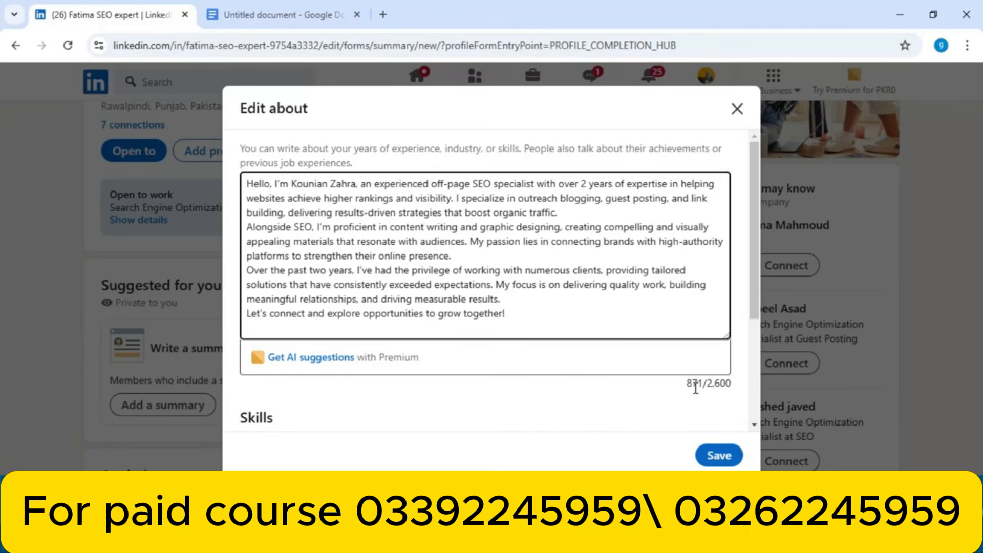
Save the pasted four-paragraph About description and close the Premium offer
{"action": "left_click", "coordinate": [755, 273]}
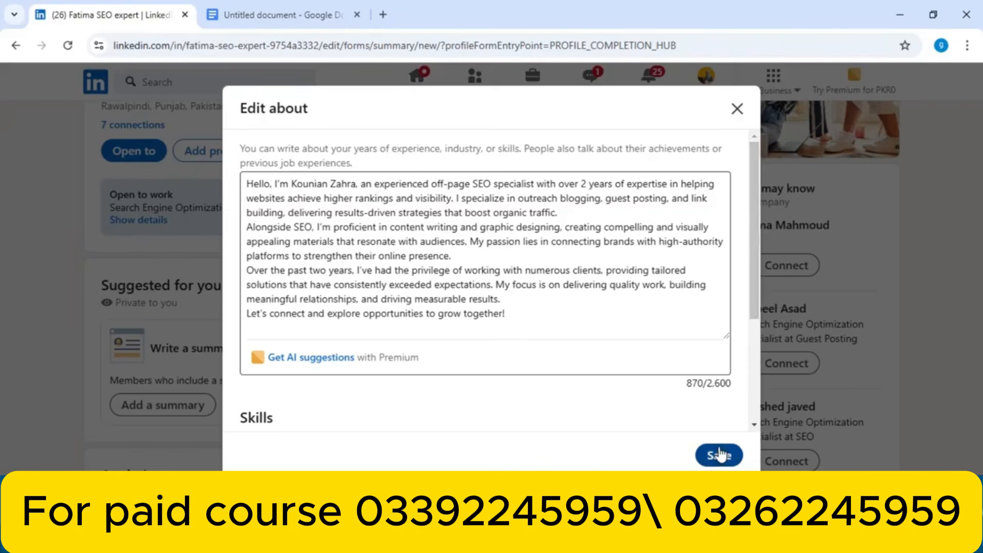
{"action": "left_click_drag", "start_coordinate": [755, 300], "coordinate": [737, 419]}
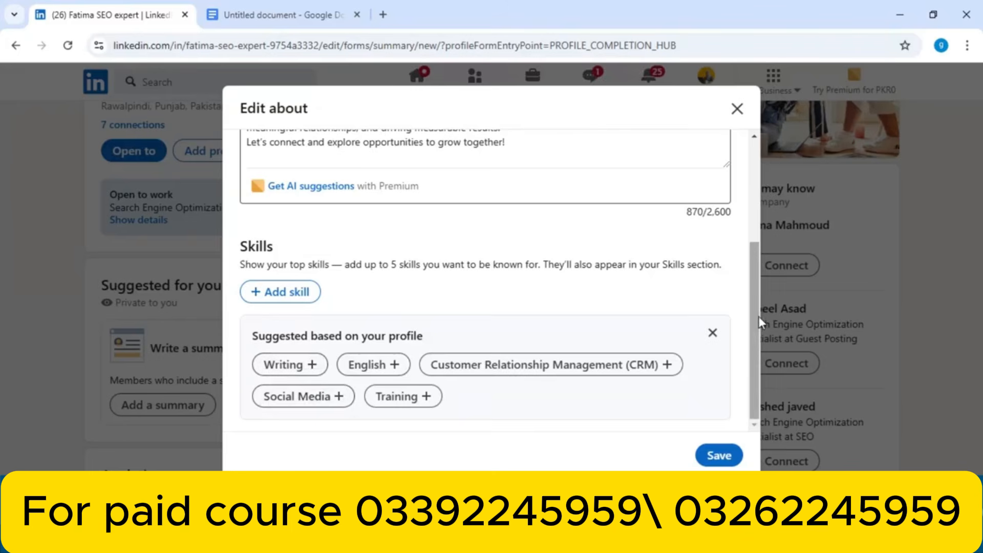
{"action": "left_click_drag", "start_coordinate": [757, 317], "coordinate": [751, 180]}
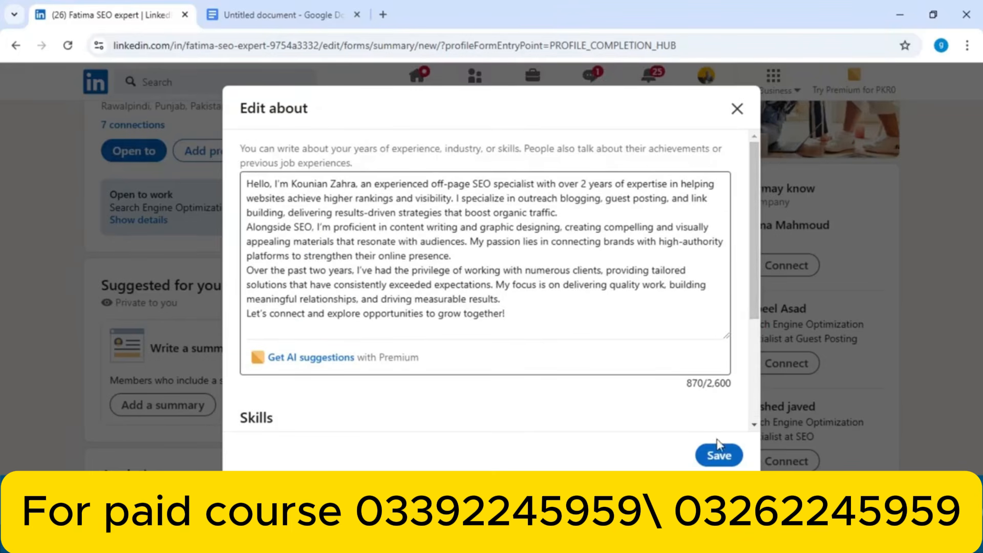
{"action": "left_click", "coordinate": [718, 456]}
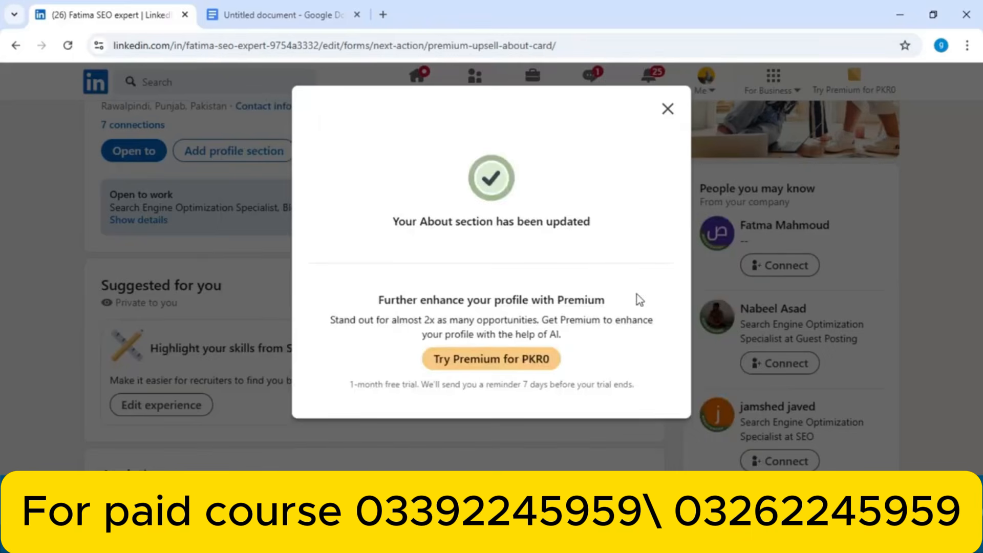
{"action": "left_click", "coordinate": [669, 105]}
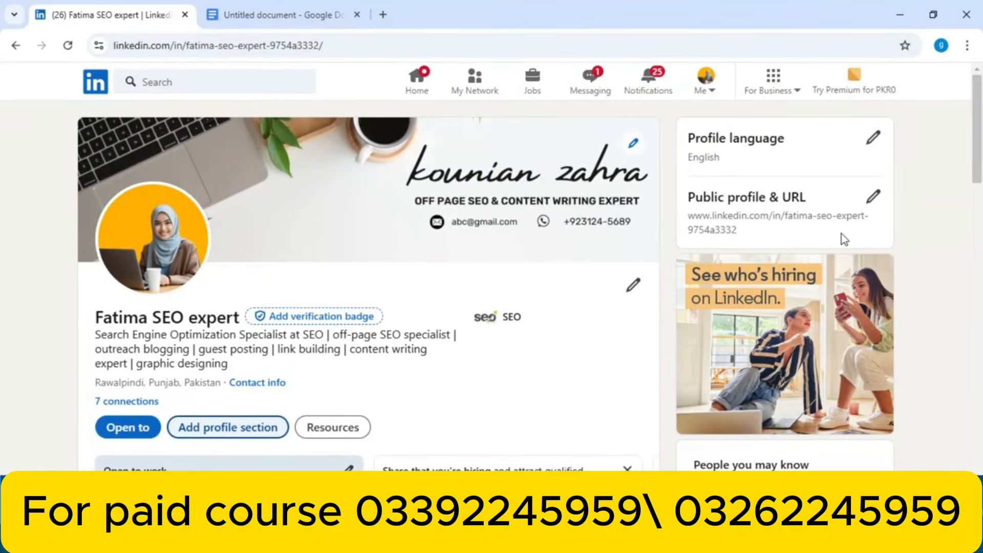
Dismiss the Highlight your skills card and scroll down to review the new About section
{"action": "left_click_drag", "start_coordinate": [977, 137], "coordinate": [981, 226]}
{"action": "left_click", "coordinate": [625, 250]}
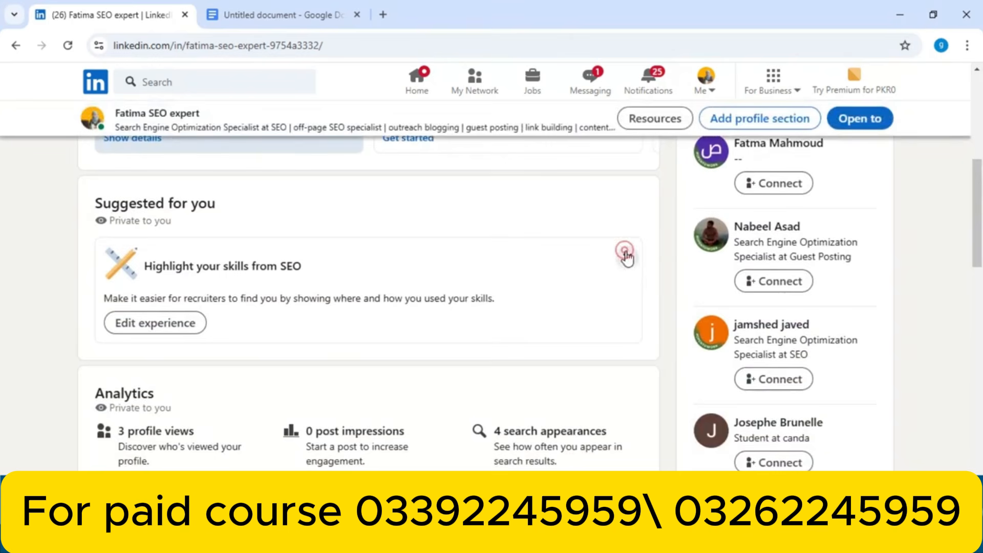
{"action": "scroll", "coordinate": [724, 228], "scroll_direction": "down", "scroll_amount": 3}
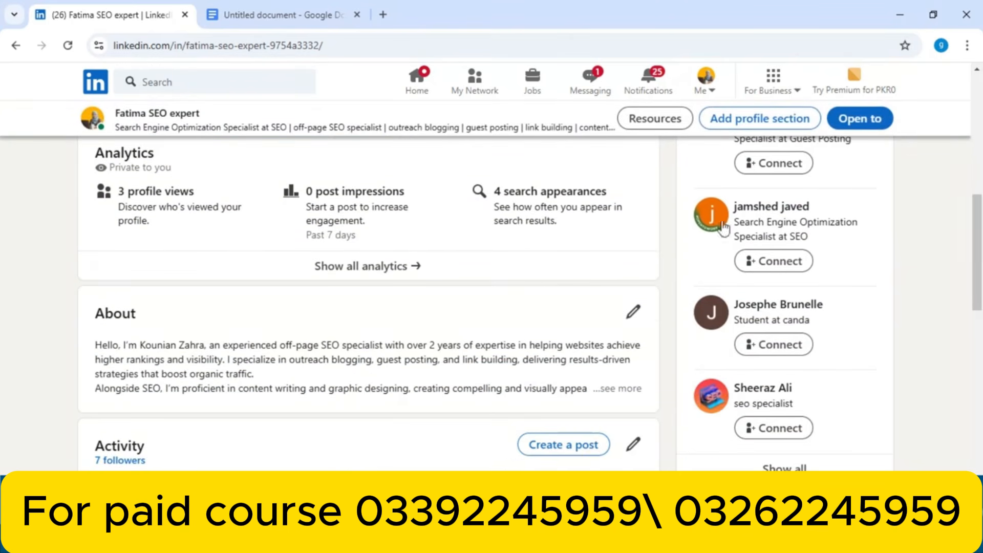
{"action": "left_click_drag", "start_coordinate": [981, 225], "coordinate": [965, 340]}
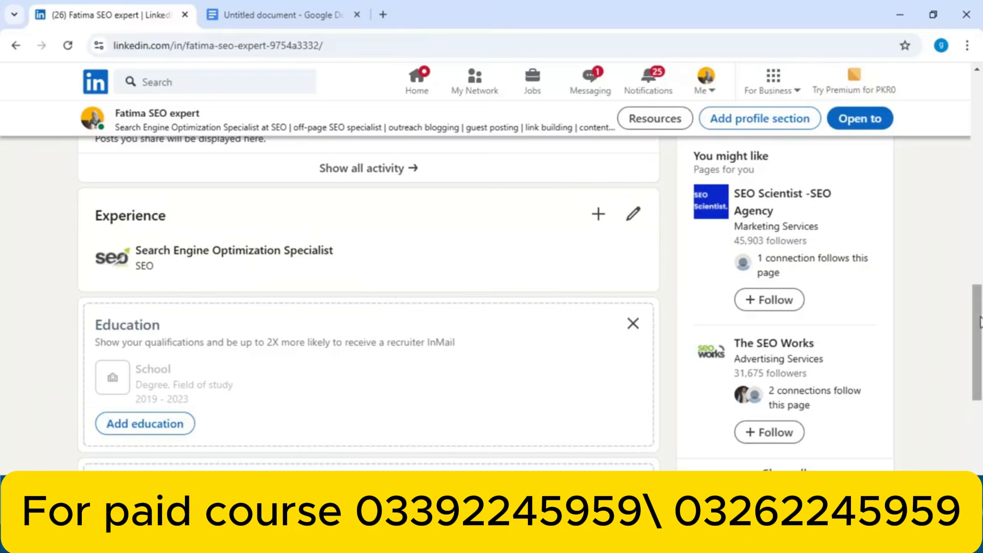
{"action": "scroll", "coordinate": [979, 322], "scroll_direction": "up", "scroll_amount": 15}
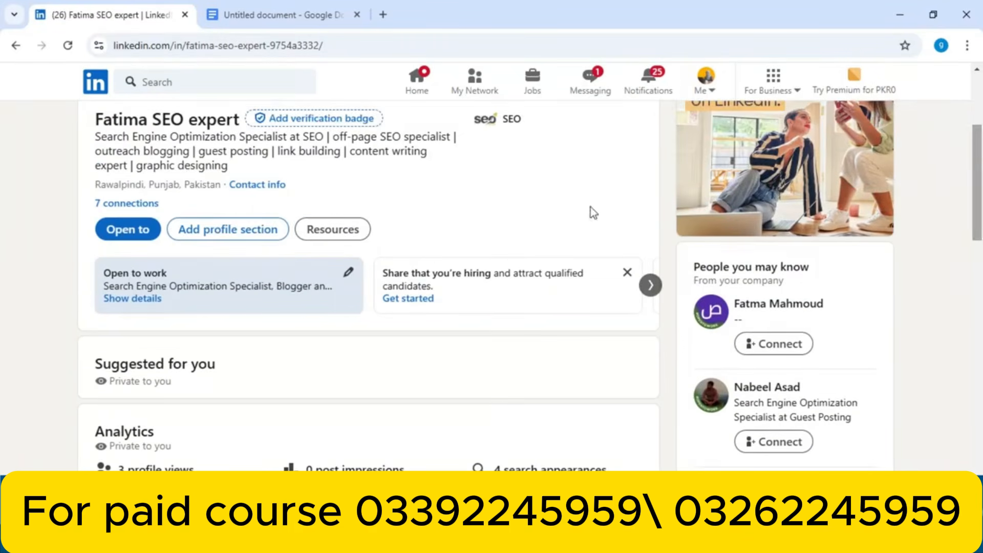
Start a Core position from Add profile section, discard it, and open Add education instead
{"action": "left_click", "coordinate": [225, 229]}
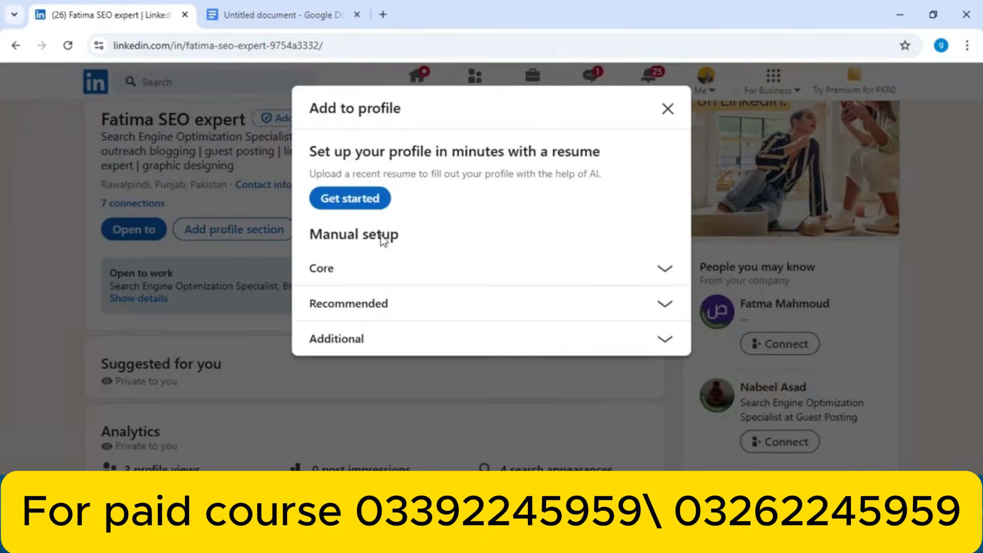
{"action": "left_click", "coordinate": [662, 268]}
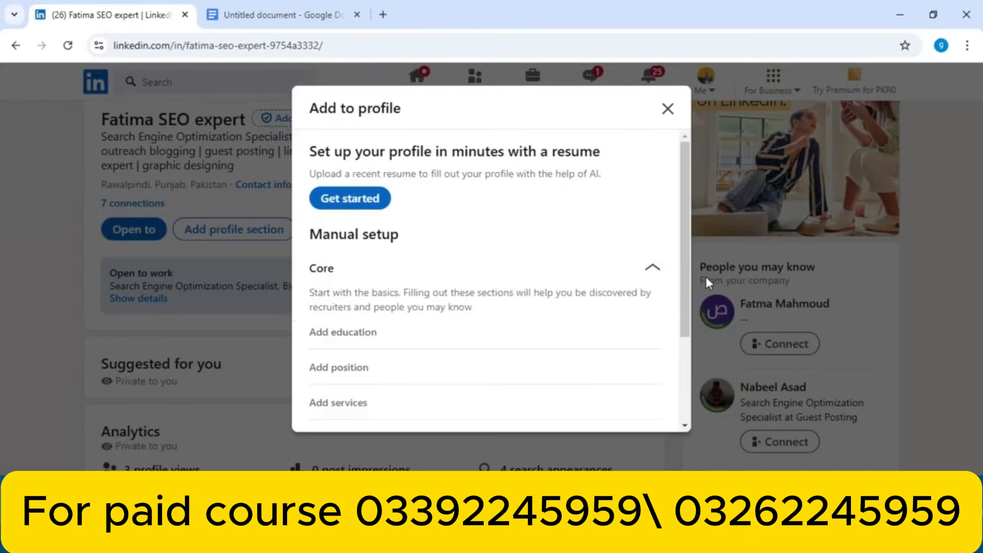
{"action": "scroll", "coordinate": [681, 317], "scroll_direction": "down", "scroll_amount": 3}
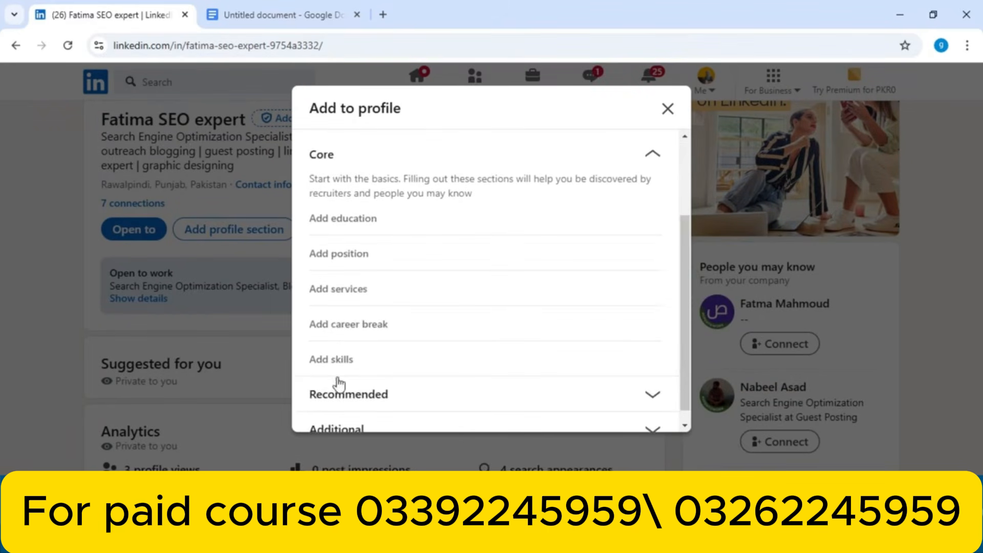
{"action": "left_click", "coordinate": [369, 259]}
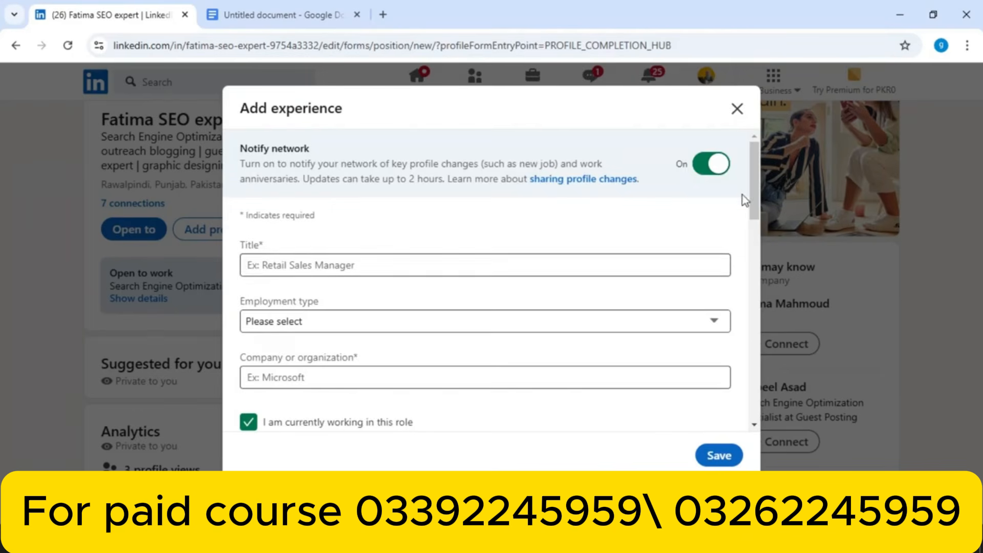
{"action": "mouse_move", "coordinate": [750, 181]}
{"action": "left_mouse_down"}
{"action": "mouse_move", "coordinate": [736, 365]}
{"action": "mouse_move", "coordinate": [758, 164]}
{"action": "left_mouse_up"}
{"action": "left_click", "coordinate": [737, 110]}
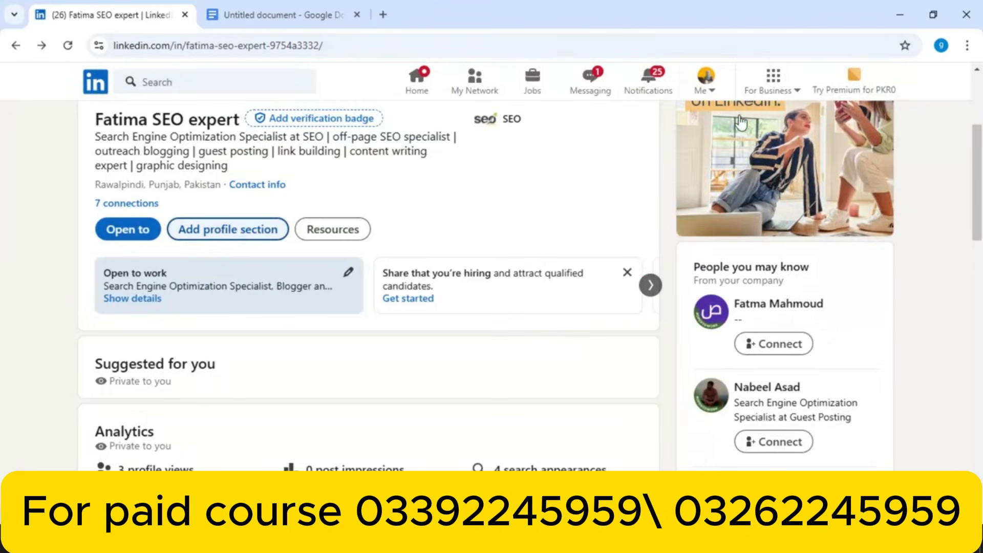
{"action": "left_click_drag", "start_coordinate": [973, 229], "coordinate": [940, 410]}
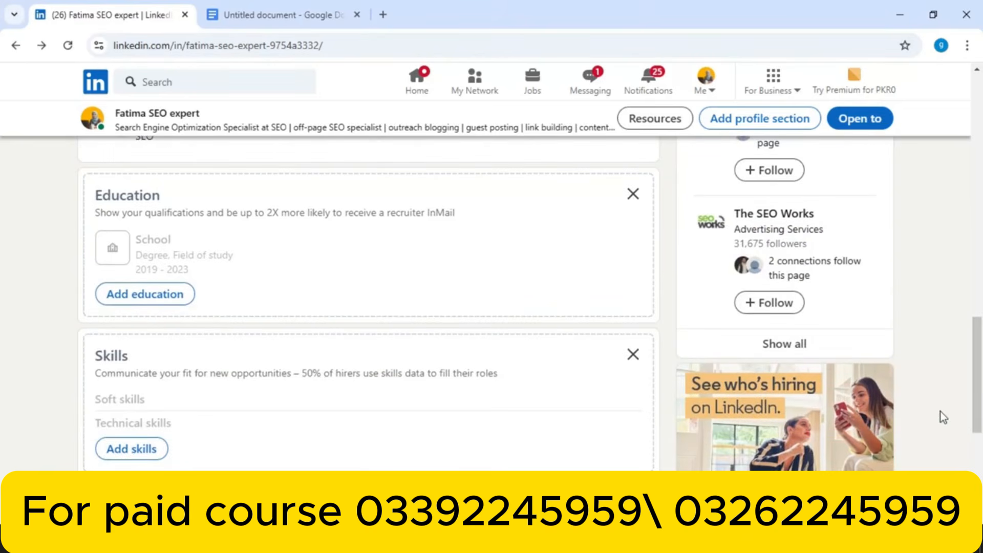
{"action": "left_click", "coordinate": [160, 295]}
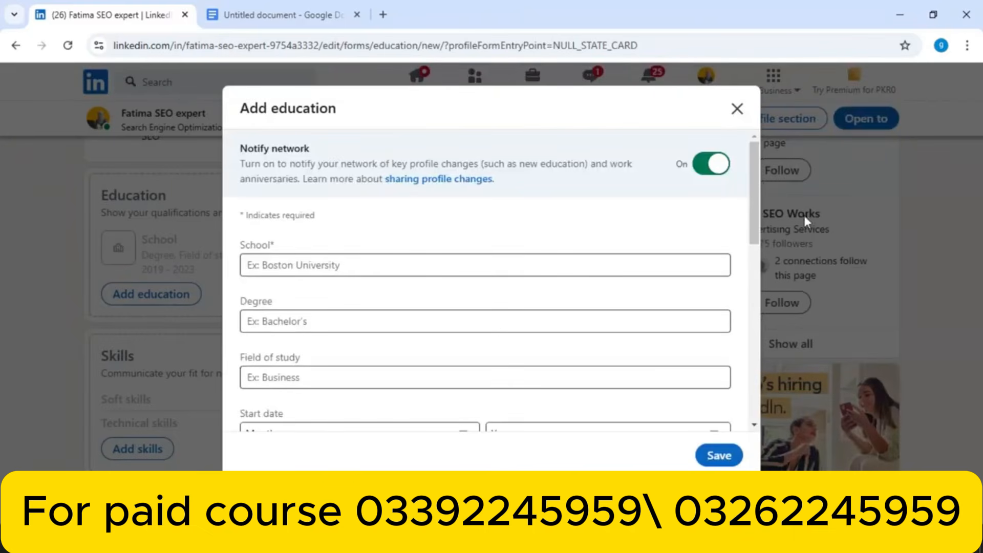
Enter UOC as the school in the Add education form
{"action": "scroll", "coordinate": [752, 232], "scroll_direction": "down", "scroll_amount": 2}
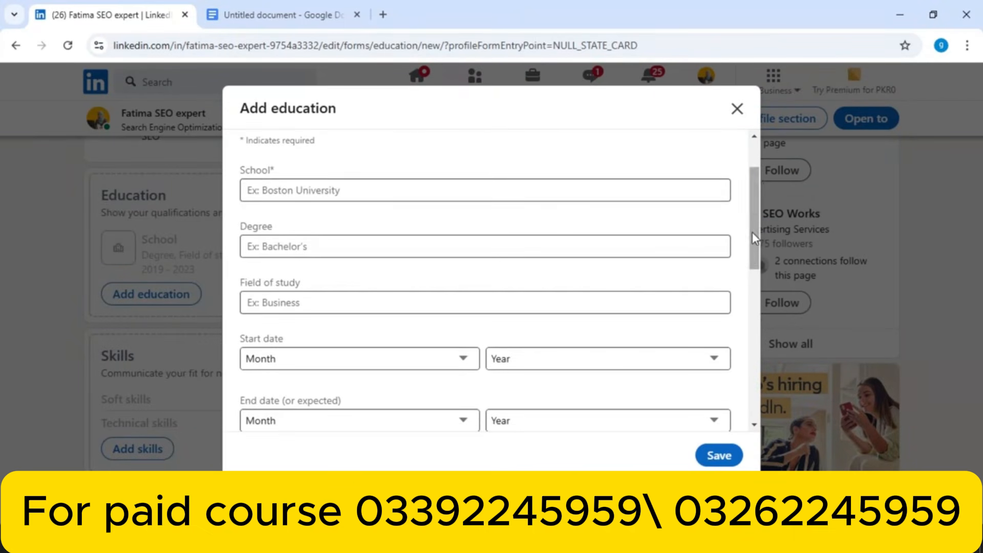
{"action": "left_click", "coordinate": [382, 184]}
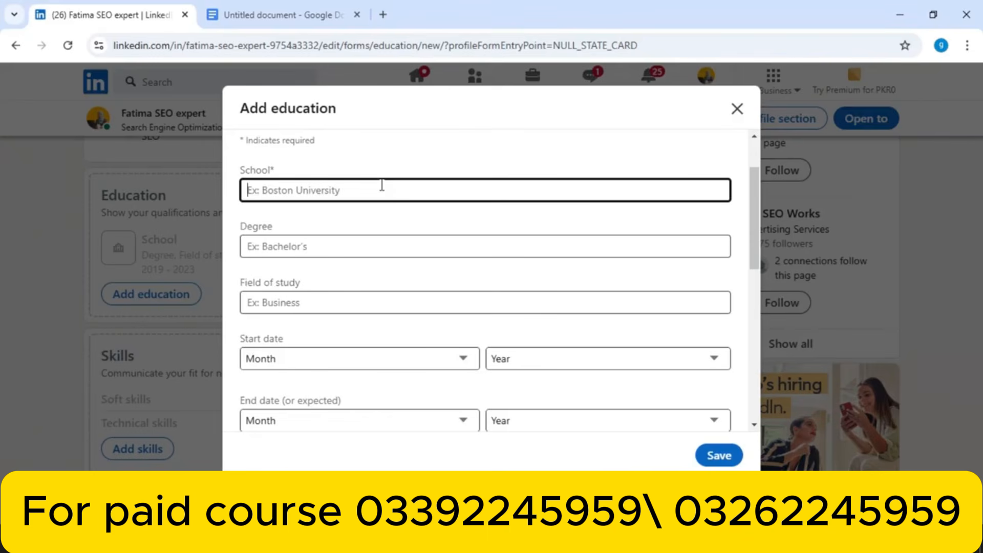
{"action": "type", "text": "UO"}
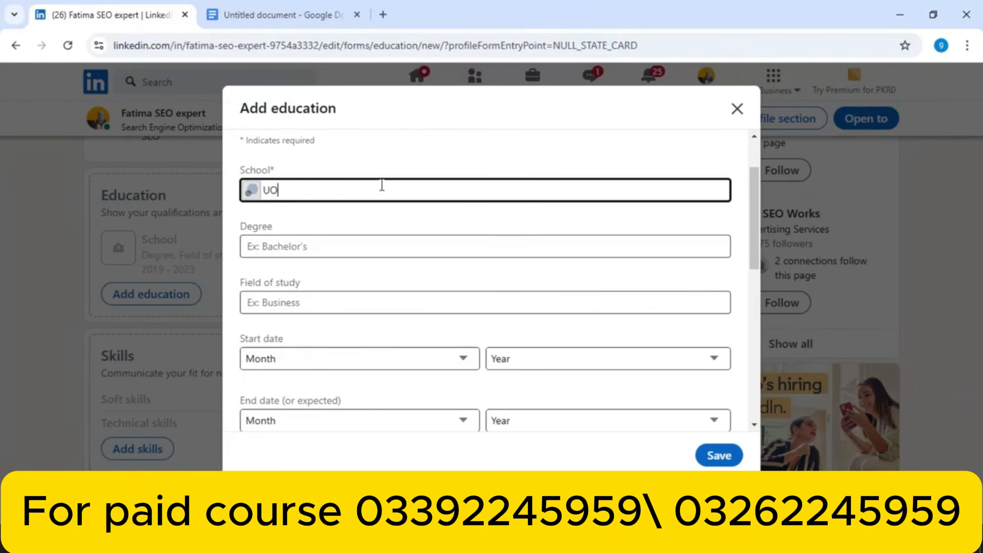
{"action": "type", "text": "C"}
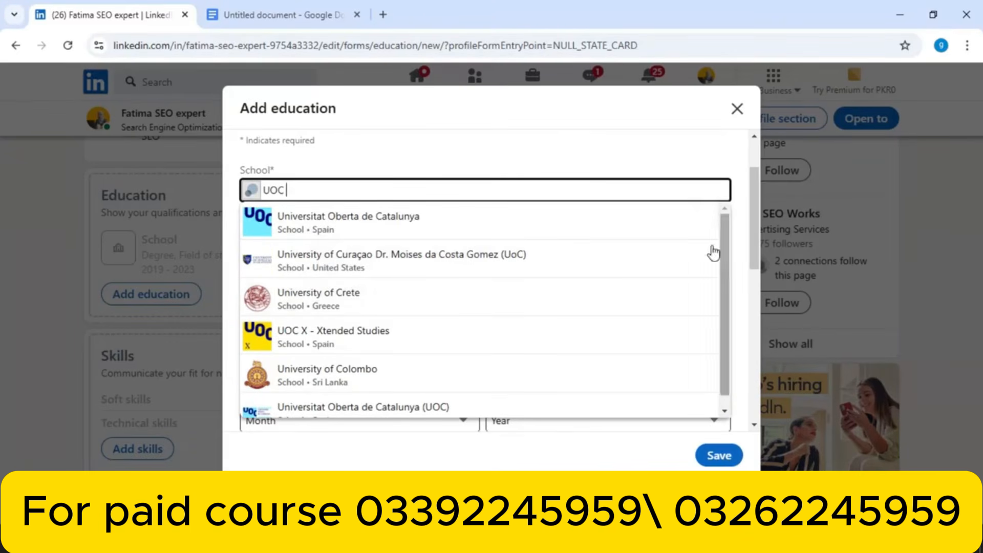
{"action": "left_click", "coordinate": [606, 147]}
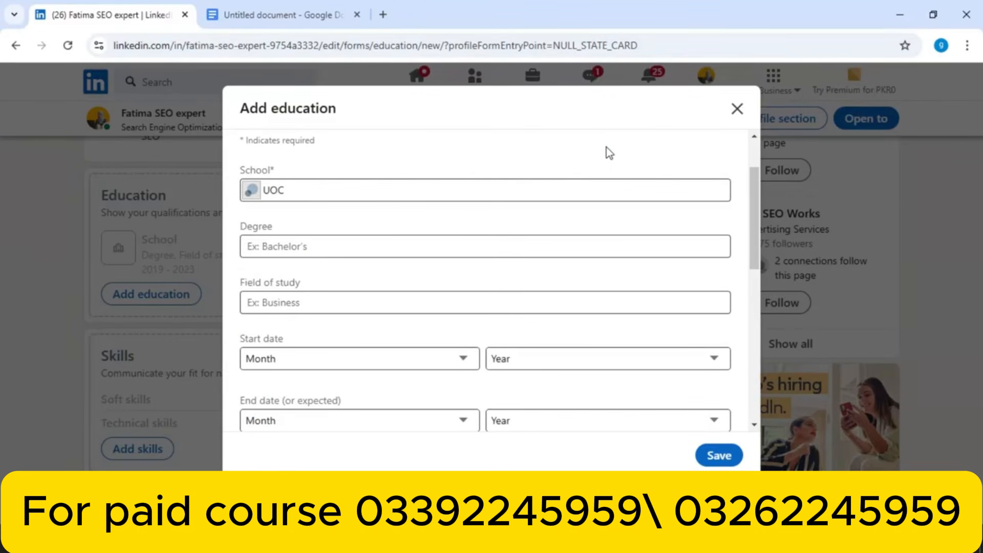
{"action": "left_click", "coordinate": [399, 186]}
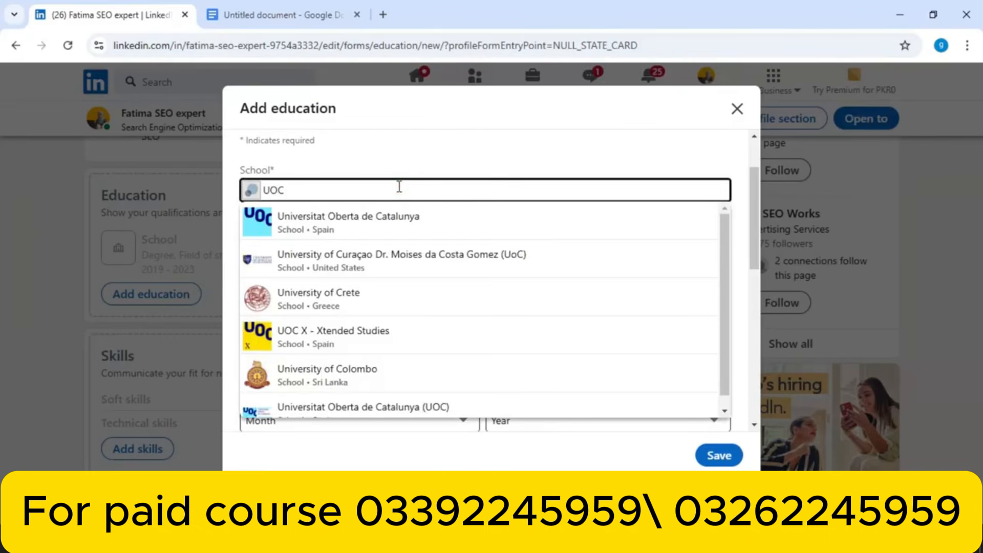
{"action": "left_click", "coordinate": [652, 153]}
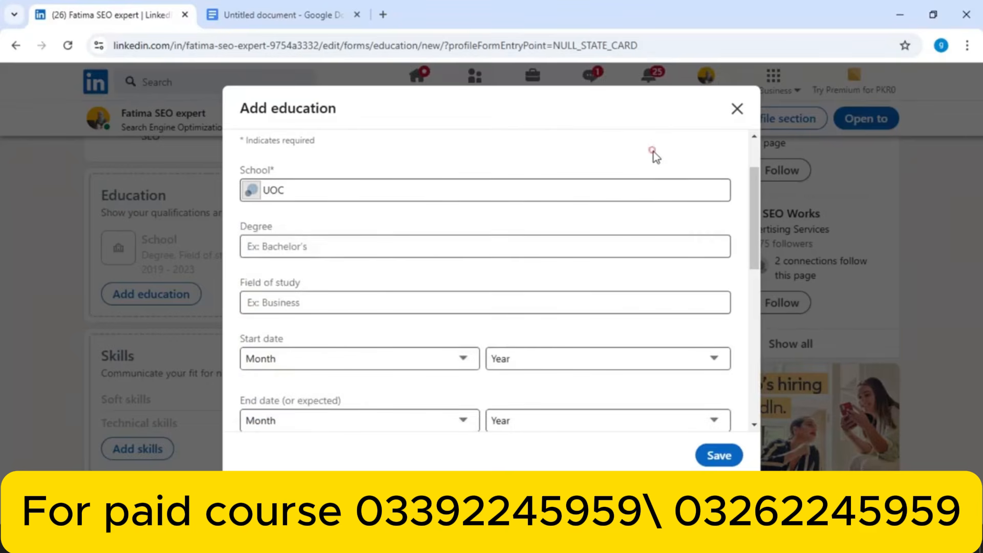
Search 'Bs' and choose Bachelor of Science - BS as the degree
{"action": "left_click", "coordinate": [363, 249]}
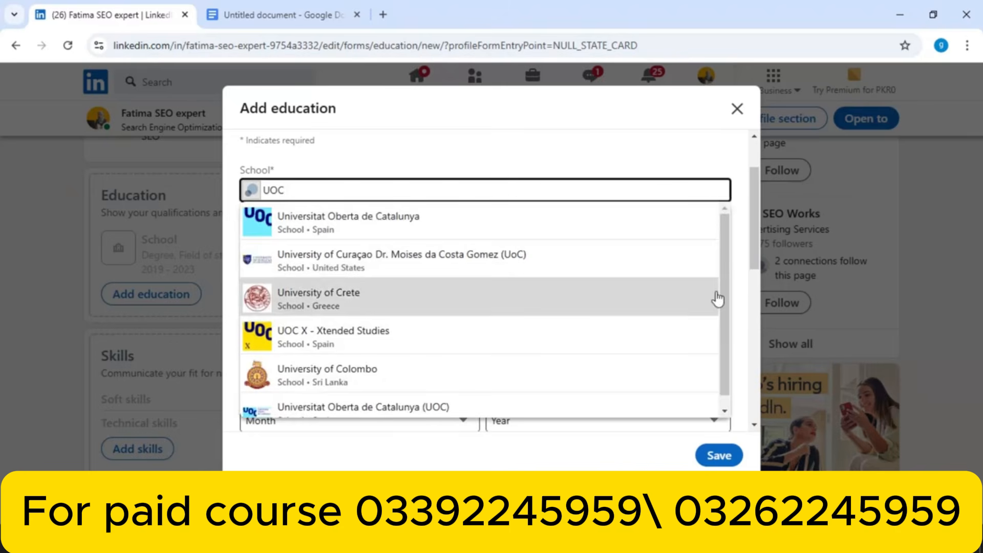
{"action": "left_click_drag", "start_coordinate": [723, 286], "coordinate": [730, 254]}
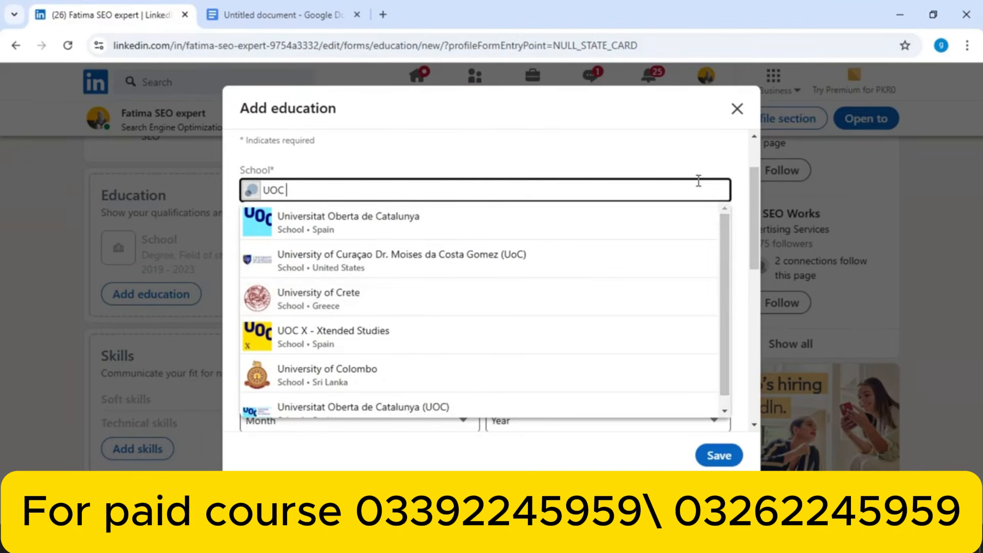
{"action": "left_click", "coordinate": [689, 159]}
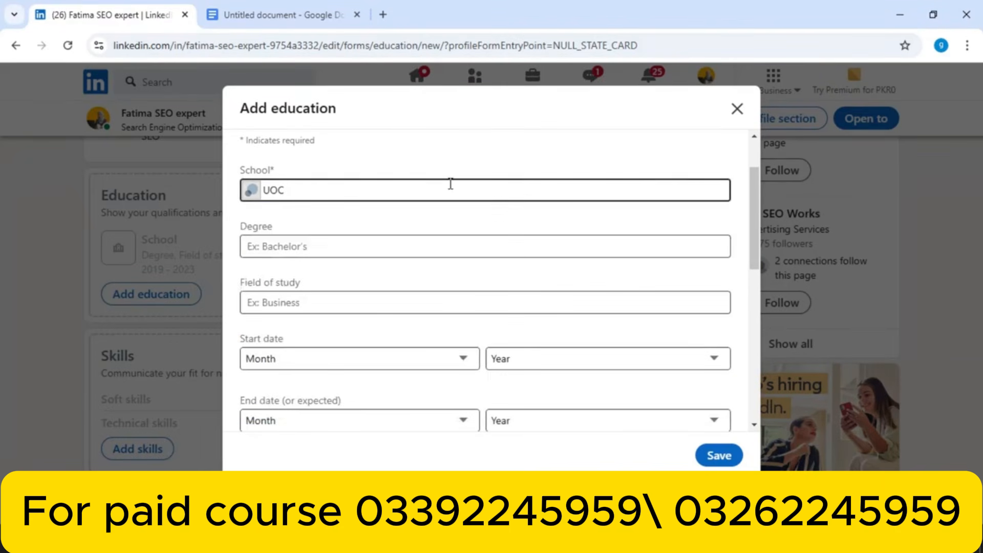
{"action": "left_click", "coordinate": [296, 248]}
{"action": "left_click", "coordinate": [296, 250]}
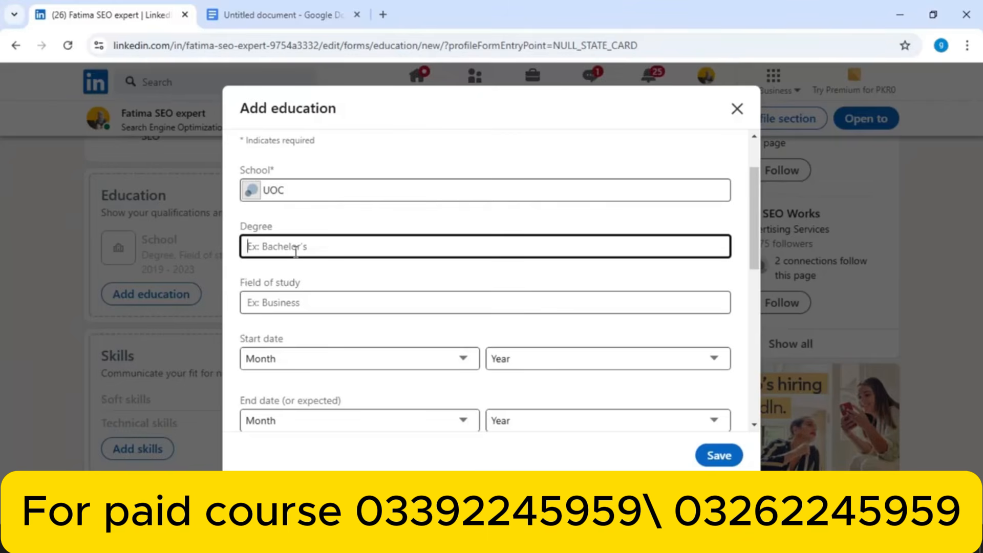
{"action": "type", "text": "B"}
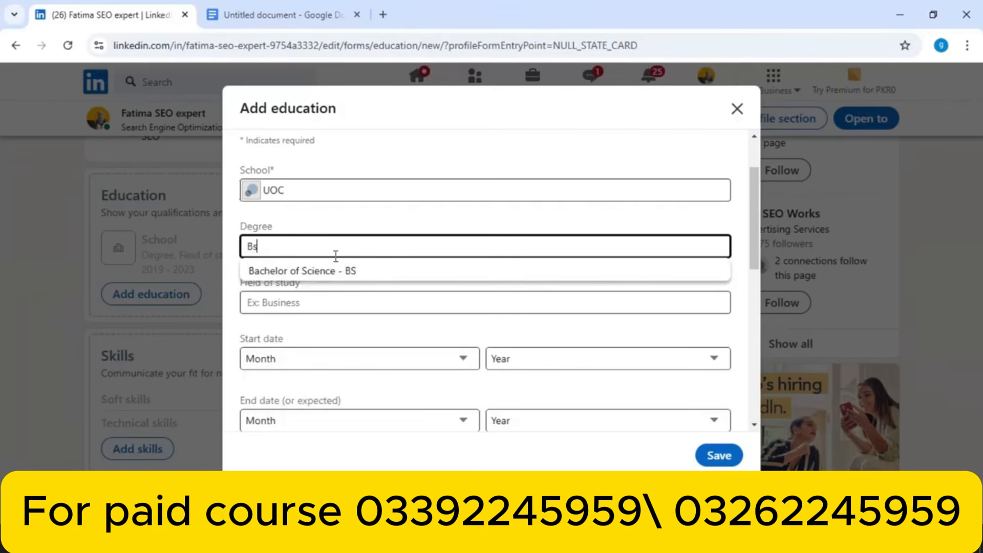
{"action": "type", "text": "s"}
{"action": "left_click", "coordinate": [335, 270]}
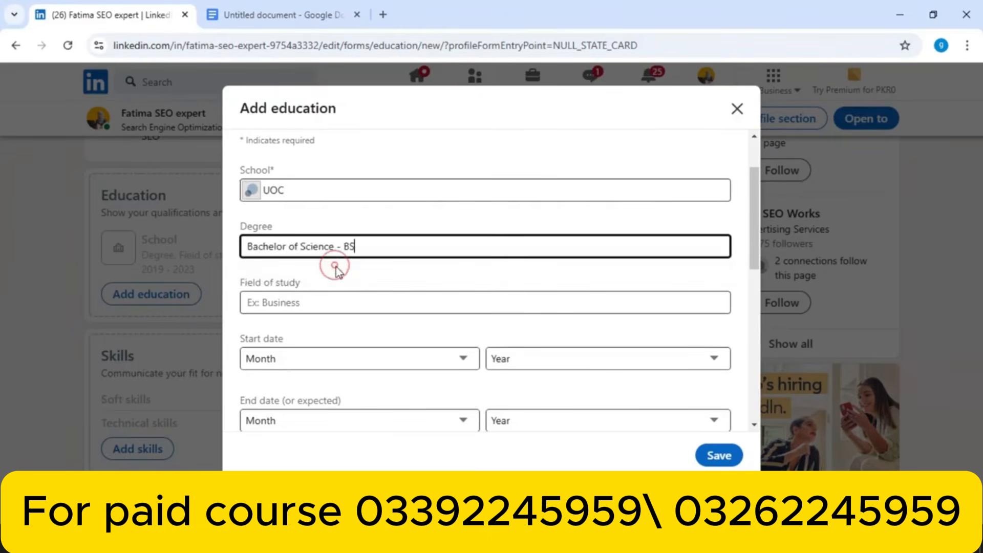
Search 'comp' and choose Computer Science as the field of study
{"action": "left_click", "coordinate": [365, 307]}
{"action": "type", "text": "comp"}
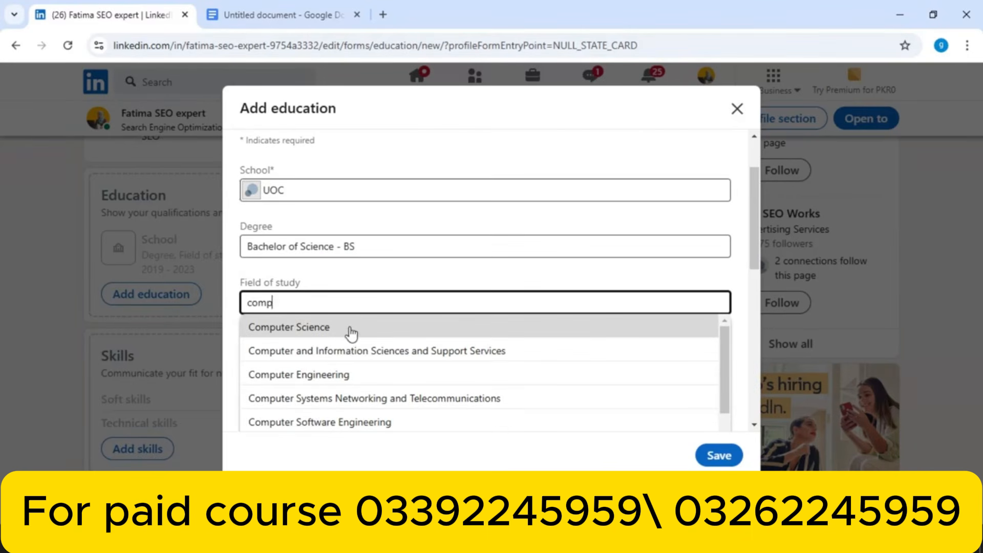
{"action": "left_click", "coordinate": [348, 327]}
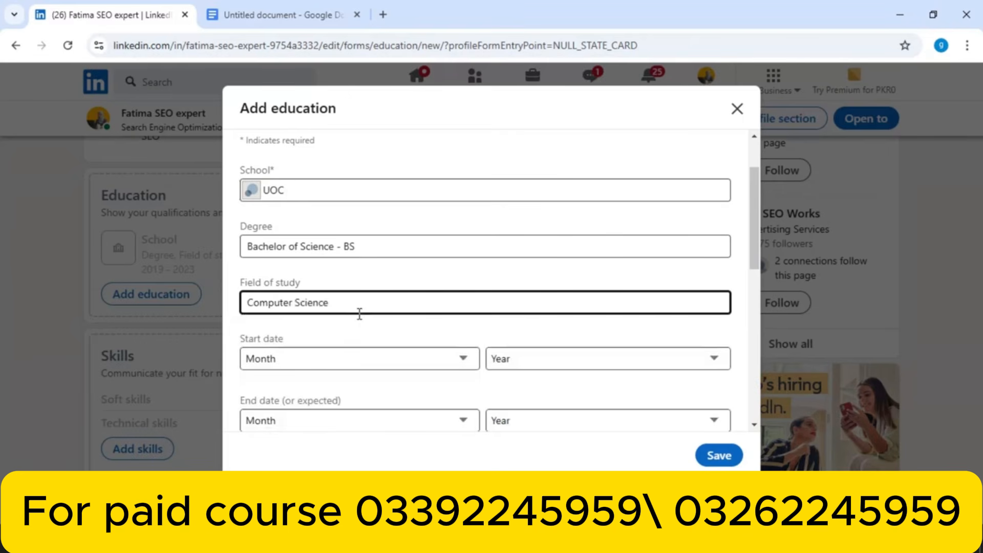
{"action": "left_click_drag", "start_coordinate": [753, 223], "coordinate": [733, 282]}
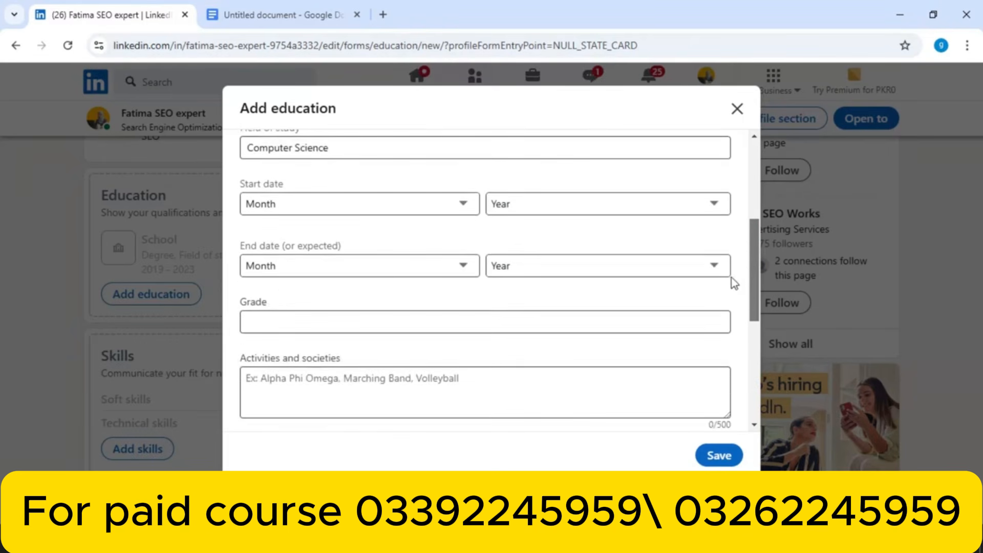
Set the education dates to February 2019 through October 2023
{"action": "left_click", "coordinate": [410, 204]}
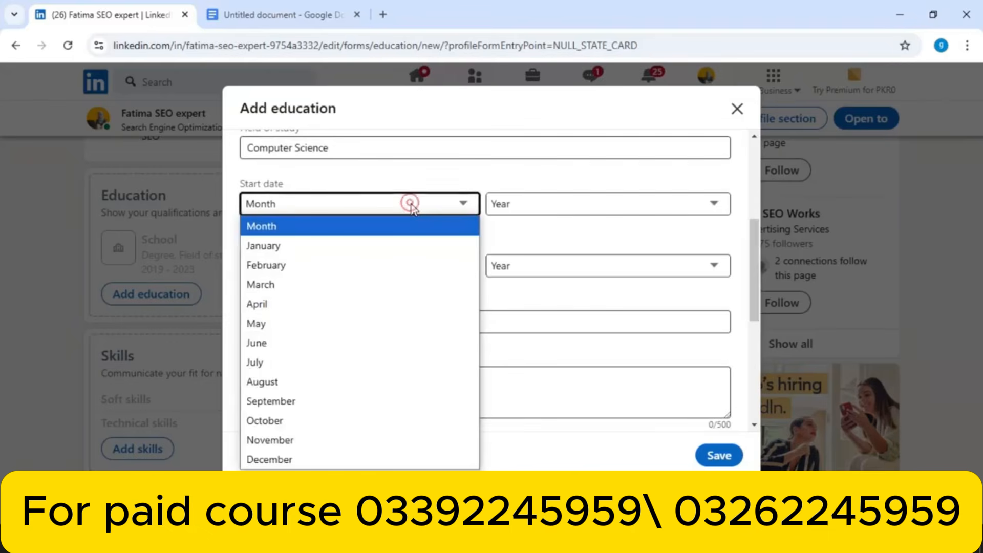
{"action": "left_click", "coordinate": [340, 267]}
{"action": "left_click", "coordinate": [598, 201]}
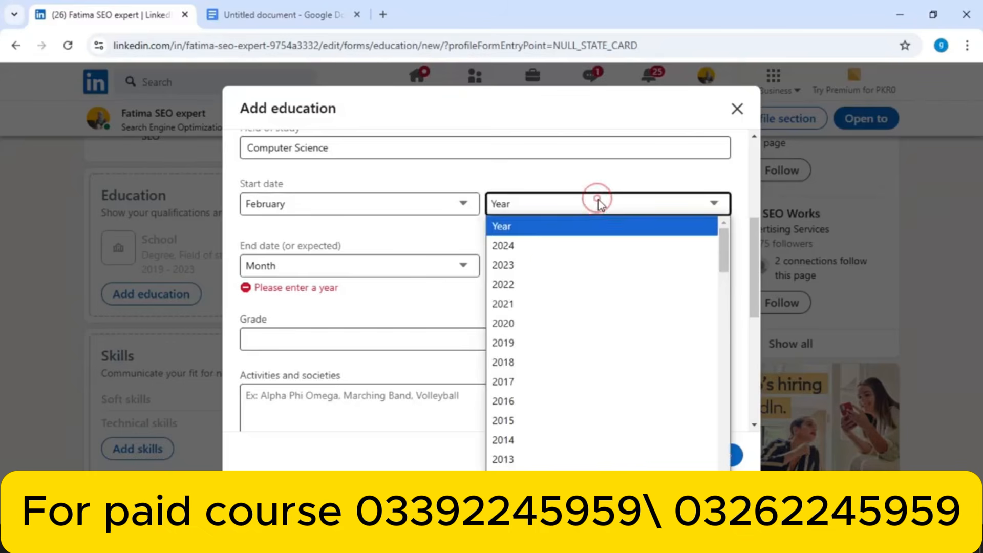
{"action": "left_click", "coordinate": [554, 346]}
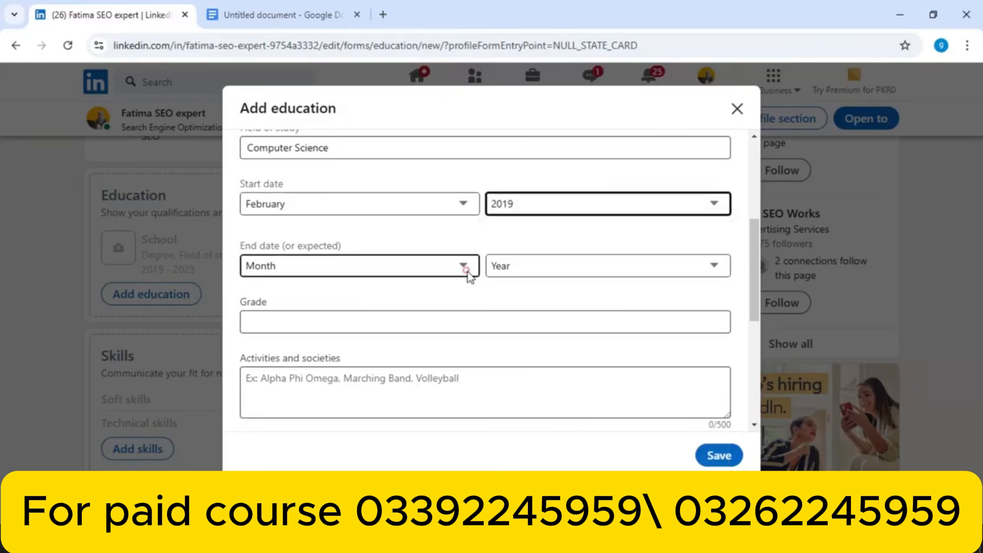
{"action": "left_click", "coordinate": [466, 270]}
{"action": "left_click", "coordinate": [421, 206]}
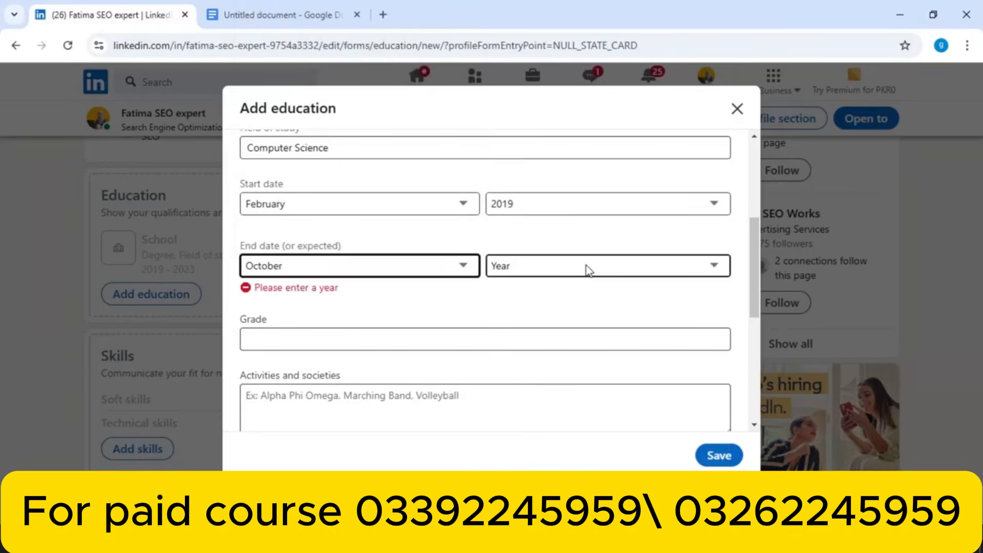
{"action": "left_click", "coordinate": [586, 267]}
{"action": "left_click", "coordinate": [511, 157]}
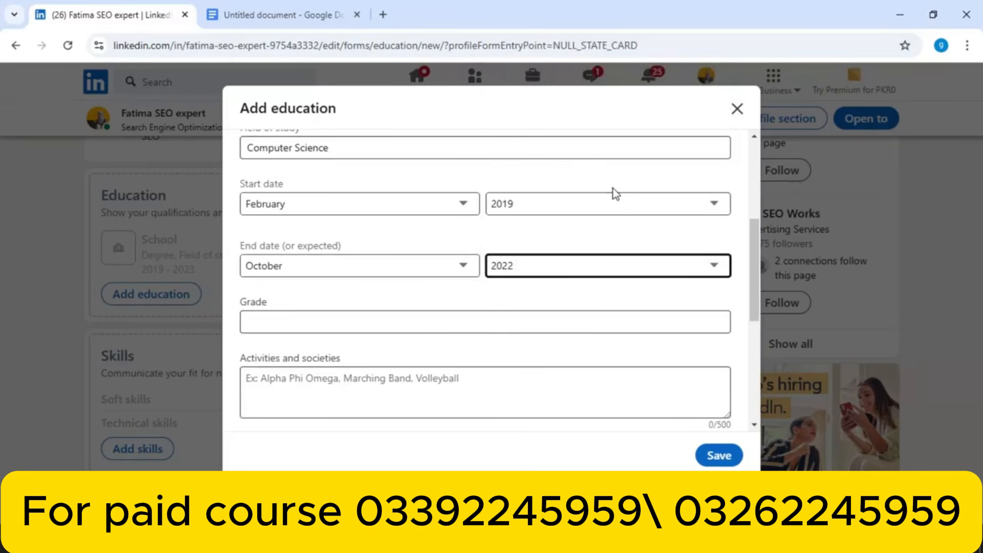
{"action": "left_click", "coordinate": [517, 267]}
{"action": "left_click", "coordinate": [504, 225]}
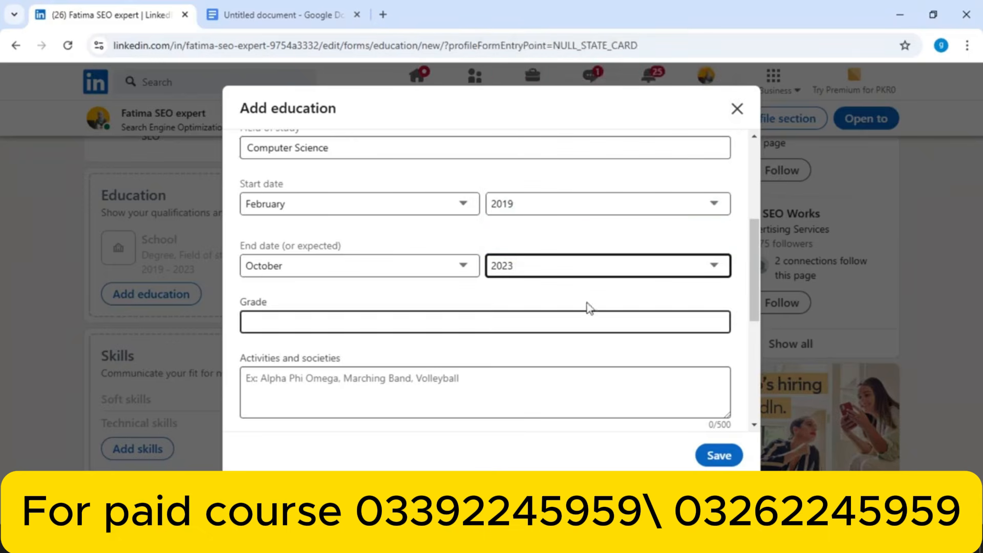
Enter grade A+ and save the UOC education entry
{"action": "left_click_drag", "start_coordinate": [753, 287], "coordinate": [745, 331]}
{"action": "left_click", "coordinate": [408, 194]}
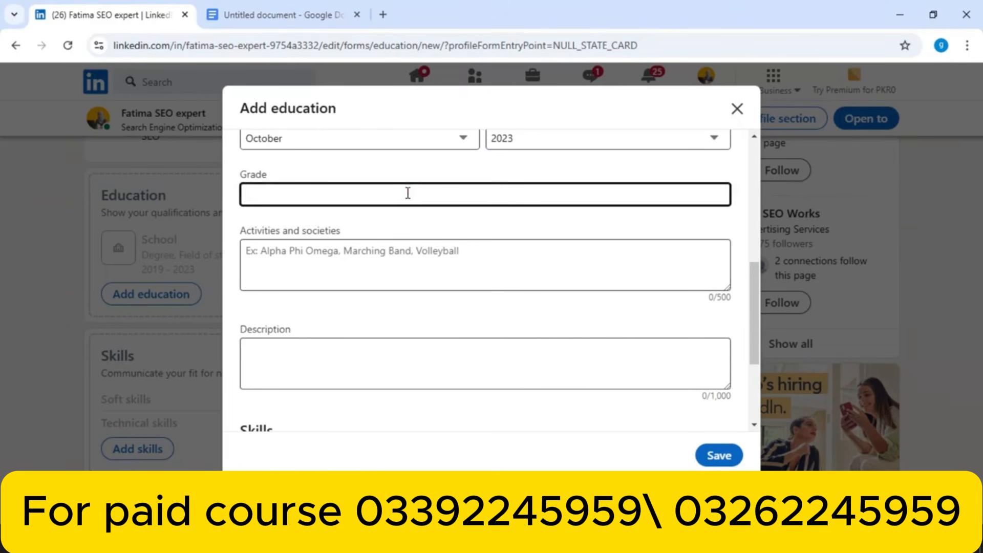
{"action": "type", "text": "A+"}
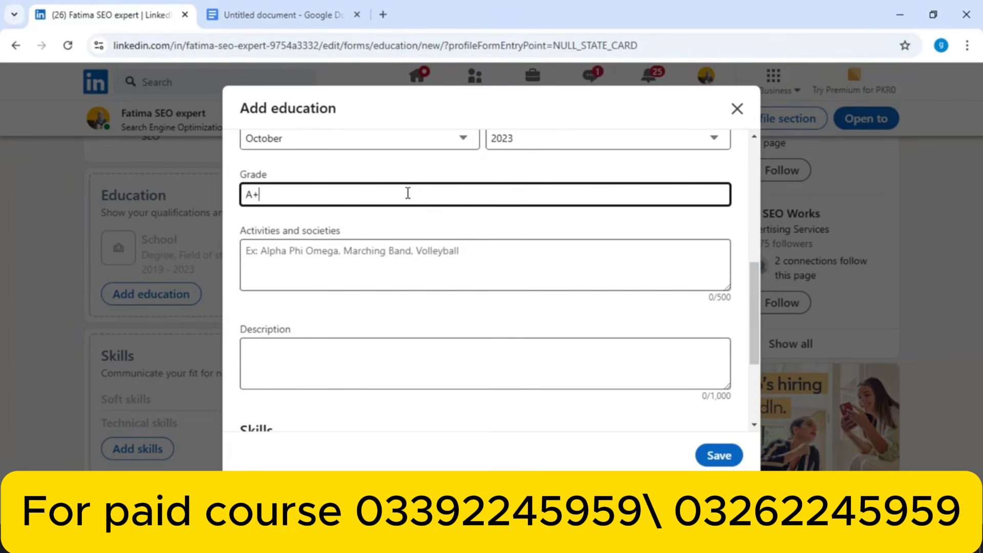
{"action": "left_click", "coordinate": [528, 270]}
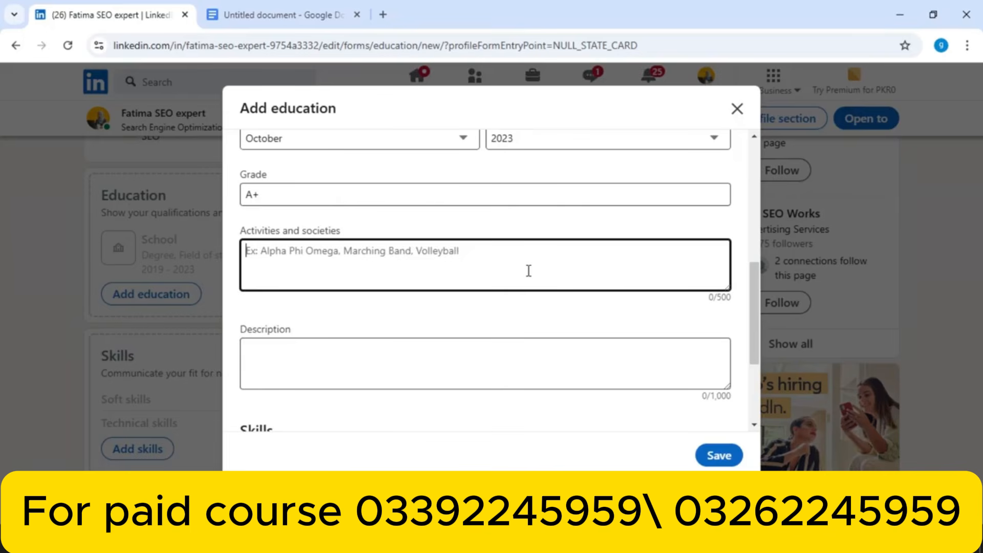
{"action": "left_click_drag", "start_coordinate": [758, 303], "coordinate": [737, 366]}
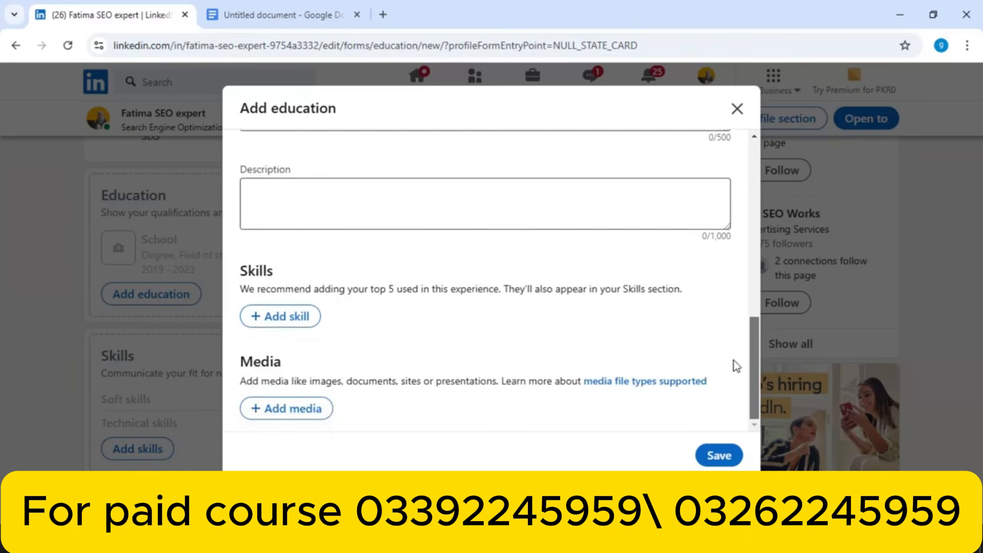
{"action": "left_click", "coordinate": [425, 210]}
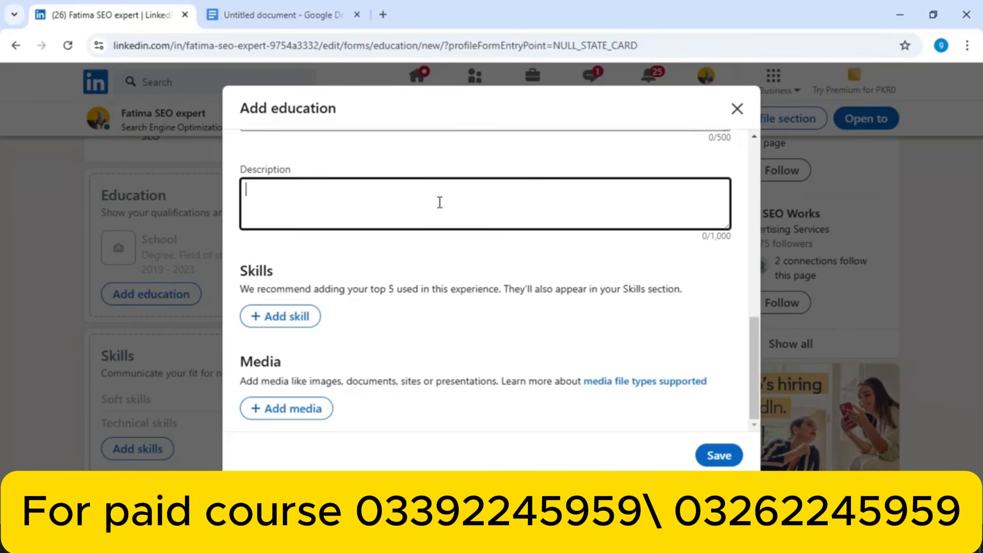
{"action": "left_click", "coordinate": [751, 320]}
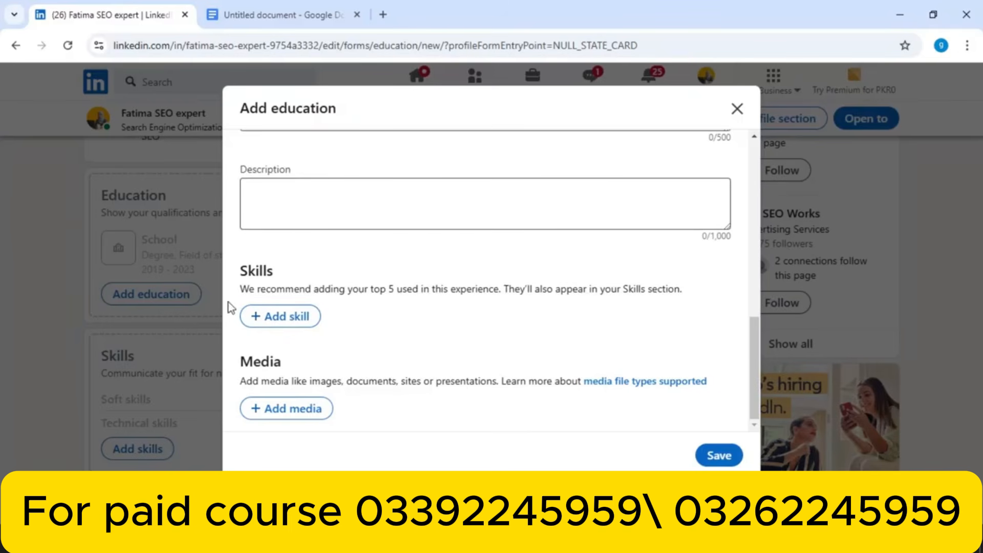
{"action": "left_click", "coordinate": [331, 209]}
{"action": "left_click", "coordinate": [709, 458]}
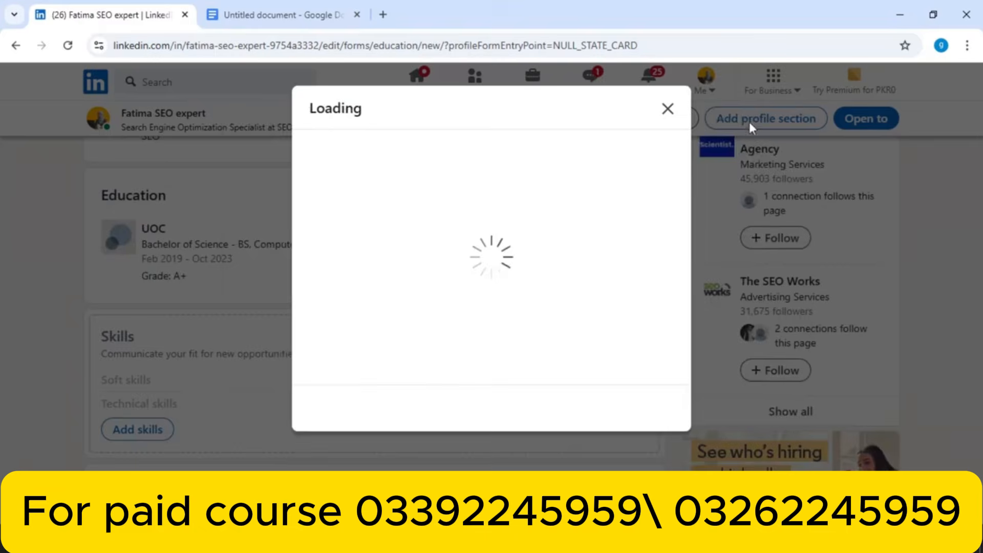
Dismiss the share prompt, scroll to the Skills card, and open Add skills
{"action": "left_click", "coordinate": [668, 110]}
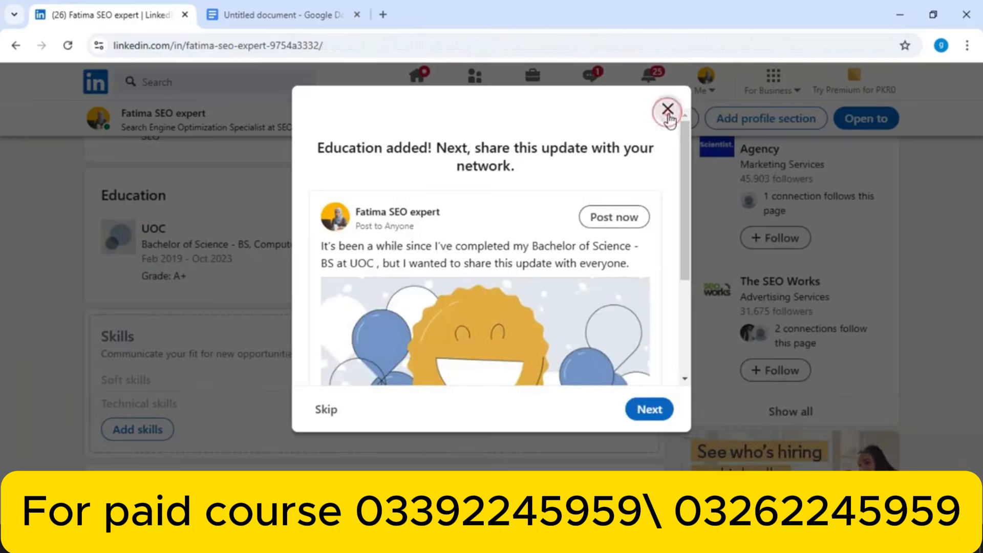
{"action": "left_click_drag", "start_coordinate": [977, 181], "coordinate": [979, 418]}
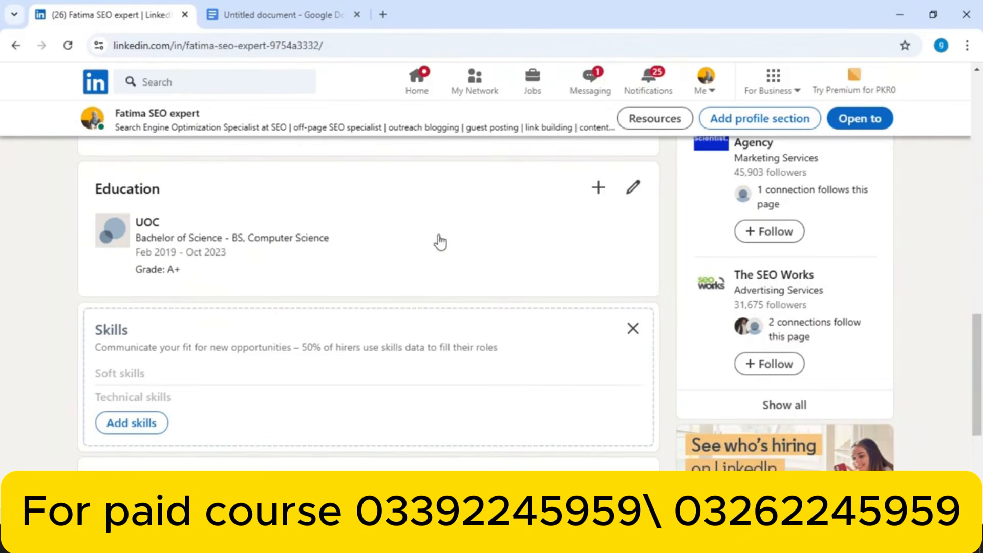
{"action": "left_click_drag", "start_coordinate": [979, 324], "coordinate": [979, 344]}
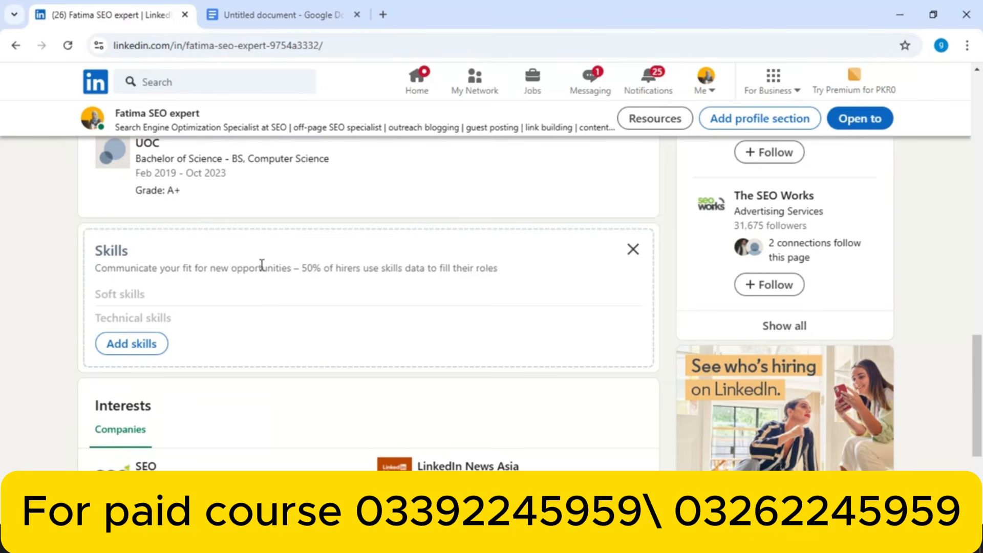
{"action": "left_click", "coordinate": [134, 344]}
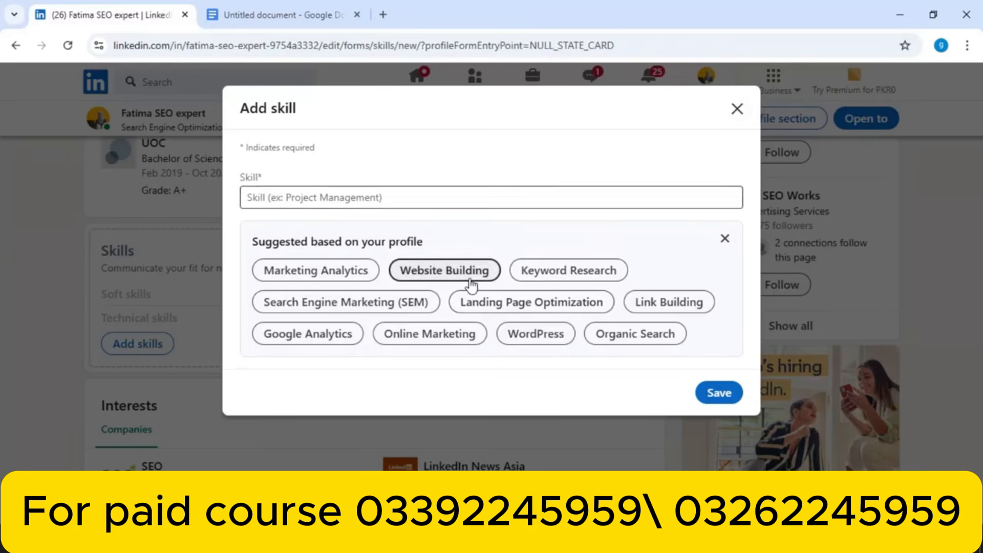
Choose the Link Building suggestion and save it as the first skill
{"action": "left_click", "coordinate": [686, 306]}
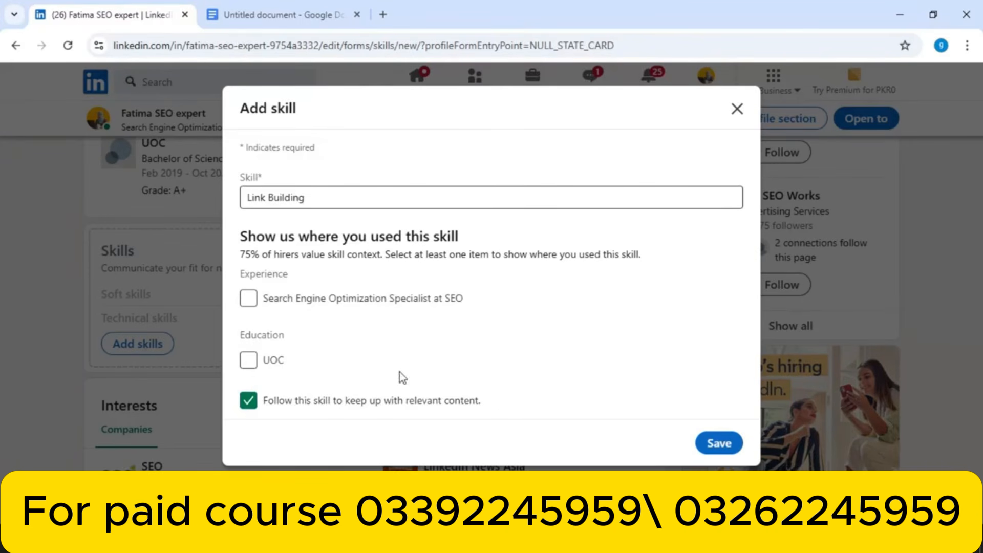
{"action": "left_click", "coordinate": [714, 444]}
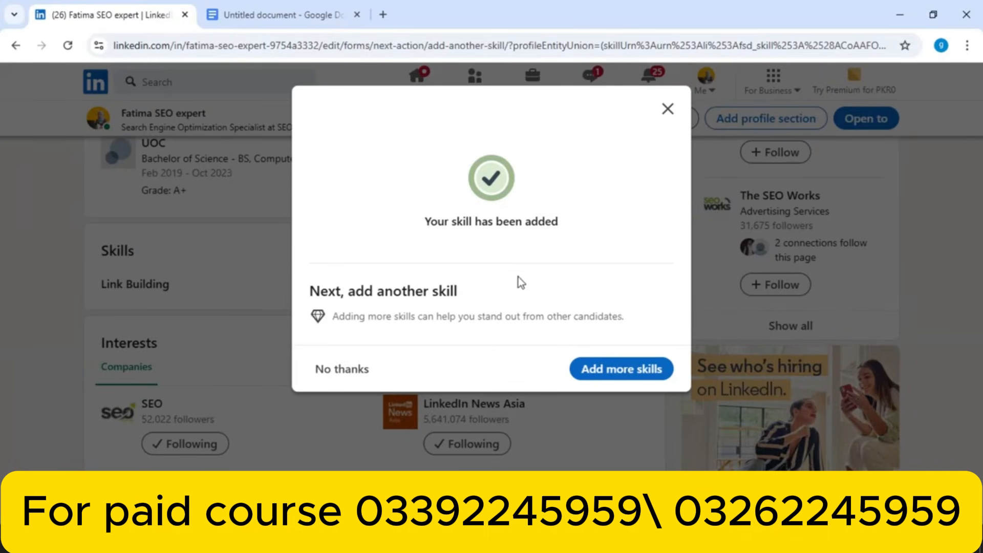
{"action": "left_click", "coordinate": [614, 370]}
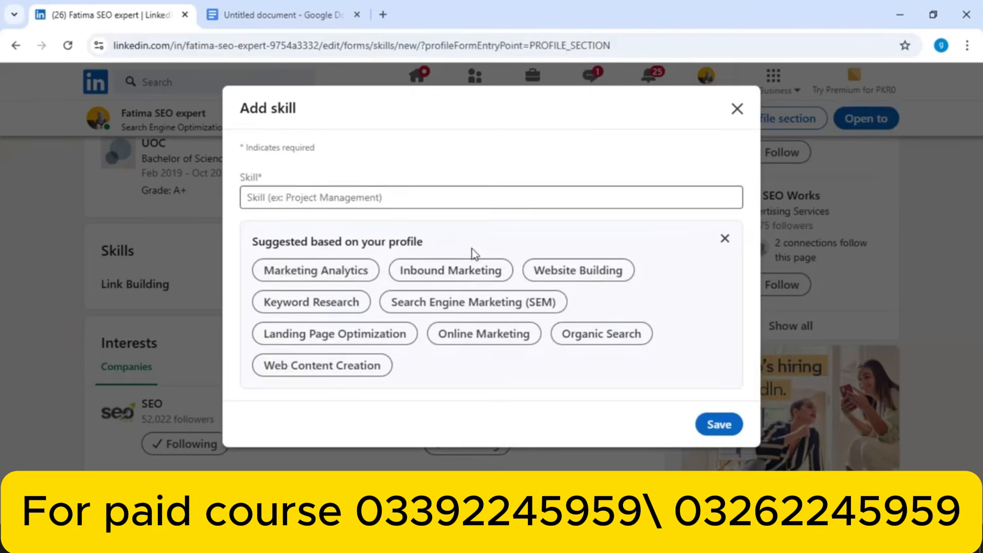
Search 'off pa', save Off-Page SEO as a skill, then switch to the Google Docs draft
{"action": "left_click", "coordinate": [413, 192]}
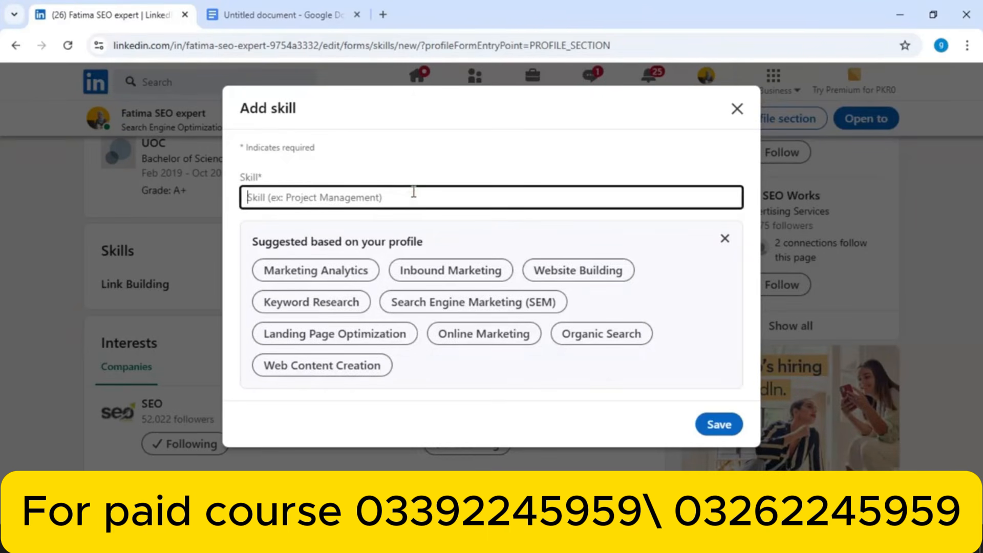
{"action": "type", "text": "off"}
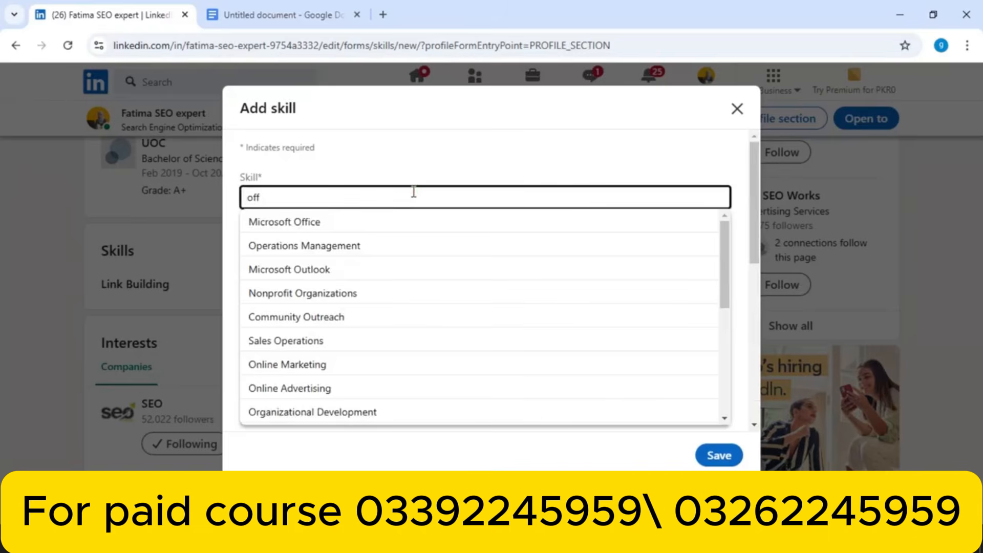
{"action": "type", "text": " pa"}
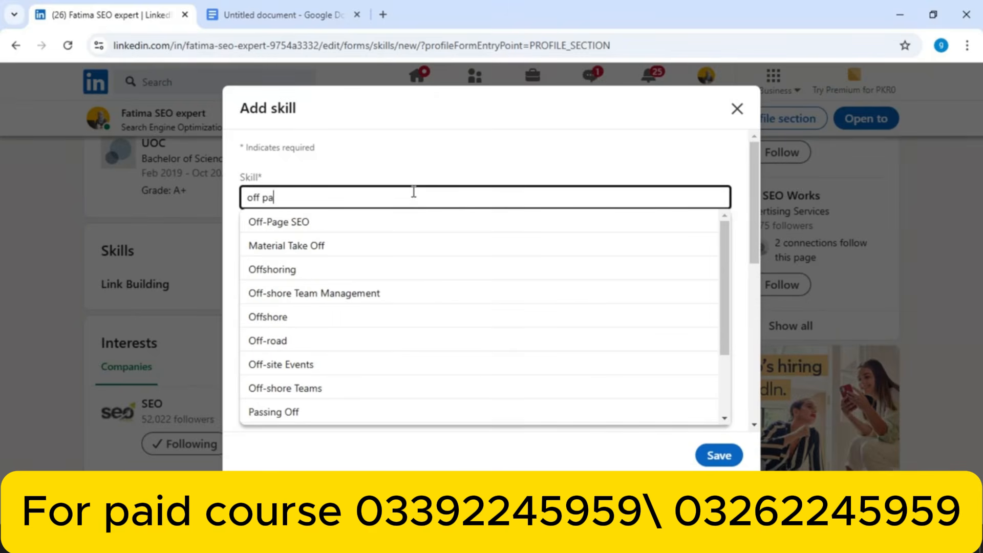
{"action": "left_click", "coordinate": [366, 223]}
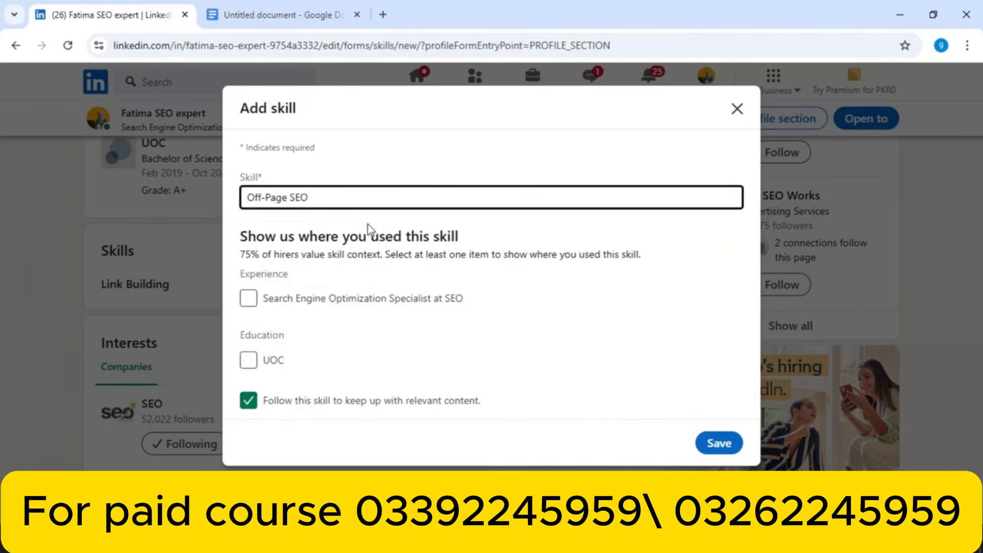
{"action": "left_click", "coordinate": [714, 443]}
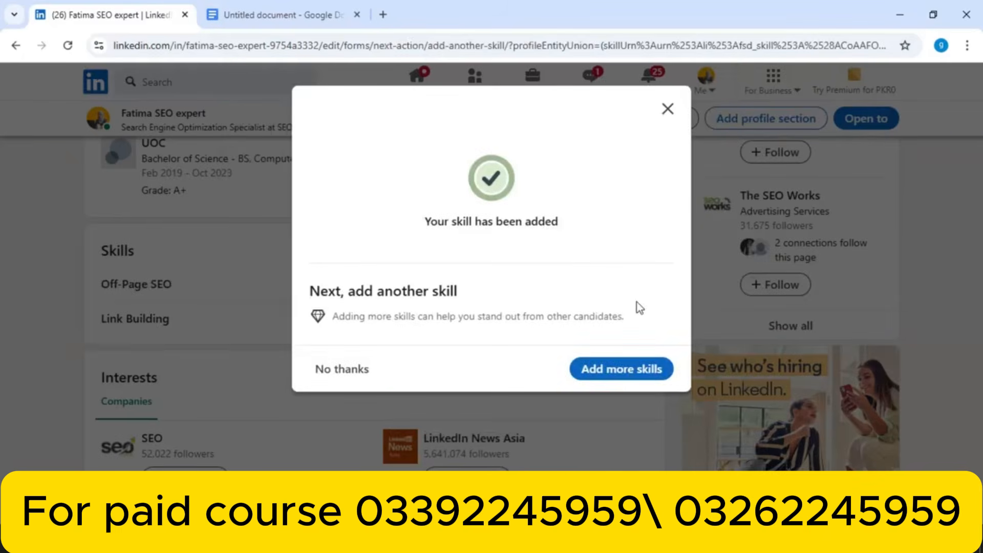
{"action": "left_click", "coordinate": [632, 370]}
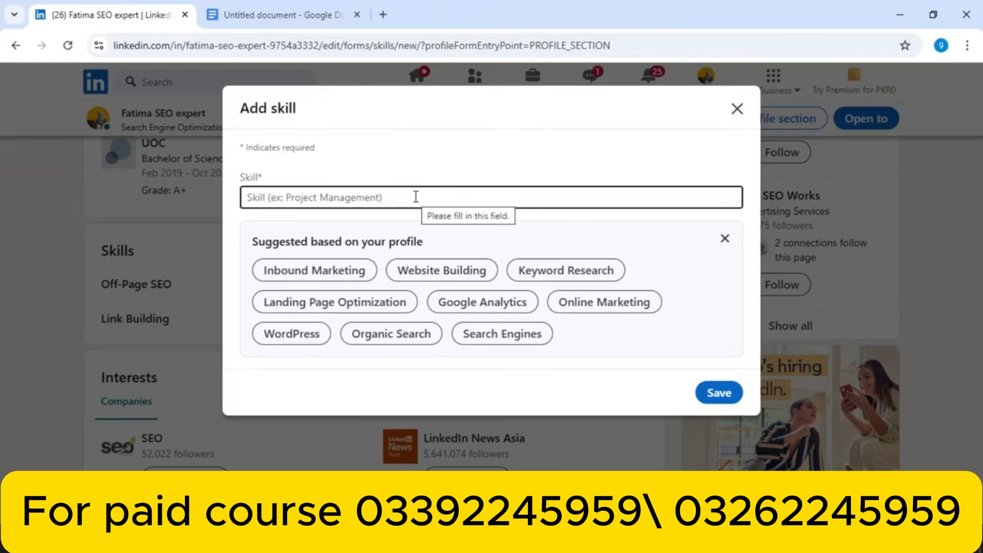
{"action": "left_click", "coordinate": [272, 14]}
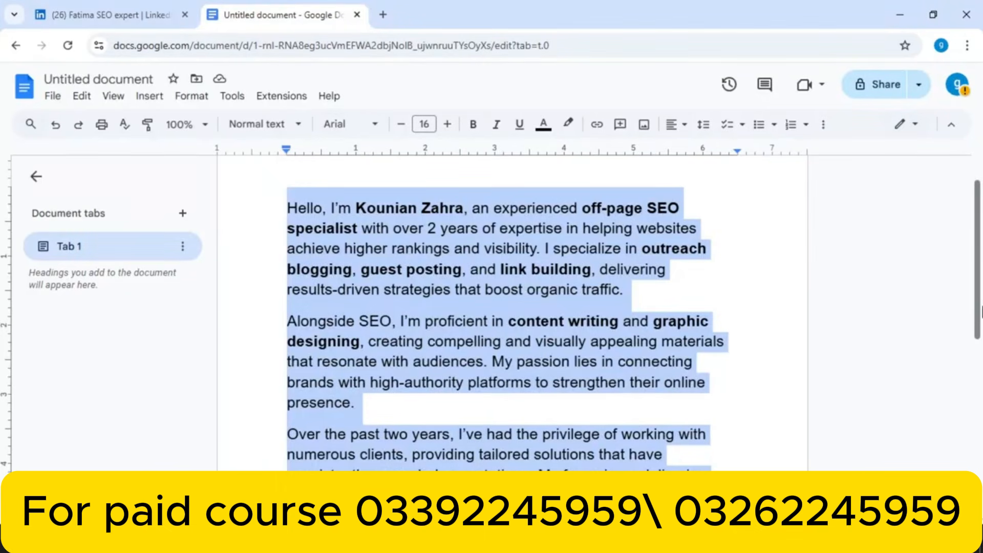
Back in LinkedIn, search 'conte' and save Web Content Writing as a skill
{"action": "scroll", "coordinate": [577, 398], "scroll_direction": "down", "scroll_amount": 5}
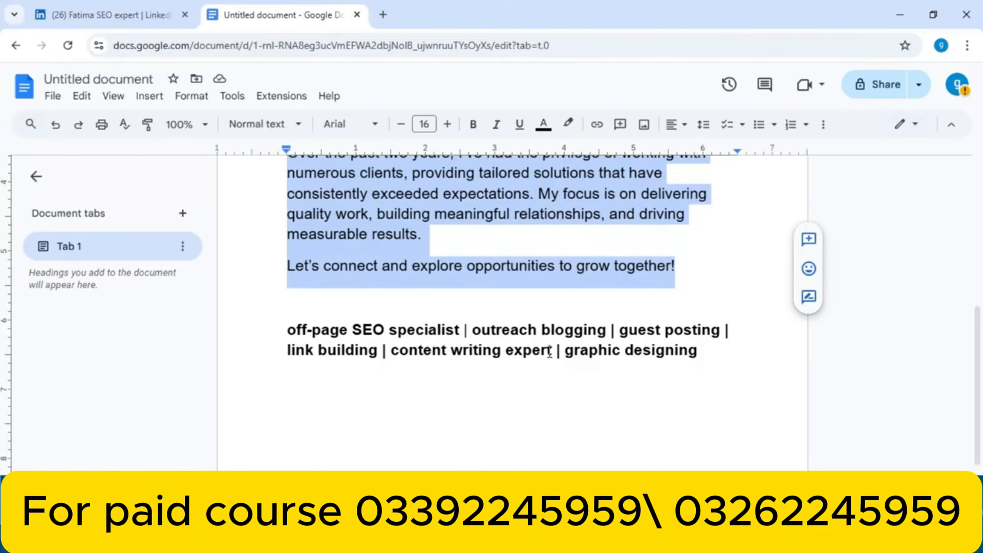
{"action": "left_click", "coordinate": [119, 7]}
{"action": "left_click", "coordinate": [333, 197]}
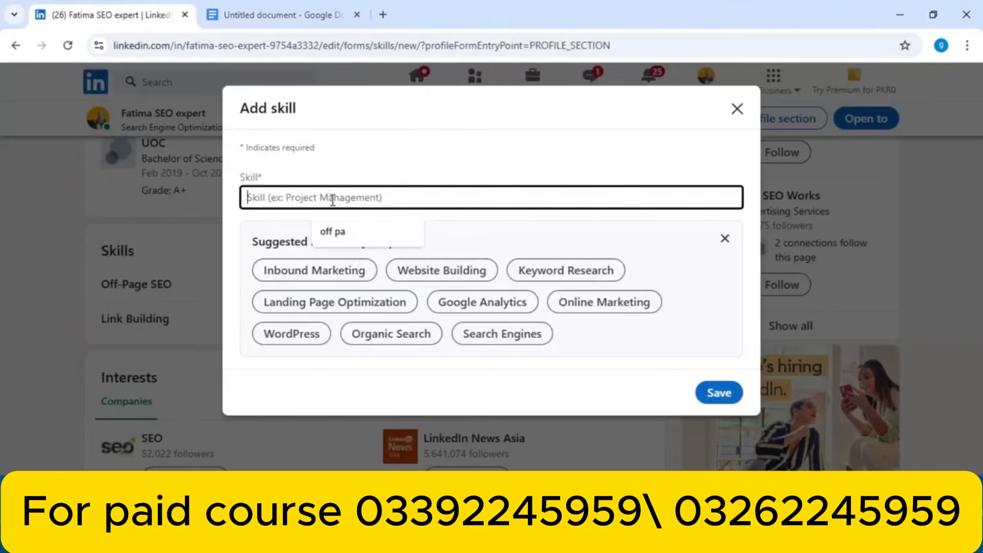
{"action": "type", "text": "conte"}
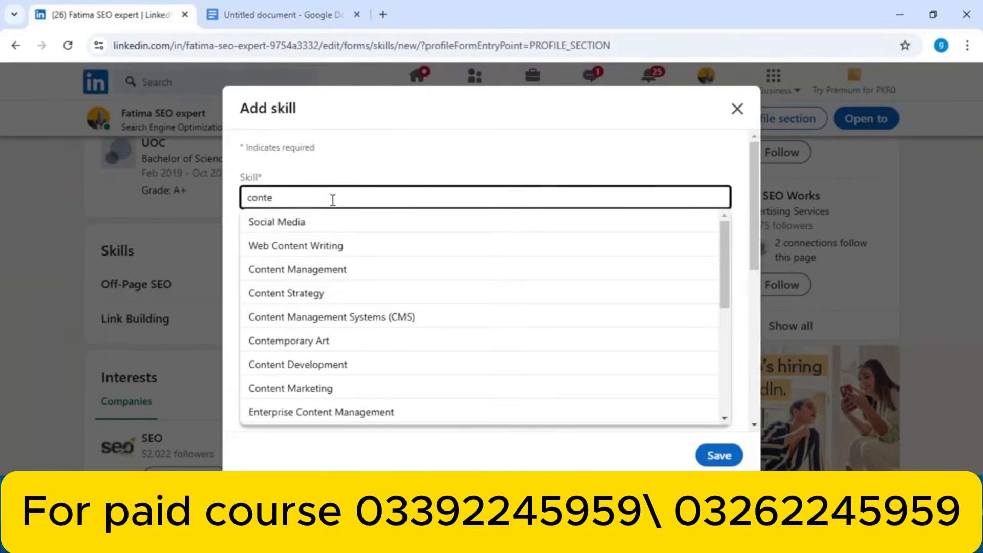
{"action": "left_click", "coordinate": [329, 246]}
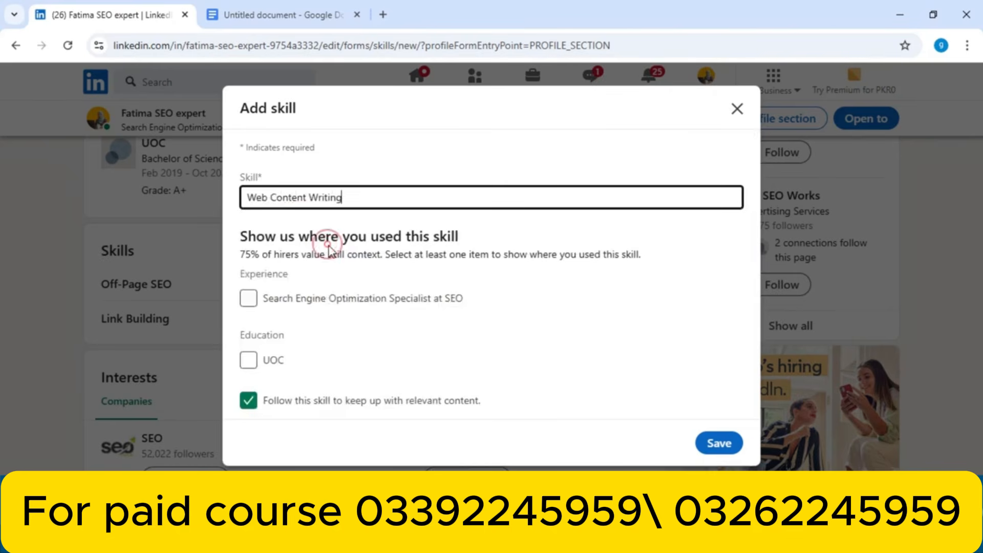
{"action": "left_click", "coordinate": [713, 446]}
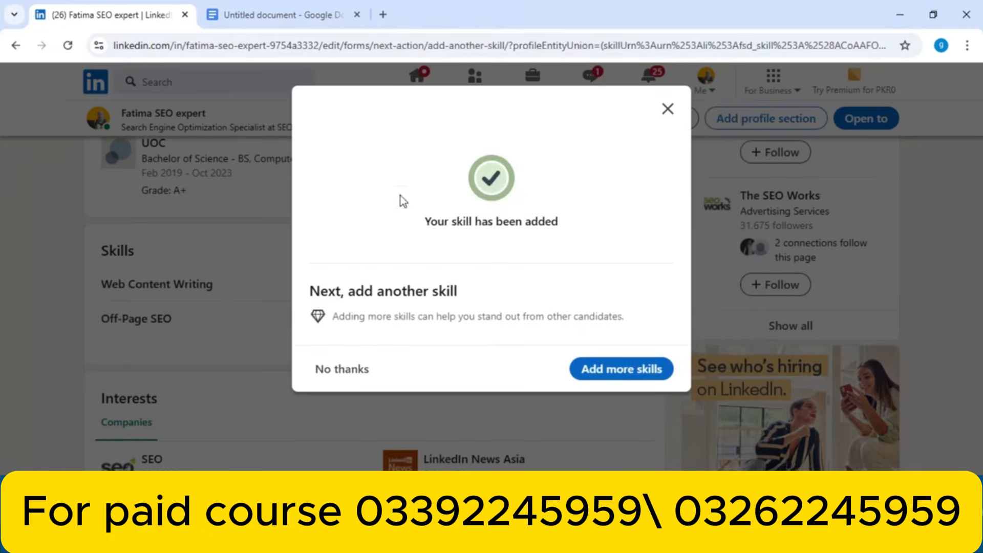
Search 'gr' and save Graphic Design as the fourth skill
{"action": "left_click", "coordinate": [649, 369]}
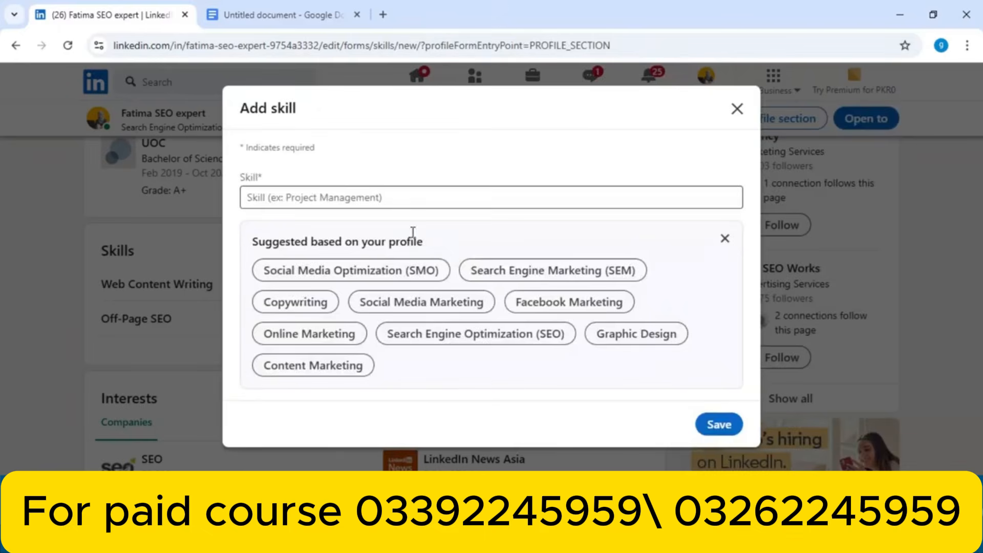
{"action": "left_click", "coordinate": [396, 205]}
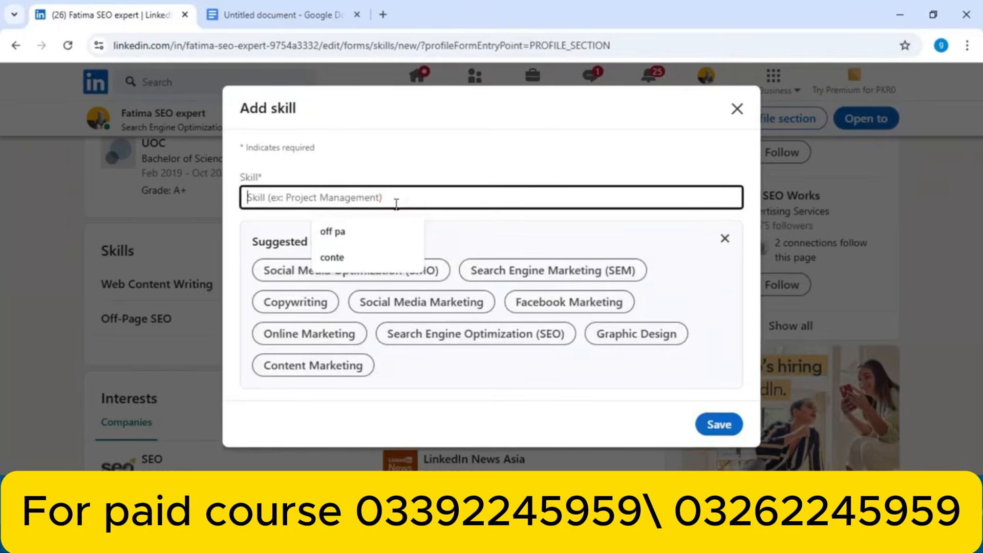
{"action": "type", "text": "gr"}
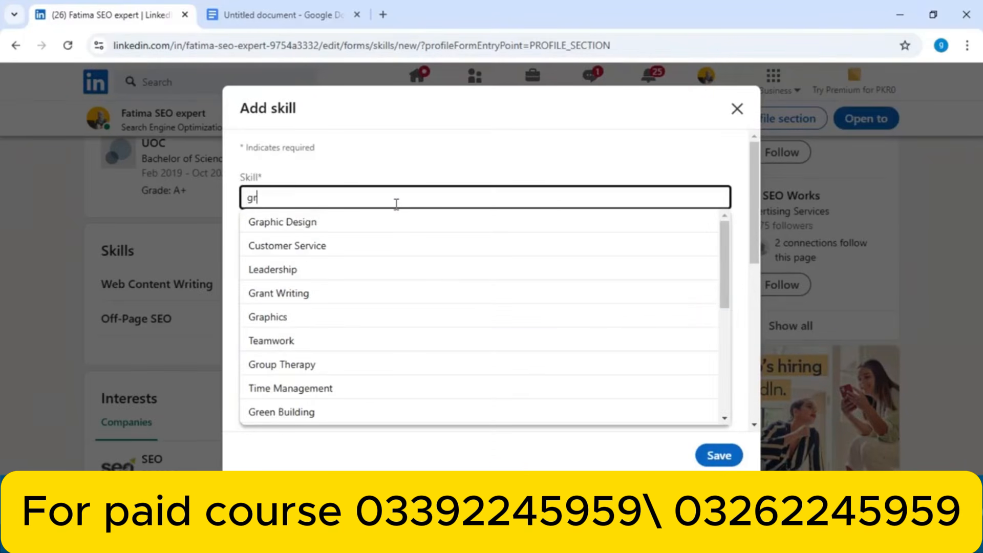
{"action": "left_click", "coordinate": [384, 221]}
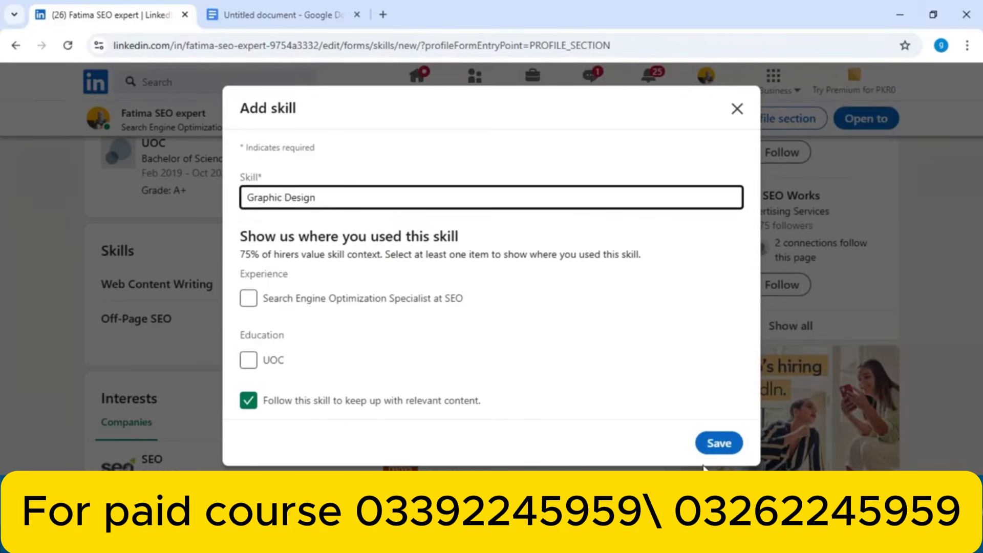
{"action": "left_click", "coordinate": [716, 442]}
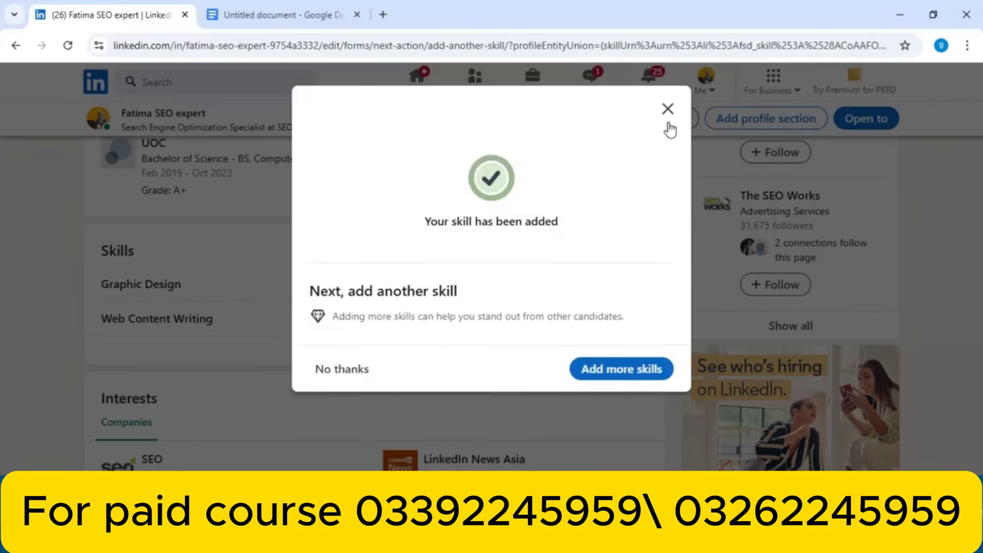
Dismiss the skill-added confirmation, view the full four-skill list, and return to the profile
{"action": "left_click", "coordinate": [669, 119]}
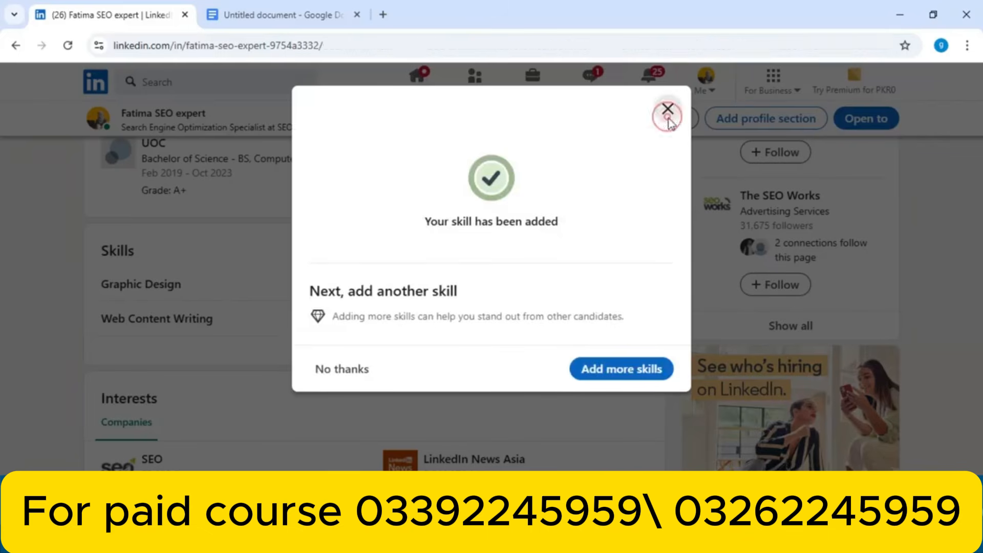
{"action": "scroll", "coordinate": [979, 223], "scroll_direction": "down", "scroll_amount": 3}
{"action": "left_click_drag", "start_coordinate": [979, 222], "coordinate": [980, 410]}
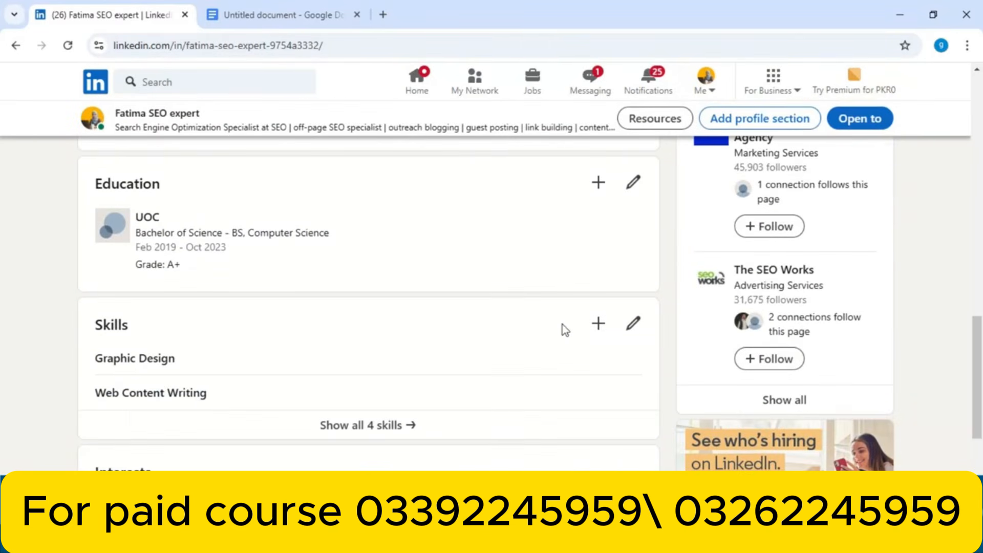
{"action": "left_click", "coordinate": [386, 424]}
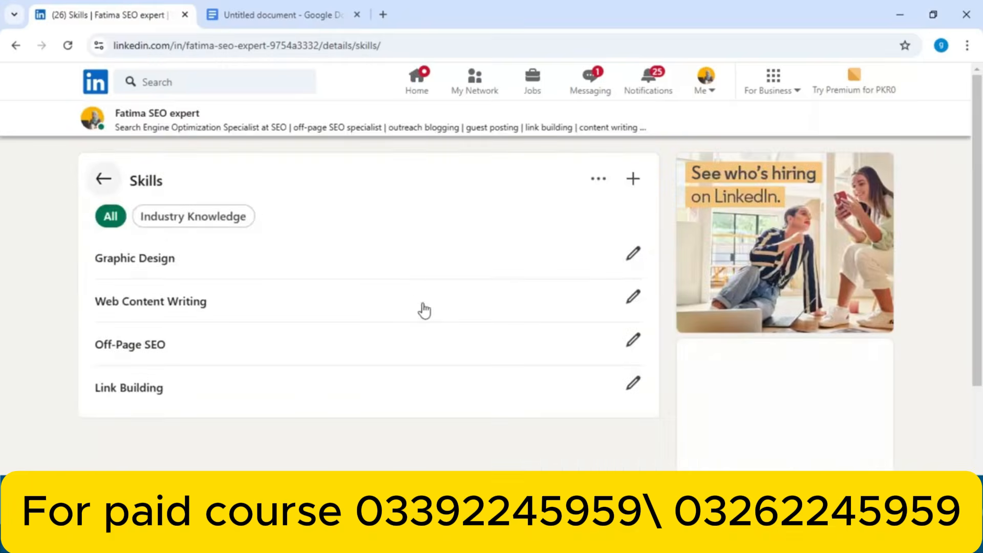
{"action": "left_click", "coordinate": [16, 45]}
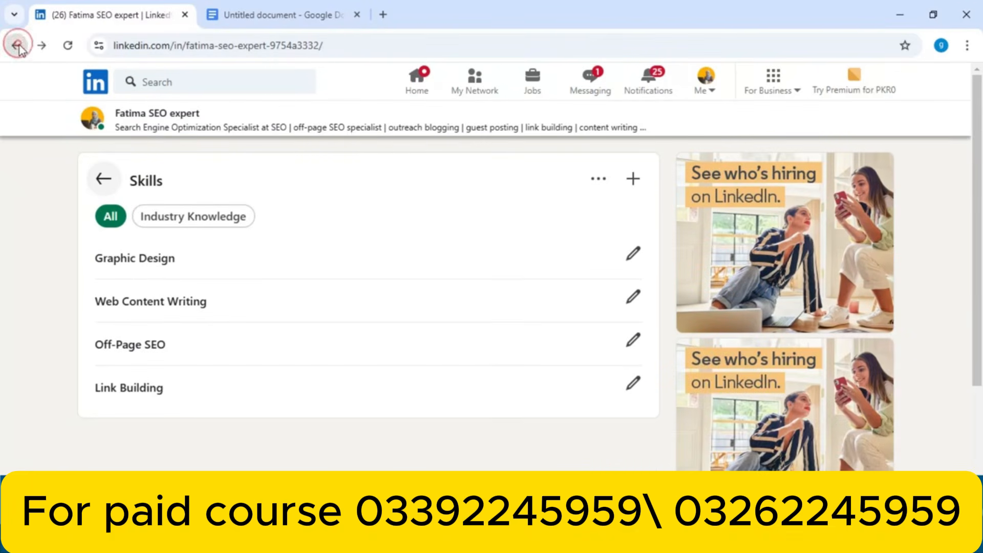
Open Graphic Design in the skills editor, close it, and go back to the profile
{"action": "left_click_drag", "start_coordinate": [977, 389], "coordinate": [982, 348]}
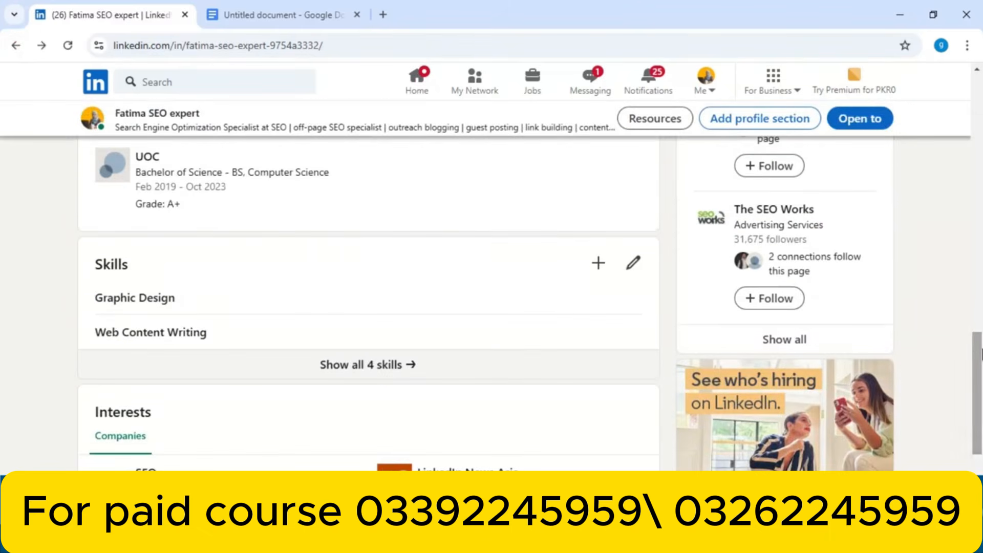
{"action": "left_click", "coordinate": [634, 264]}
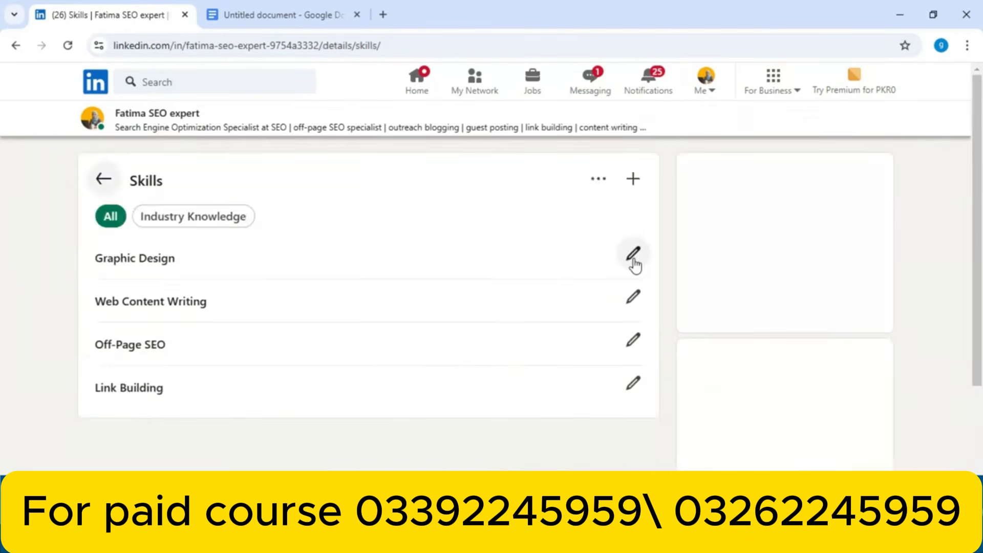
{"action": "left_click", "coordinate": [633, 255]}
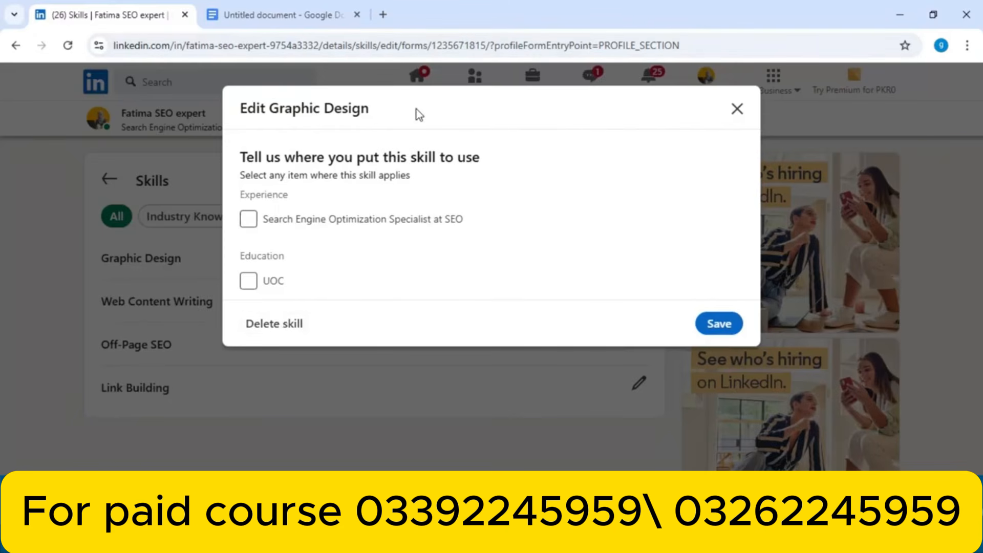
{"action": "left_click", "coordinate": [737, 108]}
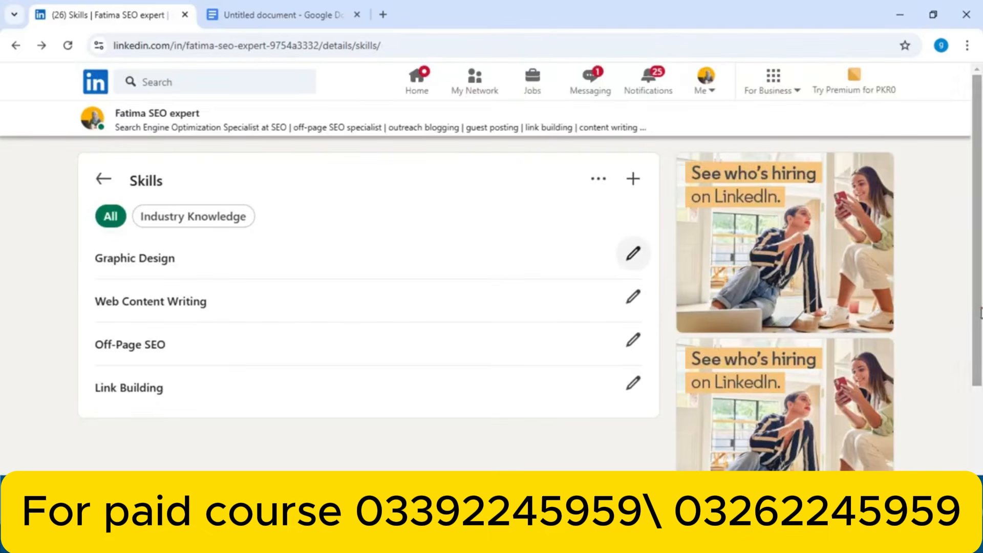
{"action": "left_click", "coordinate": [103, 180]}
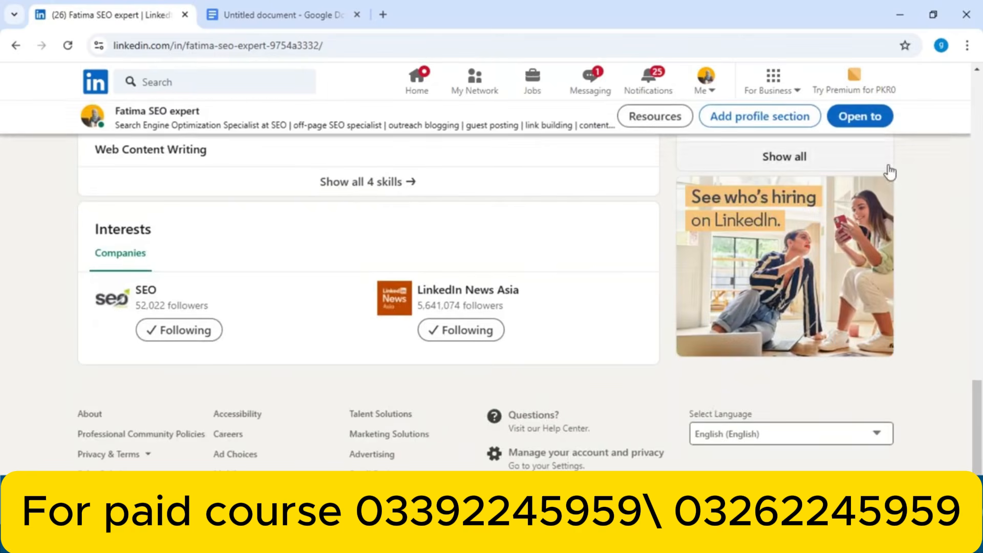
Scroll through the completed profile sections to review them
{"action": "left_click_drag", "start_coordinate": [980, 415], "coordinate": [949, 97]}
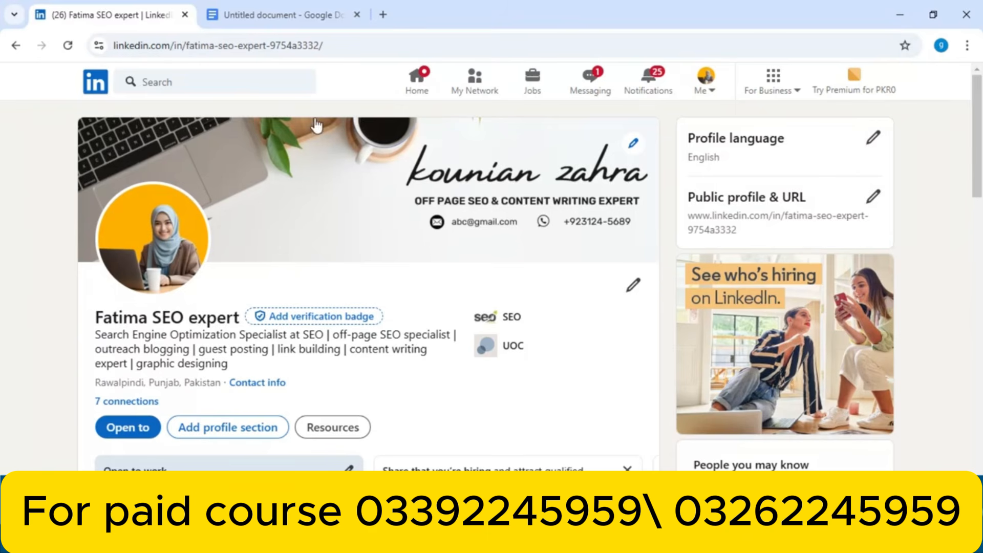
{"action": "mouse_move", "coordinate": [978, 130]}
{"action": "left_mouse_down"}
{"action": "mouse_move", "coordinate": [969, 176]}
{"action": "mouse_move", "coordinate": [969, 146]}
{"action": "left_mouse_up"}
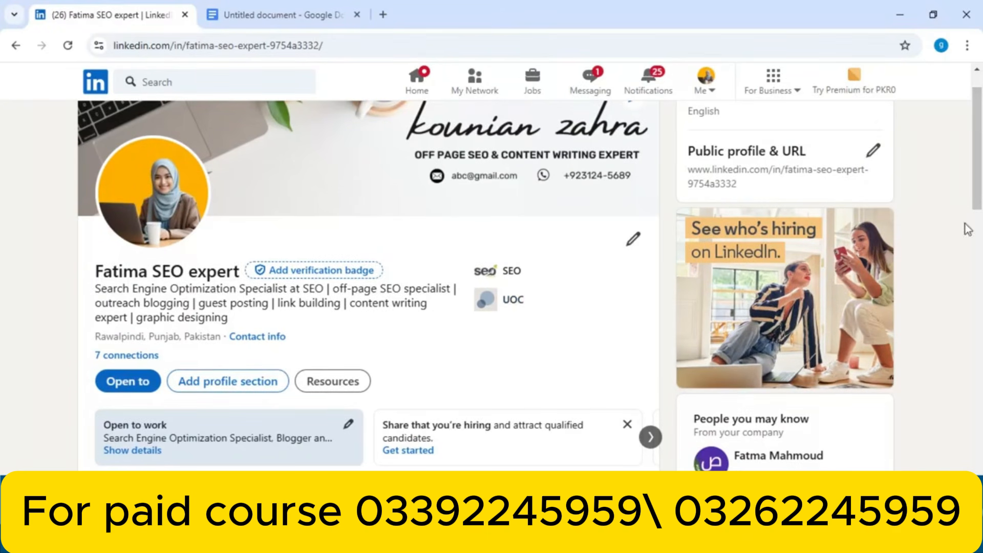
{"action": "left_click_drag", "start_coordinate": [981, 185], "coordinate": [960, 232]}
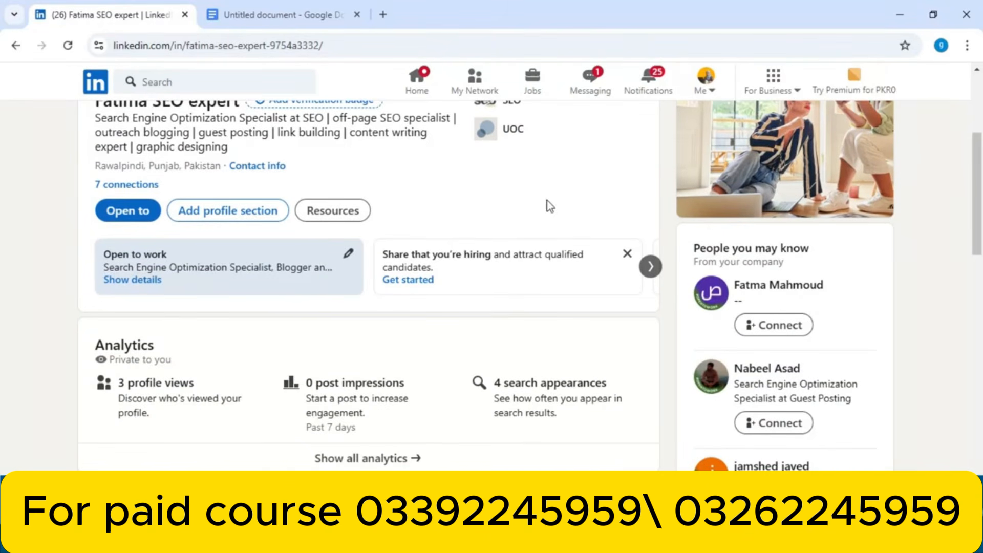
{"action": "left_click_drag", "start_coordinate": [979, 158], "coordinate": [979, 256]}
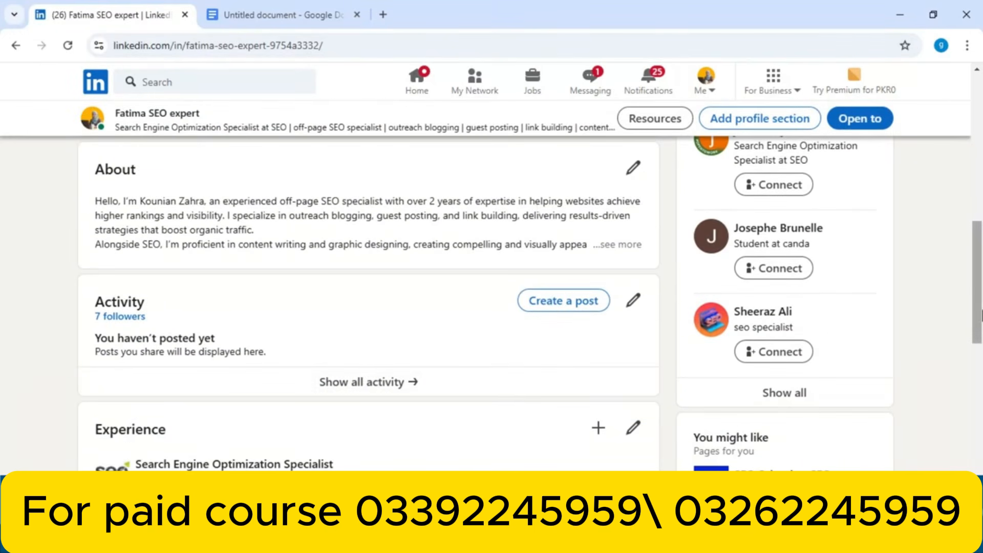
{"action": "scroll", "coordinate": [480, 329], "scroll_direction": "down", "scroll_amount": 2}
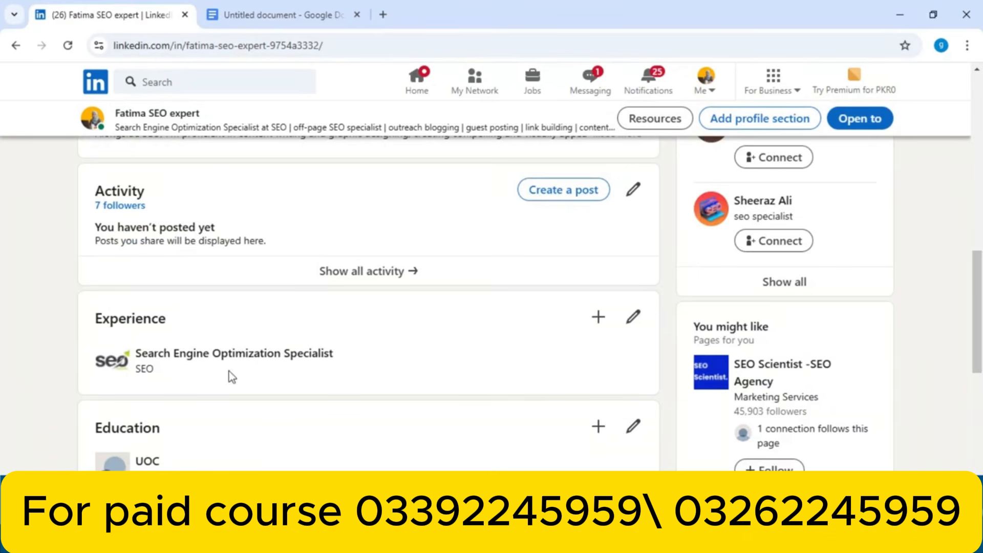
{"action": "left_click_drag", "start_coordinate": [976, 277], "coordinate": [982, 68]}
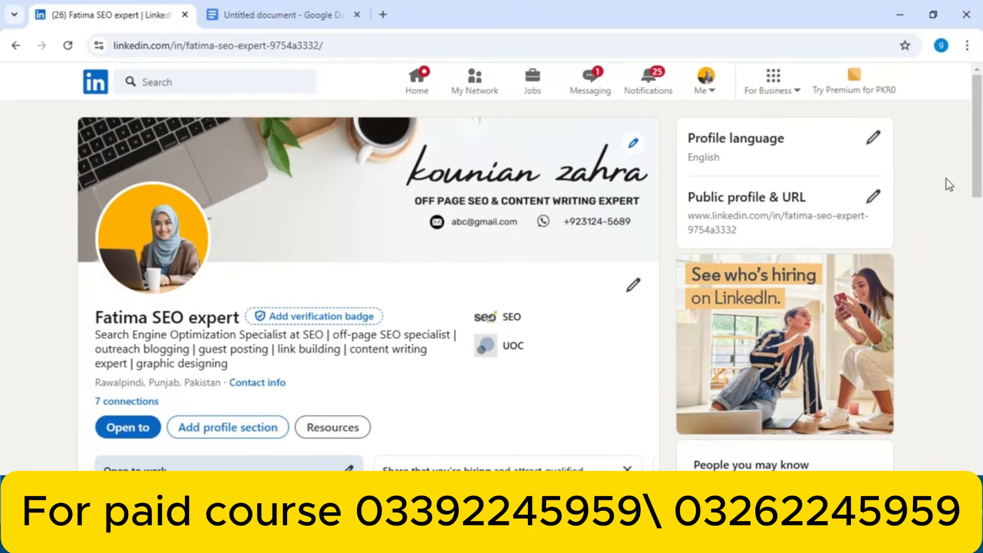
{"action": "scroll", "coordinate": [981, 167], "scroll_direction": "down", "scroll_amount": 1}
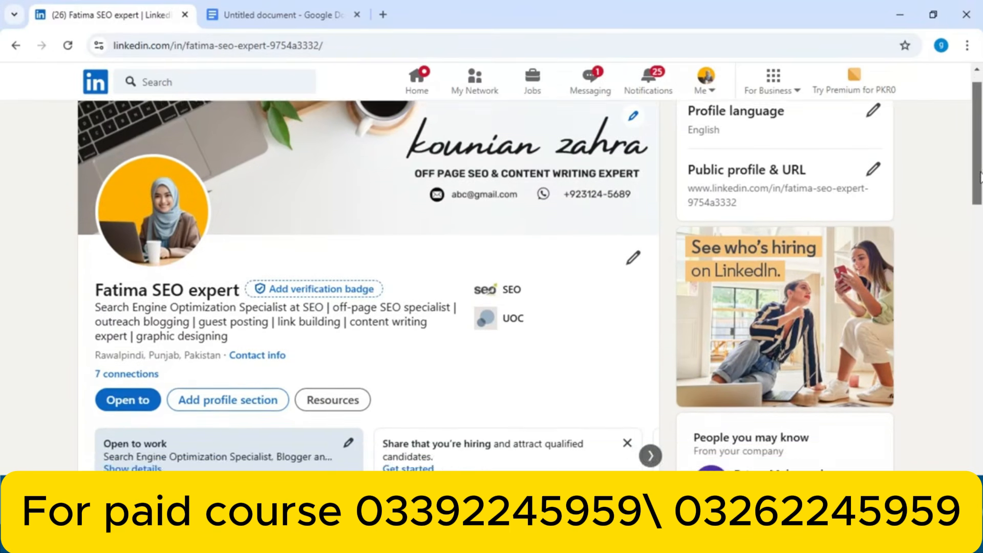
{"action": "scroll", "coordinate": [981, 166], "scroll_direction": "up", "scroll_amount": 1}
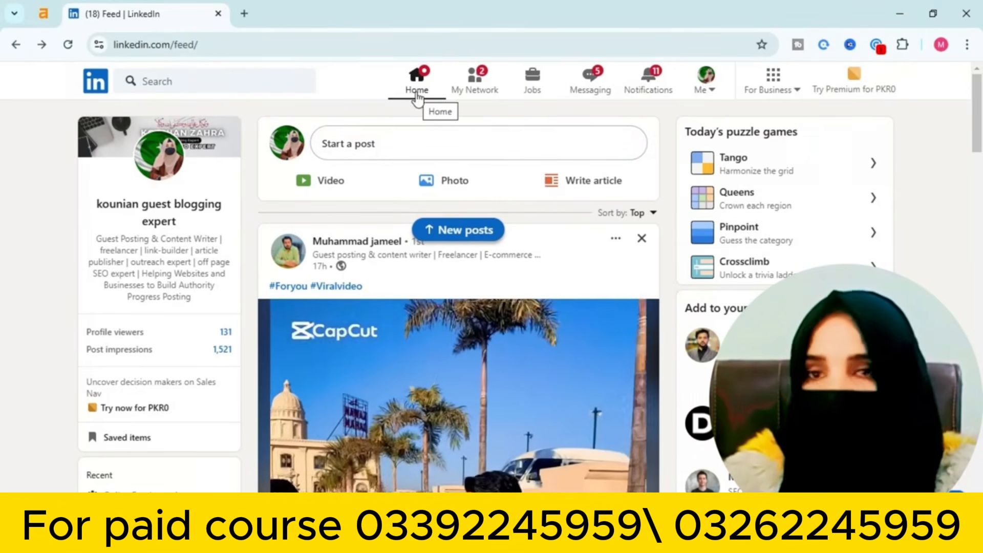
Start a new LinkedIn post, then view ChatGPT's '5 Shocking Tips to Rank Your Website on Google' answer
{"action": "left_click", "coordinate": [417, 140]}
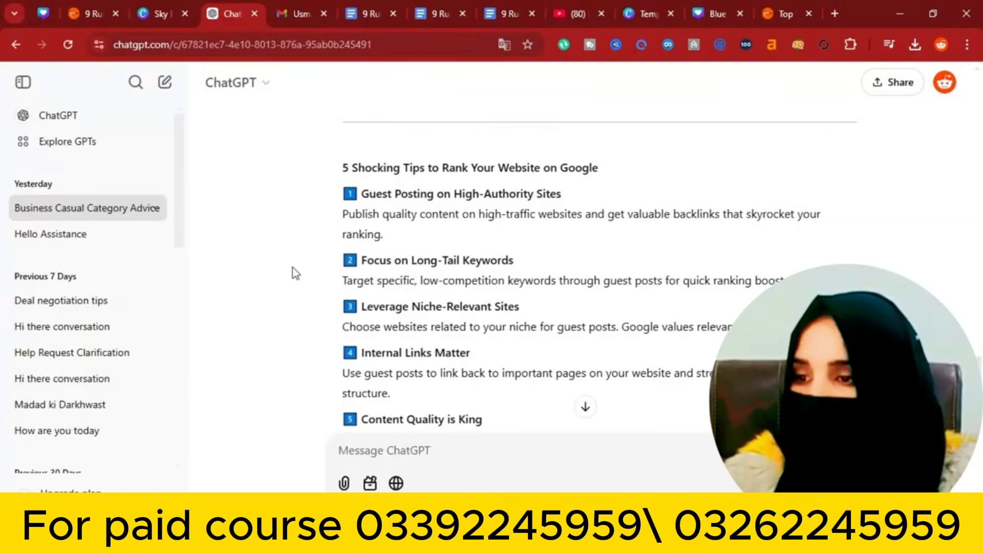
Copy the five guest-posting ranking tips from ChatGPT and return to the LinkedIn composer
{"action": "left_click_drag", "start_coordinate": [343, 169], "coordinate": [572, 261]}
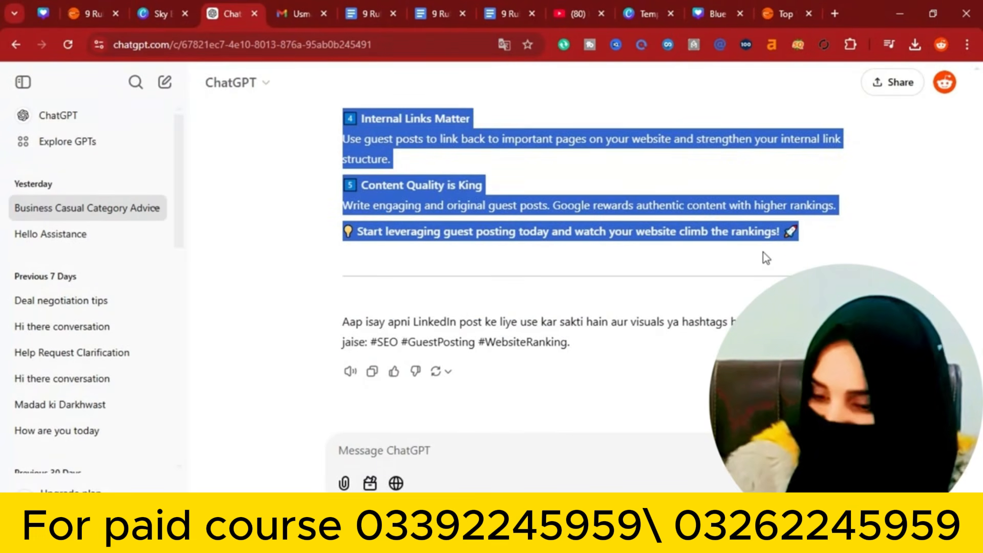
{"action": "key", "text": "alt+Tab"}
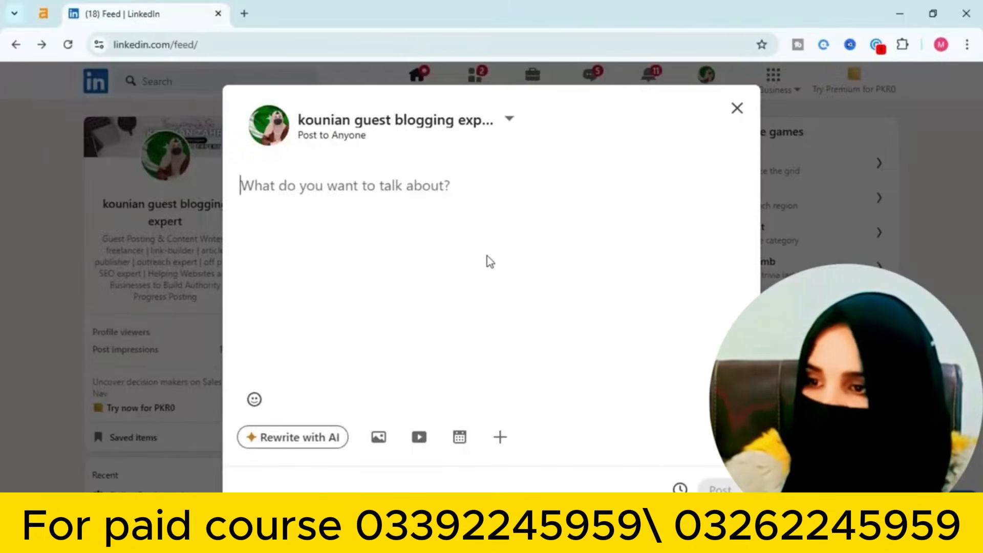
Paste the five guest-posting SEO tips into the new post
{"action": "key", "text": "ctrl+v"}
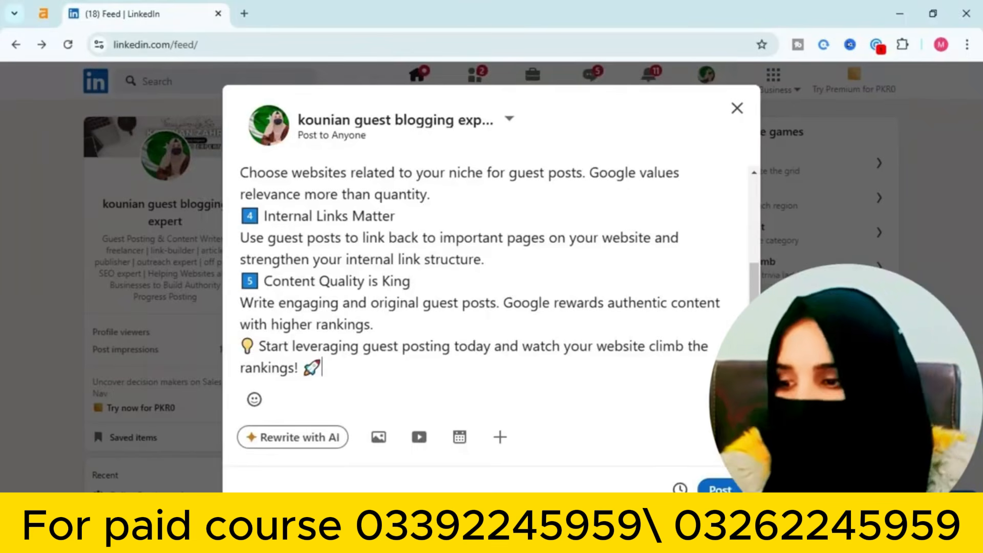
{"action": "scroll", "coordinate": [749, 268], "scroll_direction": "up", "scroll_amount": 5}
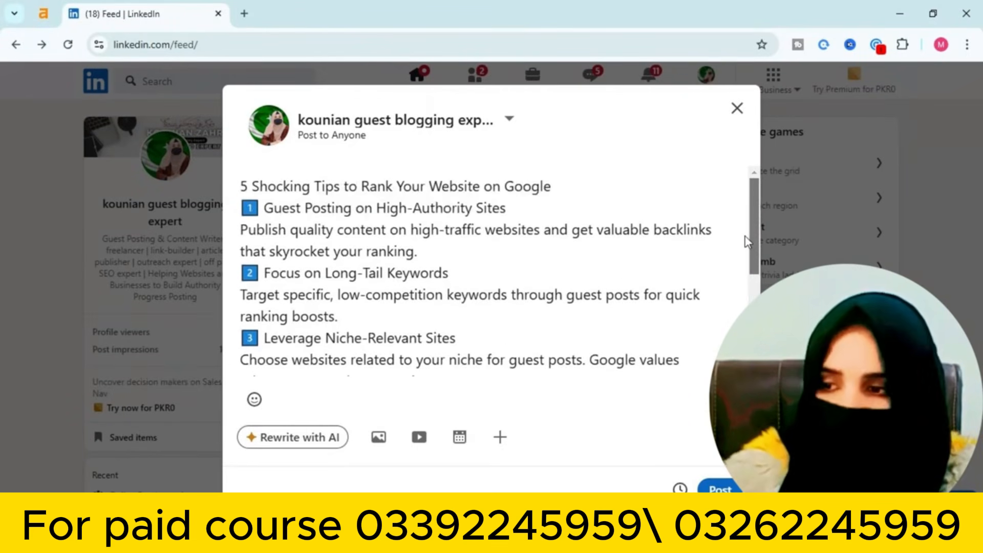
{"action": "scroll", "coordinate": [747, 248], "scroll_direction": "down", "scroll_amount": 5}
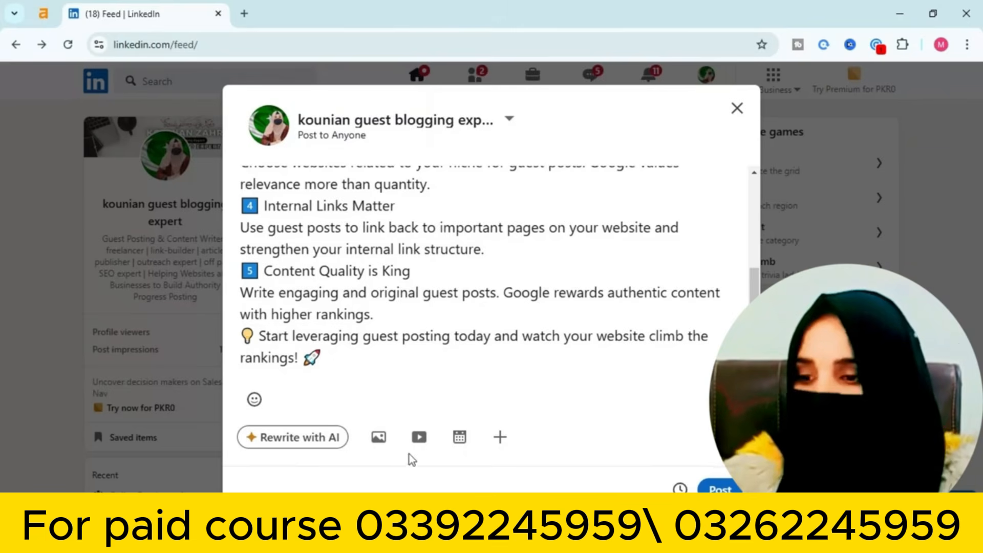
Attach the '5 Shocking Tips' thumbnail image from Downloads to the post
{"action": "left_click", "coordinate": [375, 438]}
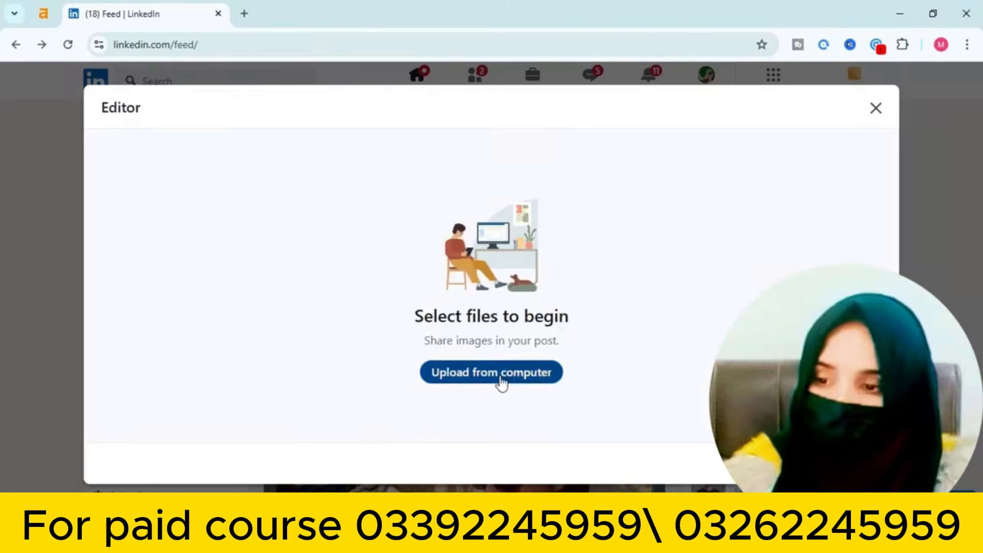
{"action": "left_click", "coordinate": [501, 376]}
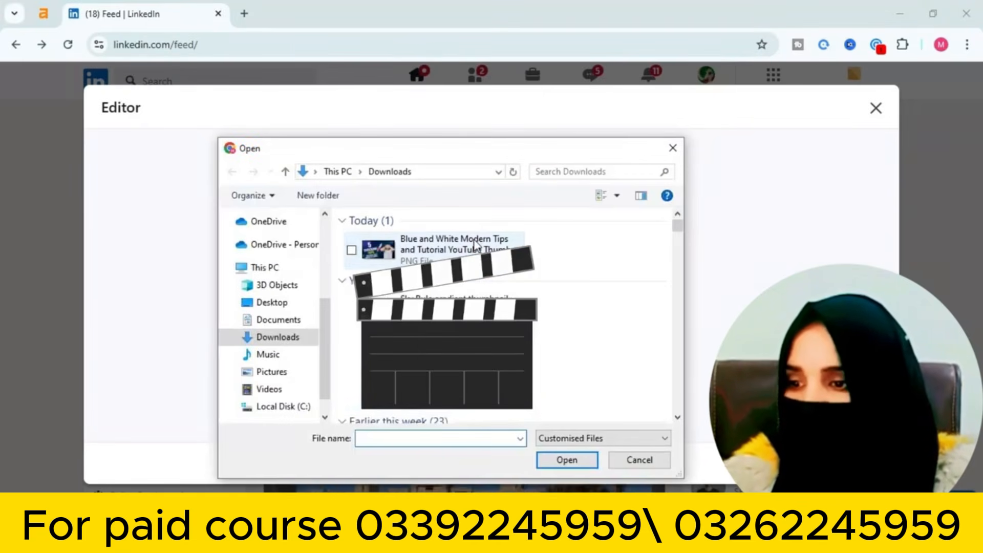
{"action": "left_click", "coordinate": [451, 244]}
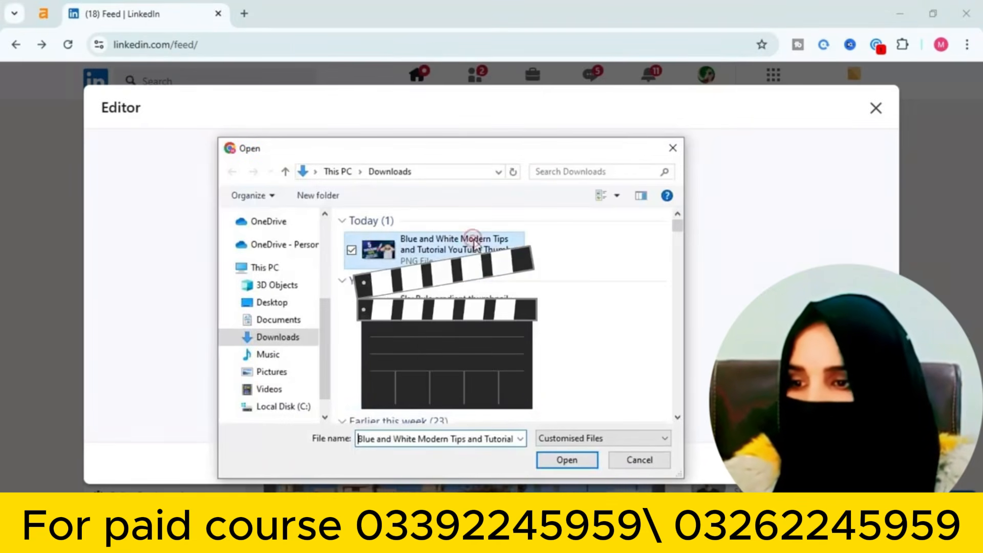
{"action": "left_click", "coordinate": [572, 462]}
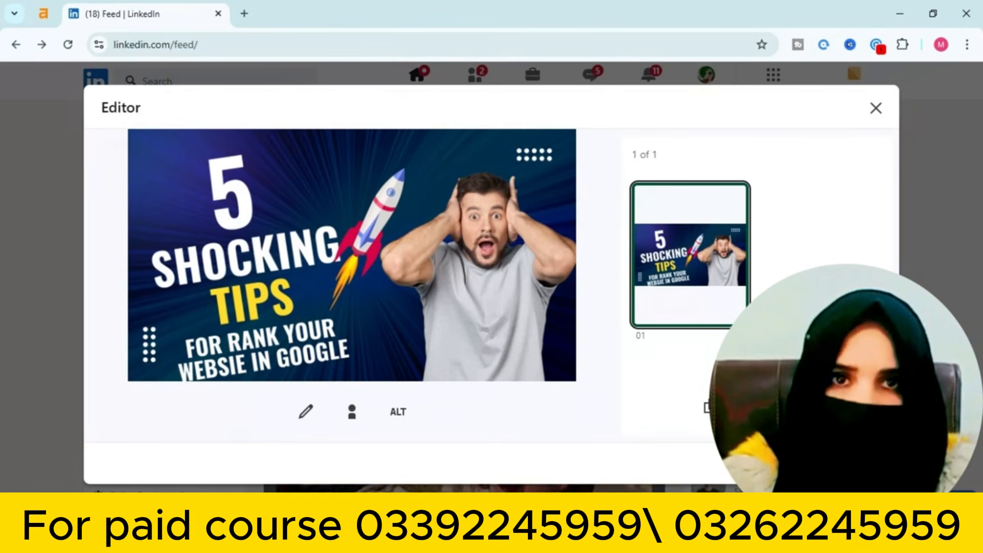
{"action": "left_click", "coordinate": [860, 463]}
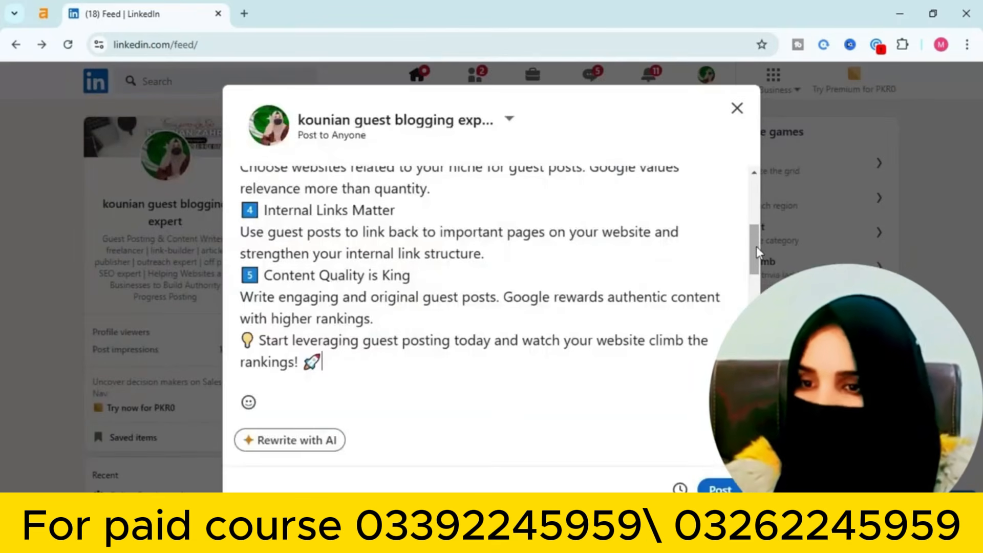
{"action": "scroll", "coordinate": [754, 259], "scroll_direction": "down", "scroll_amount": 5}
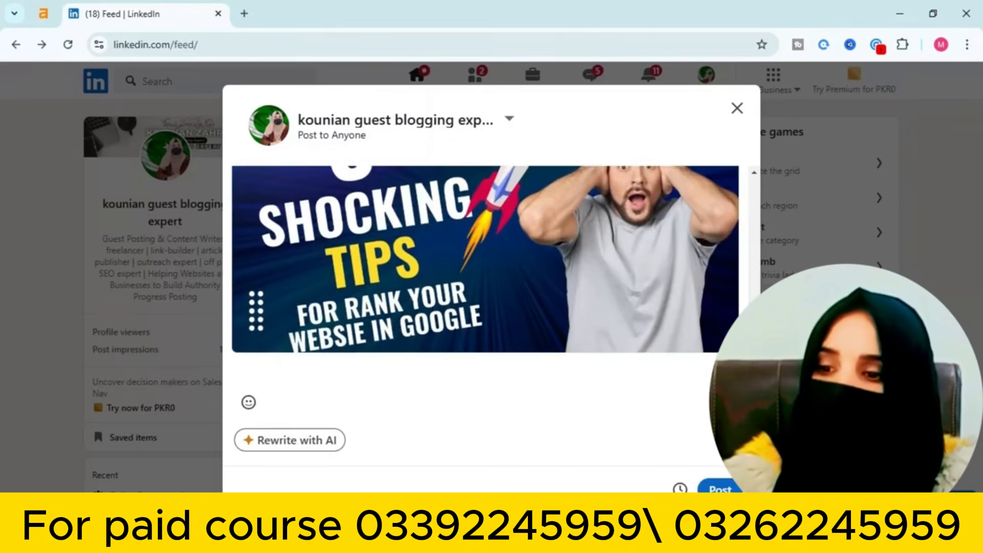
{"action": "scroll", "coordinate": [485, 268], "scroll_direction": "up", "scroll_amount": 1}
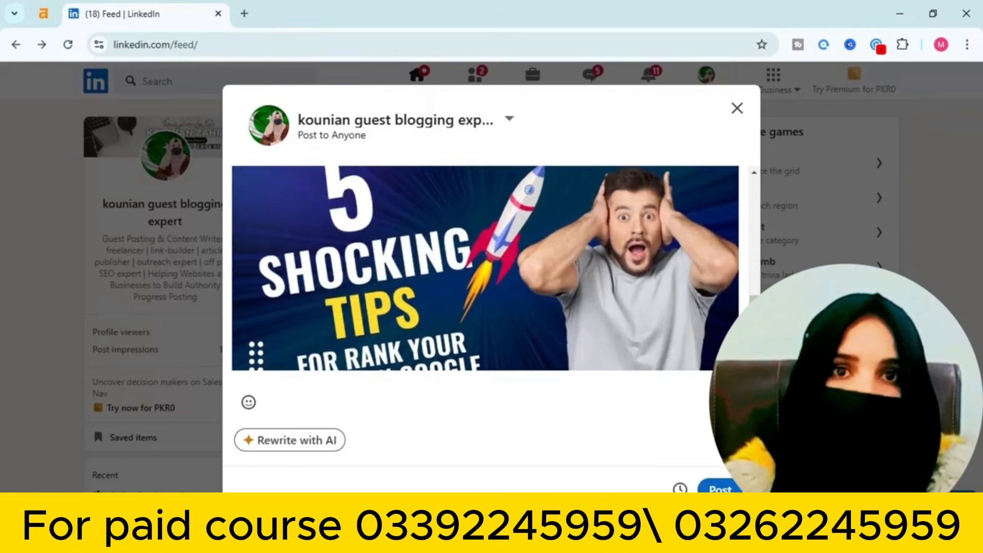
{"action": "scroll", "coordinate": [748, 269], "scroll_direction": "up", "scroll_amount": 5}
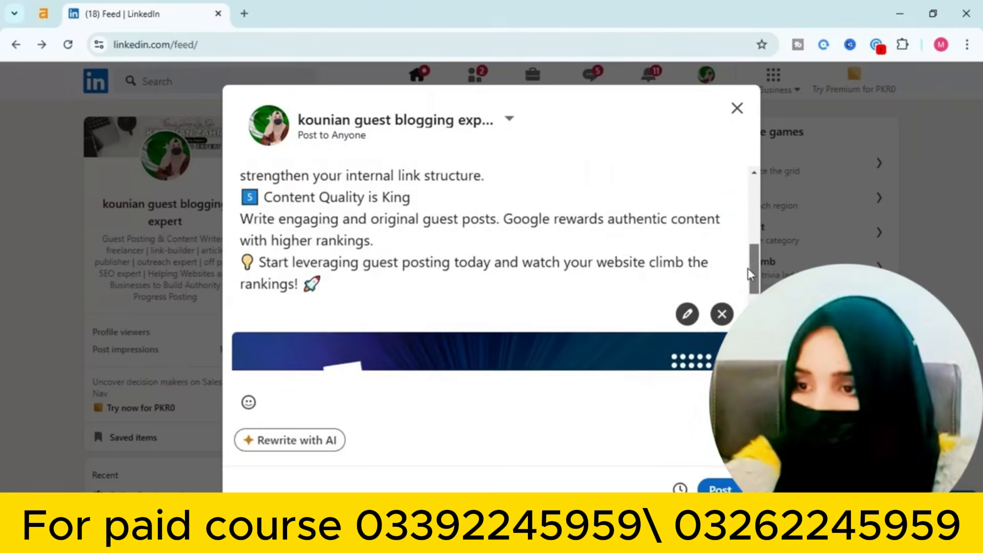
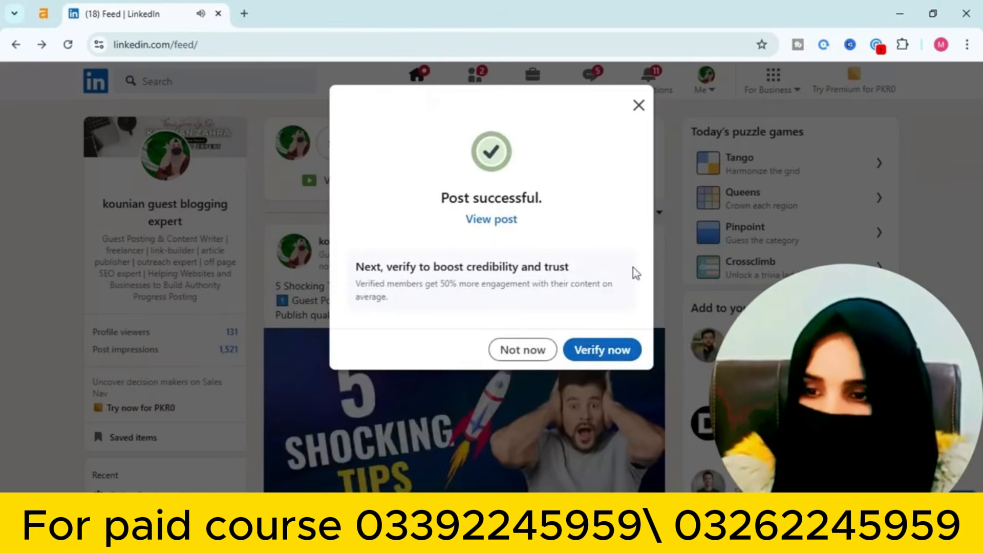
Dismiss the success message and fully expand the published '5 Shocking Tips to Rank Your Website on Google' post
{"action": "left_click", "coordinate": [638, 105]}
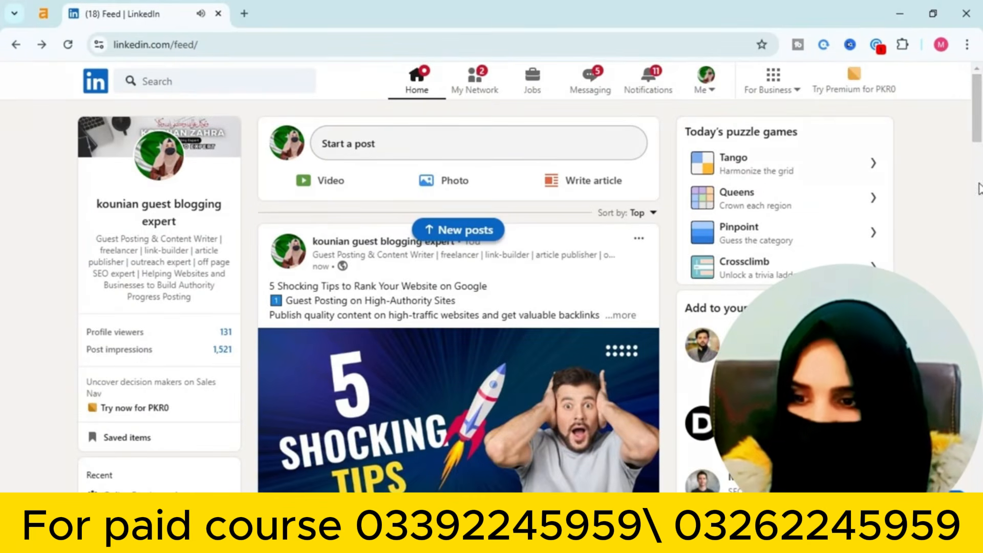
{"action": "scroll", "coordinate": [361, 357], "scroll_direction": "down", "scroll_amount": 1}
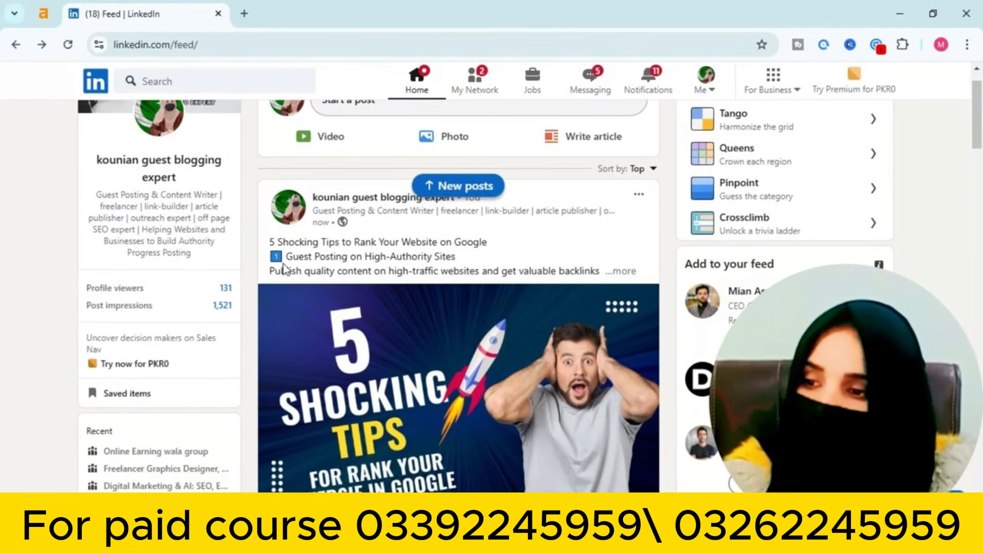
{"action": "scroll", "coordinate": [485, 296], "scroll_direction": "down", "scroll_amount": 2}
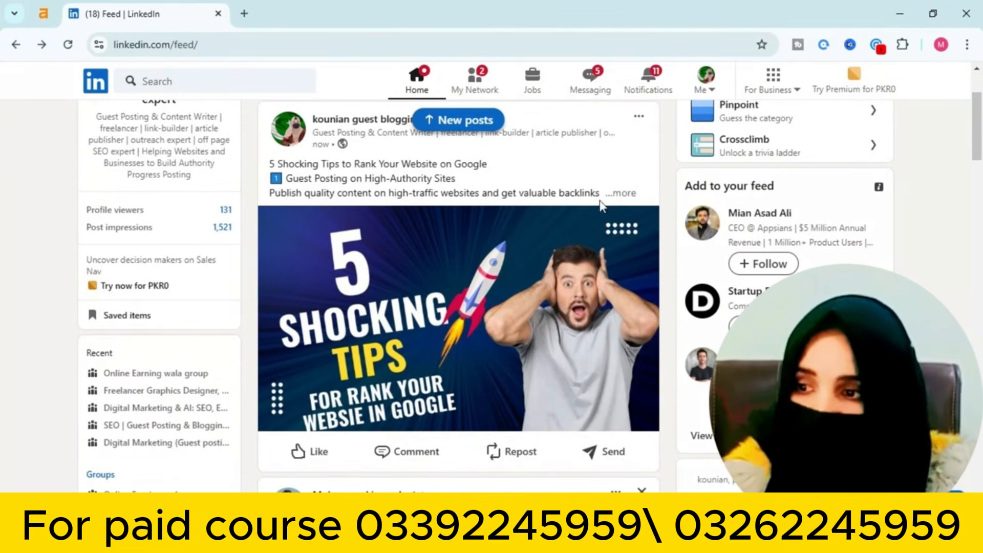
{"action": "left_click", "coordinate": [624, 193]}
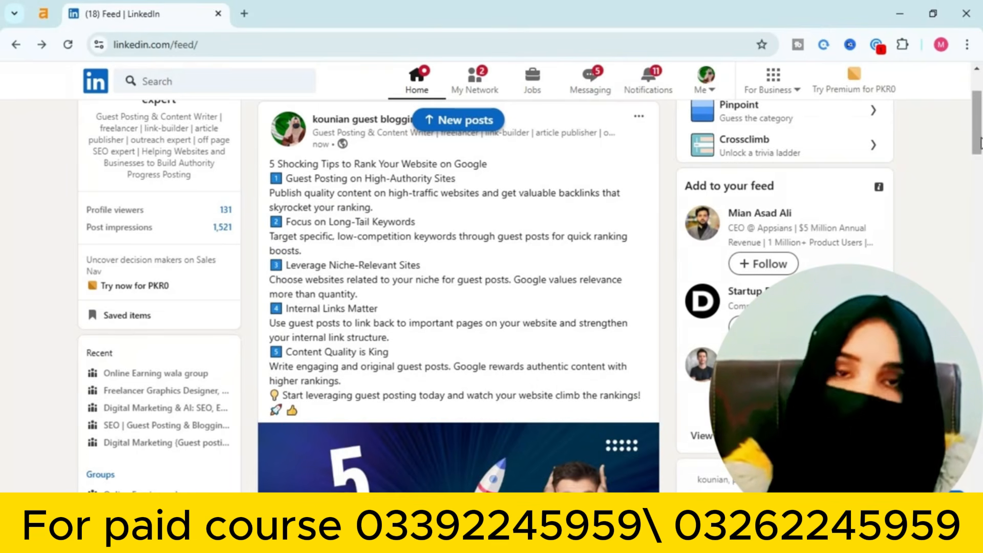
{"action": "left_click_drag", "start_coordinate": [982, 143], "coordinate": [980, 102]}
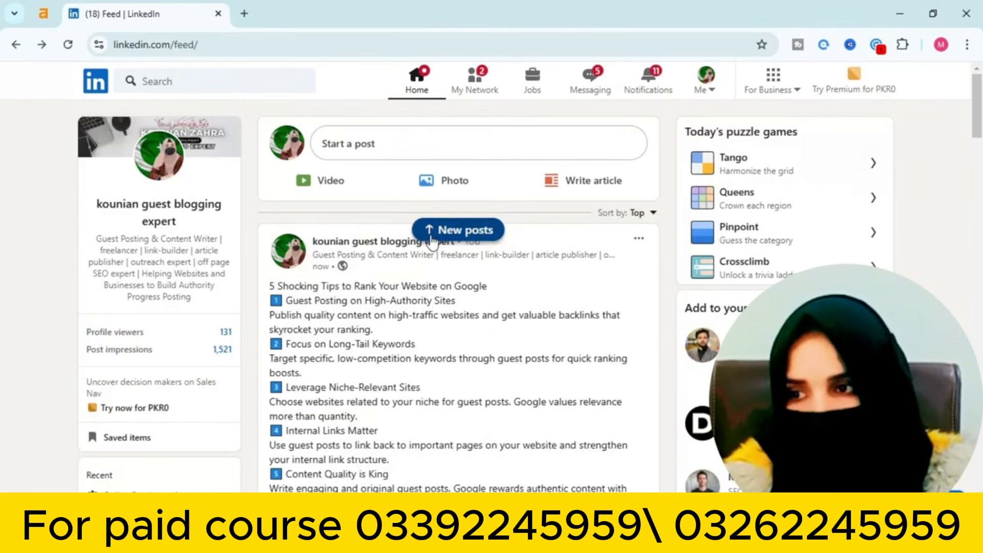
Start a new post, then cancel the video upload without choosing any file
{"action": "left_click", "coordinate": [369, 146]}
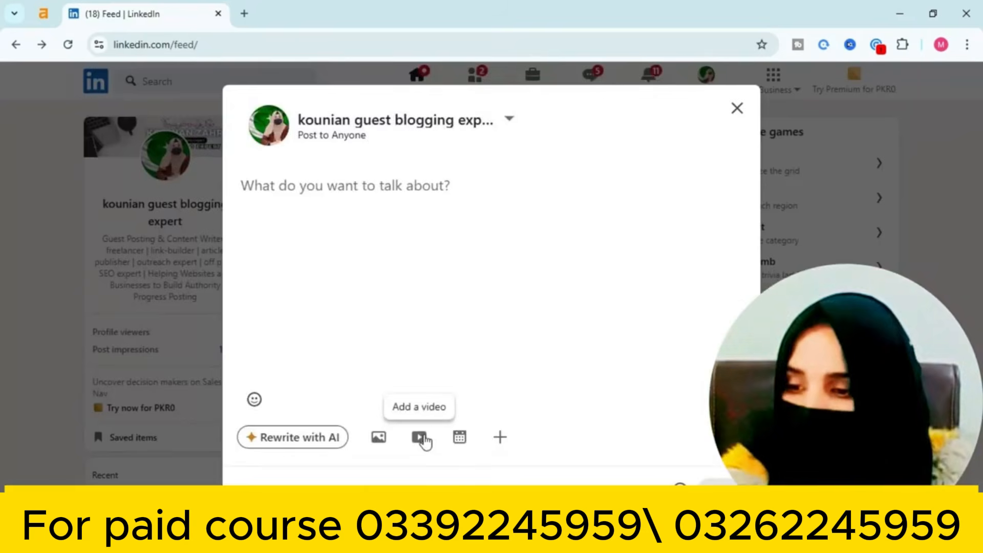
{"action": "left_click", "coordinate": [423, 436]}
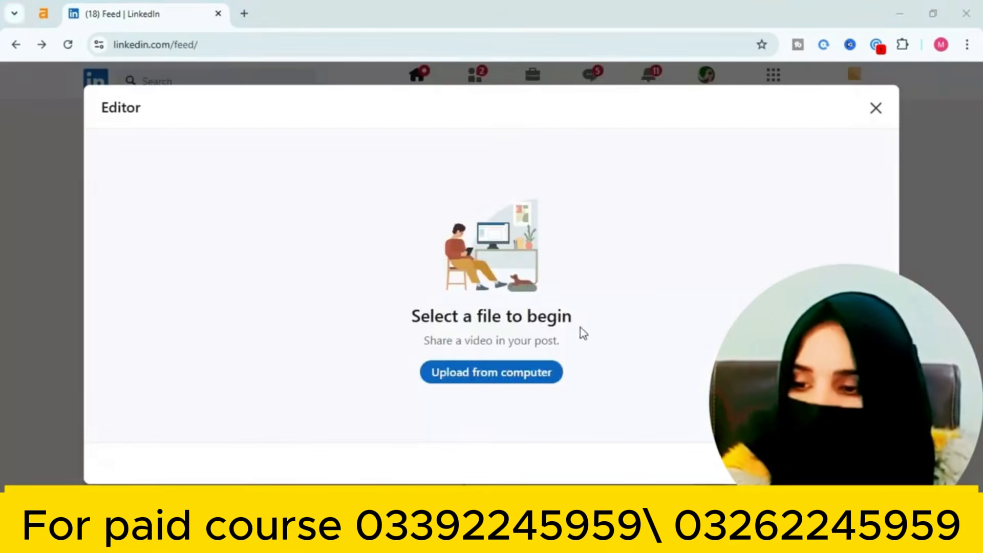
{"action": "left_click", "coordinate": [511, 373]}
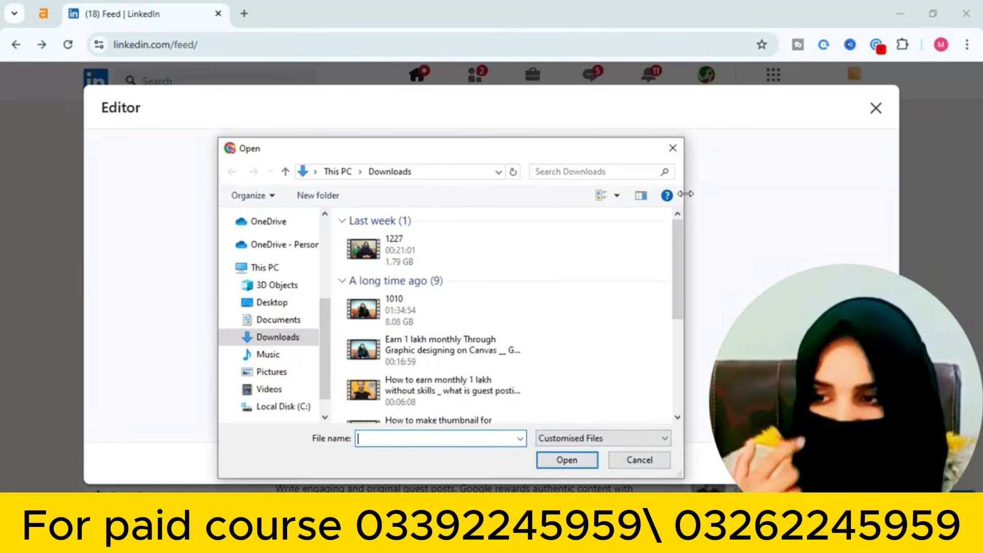
{"action": "left_click", "coordinate": [671, 147]}
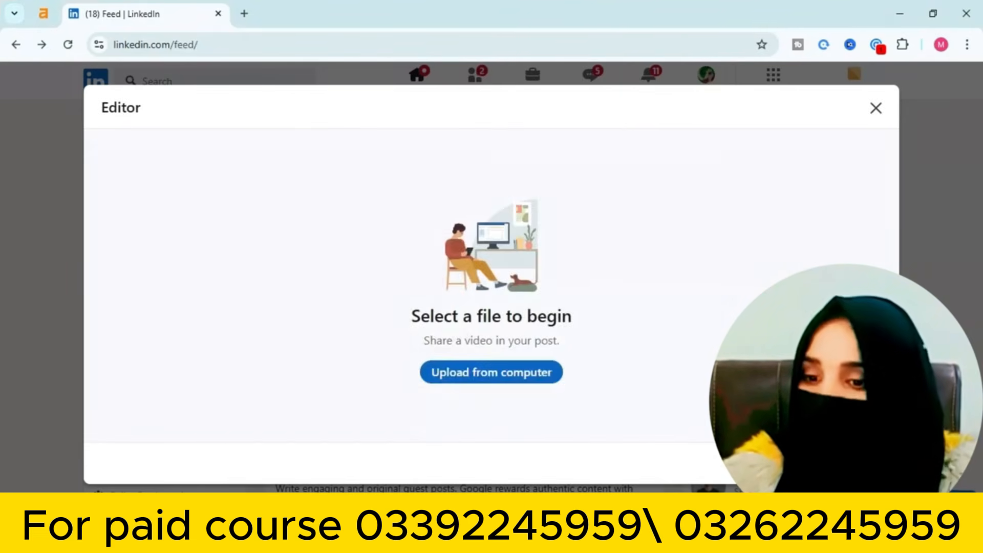
{"action": "left_click", "coordinate": [877, 106]}
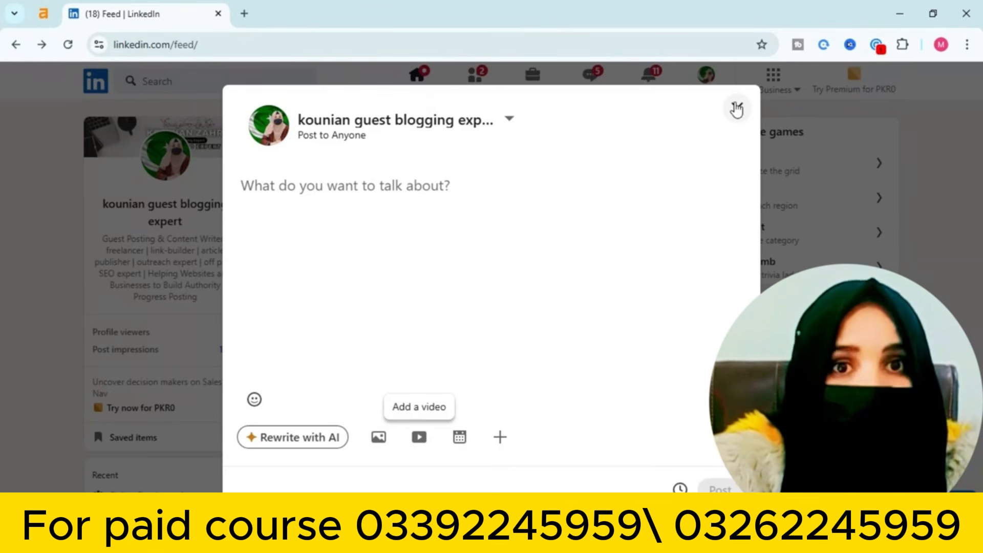
Paste the guest-posting tips into the post and add #websitetips plus the remaining hashtags on a new line
{"action": "left_click", "coordinate": [439, 181]}
{"action": "key", "text": "ctrl+v"}
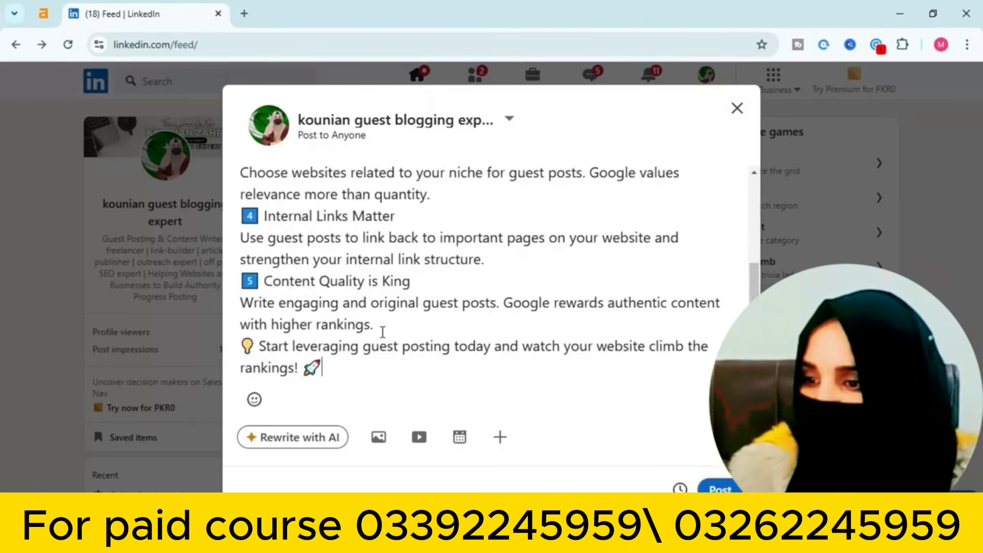
{"action": "key", "text": "Return"}
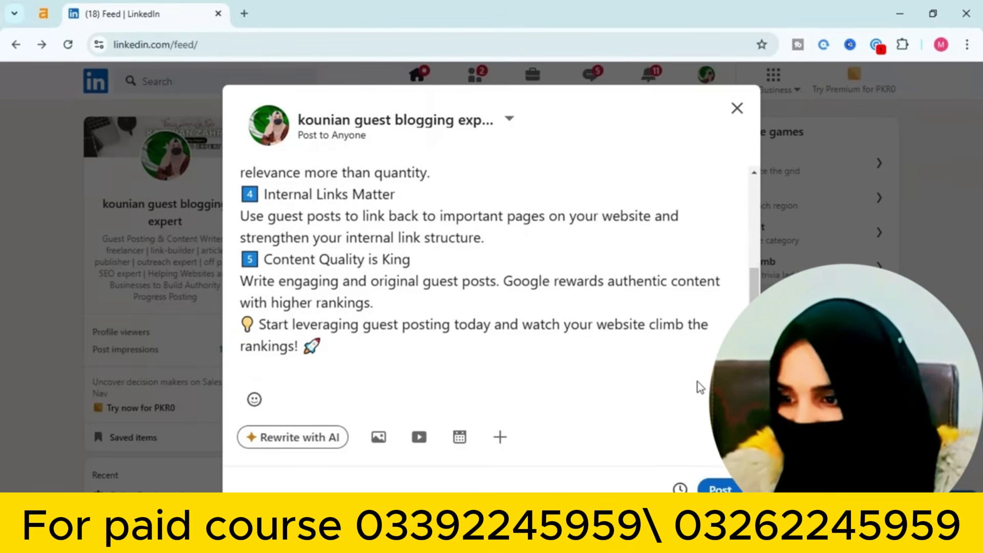
{"action": "type", "text": "#"}
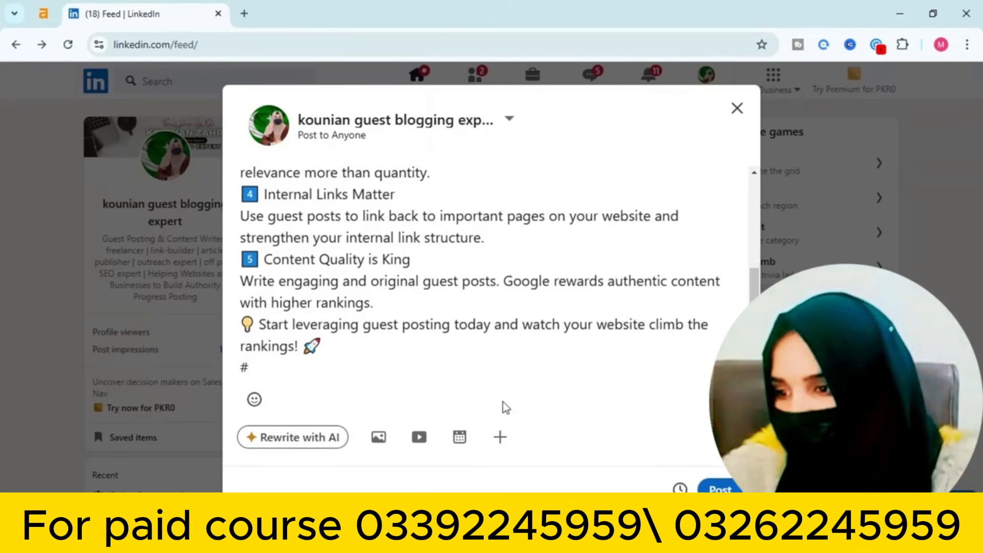
{"action": "type", "text": "websi"}
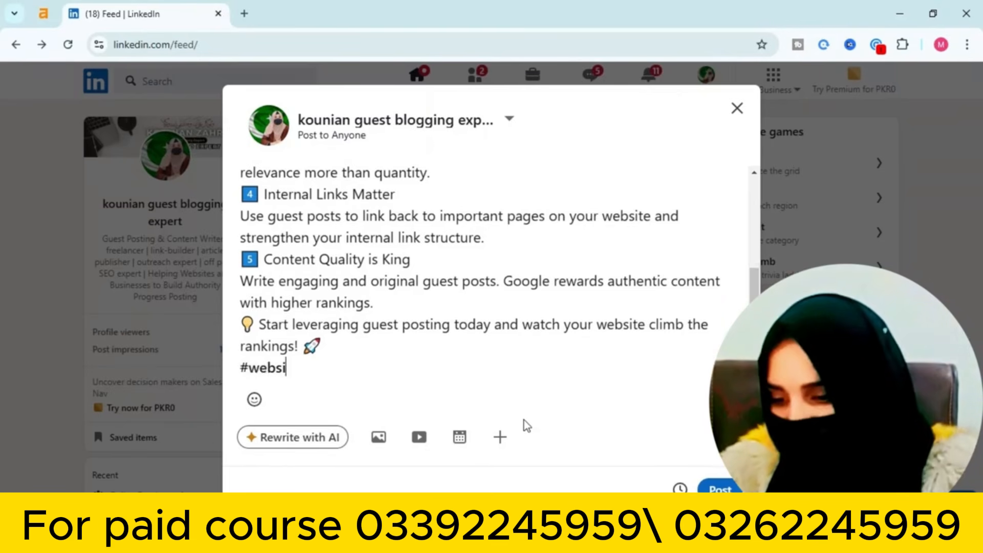
{"action": "type", "text": "tetips"}
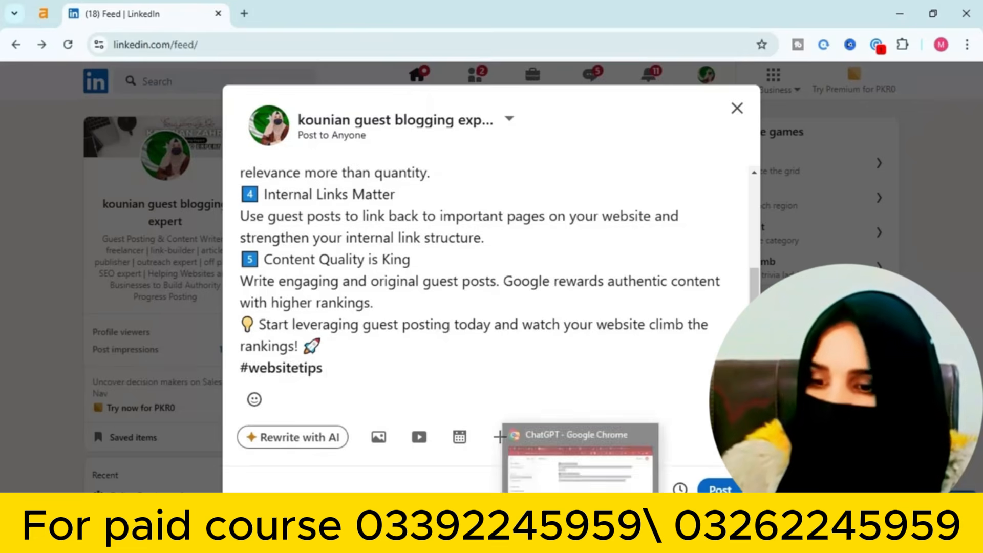
{"action": "type", "text": "#SEO #GuestPosting #WebsiteRanking."}
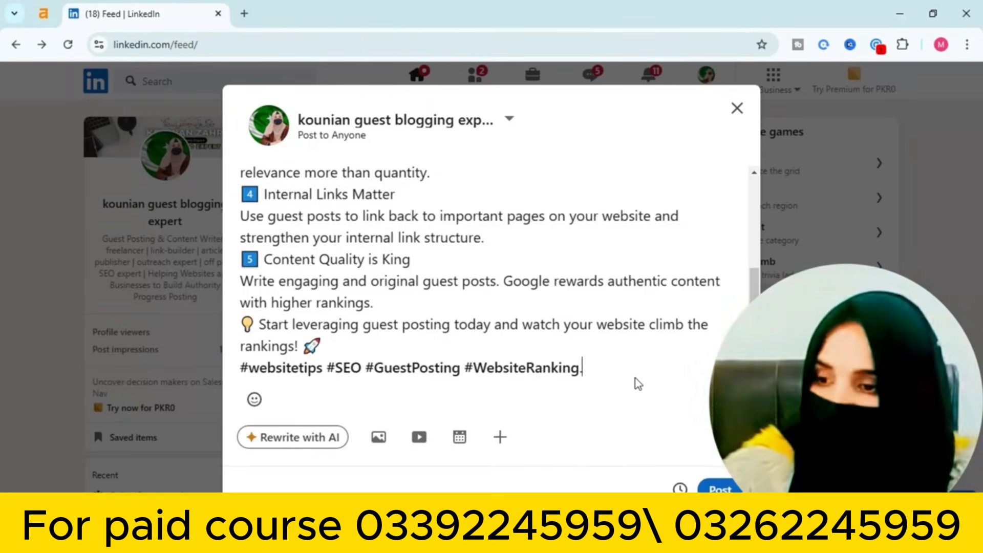
Cancel a video upload, then close the composer and discard the unfinished draft
{"action": "left_click", "coordinate": [416, 450]}
{"action": "left_click", "coordinate": [507, 377]}
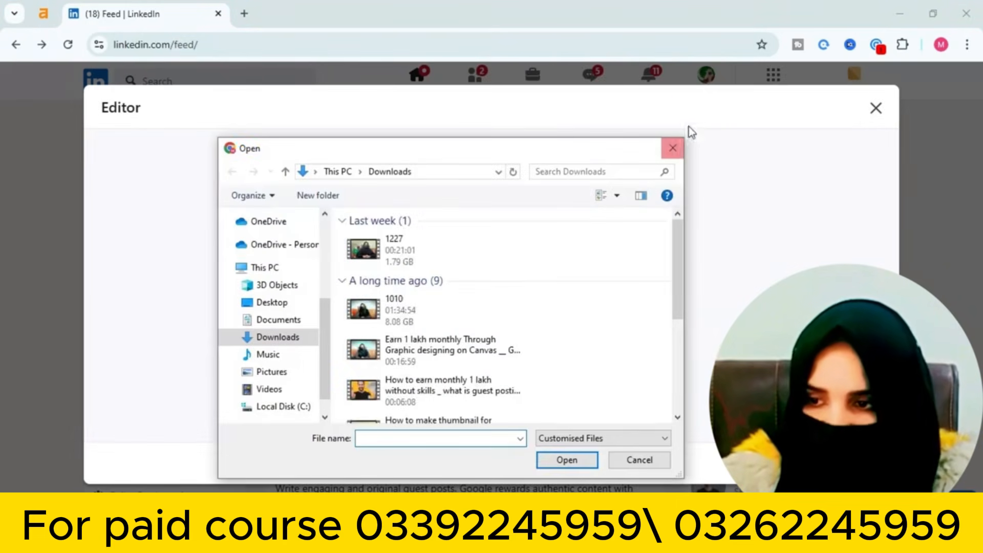
{"action": "left_click", "coordinate": [673, 148]}
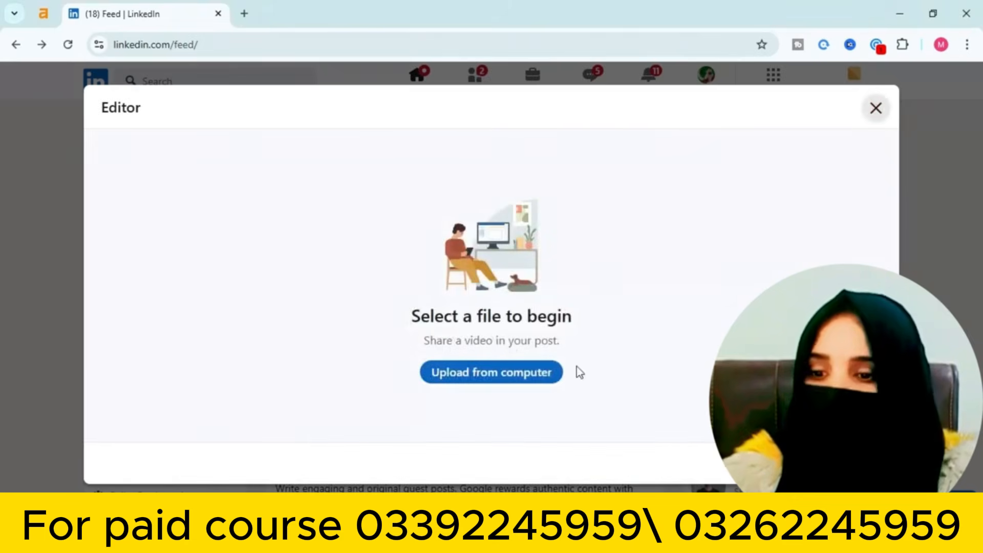
{"action": "left_click", "coordinate": [876, 109]}
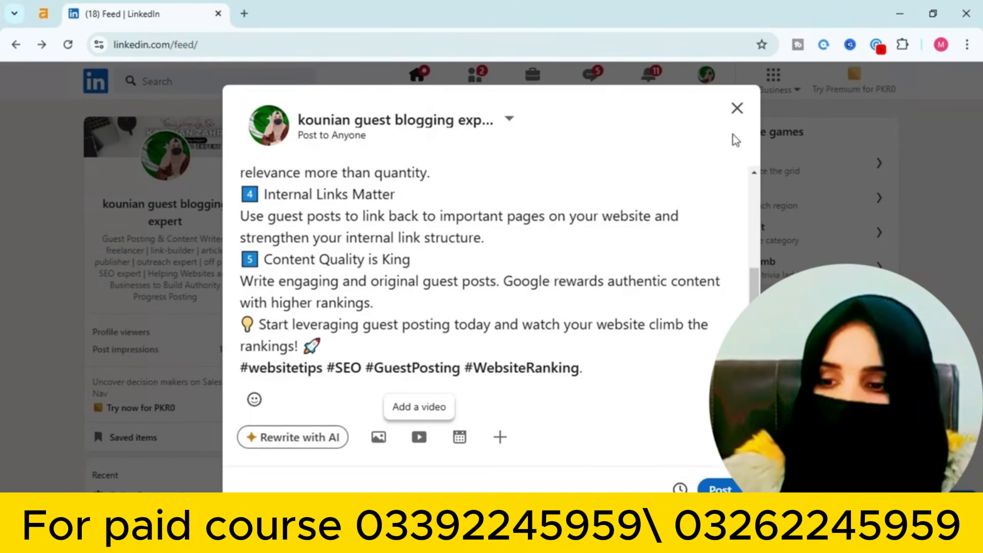
{"action": "left_click", "coordinate": [737, 108]}
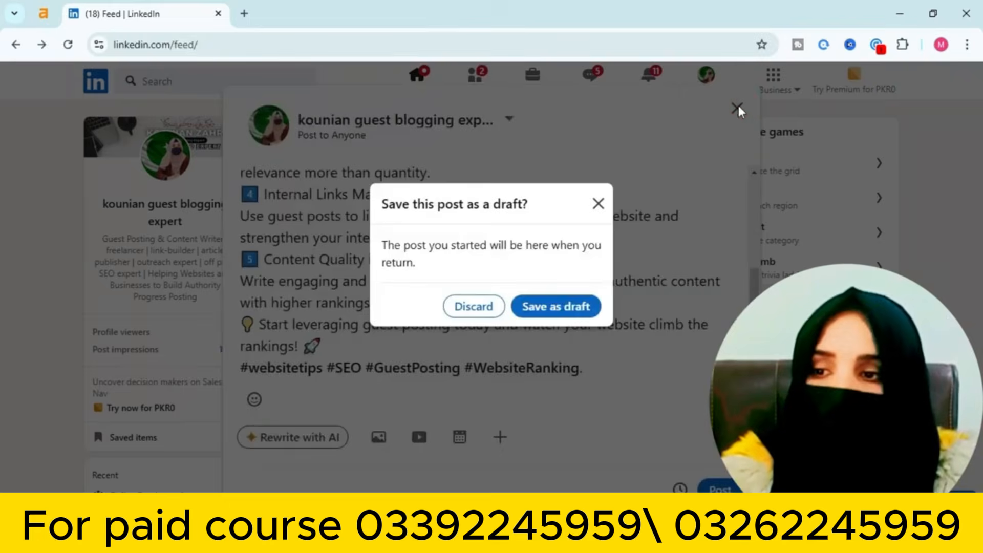
{"action": "left_click", "coordinate": [470, 306]}
From Notifications, open the 'Who says we can't make money from guest posting' post and scroll through it
{"action": "left_click", "coordinate": [652, 84]}
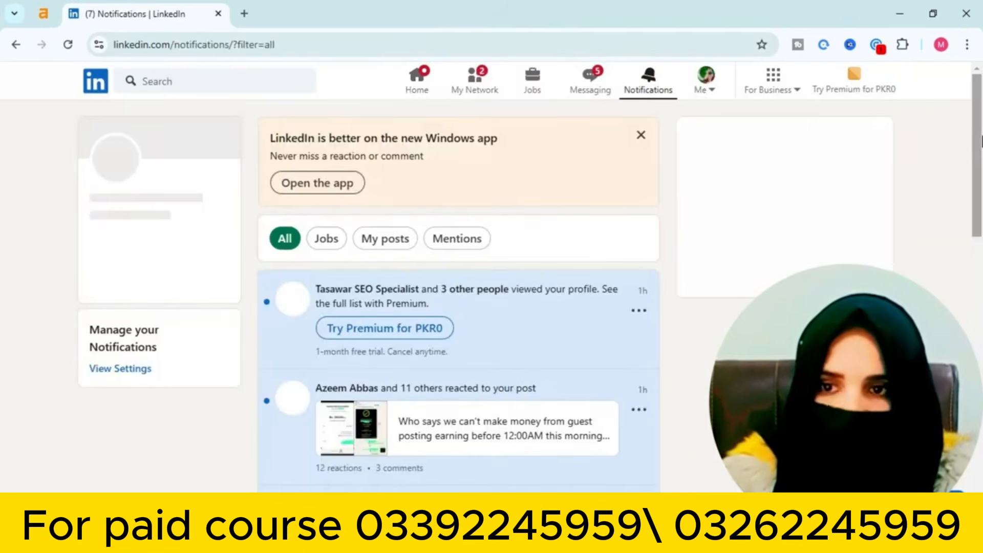
{"action": "left_click", "coordinate": [405, 439]}
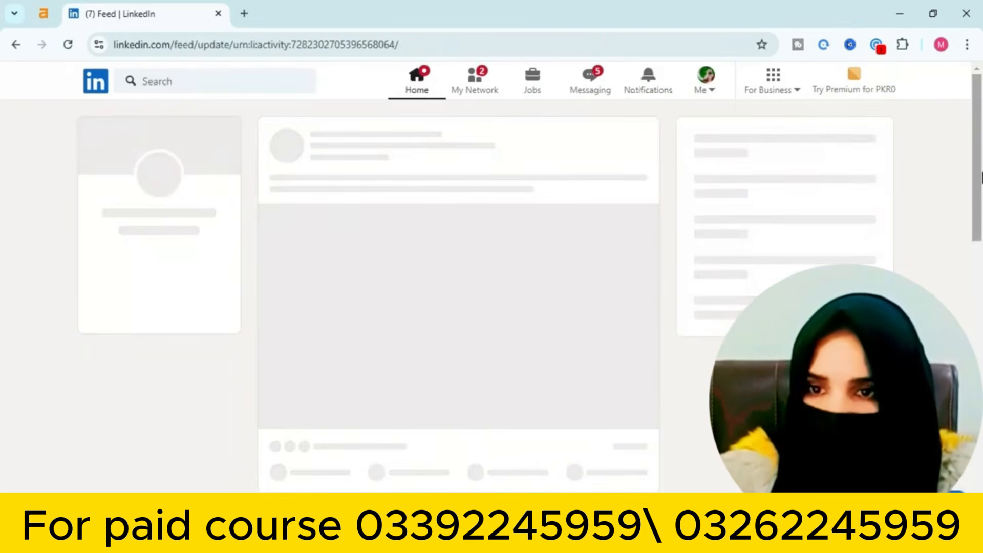
{"action": "scroll", "coordinate": [328, 394], "scroll_direction": "down", "scroll_amount": 5}
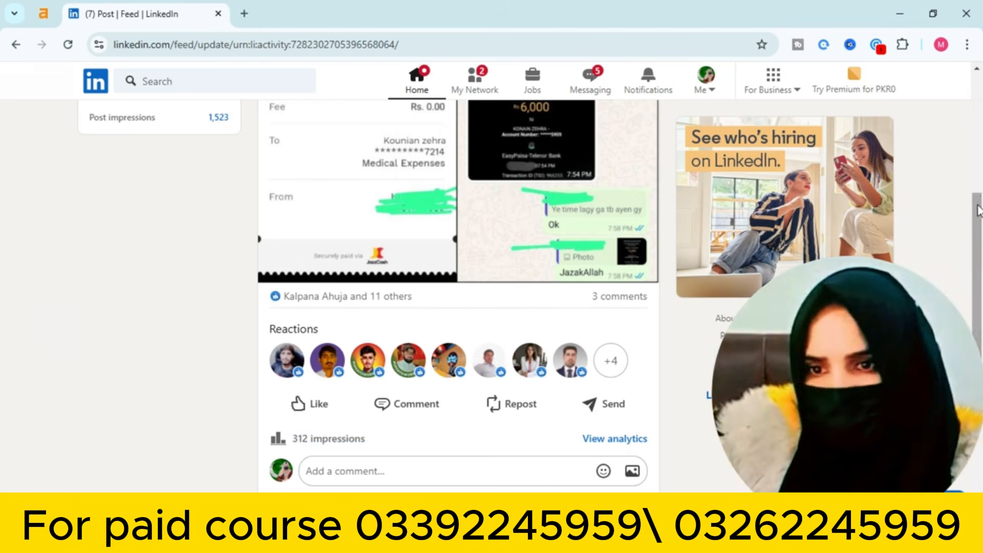
{"action": "left_click_drag", "start_coordinate": [977, 217], "coordinate": [966, 319]}
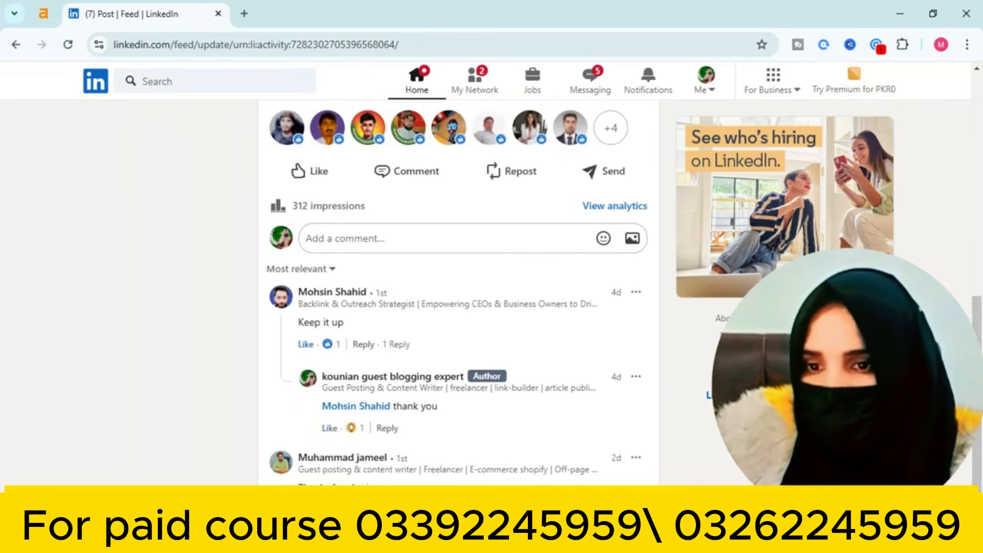
{"action": "left_click_drag", "start_coordinate": [978, 365], "coordinate": [981, 143]}
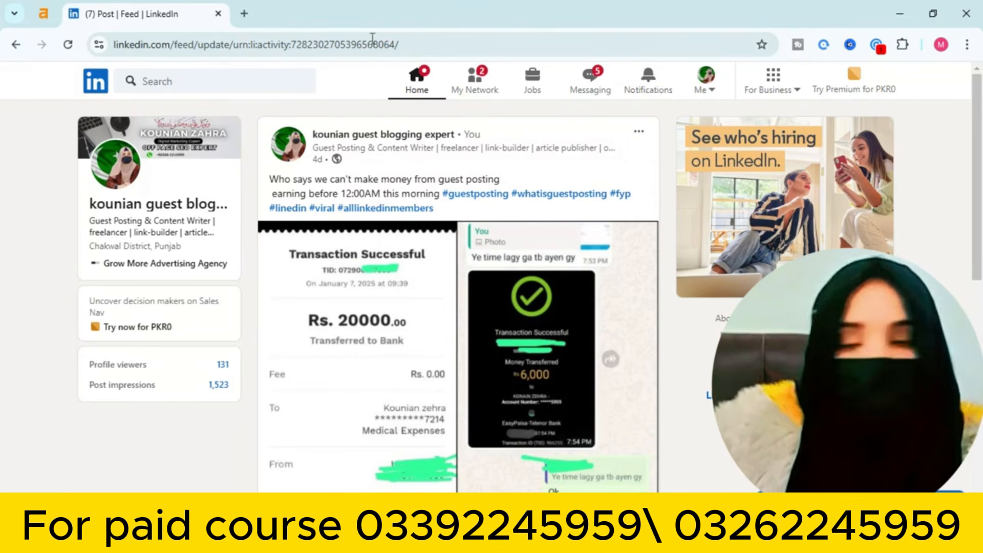
Search LinkedIn for 'guest posting', filter results to Posts, and scroll through them
{"action": "left_click", "coordinate": [217, 82]}
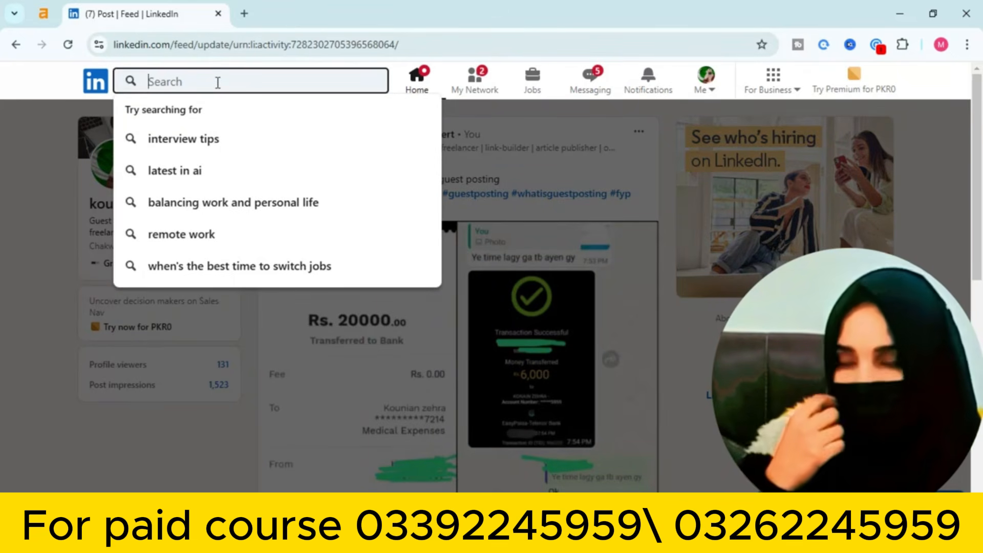
{"action": "type", "text": "guest pos"}
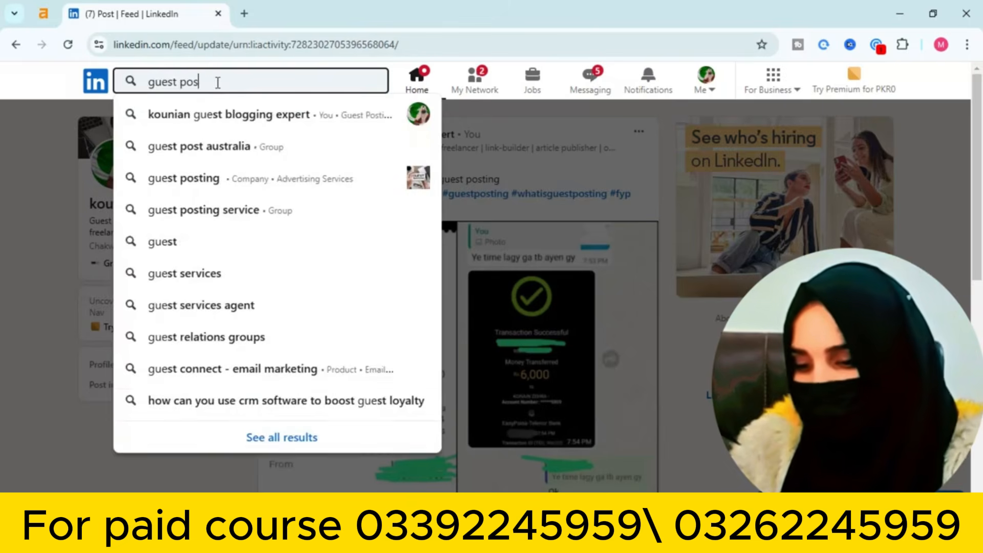
{"action": "type", "text": "ting"}
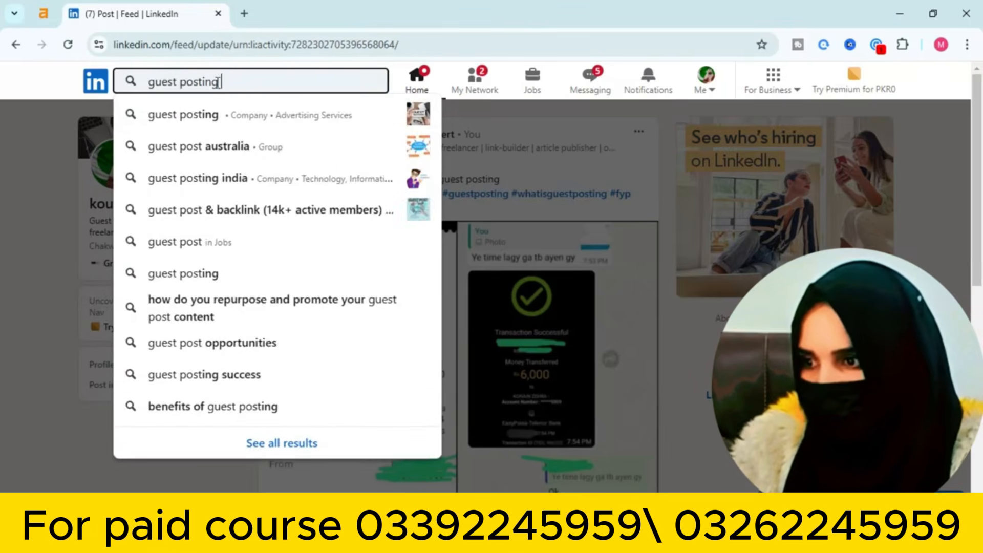
{"action": "key", "text": "Return"}
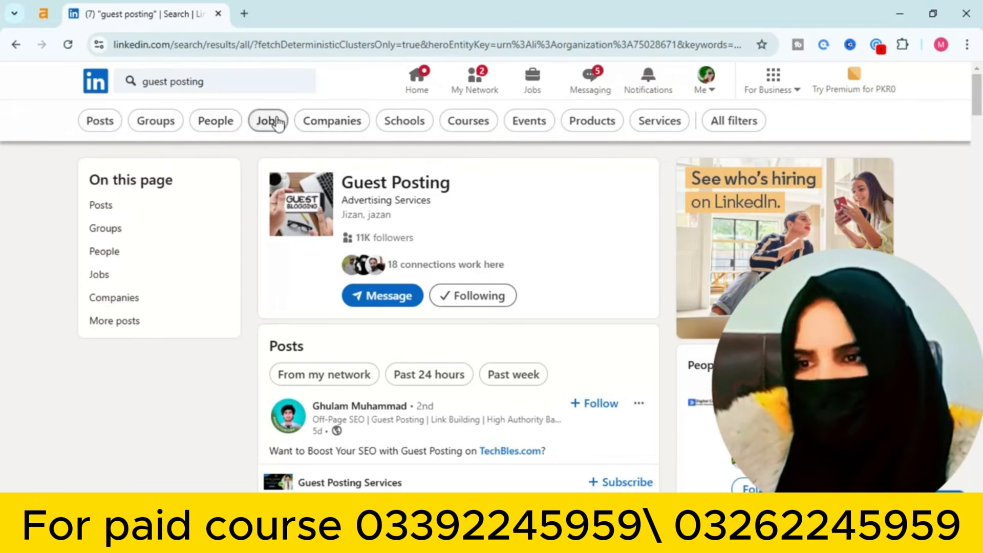
{"action": "left_click", "coordinate": [105, 119]}
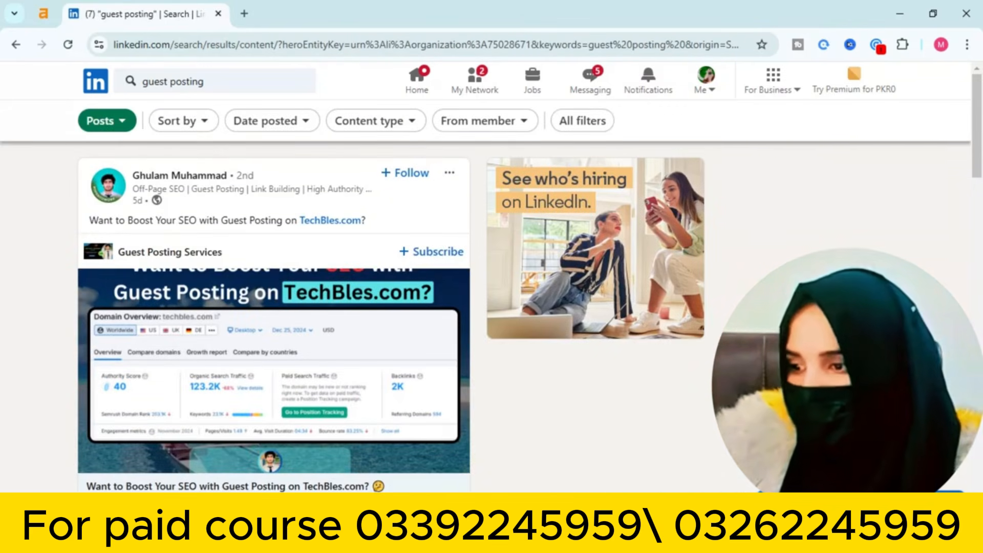
{"action": "left_click_drag", "start_coordinate": [977, 151], "coordinate": [957, 372]}
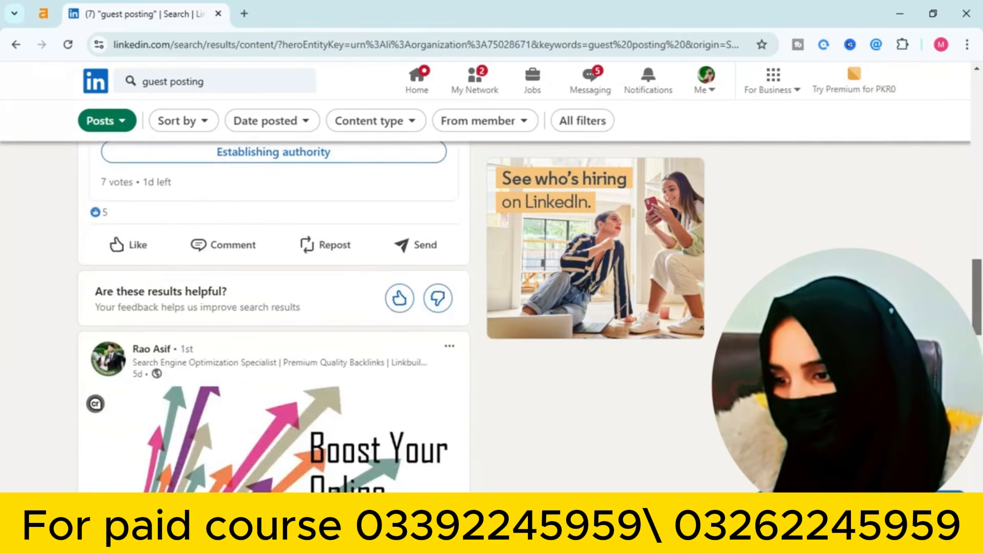
{"action": "left_click_drag", "start_coordinate": [977, 294], "coordinate": [978, 487]}
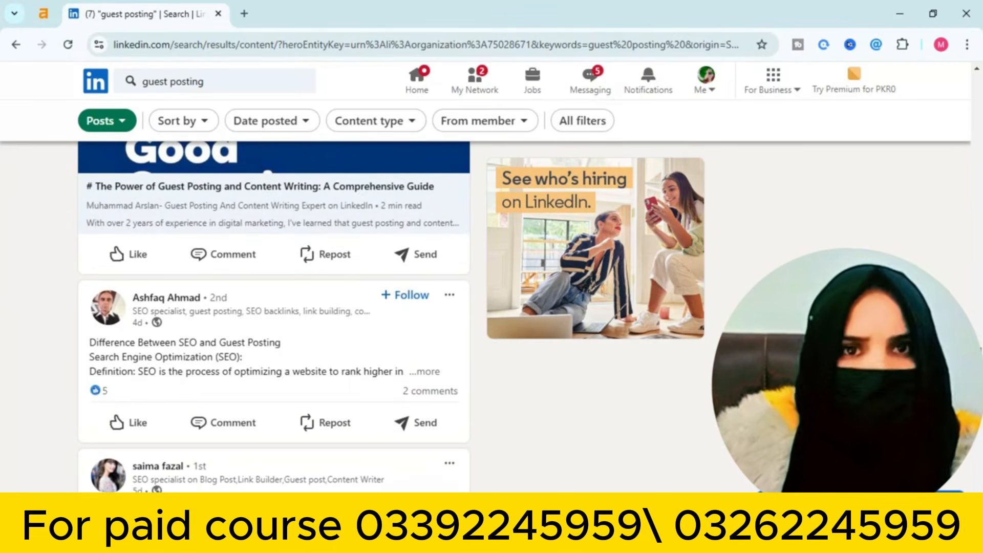
{"action": "left_click_drag", "start_coordinate": [977, 419], "coordinate": [921, 175]}
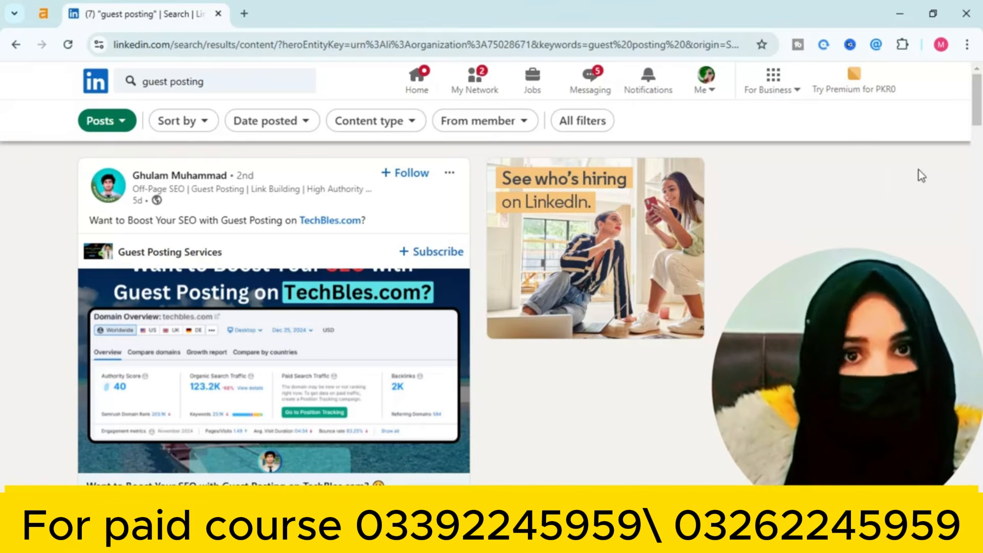
From your profile's Interests, switch to Groups and show all joined groups
{"action": "left_click", "coordinate": [706, 82]}
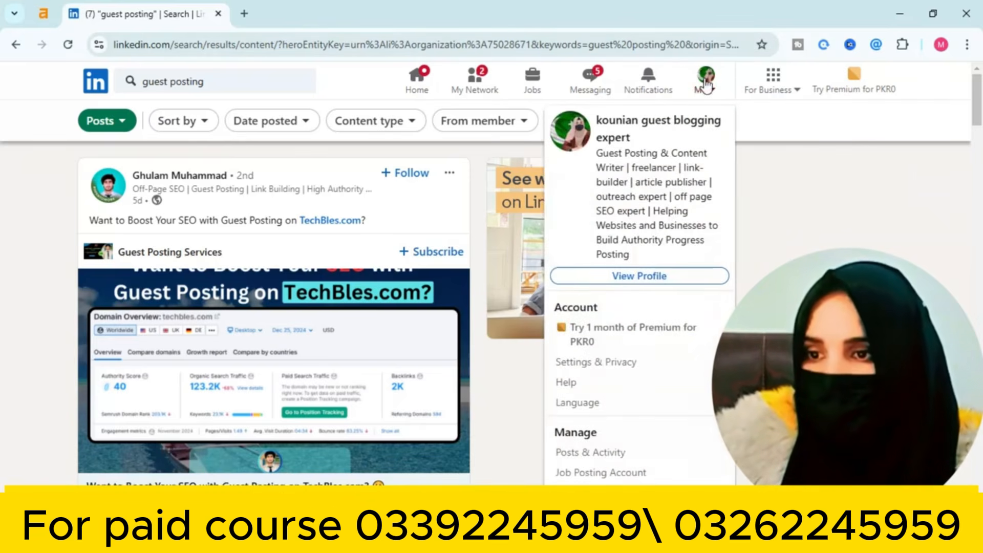
{"action": "left_click", "coordinate": [615, 281]}
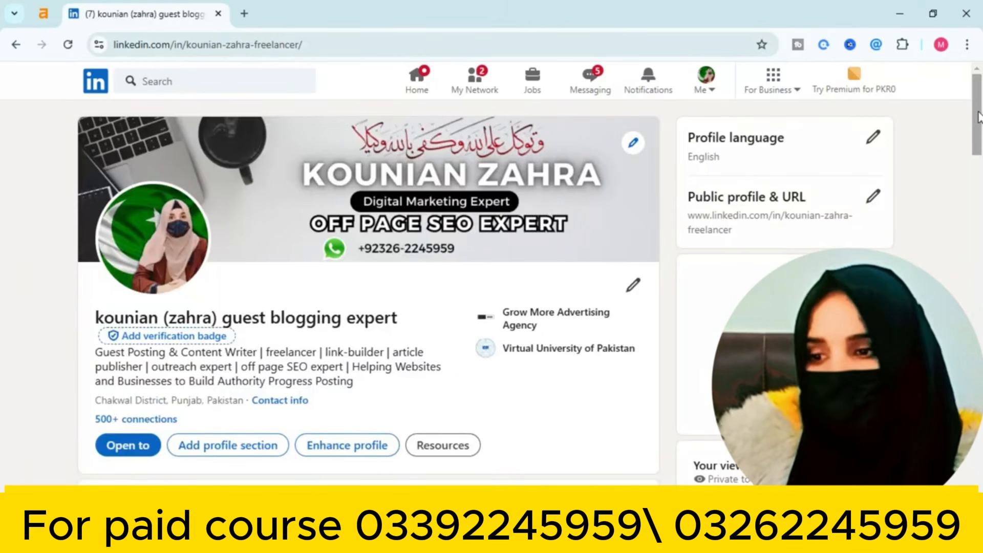
{"action": "left_click_drag", "start_coordinate": [978, 116], "coordinate": [978, 461]}
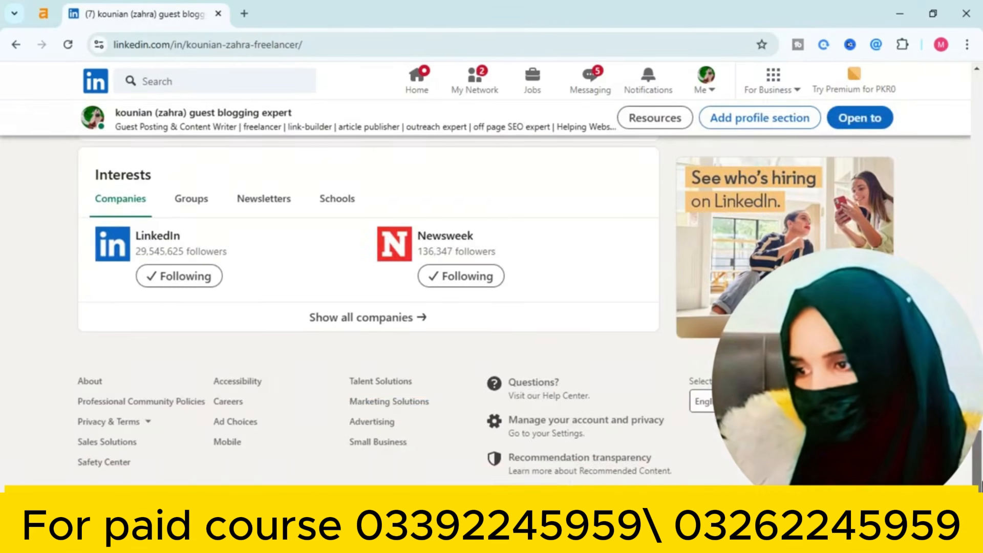
{"action": "left_click", "coordinate": [199, 207]}
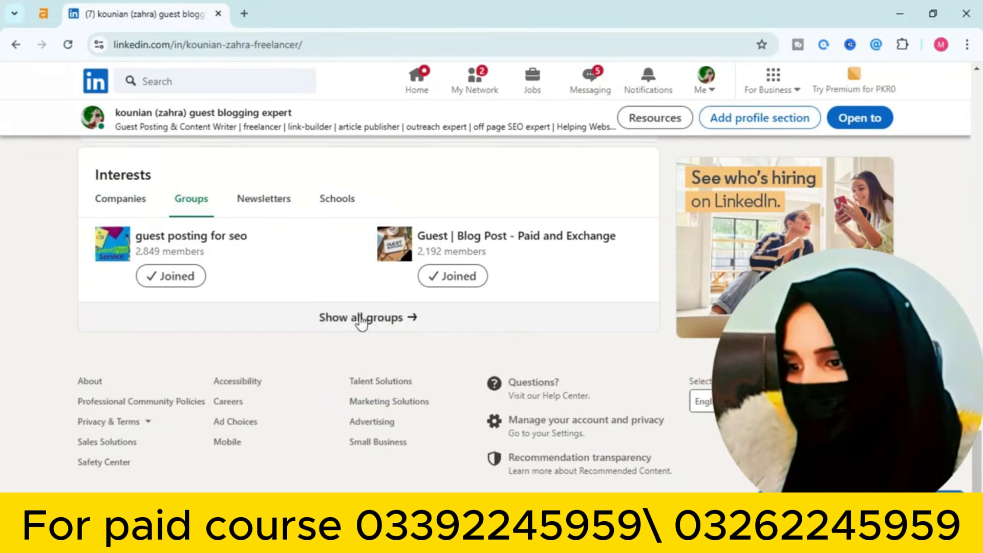
{"action": "left_click", "coordinate": [362, 318]}
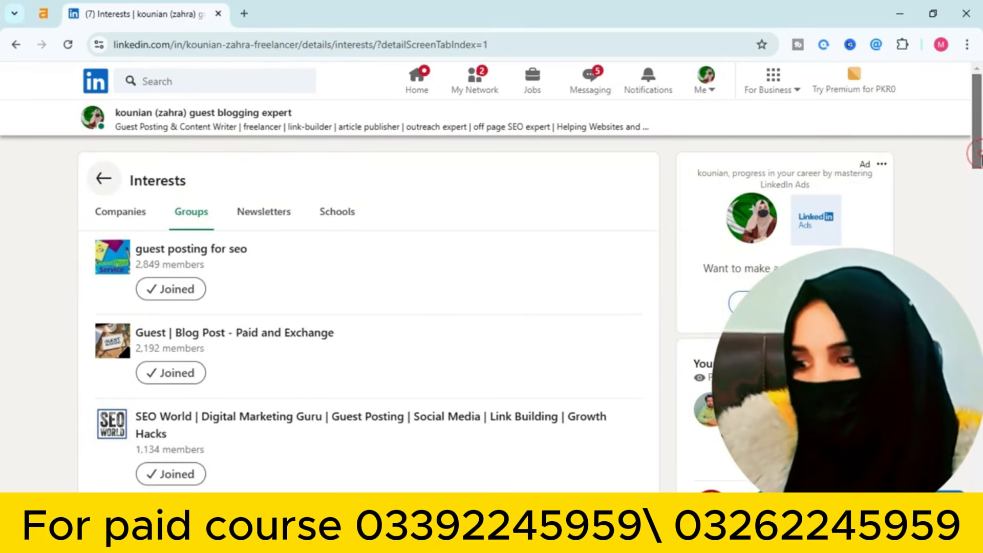
{"action": "left_click_drag", "start_coordinate": [980, 160], "coordinate": [971, 378]}
Open Guest Post Australia and paste the text ending in #SEO #GuestPosting #WebsiteRanking into a new group post
{"action": "left_click", "coordinate": [152, 337]}
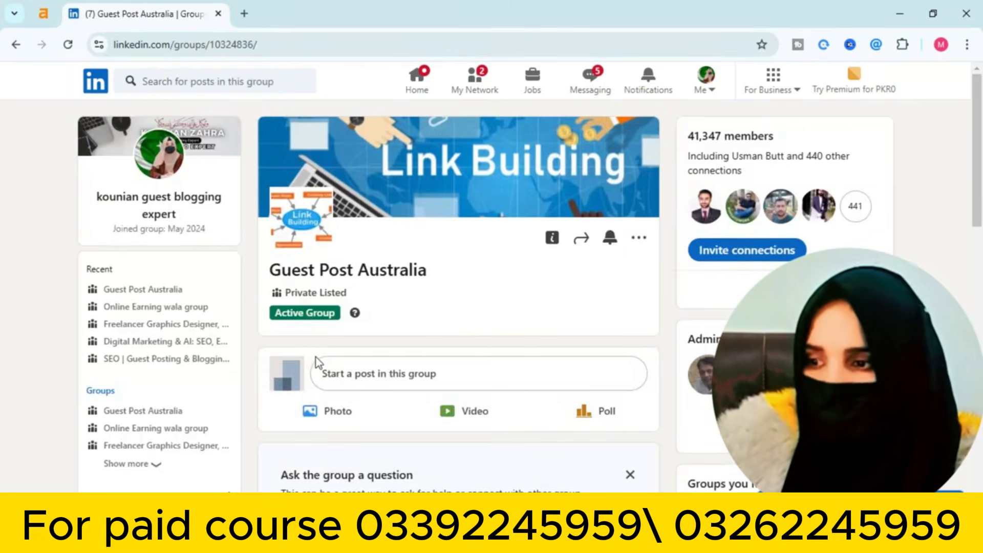
{"action": "left_click", "coordinate": [382, 375]}
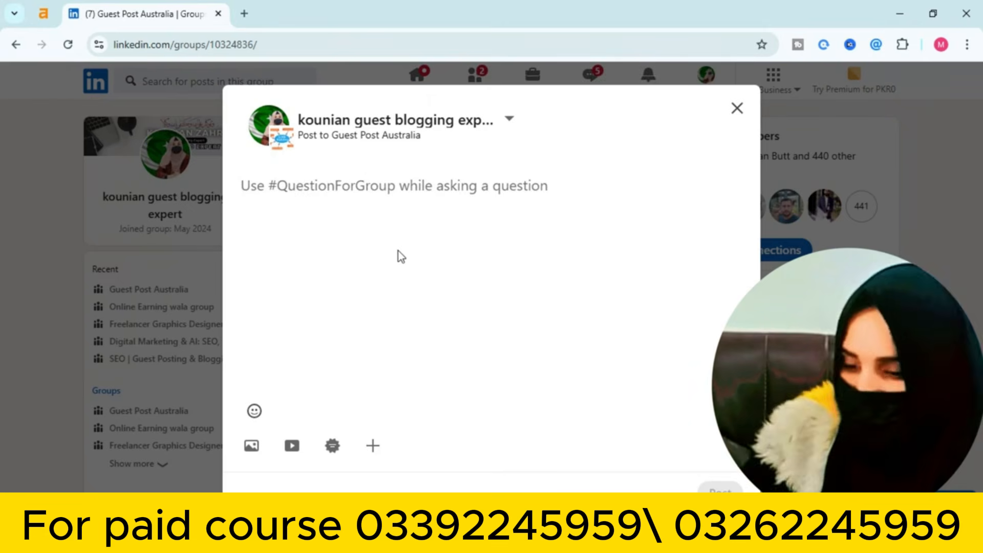
{"action": "type", "text": "#SEO #GuestPosting #WebsiteRanking."}
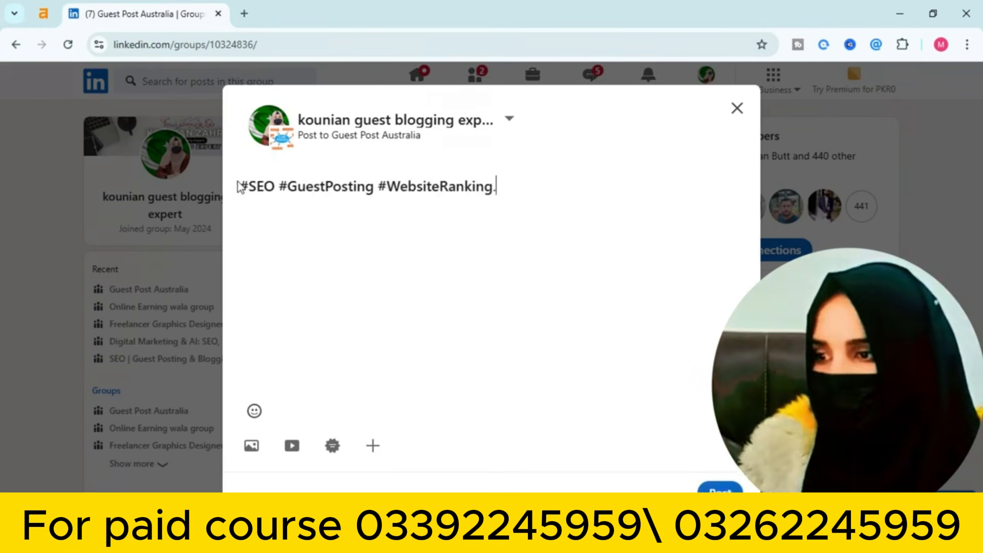
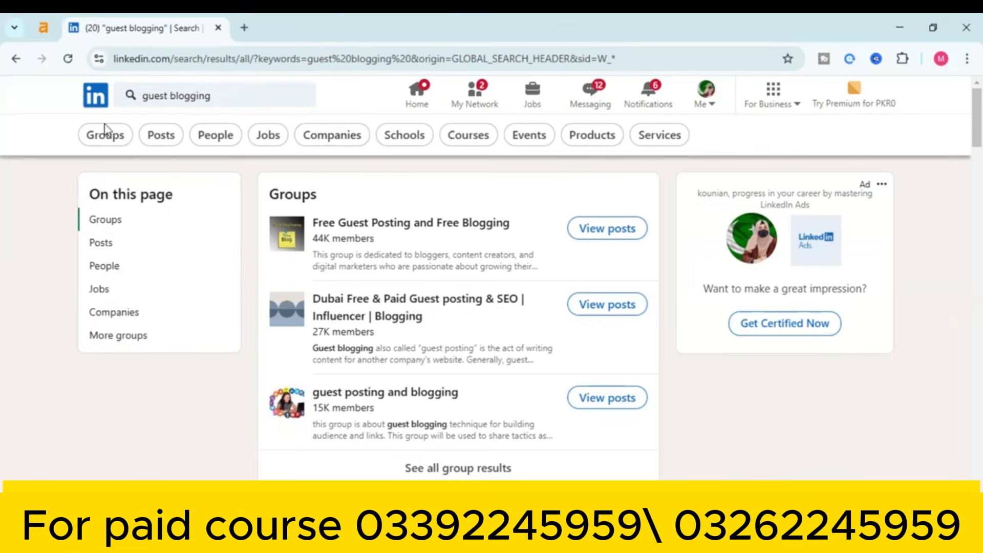
Filter the 'guest blogging' results to Groups and scroll down to groups like 'Blogging Seo Guest posting' (4K)
{"action": "left_click", "coordinate": [119, 139]}
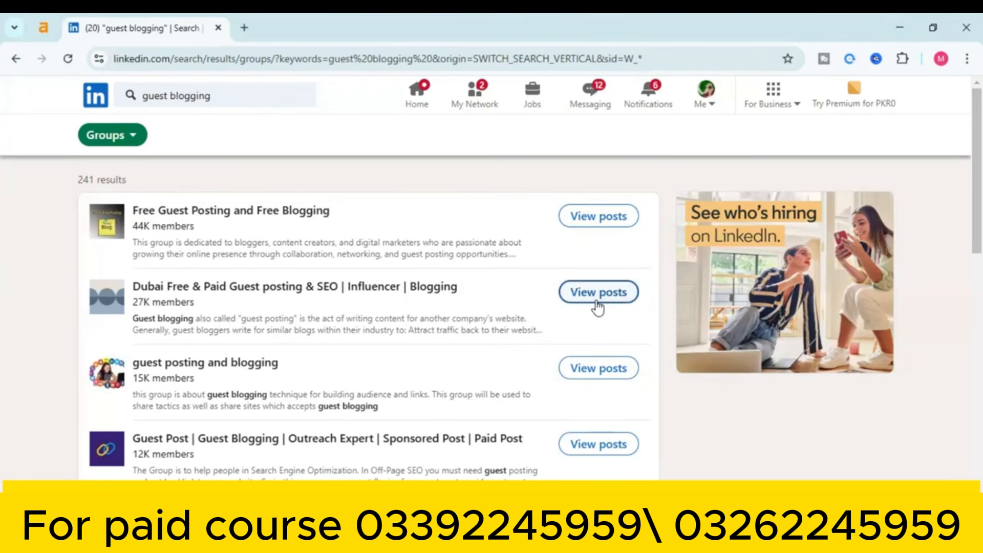
{"action": "left_click_drag", "start_coordinate": [960, 190], "coordinate": [955, 316]}
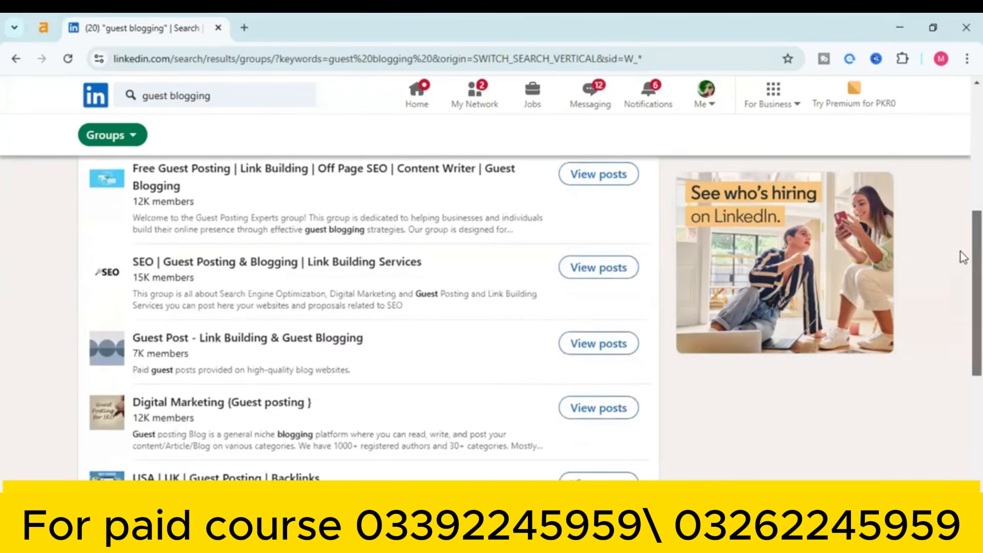
{"action": "scroll", "coordinate": [961, 258], "scroll_direction": "down", "scroll_amount": 5}
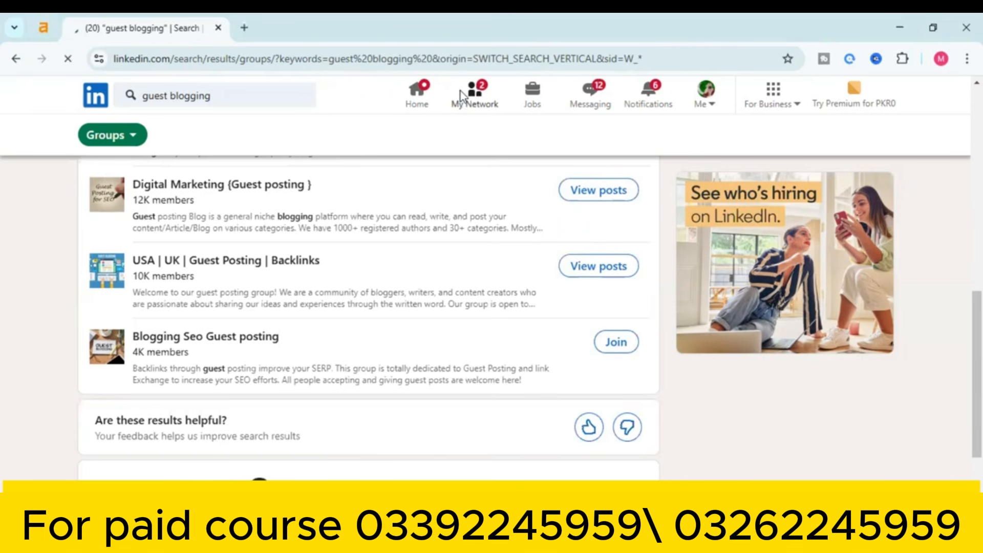
From My Network, look over the inviting person's profile and their recent salesforce.com post
{"action": "left_click", "coordinate": [468, 102]}
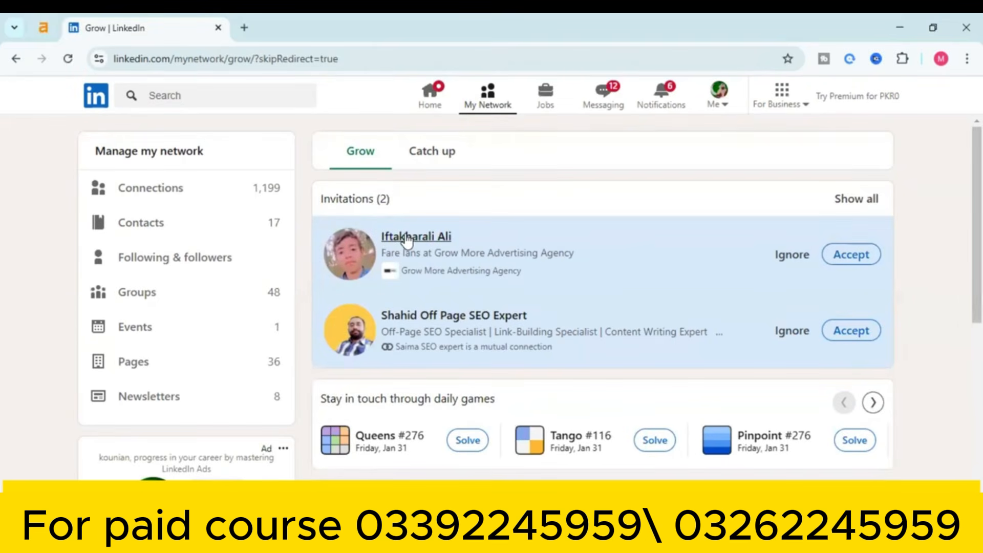
{"action": "left_click", "coordinate": [476, 316]}
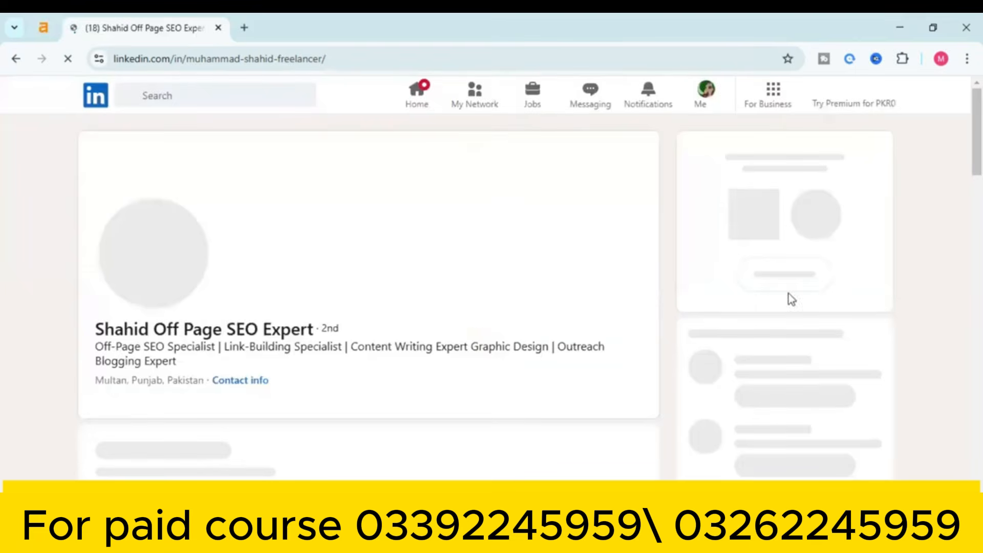
{"action": "left_click_drag", "start_coordinate": [960, 155], "coordinate": [960, 162]}
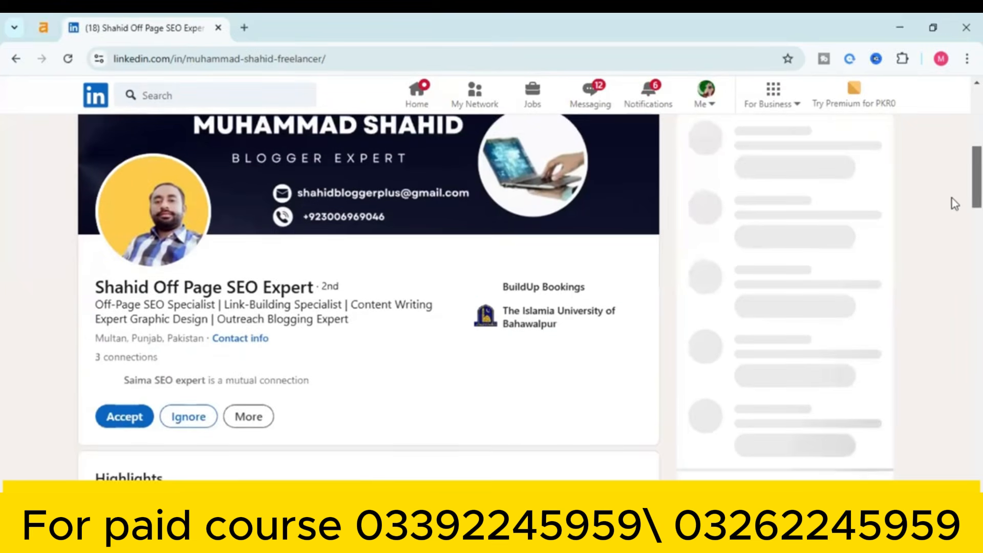
{"action": "scroll", "coordinate": [961, 201], "scroll_direction": "down", "scroll_amount": 1}
{"action": "scroll", "coordinate": [961, 210], "scroll_direction": "down", "scroll_amount": 15}
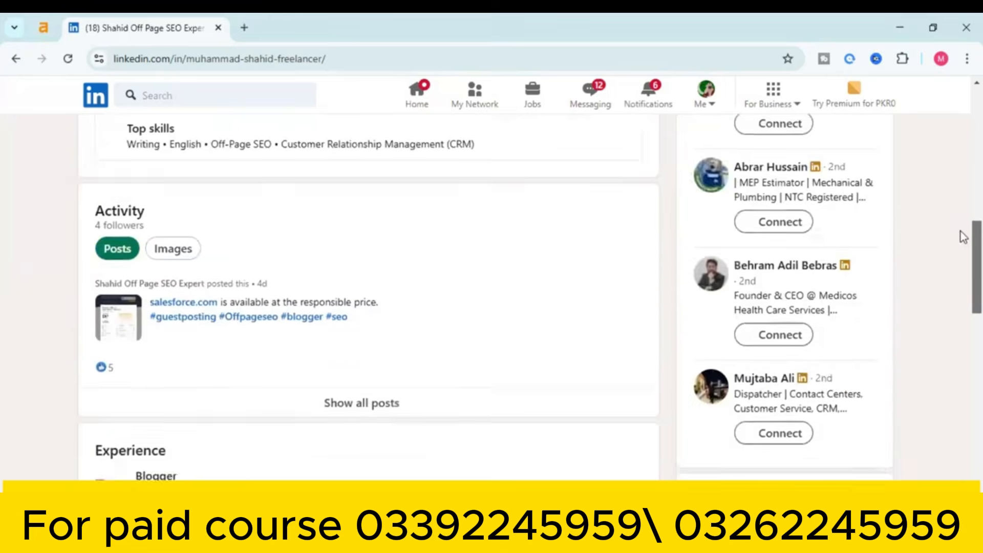
{"action": "left_click_drag", "start_coordinate": [963, 326], "coordinate": [964, 249]}
{"action": "scroll", "coordinate": [961, 246], "scroll_direction": "up", "scroll_amount": 4}
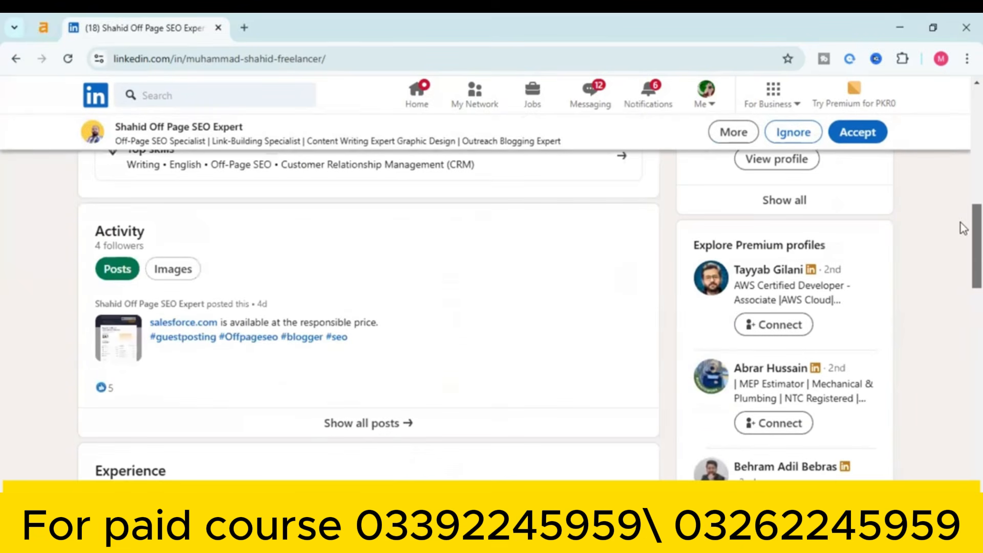
{"action": "left_click", "coordinate": [202, 324]}
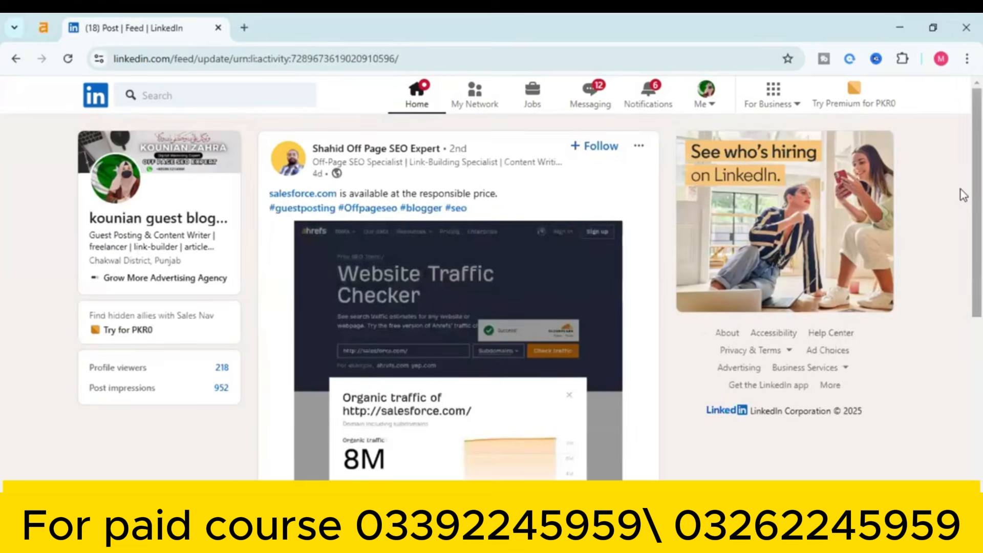
{"action": "scroll", "coordinate": [956, 302], "scroll_direction": "down", "scroll_amount": 4}
{"action": "scroll", "coordinate": [956, 301], "scroll_direction": "up", "scroll_amount": 4}
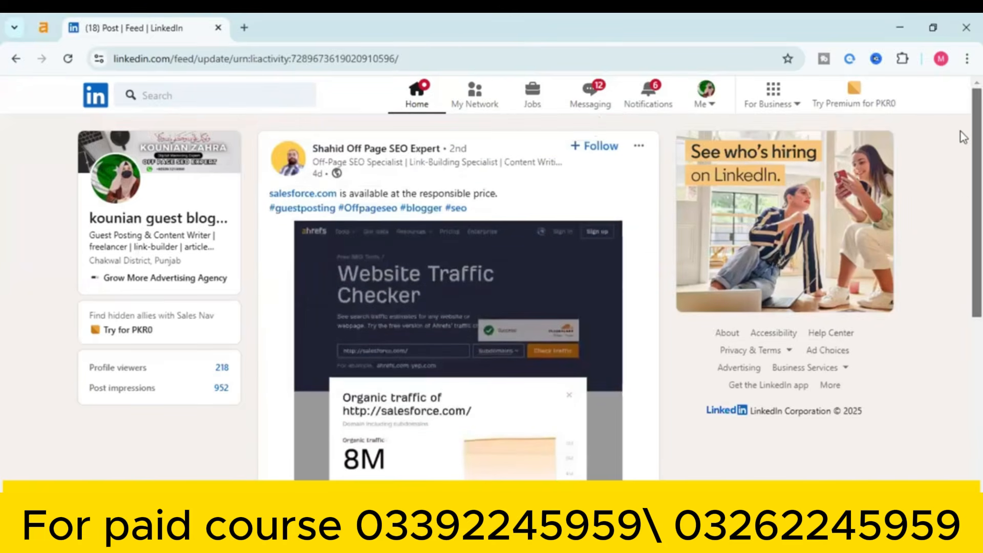
Accept both pending connection invitations, including the SEO expert's
{"action": "left_click", "coordinate": [469, 98]}
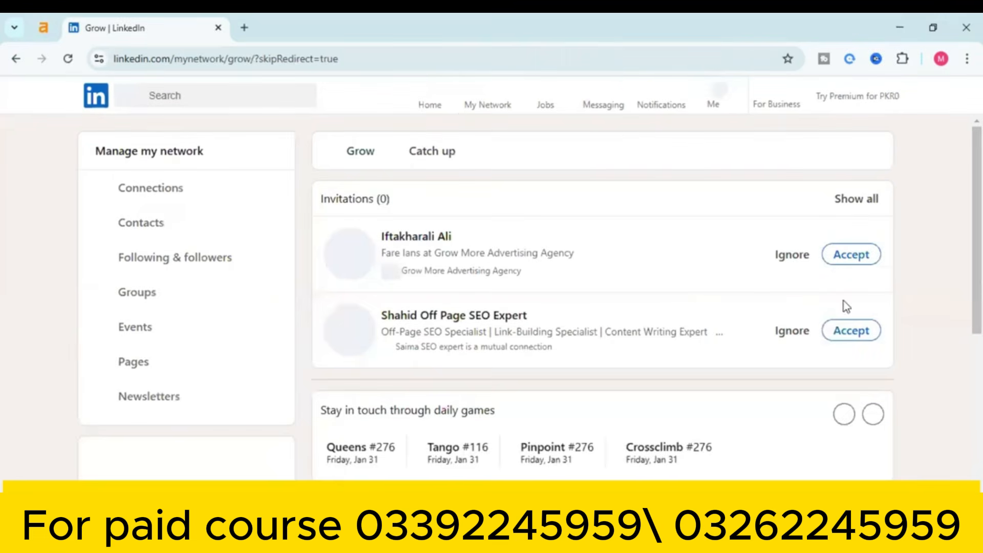
{"action": "left_click", "coordinate": [846, 330]}
{"action": "left_click", "coordinate": [843, 301]}
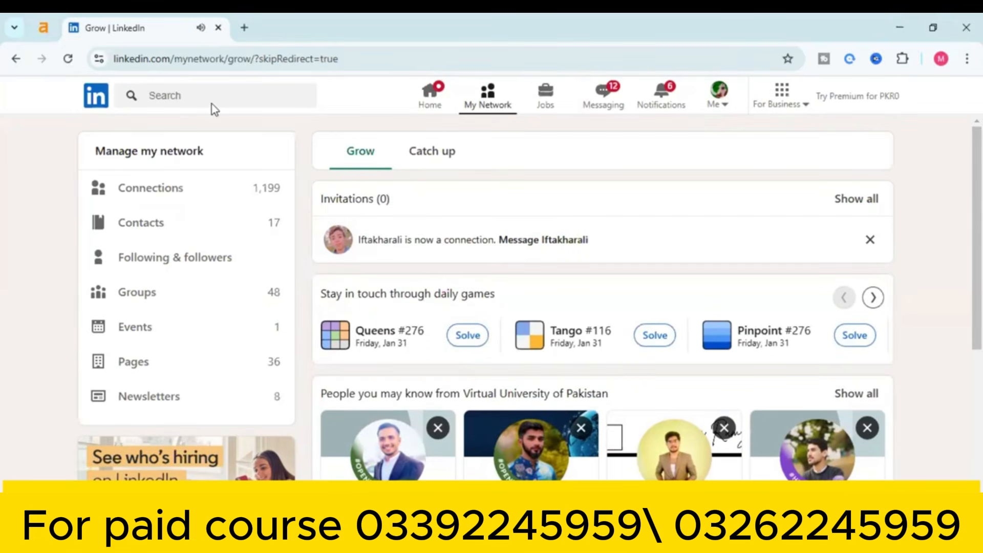
Go back through the post, profile and network pages to the 'guest blogging' group results
{"action": "left_click", "coordinate": [13, 60]}
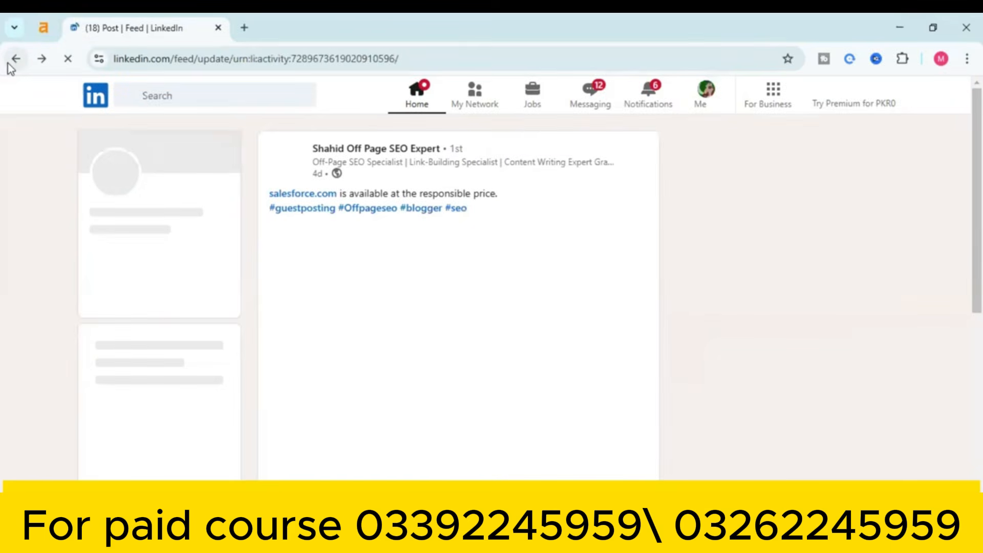
{"action": "left_click", "coordinate": [9, 66]}
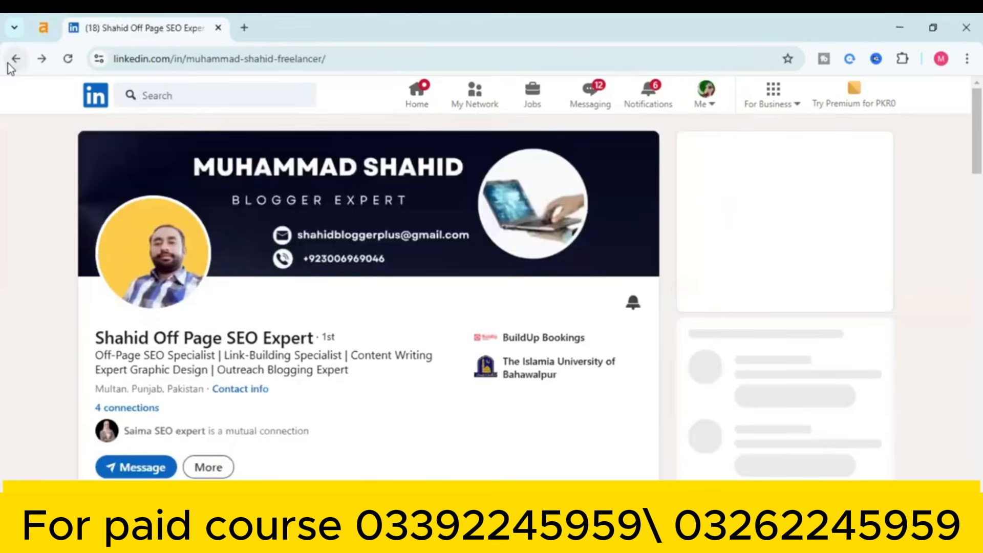
{"action": "left_click", "coordinate": [9, 66]}
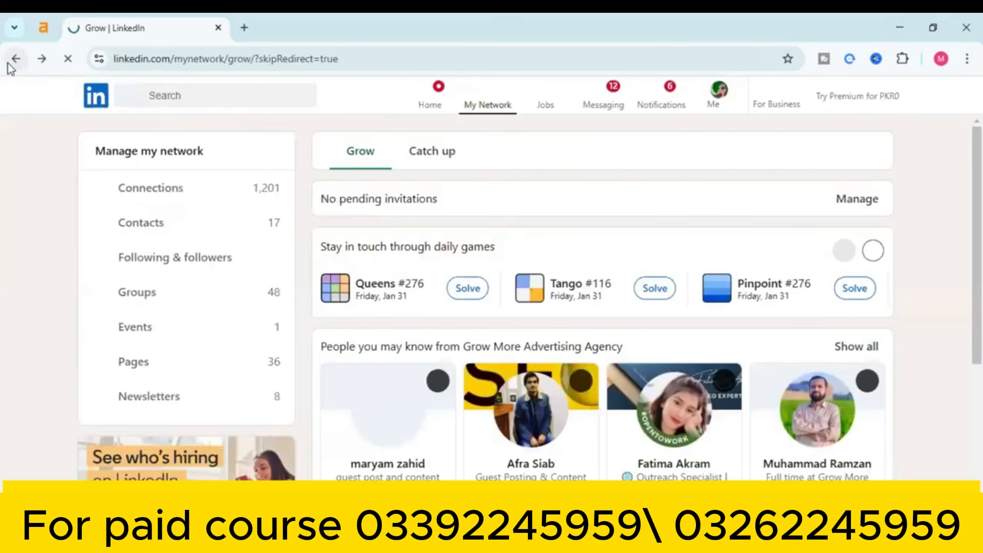
{"action": "left_click", "coordinate": [8, 64]}
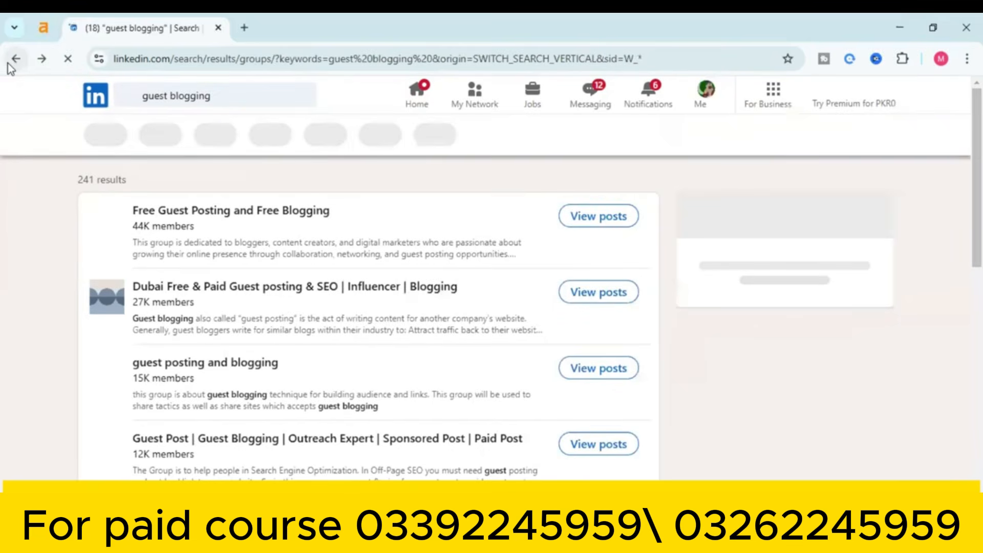
Open the 'Blogging Seo Guest posting' group (4,067 members) and scroll through its description, activity and admins
{"action": "scroll", "coordinate": [962, 138], "scroll_direction": "down", "scroll_amount": 10}
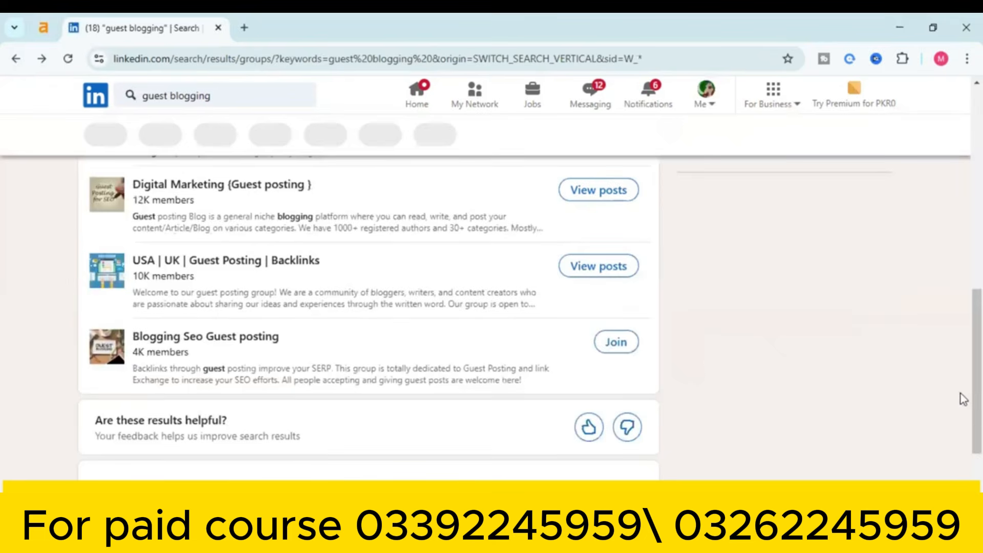
{"action": "scroll", "coordinate": [959, 394], "scroll_direction": "down", "scroll_amount": 2}
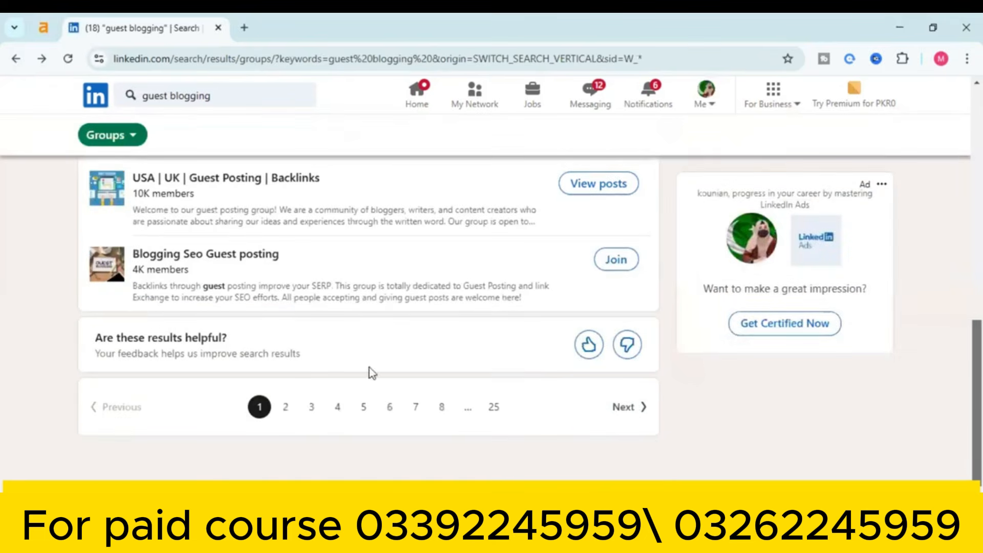
{"action": "scroll", "coordinate": [205, 307], "scroll_direction": "up", "scroll_amount": 1}
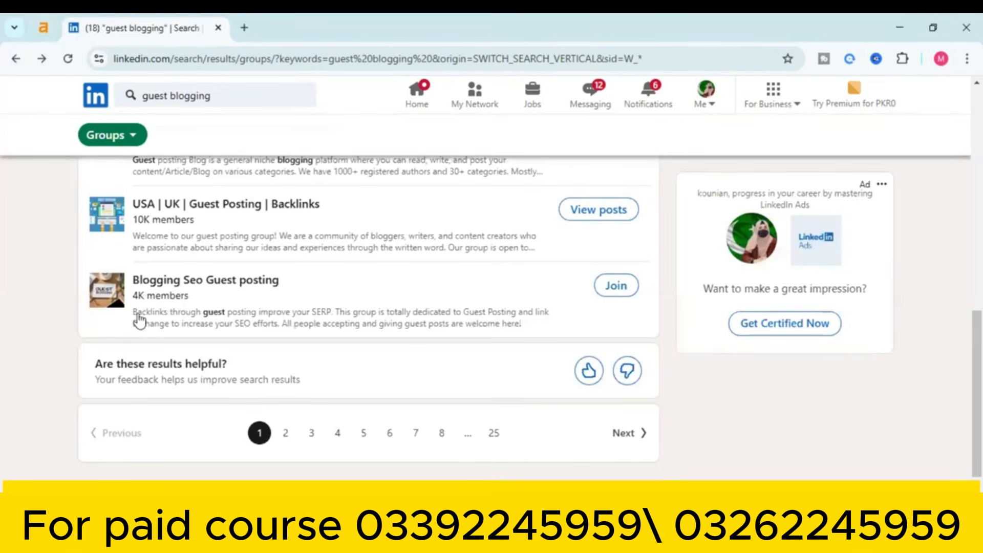
{"action": "left_click", "coordinate": [192, 283]}
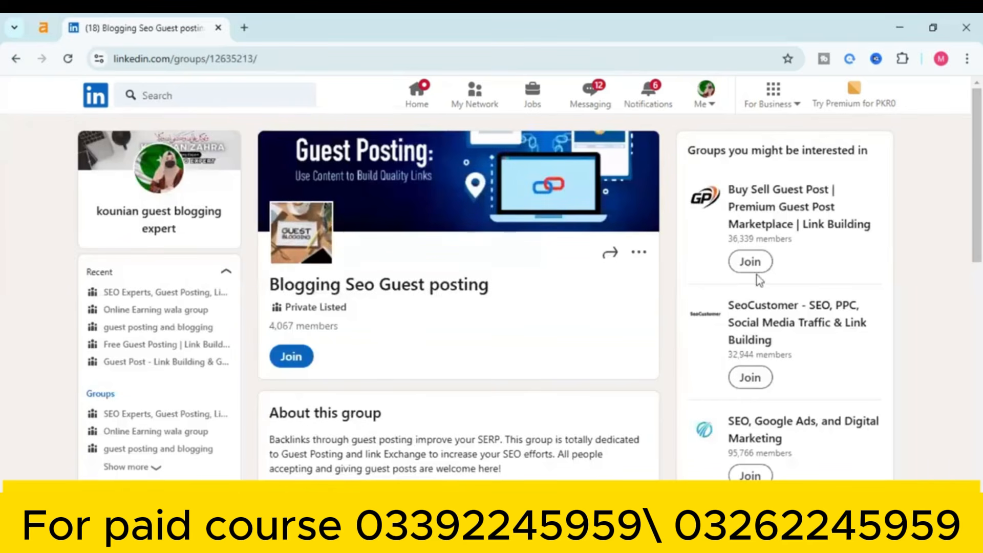
{"action": "scroll", "coordinate": [963, 146], "scroll_direction": "down", "scroll_amount": 7}
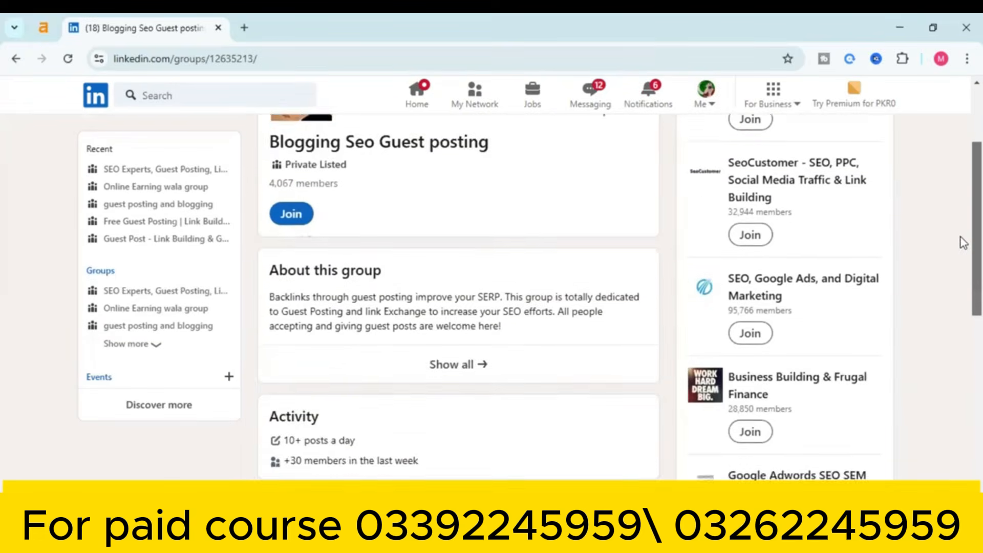
{"action": "scroll", "coordinate": [963, 332], "scroll_direction": "down", "scroll_amount": 4}
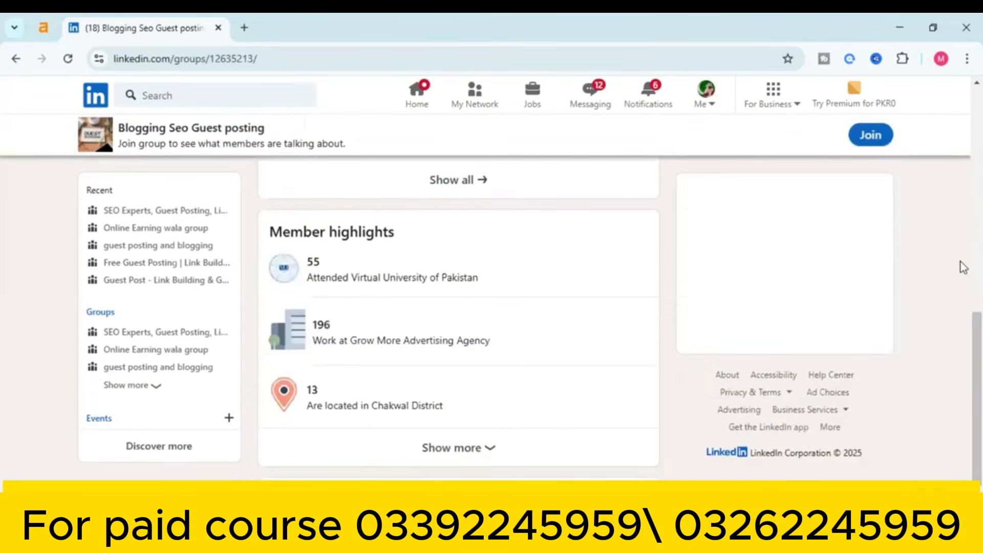
{"action": "scroll", "coordinate": [963, 327], "scroll_direction": "down", "scroll_amount": 2}
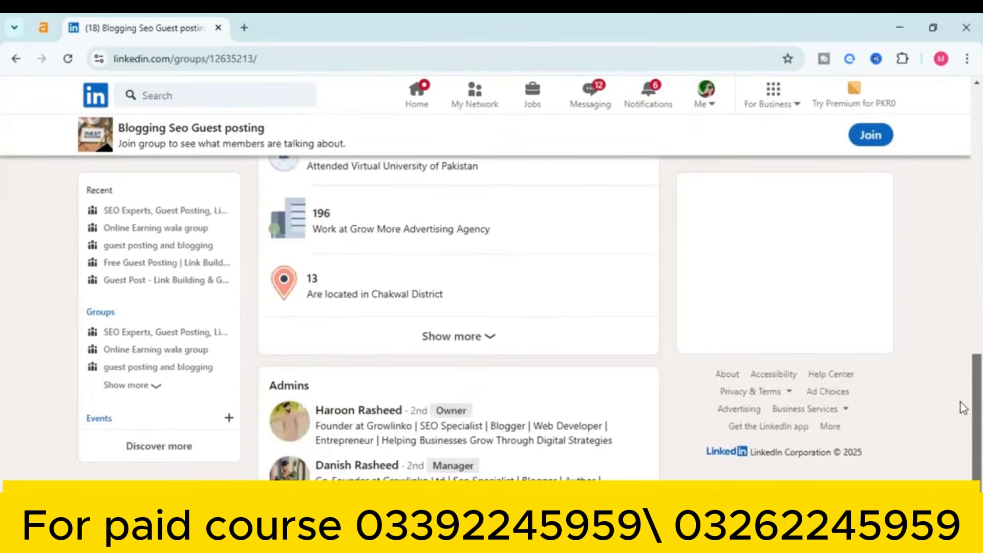
{"action": "scroll", "coordinate": [959, 386], "scroll_direction": "up", "scroll_amount": 8}
{"action": "scroll", "coordinate": [963, 105], "scroll_direction": "up", "scroll_amount": 5}
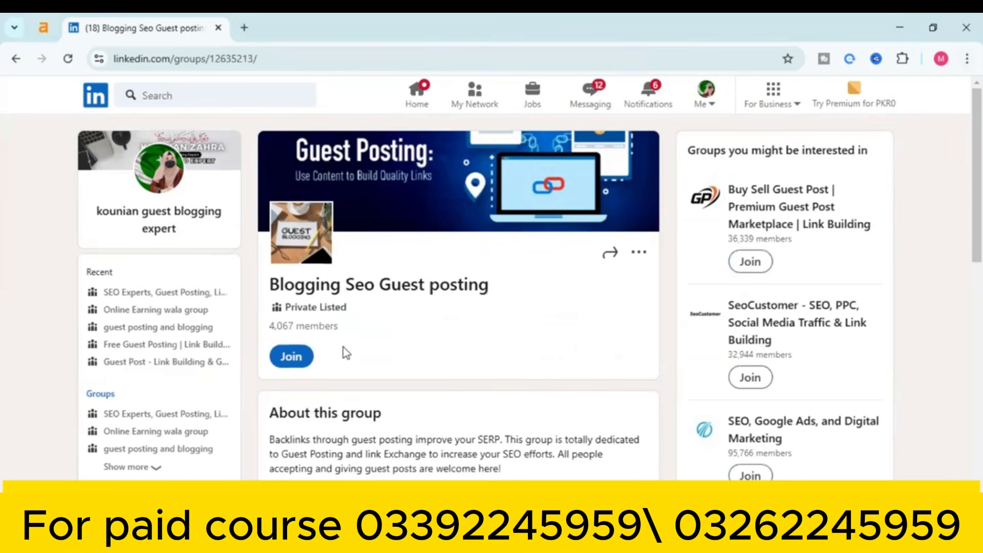
Join the 'Blogging Seo Guest posting' group
{"action": "left_click", "coordinate": [306, 361]}
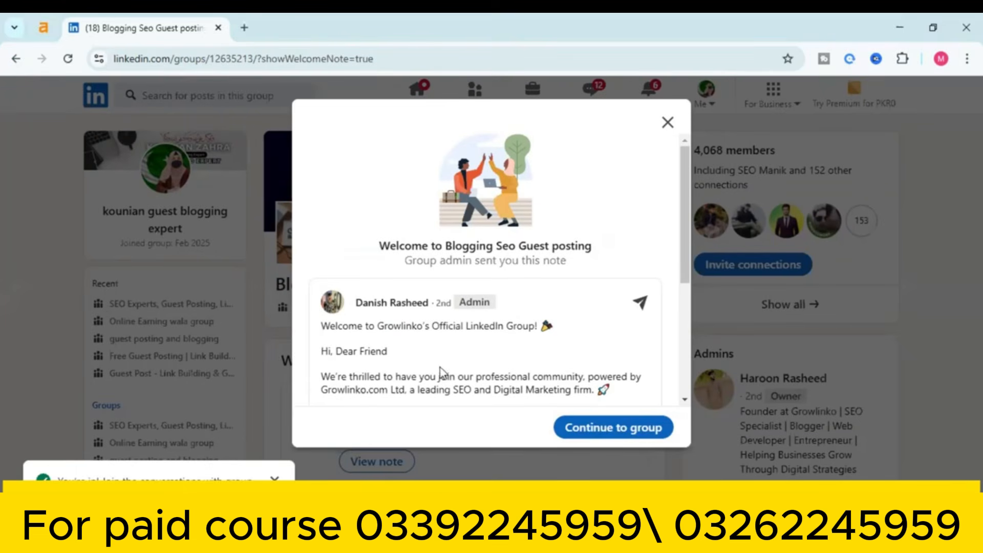
{"action": "scroll", "coordinate": [665, 379], "scroll_direction": "down", "scroll_amount": 5}
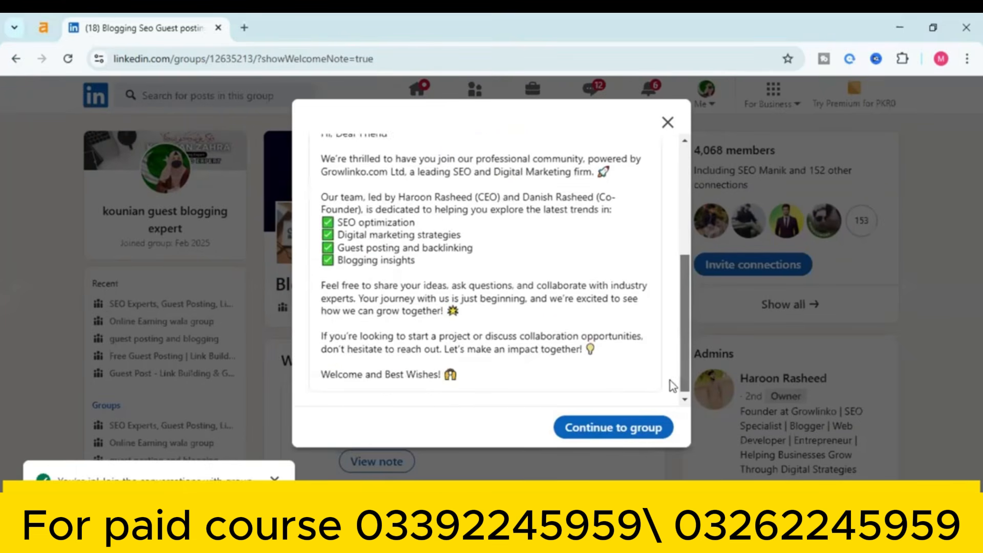
{"action": "scroll", "coordinate": [668, 392], "scroll_direction": "up", "scroll_amount": 5}
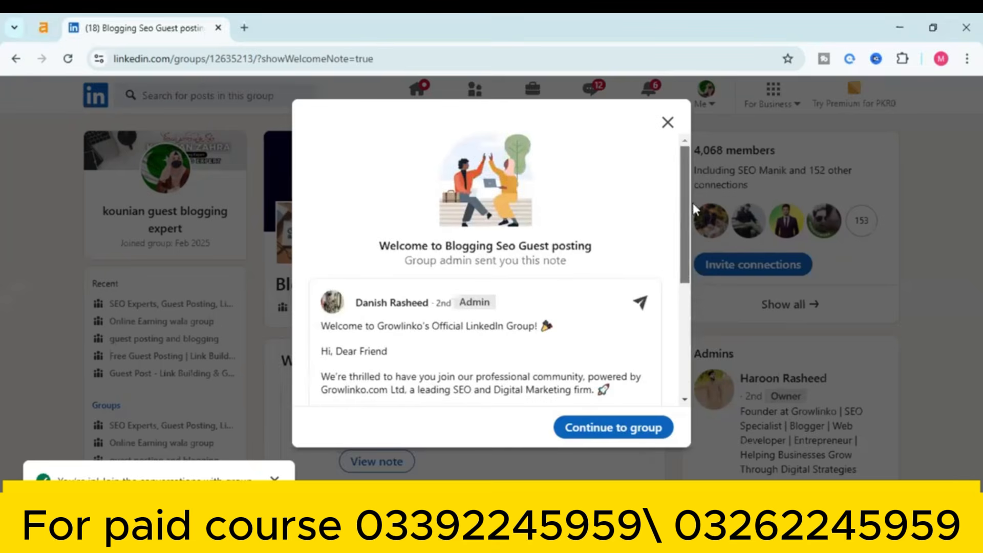
Dismiss the welcome note, browse the group feed, and return to the 'guest blogging' group results
{"action": "left_click", "coordinate": [608, 428]}
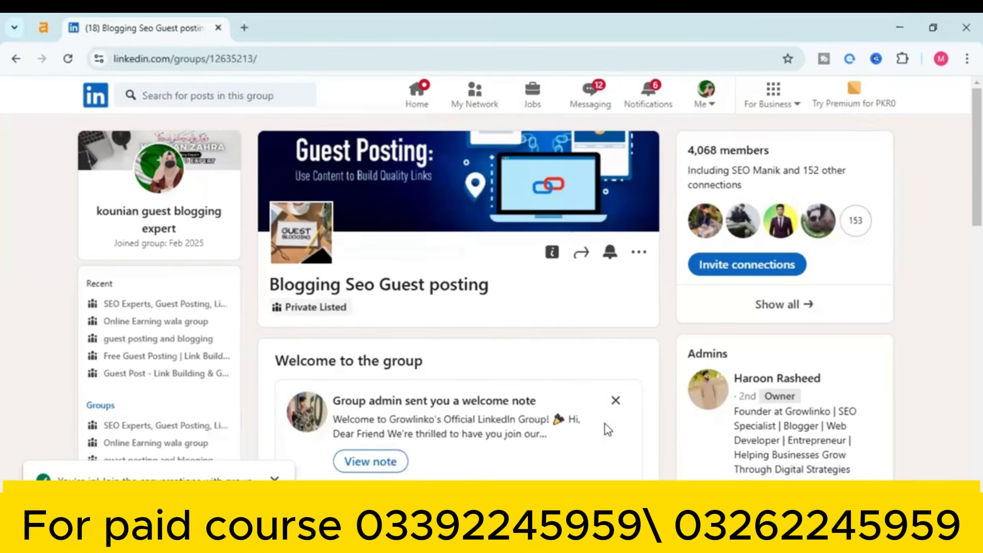
{"action": "scroll", "coordinate": [962, 163], "scroll_direction": "down", "scroll_amount": 3}
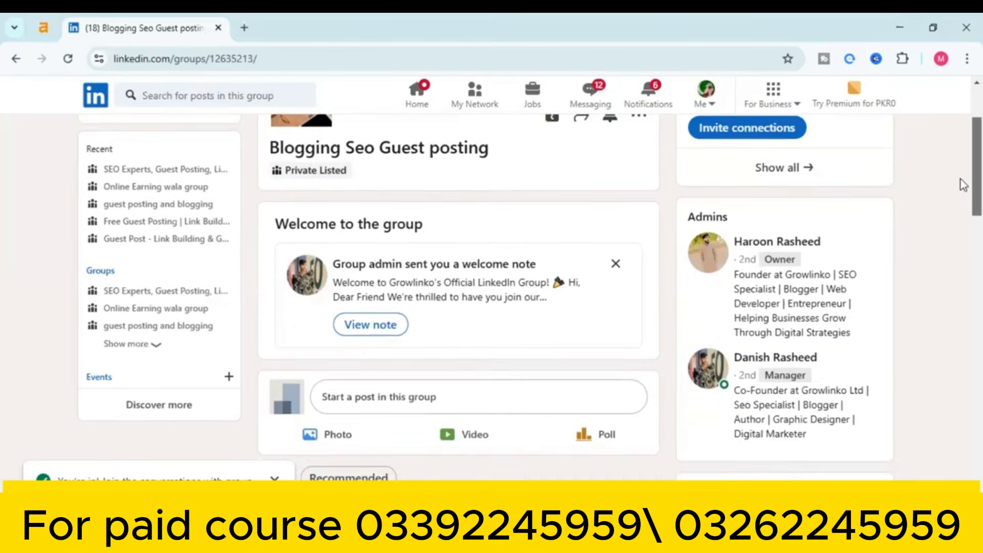
{"action": "scroll", "coordinate": [962, 184], "scroll_direction": "down", "scroll_amount": 2}
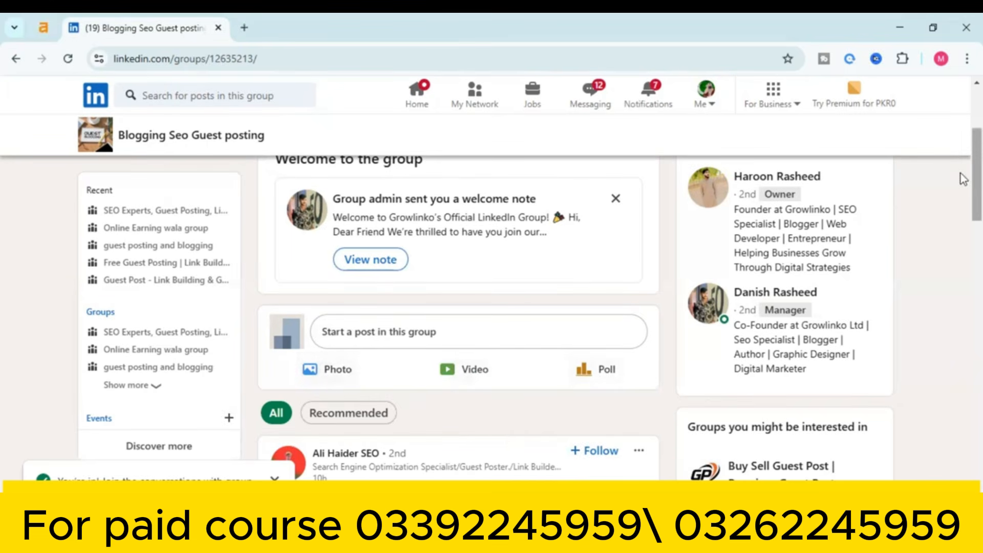
{"action": "scroll", "coordinate": [963, 178], "scroll_direction": "up", "scroll_amount": 1}
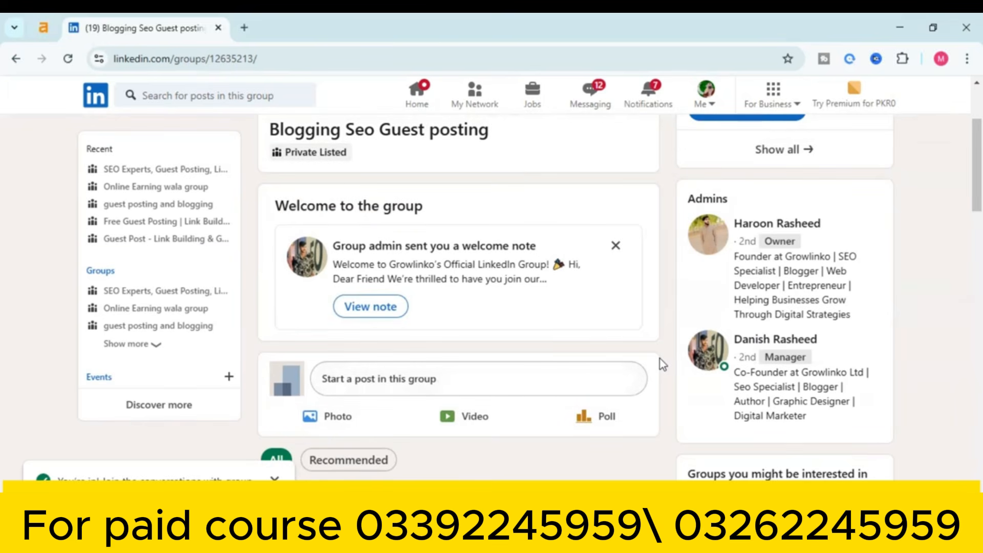
{"action": "left_click", "coordinate": [13, 60]}
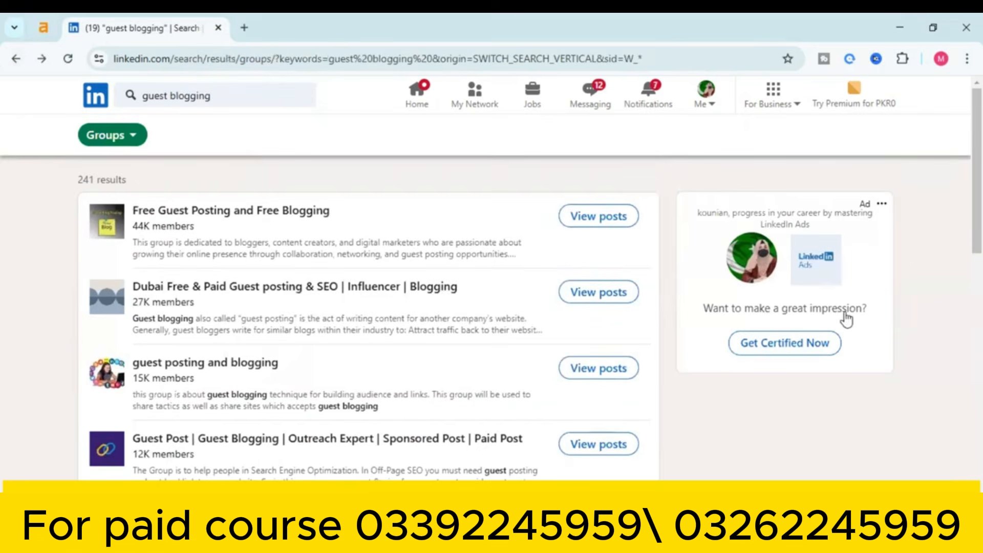
Scroll through the 'guest blogging' group results, e.g. 'Dubai Free & Paid Guest posting & SEO' (27K), and back up
{"action": "scroll", "coordinate": [960, 154], "scroll_direction": "down", "scroll_amount": 3}
{"action": "scroll", "coordinate": [963, 199], "scroll_direction": "down", "scroll_amount": 1}
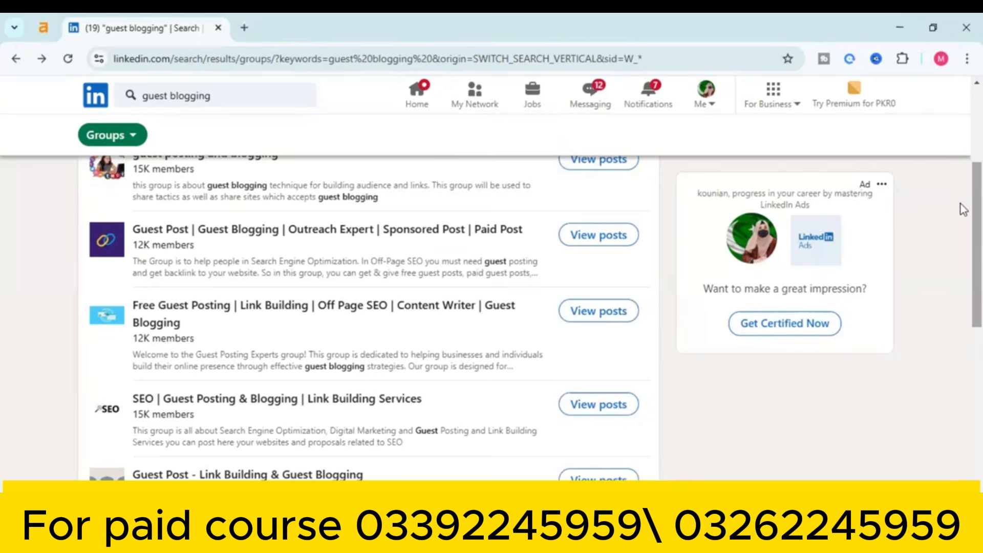
{"action": "scroll", "coordinate": [963, 209], "scroll_direction": "up", "scroll_amount": 4}
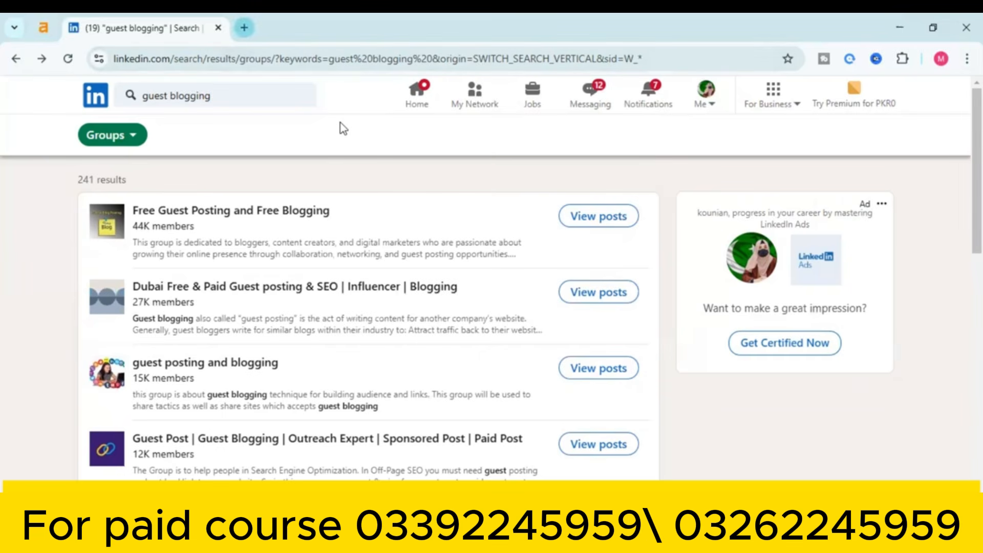
Load medium.com in a new browser tab and select its full address
{"action": "key", "text": "ctrl+t"}
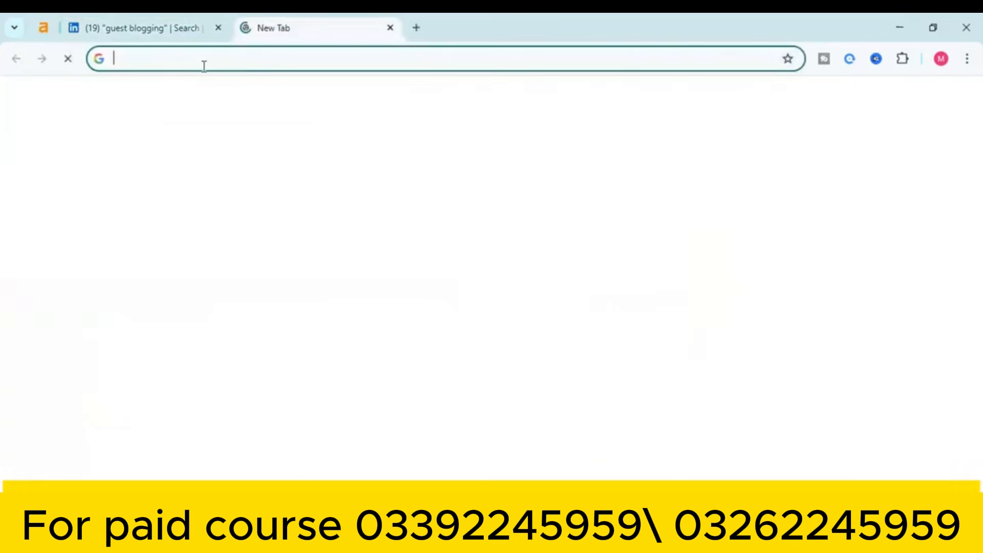
{"action": "type", "text": "mediu"}
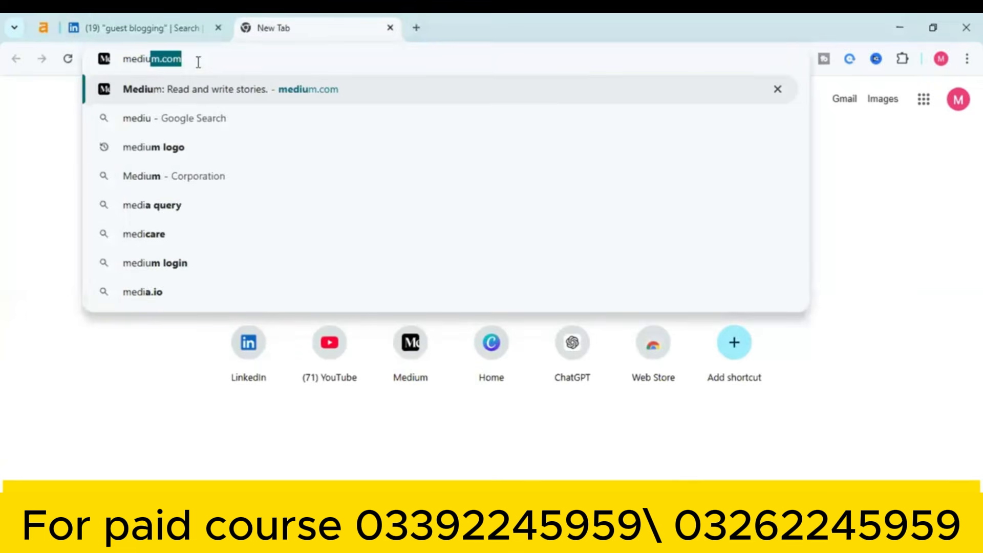
{"action": "key", "text": "Return"}
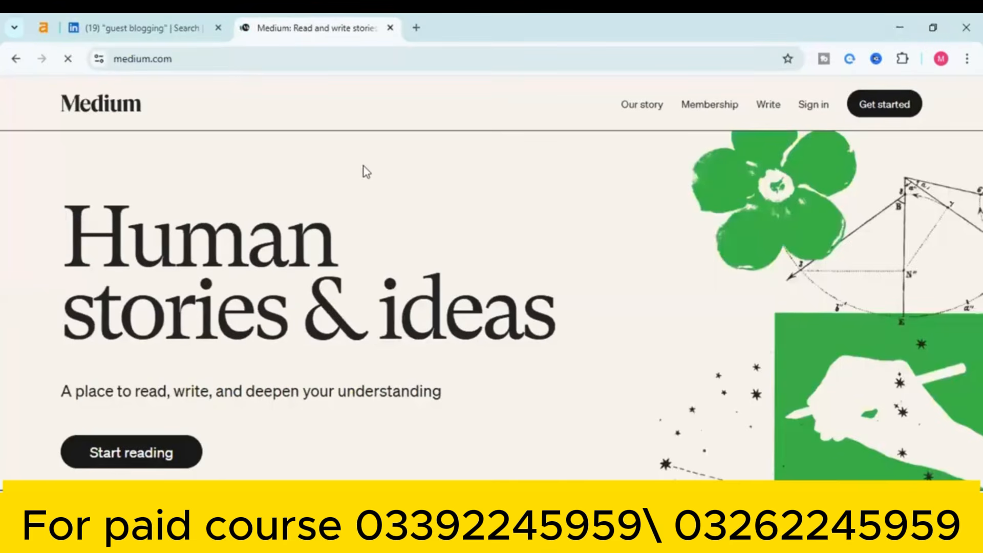
{"action": "left_click", "coordinate": [354, 60]}
{"action": "key", "text": "ctrl+c"}
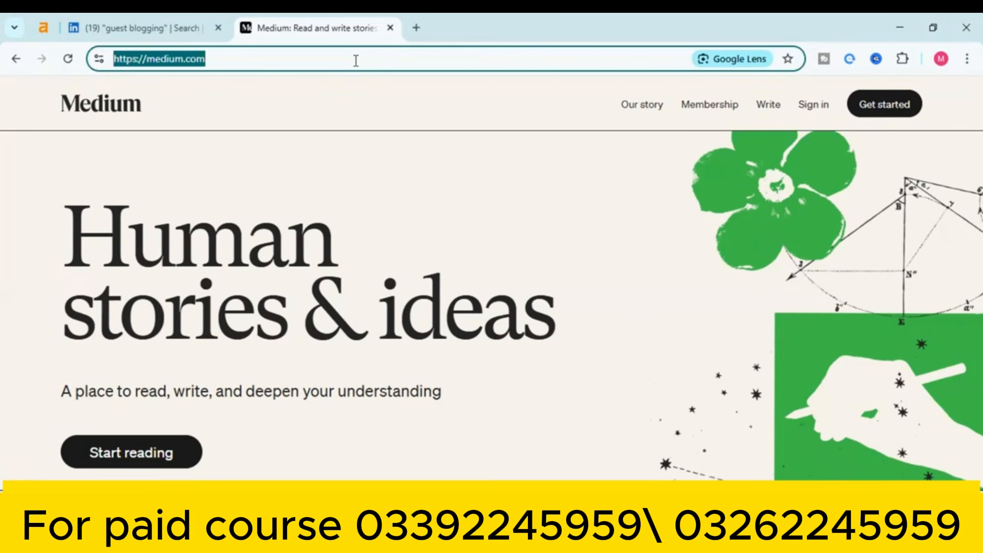
In another new tab, Google 'traffic checker' and open Semrush's Traffic Analytics page
{"action": "left_click", "coordinate": [415, 28]}
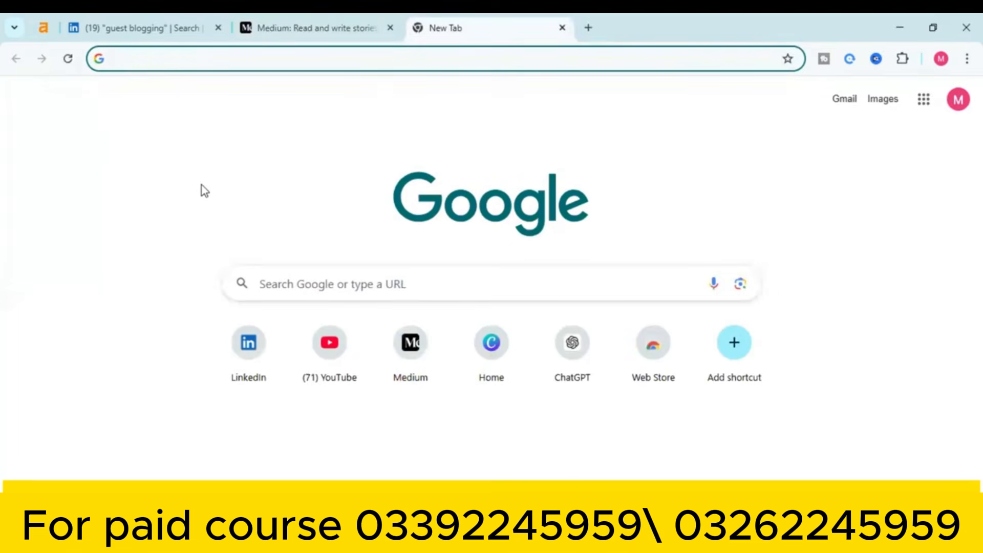
{"action": "type", "text": "traff"}
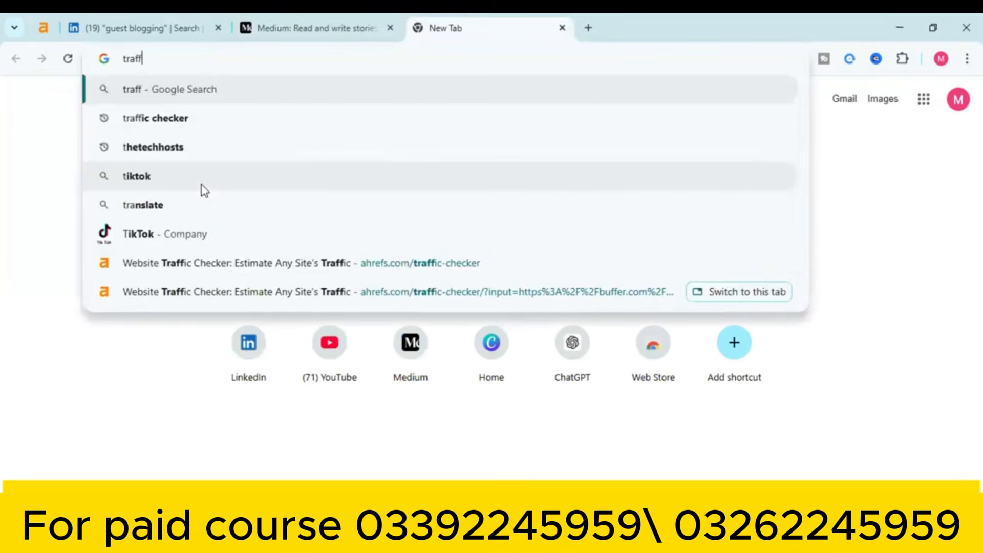
{"action": "type", "text": "ic che"}
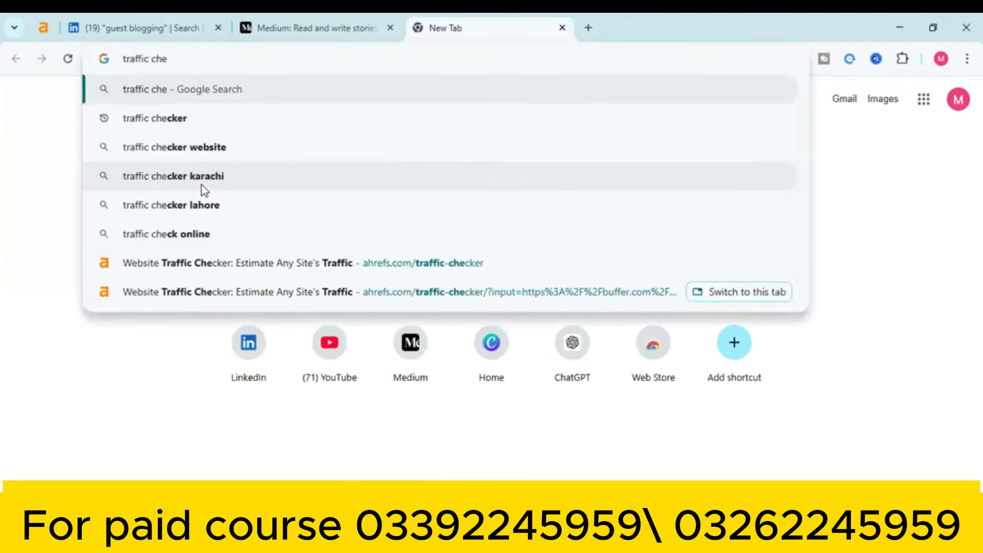
{"action": "left_click", "coordinate": [216, 120]}
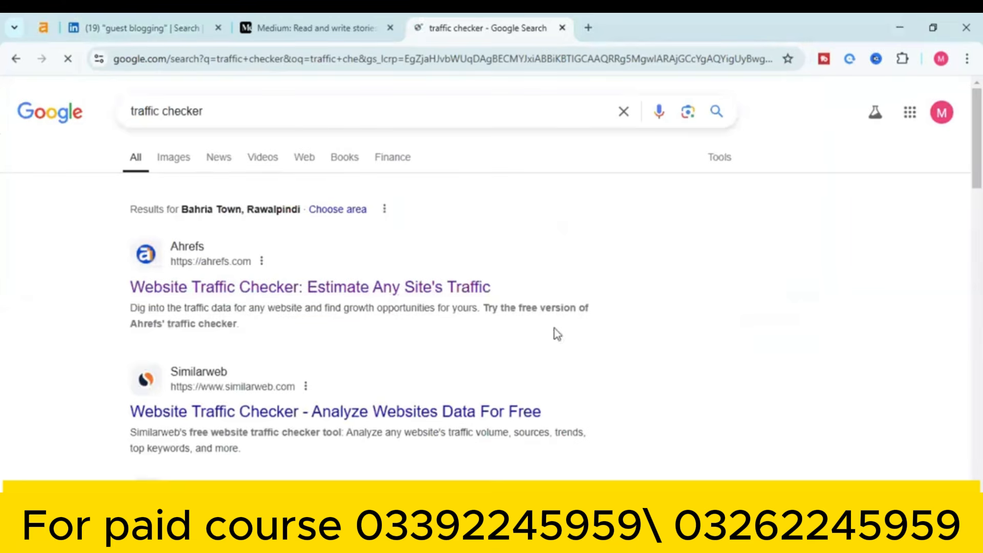
{"action": "scroll", "coordinate": [961, 167], "scroll_direction": "down", "scroll_amount": 3}
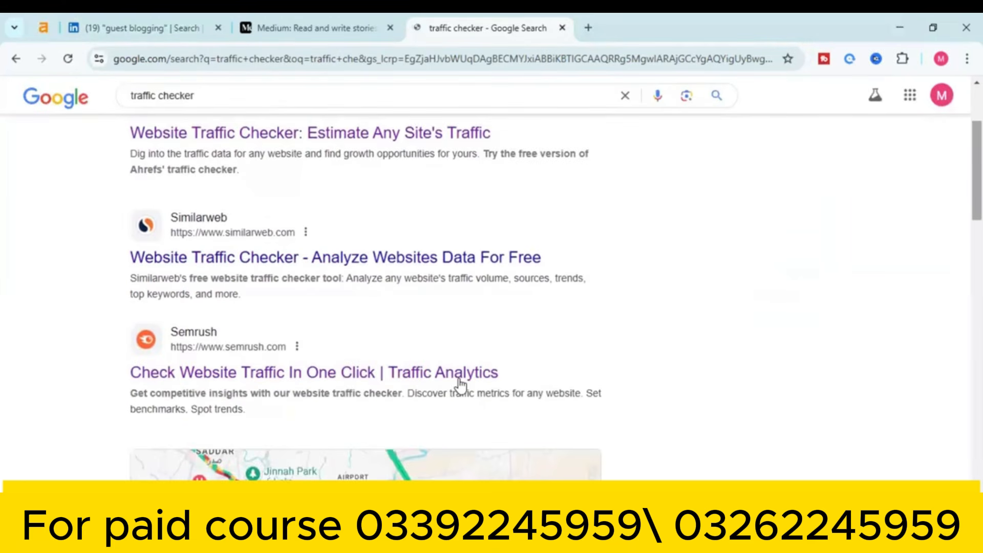
{"action": "left_click", "coordinate": [412, 379]}
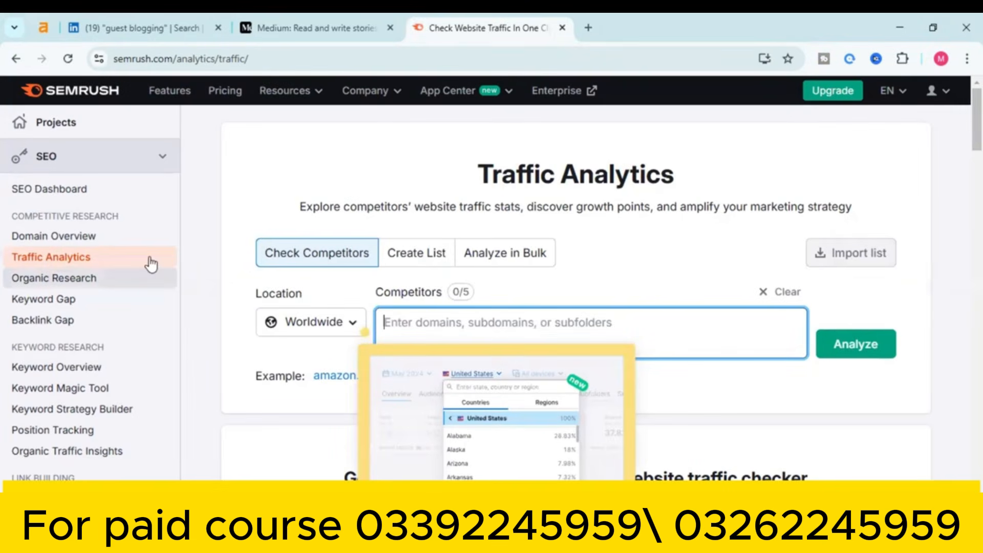
{"action": "left_click", "coordinate": [125, 234]}
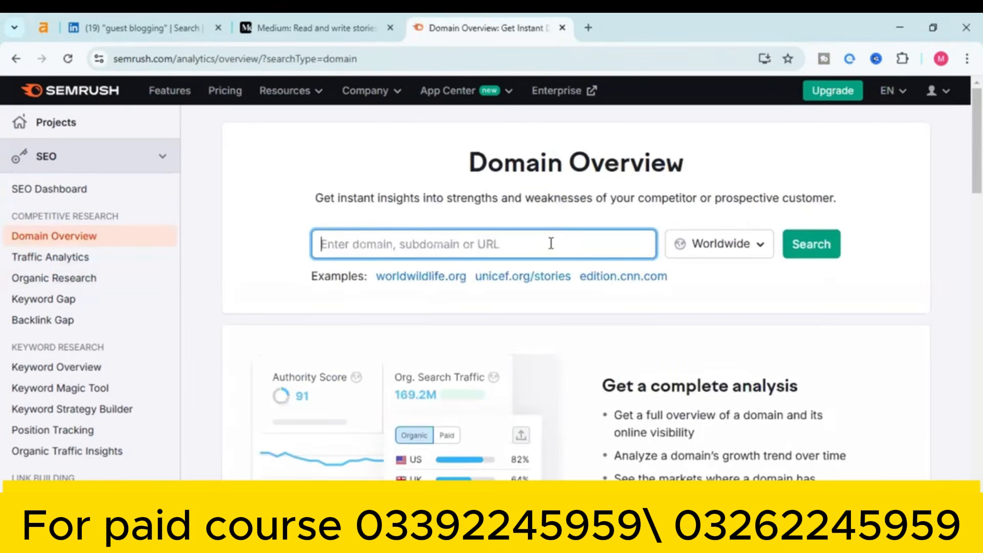
{"action": "key", "text": "ctrl+v"}
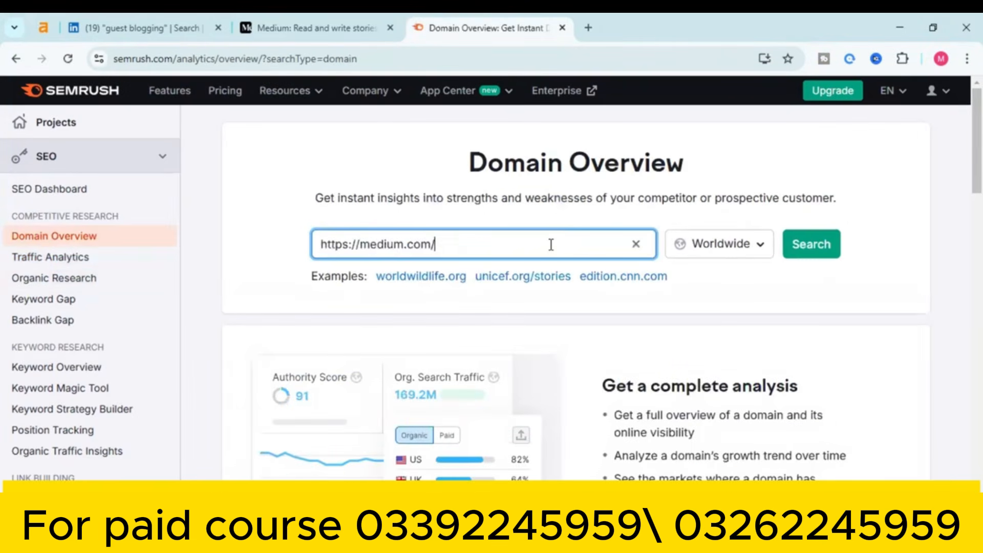
{"action": "left_click", "coordinate": [795, 248]}
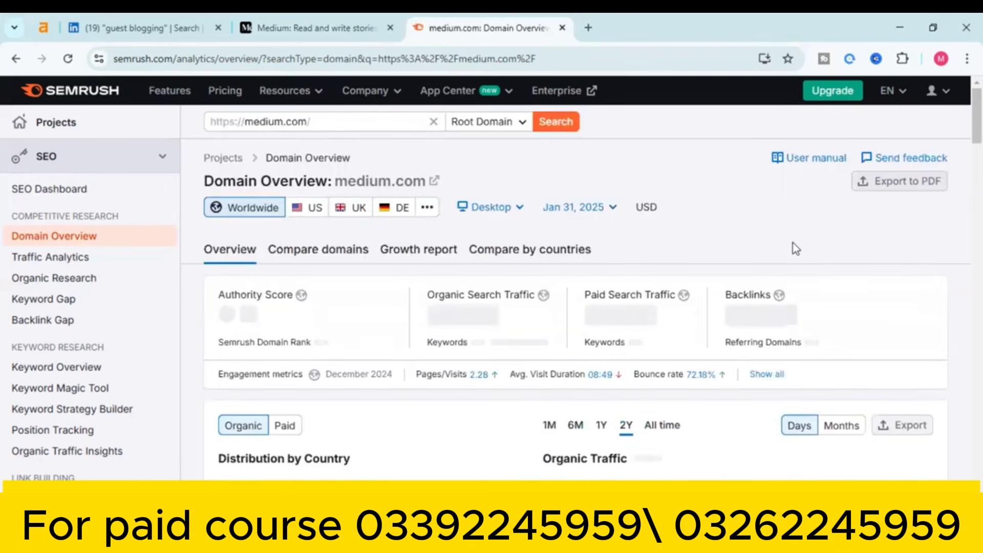
{"action": "scroll", "coordinate": [119, 180], "scroll_direction": "down", "scroll_amount": 1}
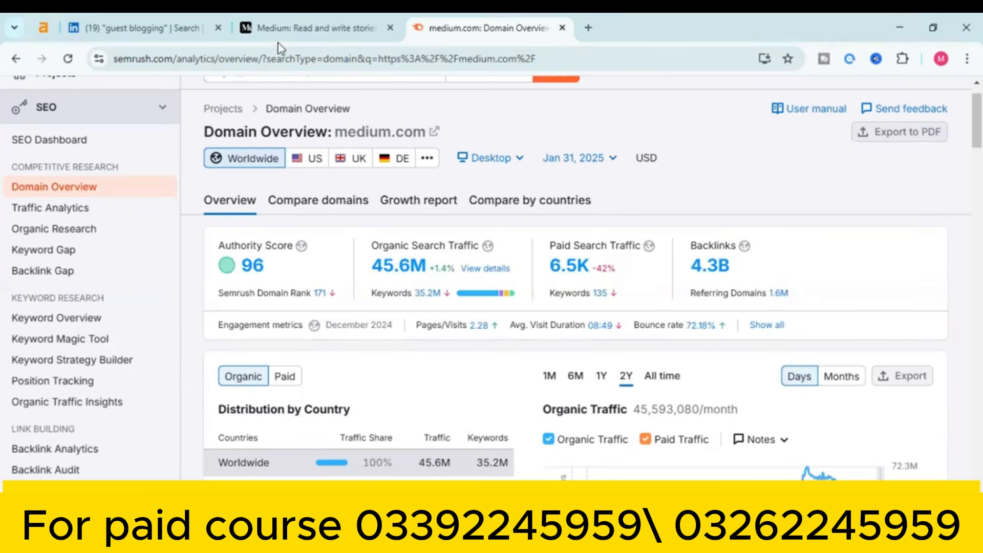
{"action": "left_click", "coordinate": [158, 20]}
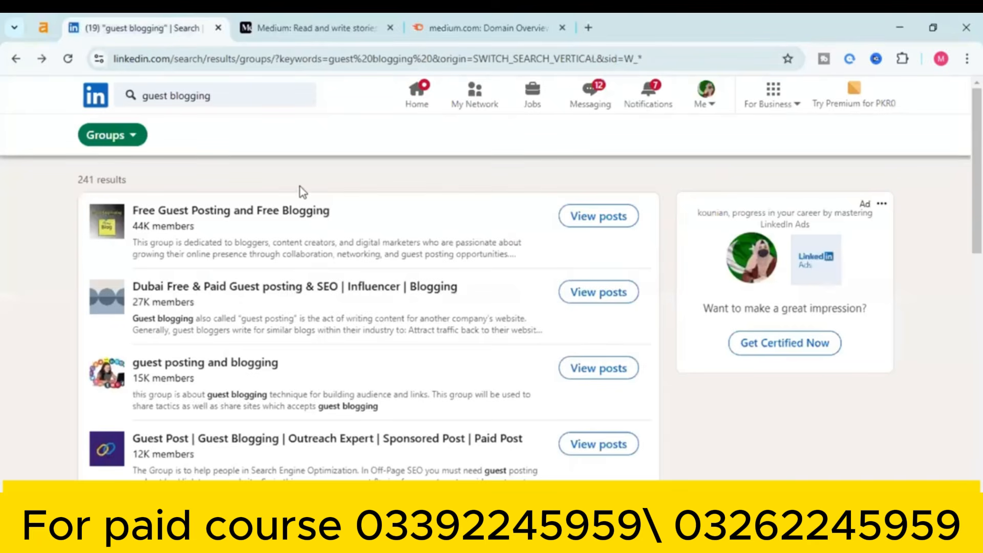
{"action": "left_click", "coordinate": [591, 217]}
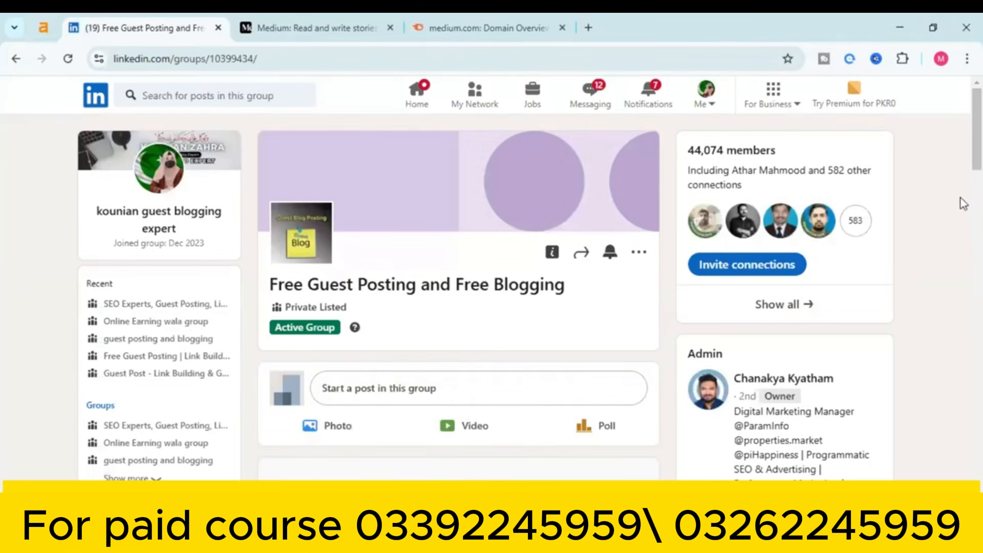
{"action": "left_click", "coordinate": [378, 390]}
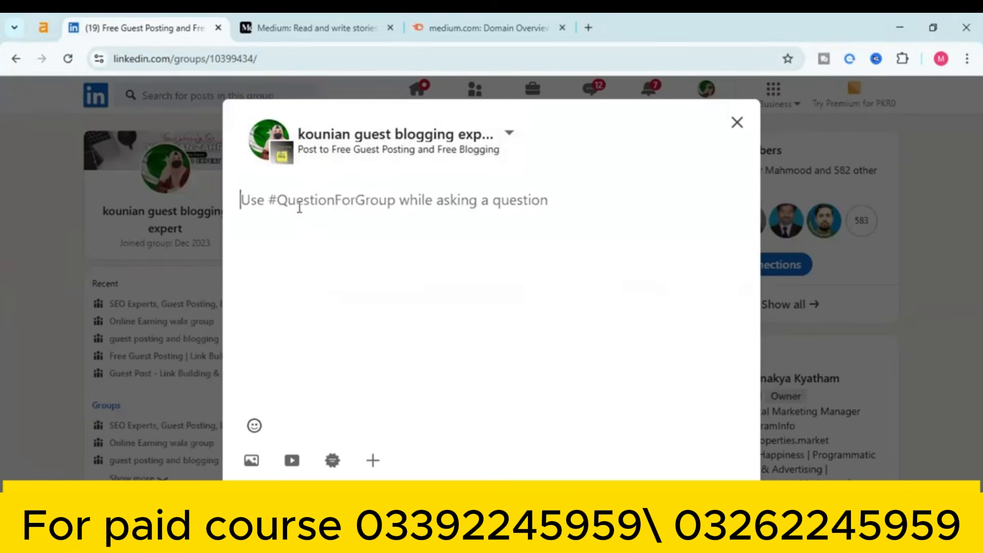
{"action": "type", "text": "Rank your website in google on 1st page with the help of"}
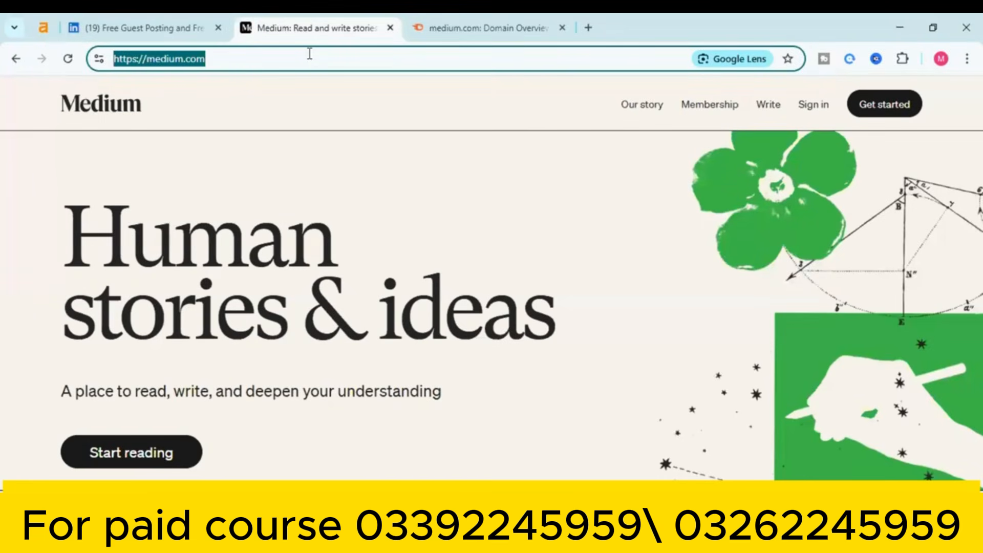
{"action": "triple_click", "coordinate": [310, 54]}
{"action": "key", "text": "ctrl+c"}
{"action": "left_click", "coordinate": [168, 15]}
{"action": "key", "text": "ctrl+v"}
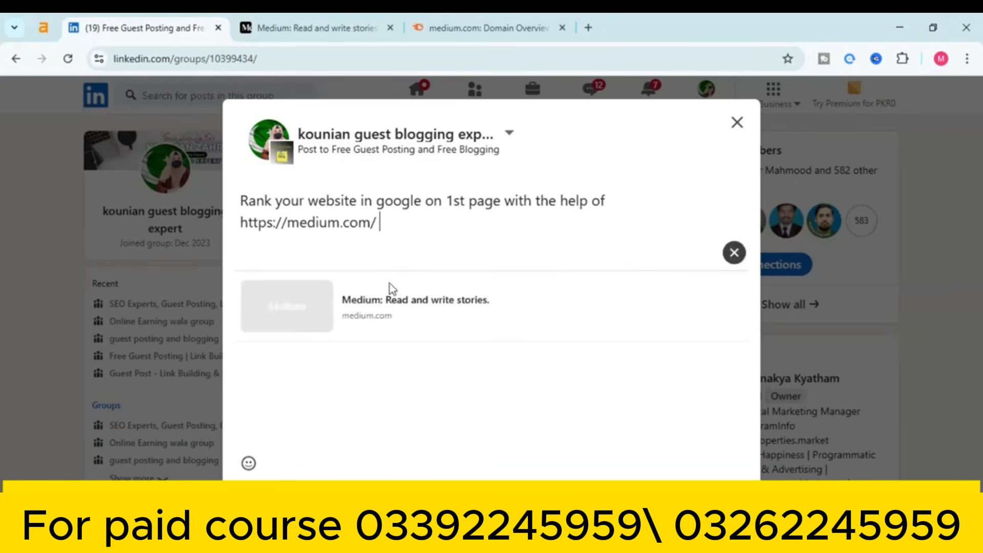
{"action": "left_click", "coordinate": [734, 253]}
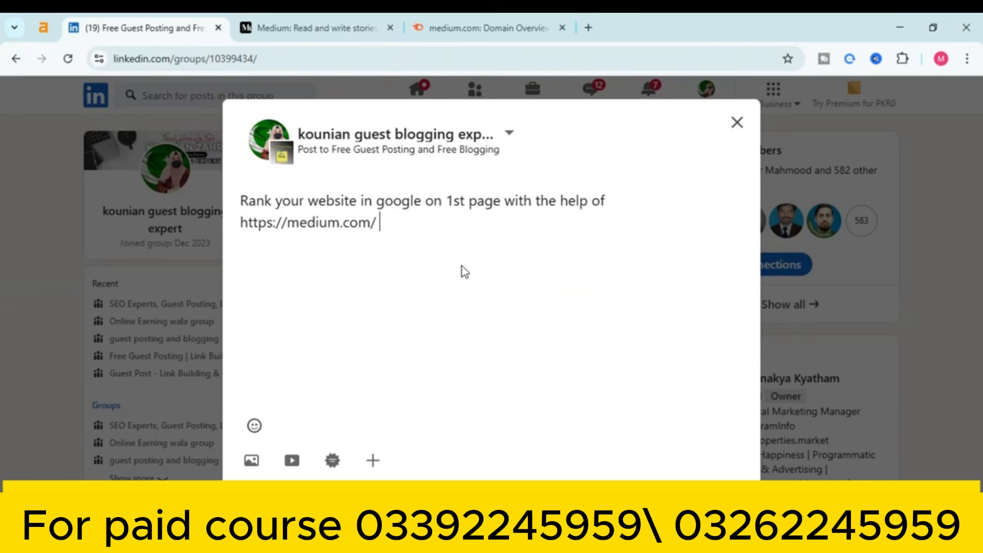
Add lines 'DA 95+', 'DR 96' and 'traffic 45.6M' below the link, removing the link preview
{"action": "key", "text": "Return"}
{"action": "type", "text": "DA"}
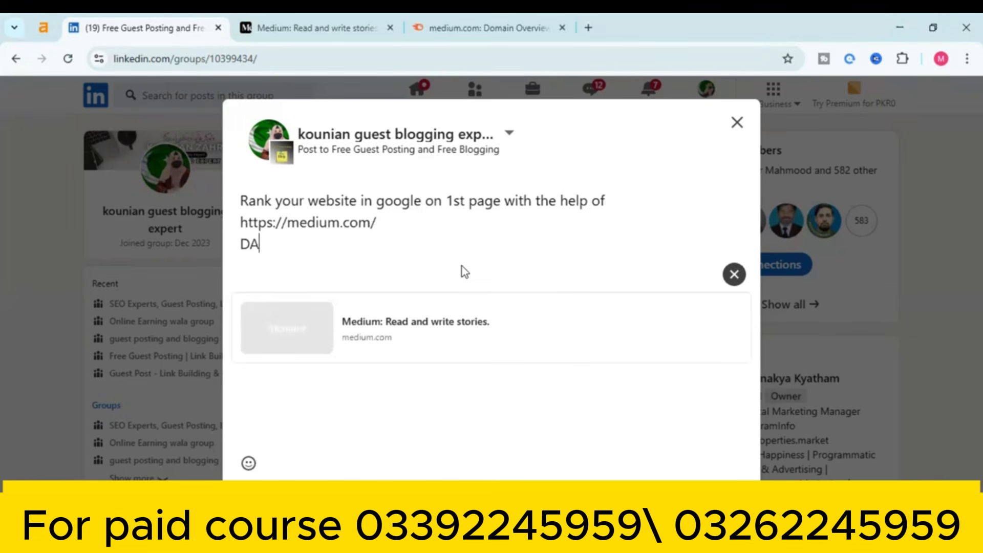
{"action": "type", "text": " 95+"}
{"action": "key", "text": "Return"}
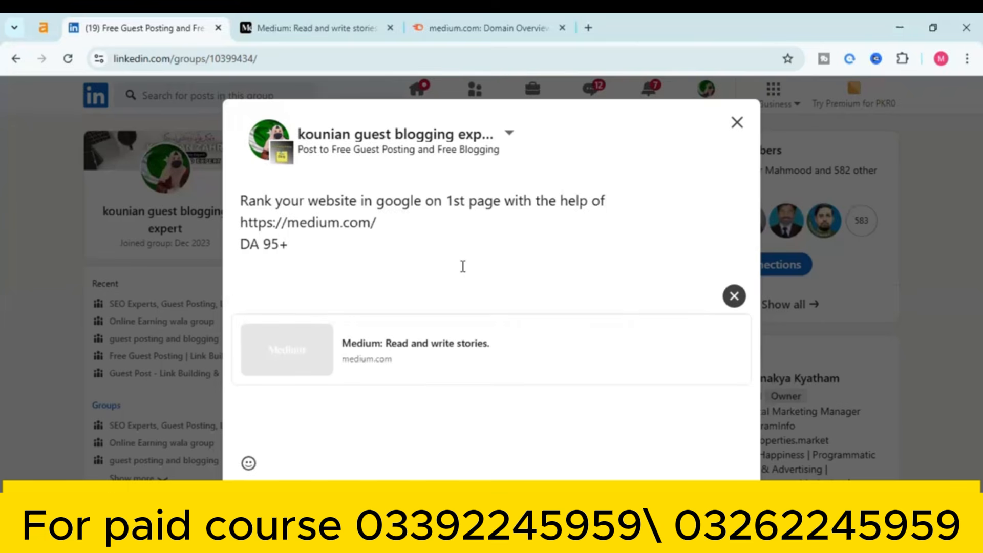
{"action": "type", "text": "DR96"}
{"action": "left_click", "coordinate": [259, 265]}
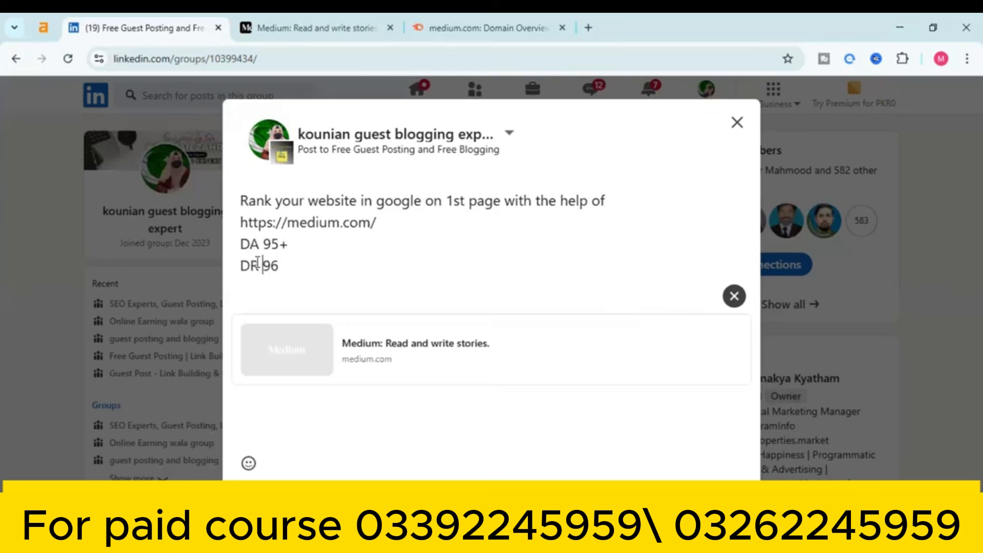
{"action": "left_click", "coordinate": [286, 264]}
{"action": "key", "text": "Return"}
{"action": "type", "text": "tra"}
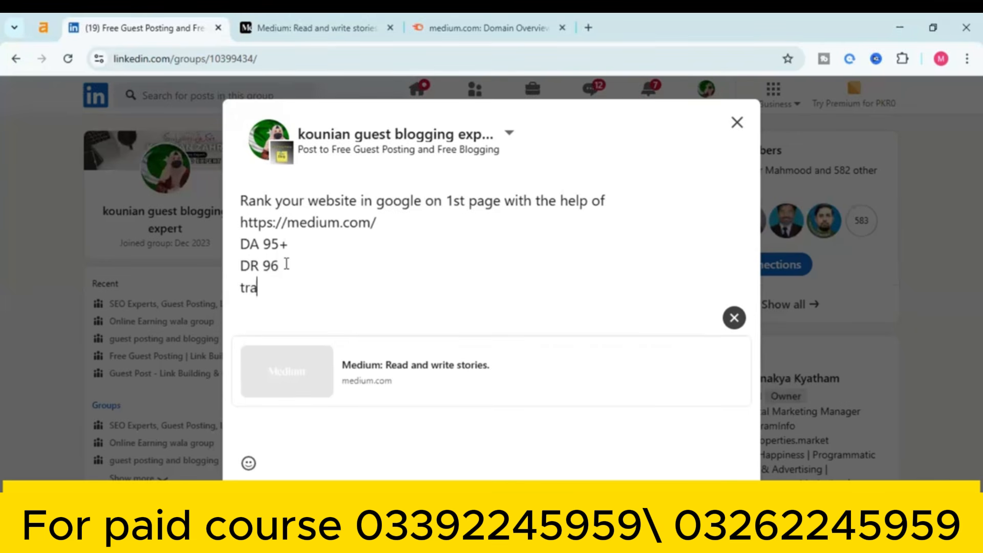
{"action": "type", "text": "ffic"}
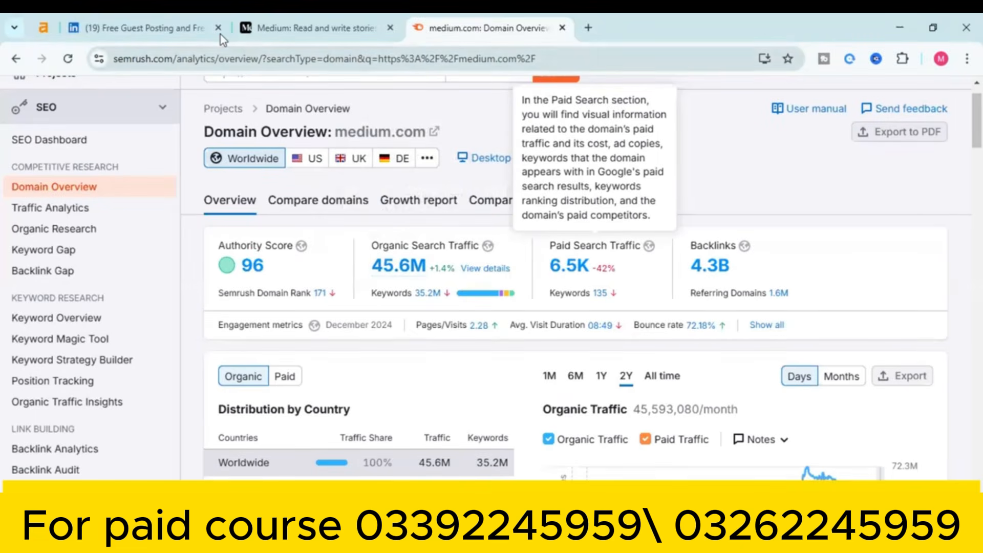
{"action": "left_click", "coordinate": [138, 27]}
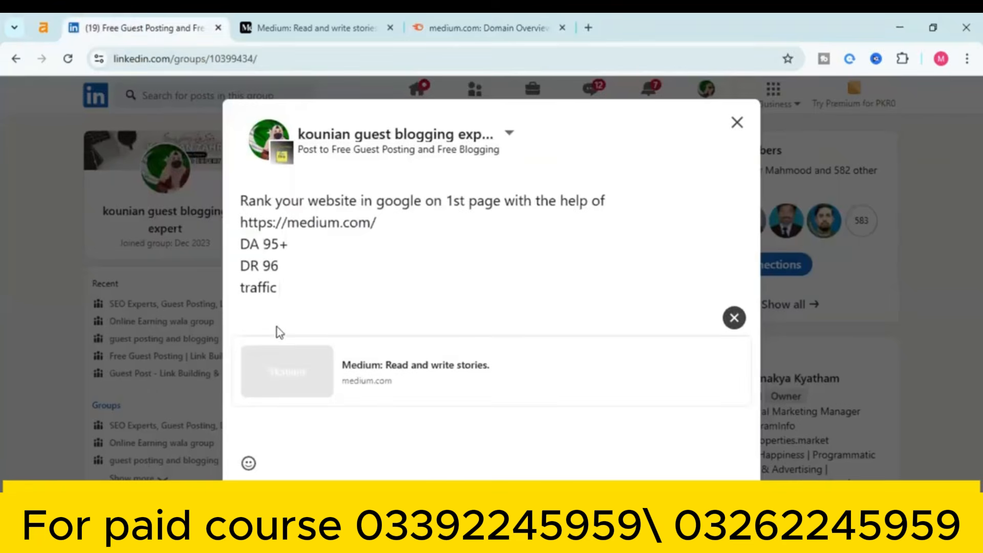
{"action": "type", "text": "45"}
{"action": "type", "text": ".6M"}
{"action": "left_click", "coordinate": [735, 317]}
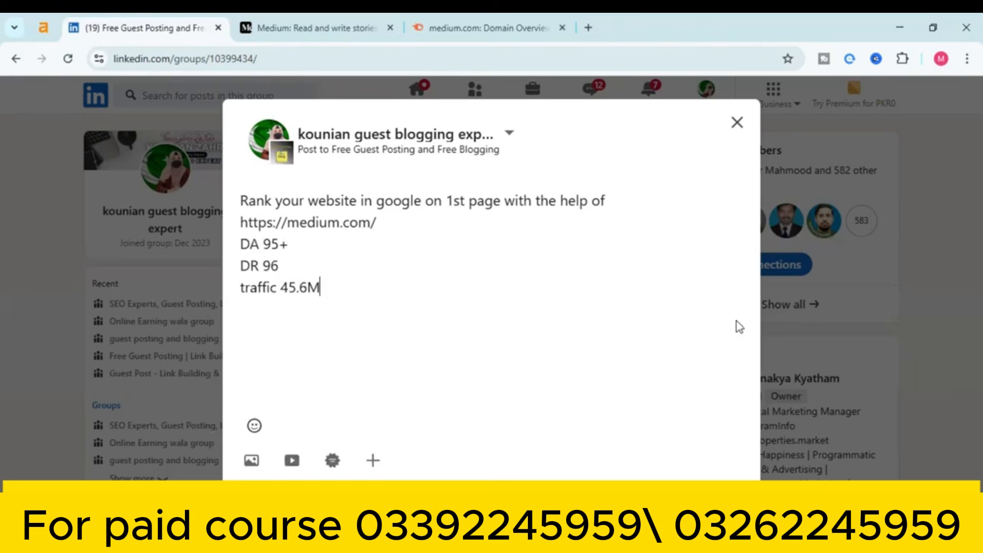
Add the hashtags #guestposting and #guestblogging on separate lines and remove the preview card
{"action": "left_click", "coordinate": [336, 318]}
{"action": "type", "text": "#"}
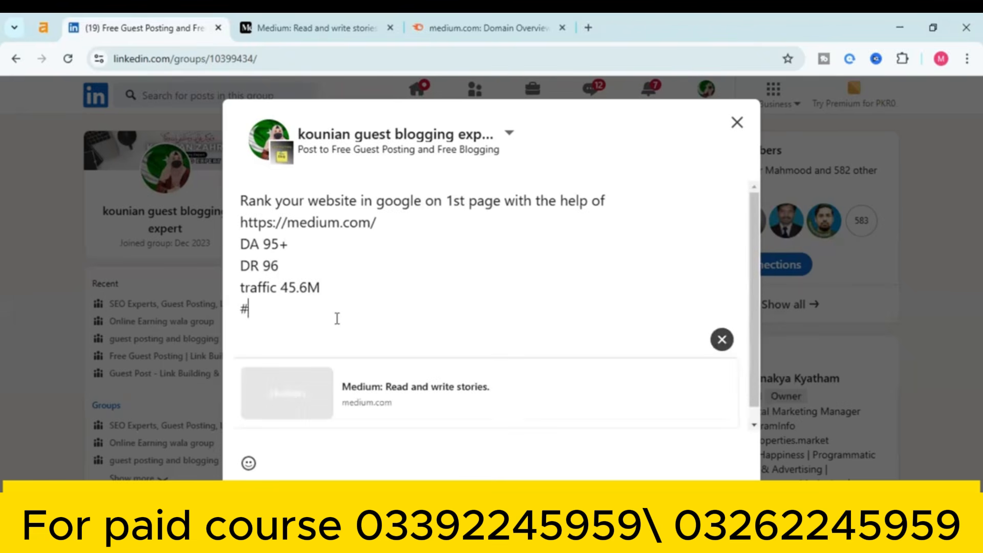
{"action": "type", "text": "guestposting"}
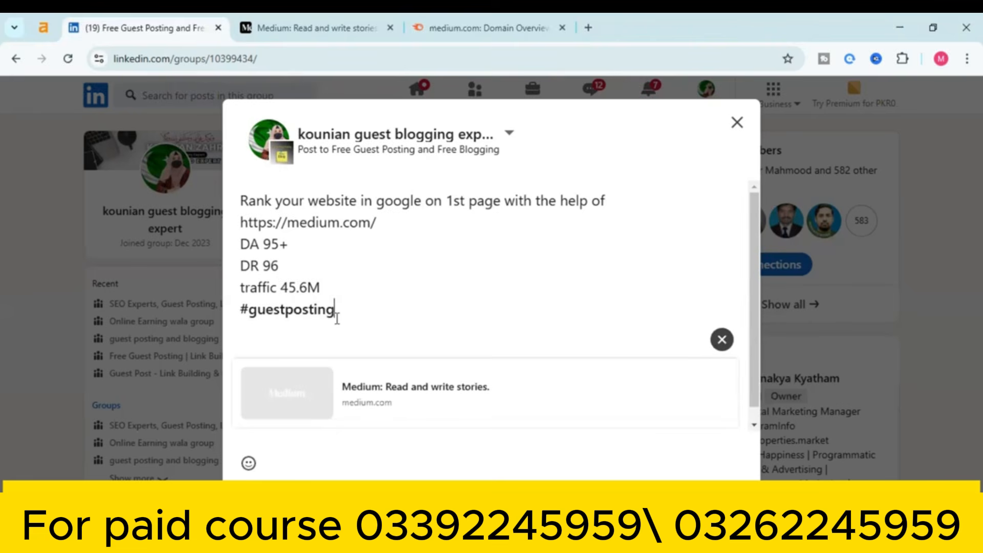
{"action": "key", "text": "Return"}
{"action": "key", "text": "ctrl+Tab"}
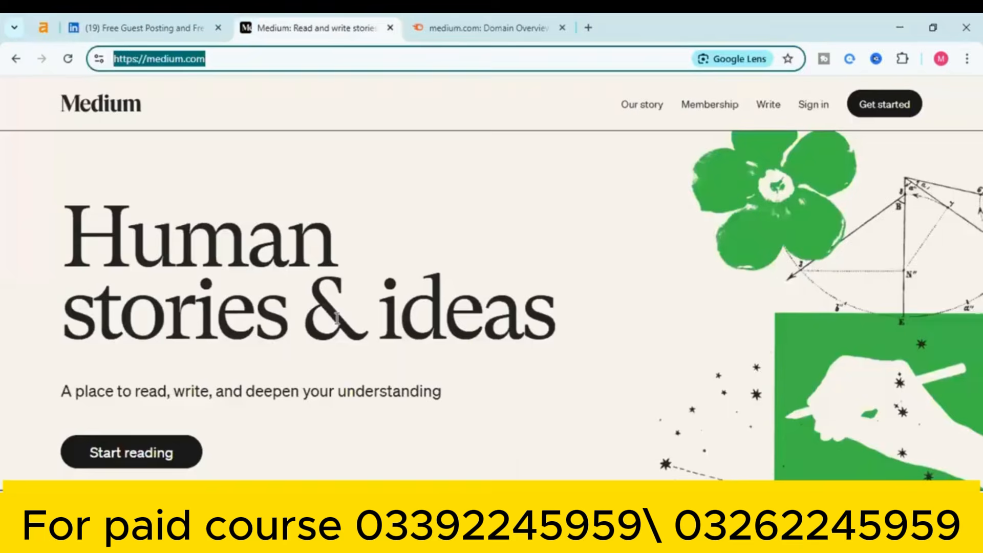
{"action": "left_click", "coordinate": [115, 15]}
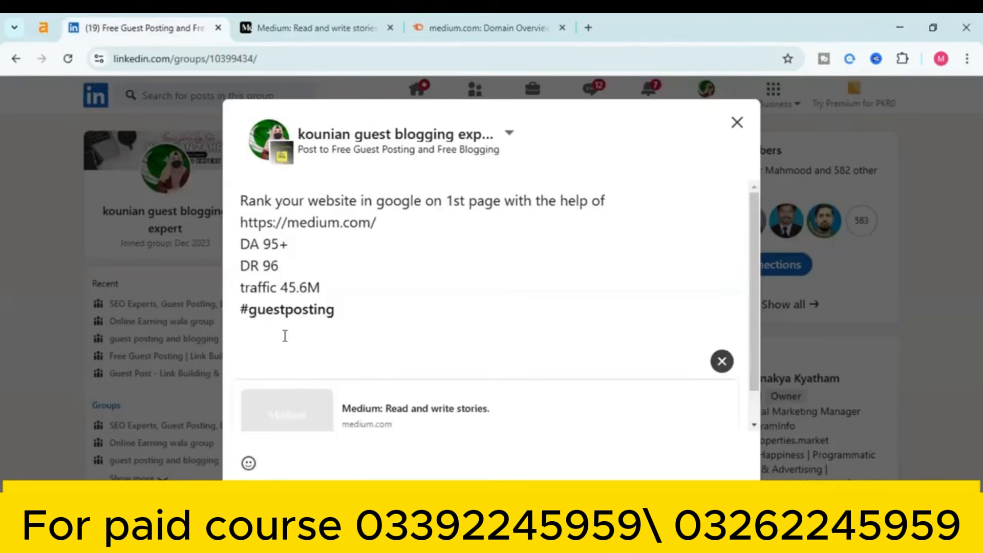
{"action": "type", "text": "#guestblogging"}
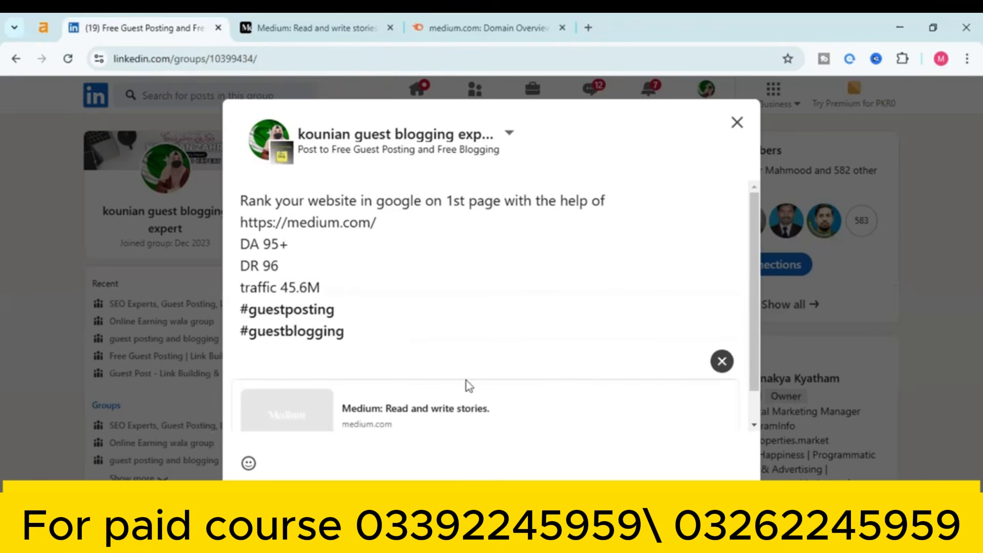
{"action": "left_click", "coordinate": [719, 362]}
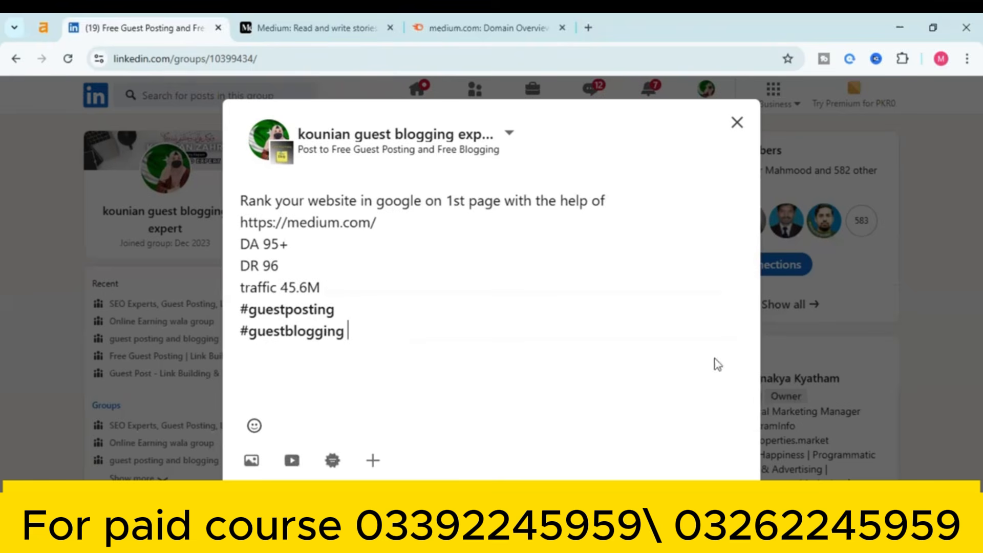
Attach the 'Capture' Semrush screenshot from the Desktop folder as the post's image
{"action": "left_click", "coordinate": [251, 461]}
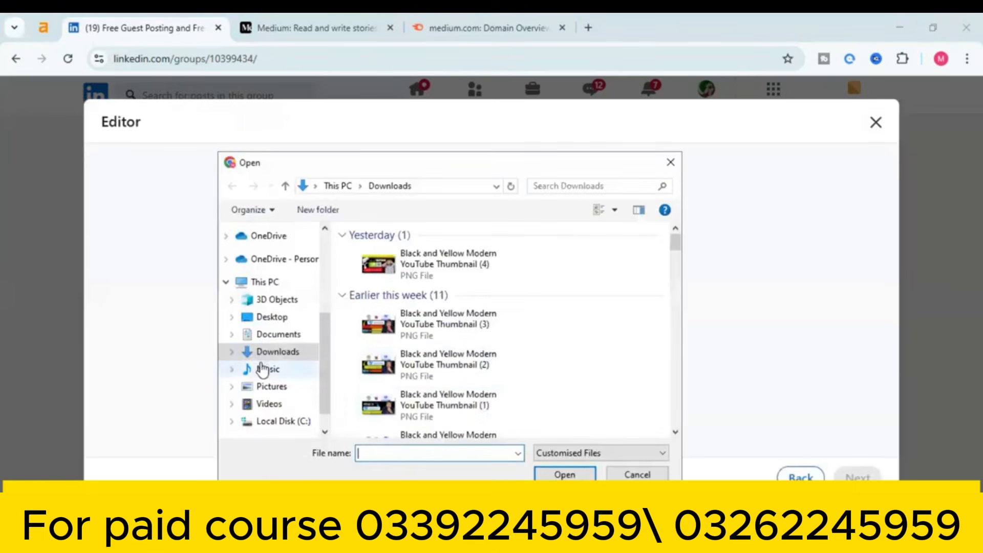
{"action": "left_click", "coordinate": [285, 318]}
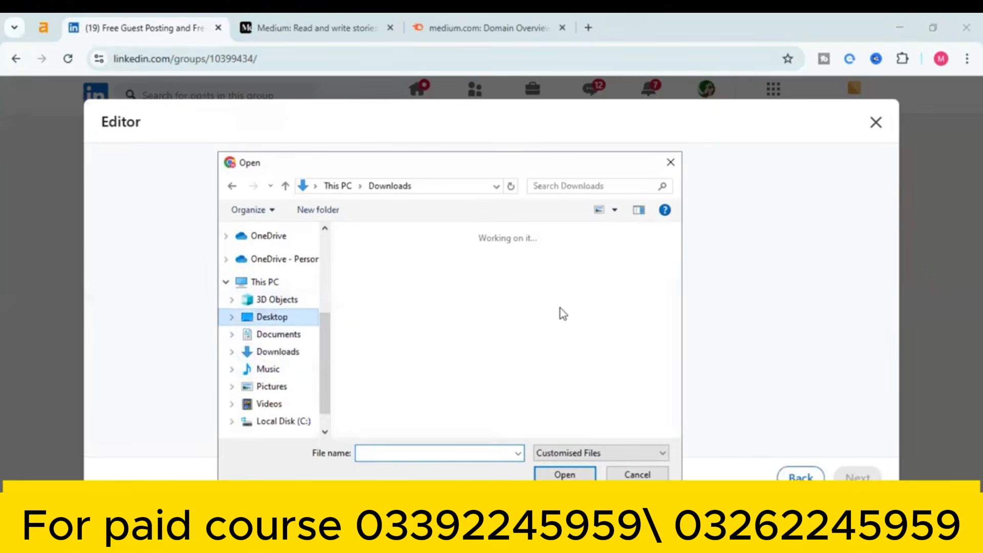
{"action": "left_click", "coordinate": [548, 366]}
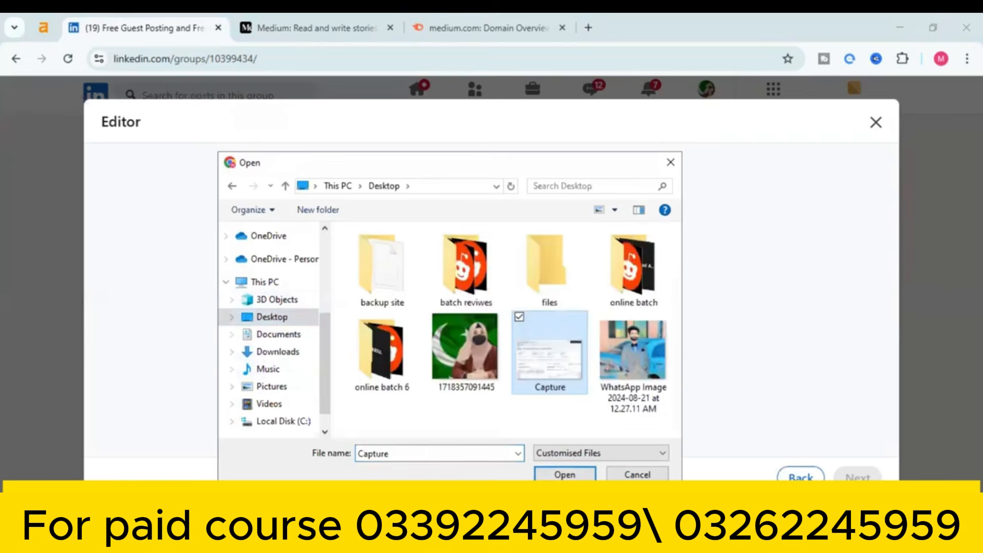
{"action": "left_click", "coordinate": [559, 476]}
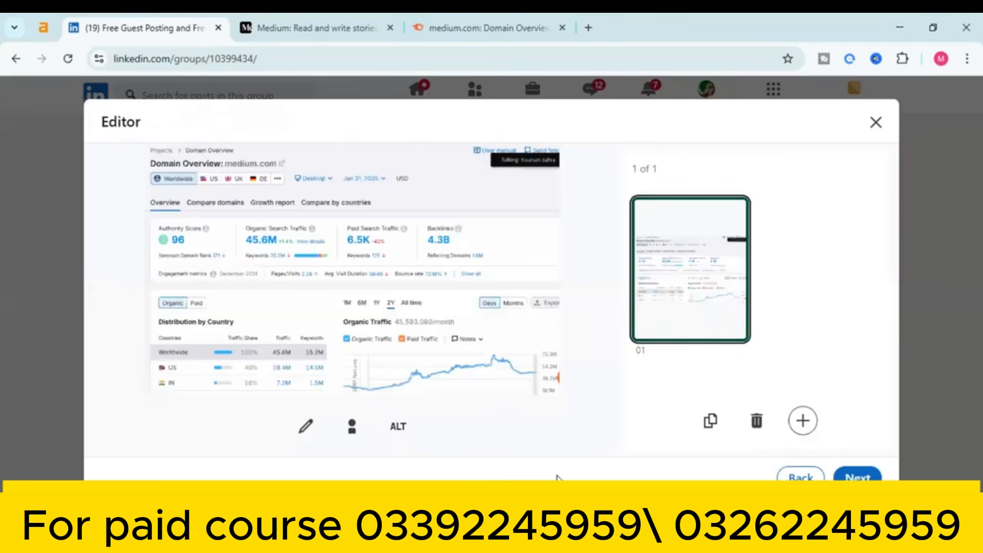
{"action": "left_click", "coordinate": [855, 476]}
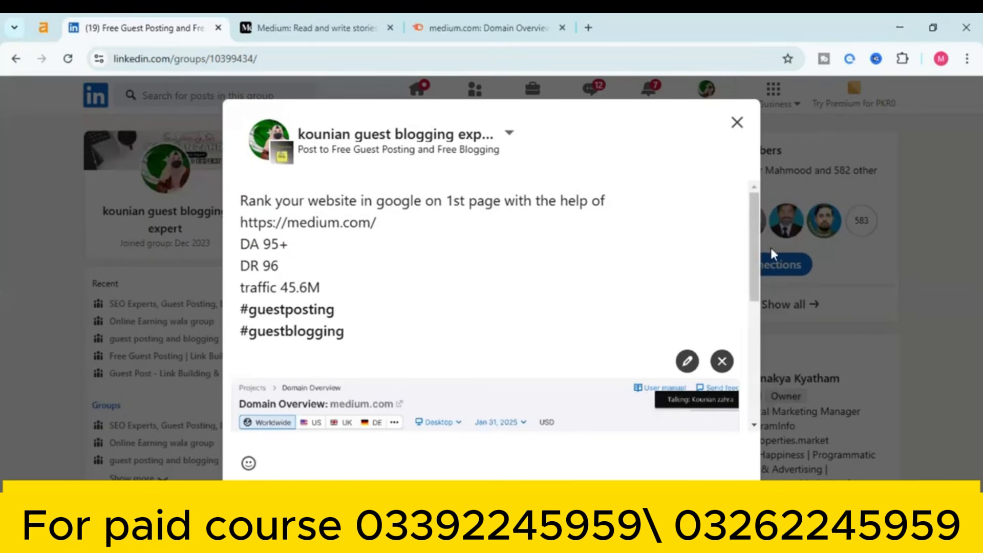
Publish the post to the group and find it in the group feed
{"action": "left_click_drag", "start_coordinate": [754, 249], "coordinate": [756, 222]}
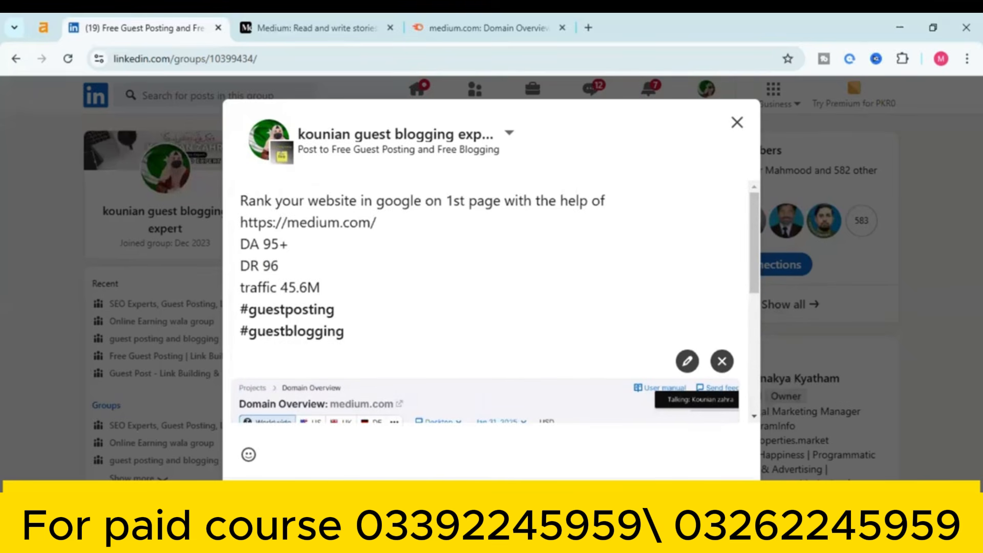
{"action": "left_click", "coordinate": [726, 501]}
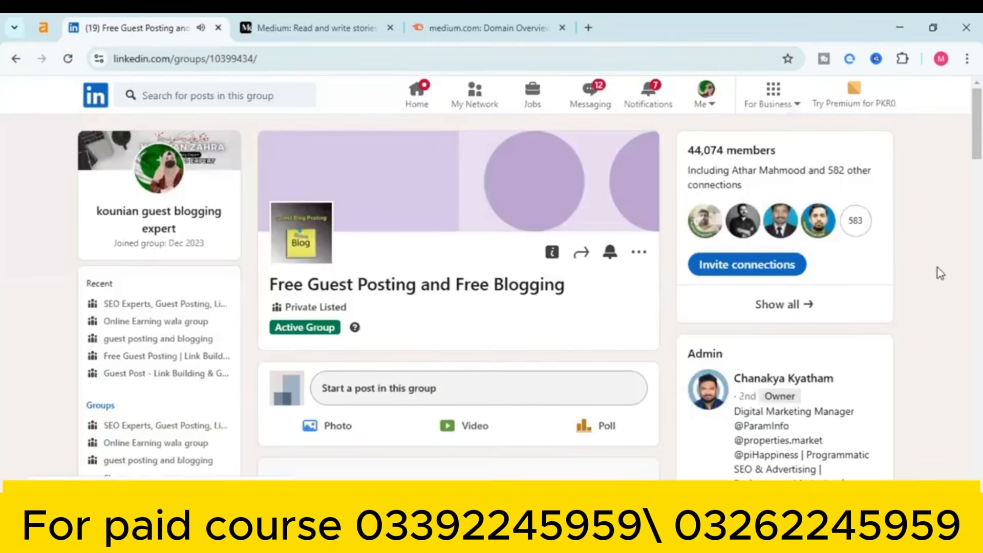
{"action": "left_click_drag", "start_coordinate": [976, 112], "coordinate": [976, 187]}
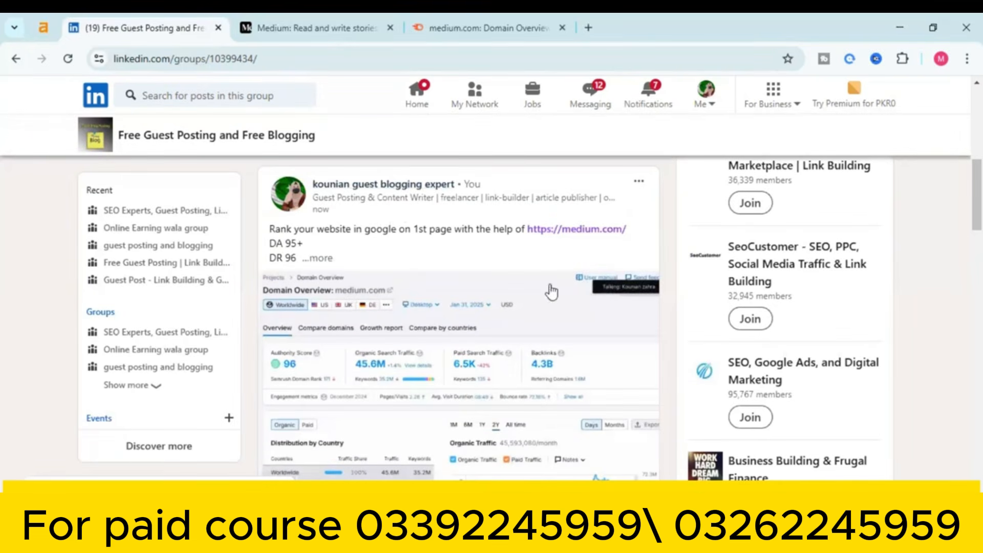
{"action": "scroll", "coordinate": [961, 210], "scroll_direction": "down", "scroll_amount": 5}
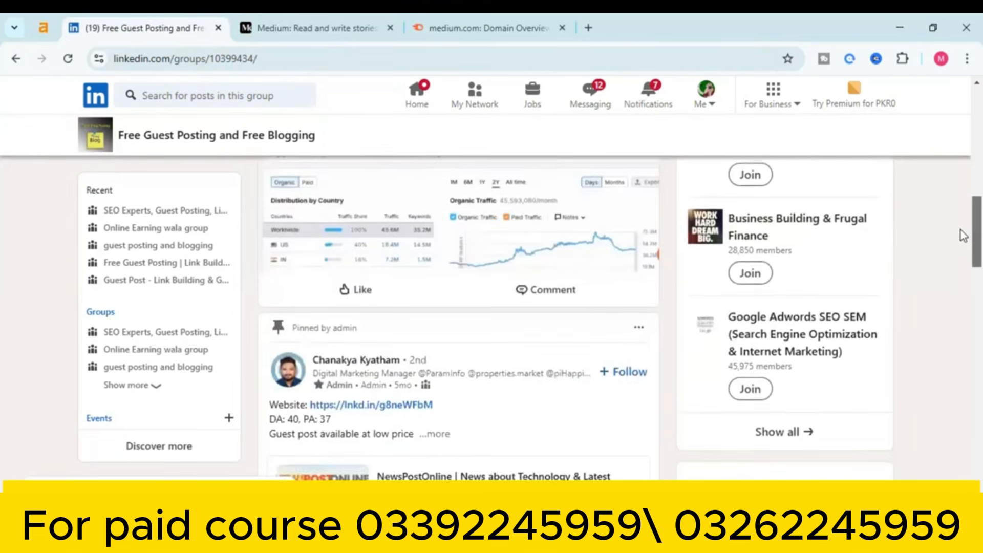
{"action": "scroll", "coordinate": [964, 220], "scroll_direction": "up", "scroll_amount": 5}
{"action": "scroll", "coordinate": [963, 197], "scroll_direction": "down", "scroll_amount": 1}
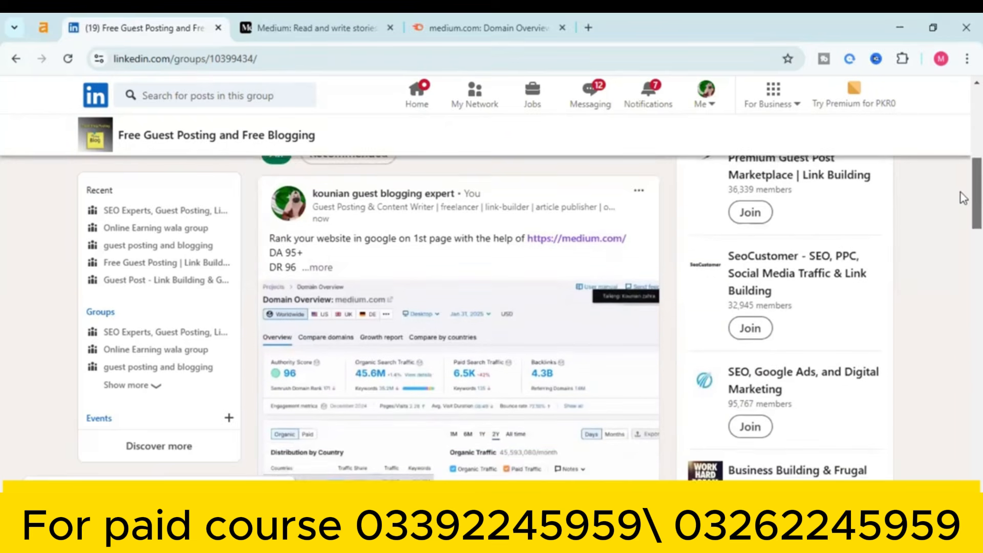